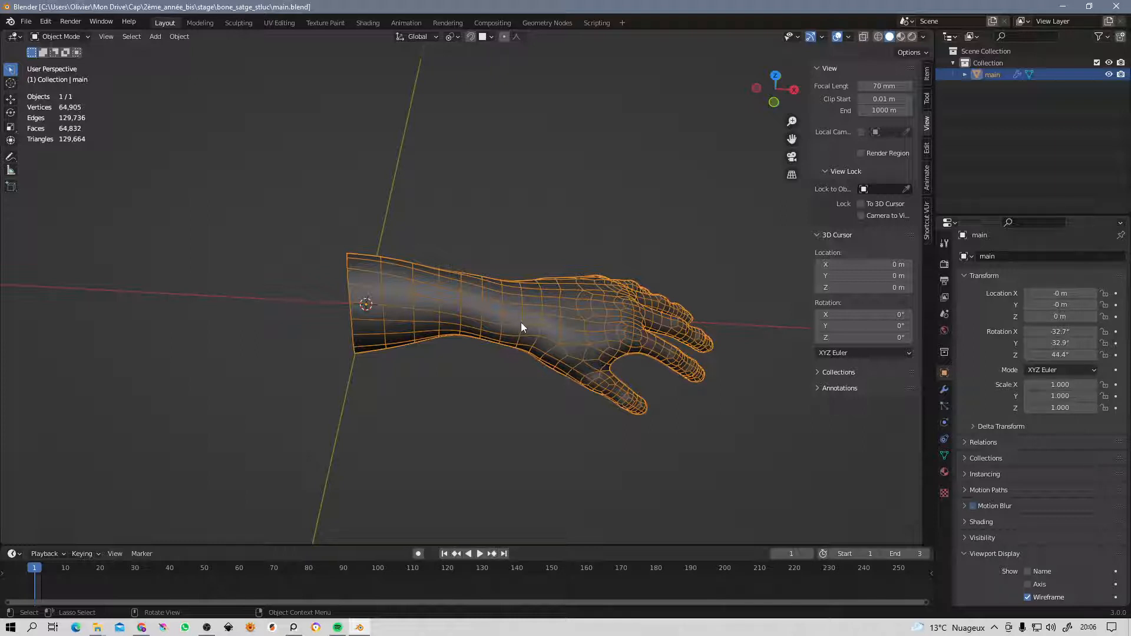
pyautogui.moveTo(507, 278); pyautogui.dragTo(601, 256, button='middle')
pyautogui.moveTo(522, 252)
pyautogui.mouseDown(button='middle')
pyautogui.moveTo(533, 250)
pyautogui.moveTo(514, 246)
pyautogui.mouseUp(button='middle')
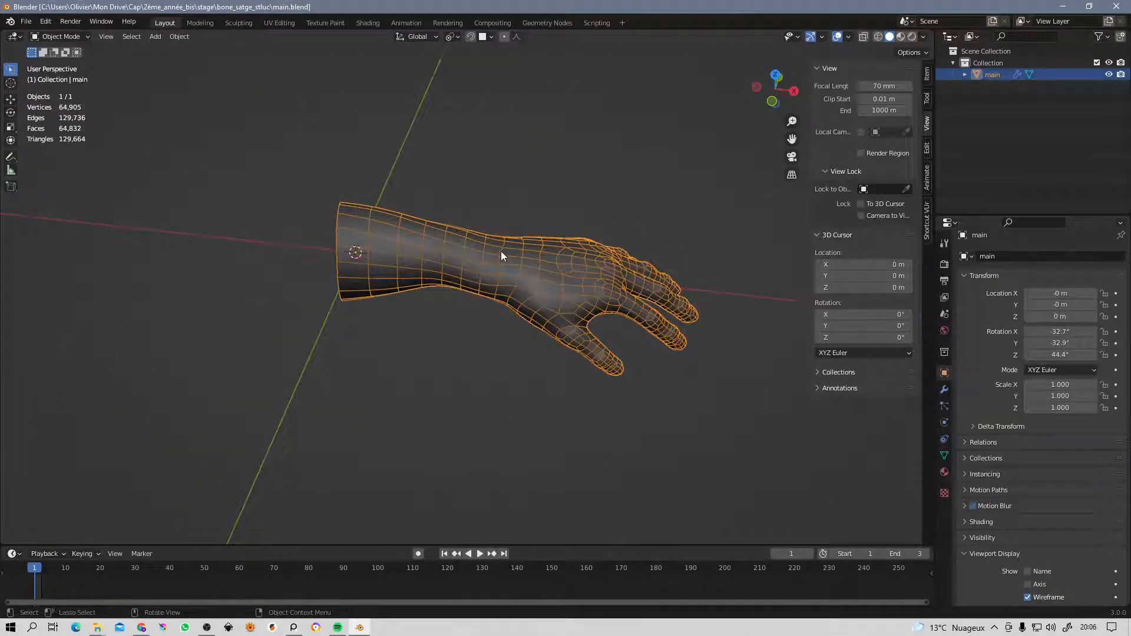
pyautogui.hotkey('shift', 'a')
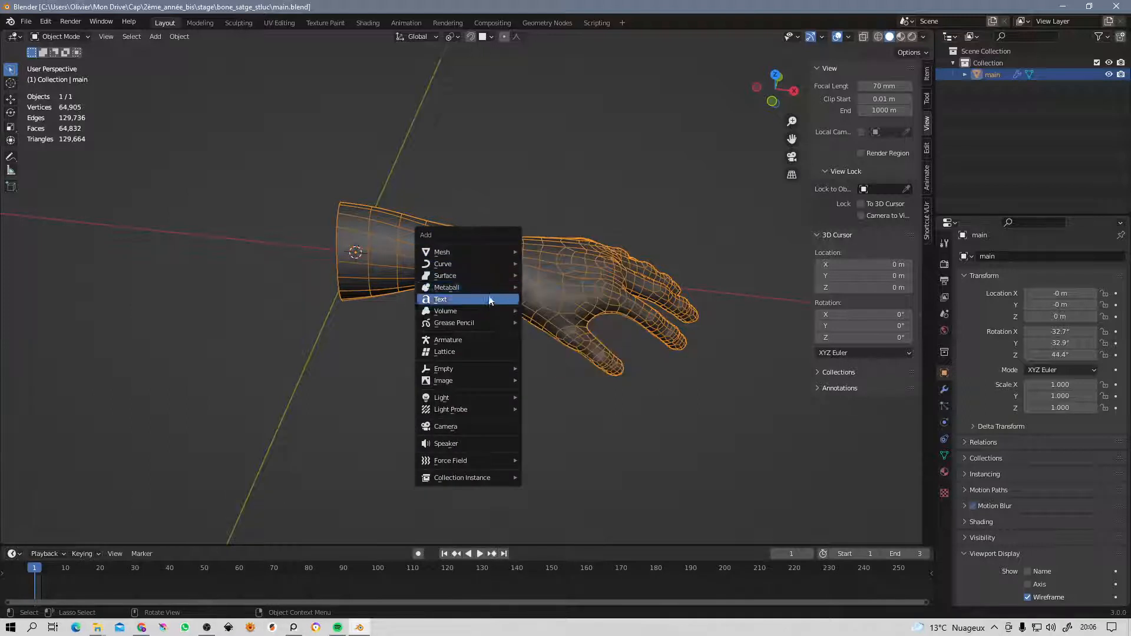
pyautogui.hotkey('shift', 'a')
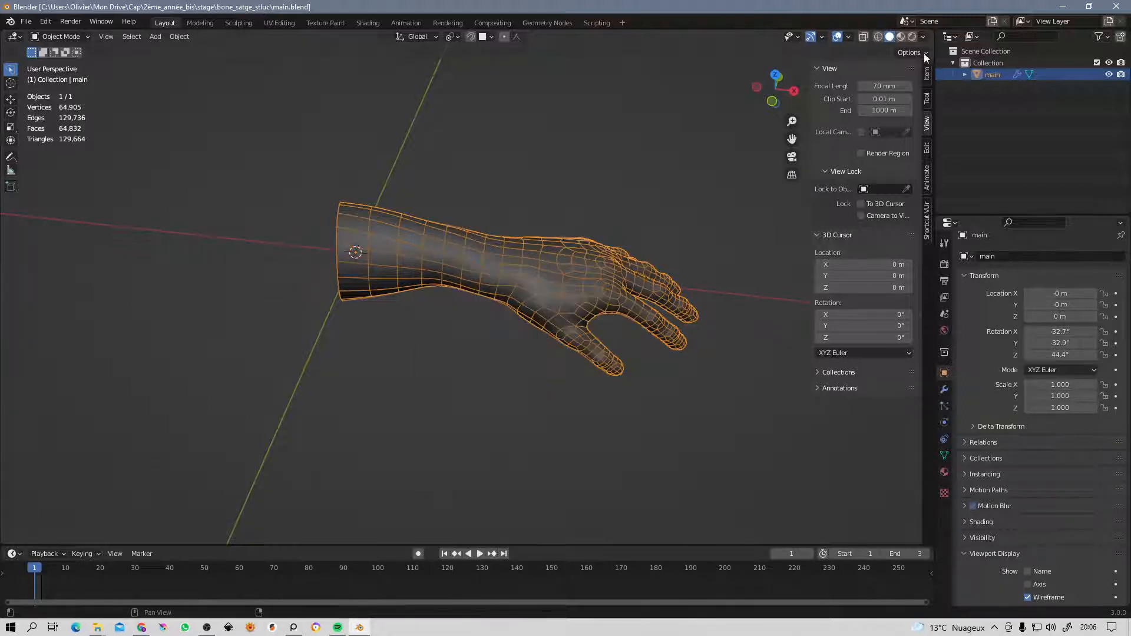
# Start the Shortcut VUr key display and set its offsets to X 51 and Y 23.
pyautogui.click(928, 222)
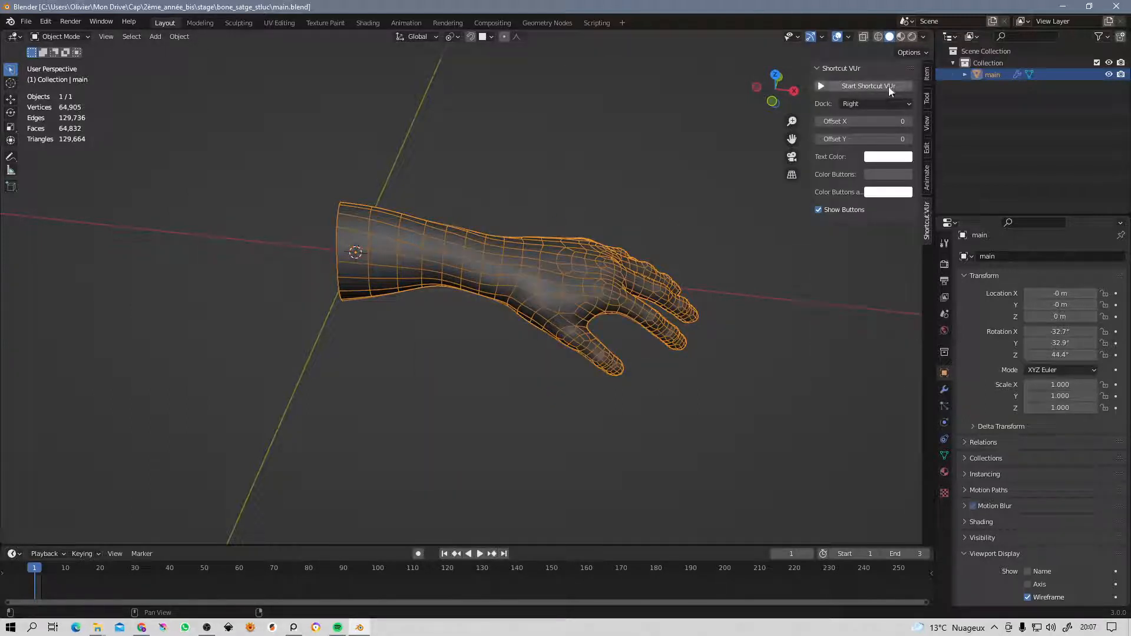
pyautogui.moveTo(866, 120); pyautogui.dragTo(882, 139)
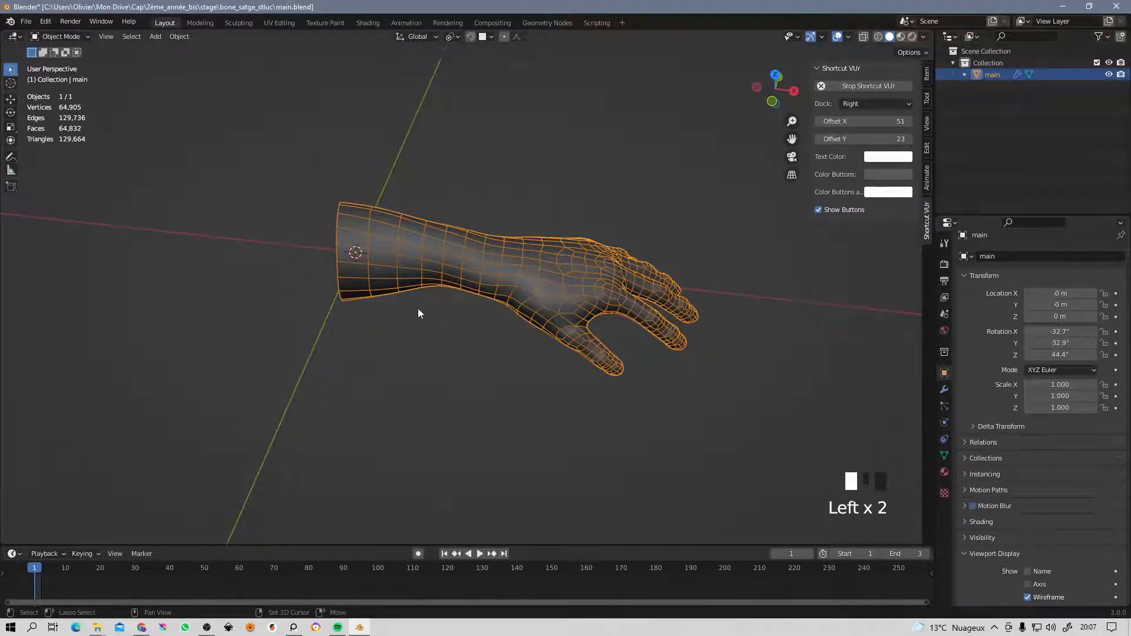
# Add a single-bone armature at the world origin and enter Edit Mode on it.
pyautogui.hotkey('shift', 'a')
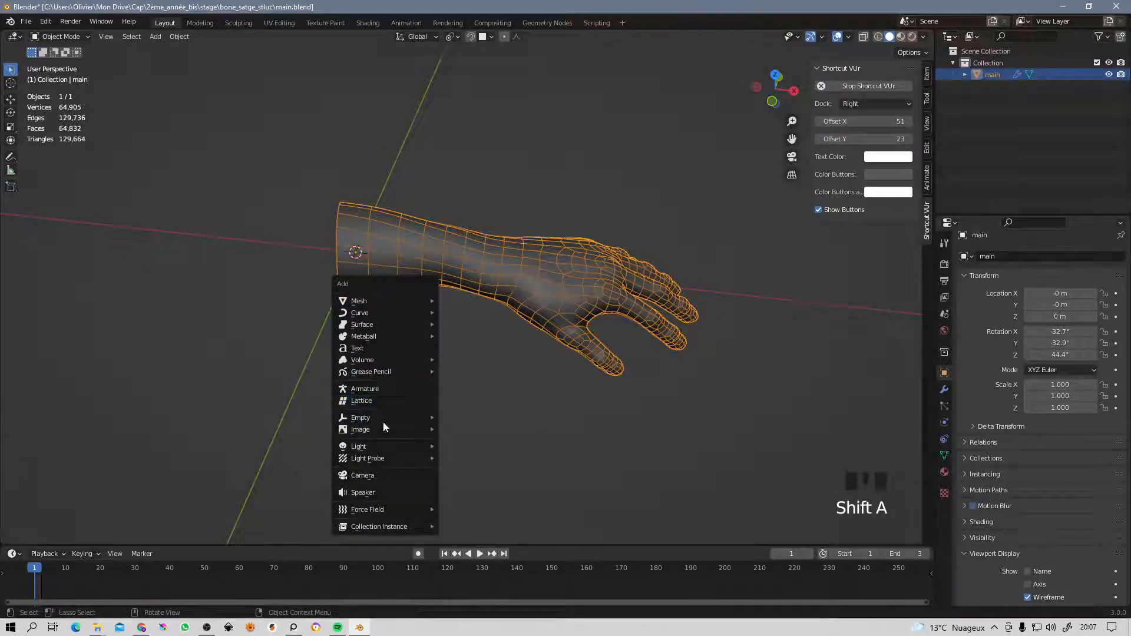
pyautogui.click(360, 391)
pyautogui.scroll(-8, 359, 389)
pyautogui.keyDown('shift'); pyautogui.moveTo(376, 235); pyautogui.dragTo(436, 238, button='middle'); pyautogui.keyUp('shift')
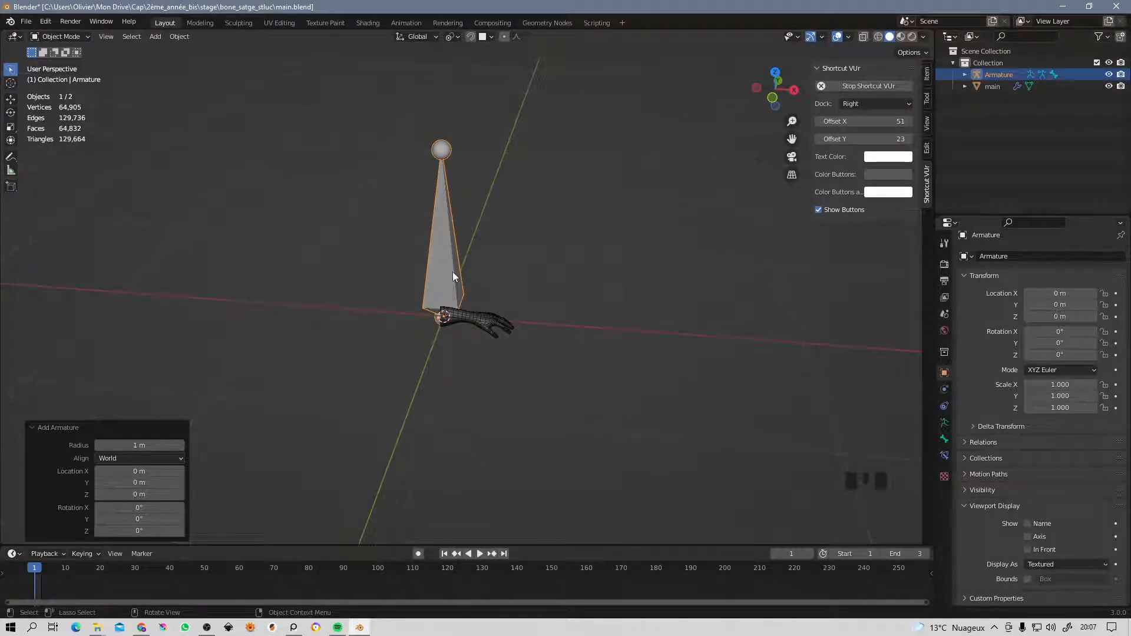
pyautogui.press('Tab')
pyautogui.press('Tab')
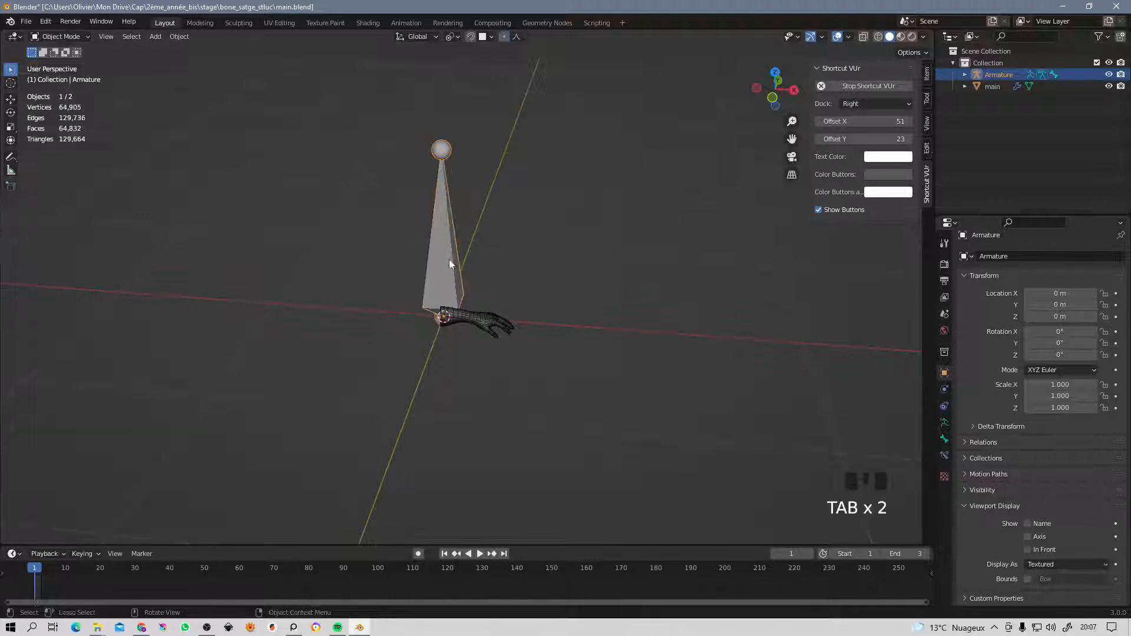
pyautogui.press('Tab')
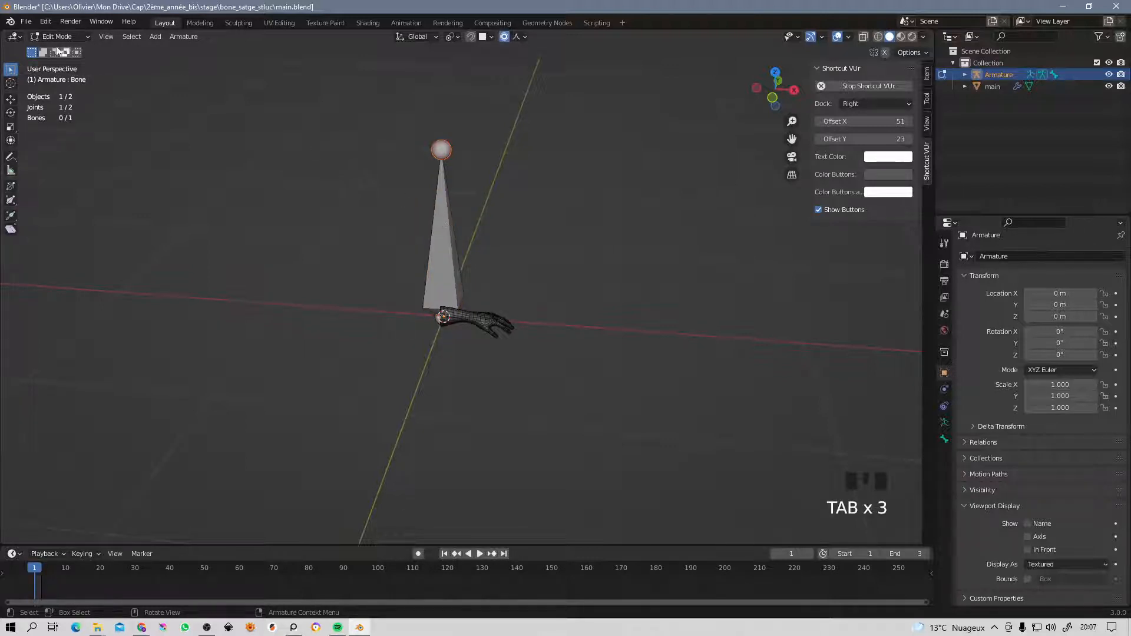
# Examine the new bone's size and placement against the arm mesh in front and perspective views.
pyautogui.press('KP_3')
pyautogui.press('KP_1')
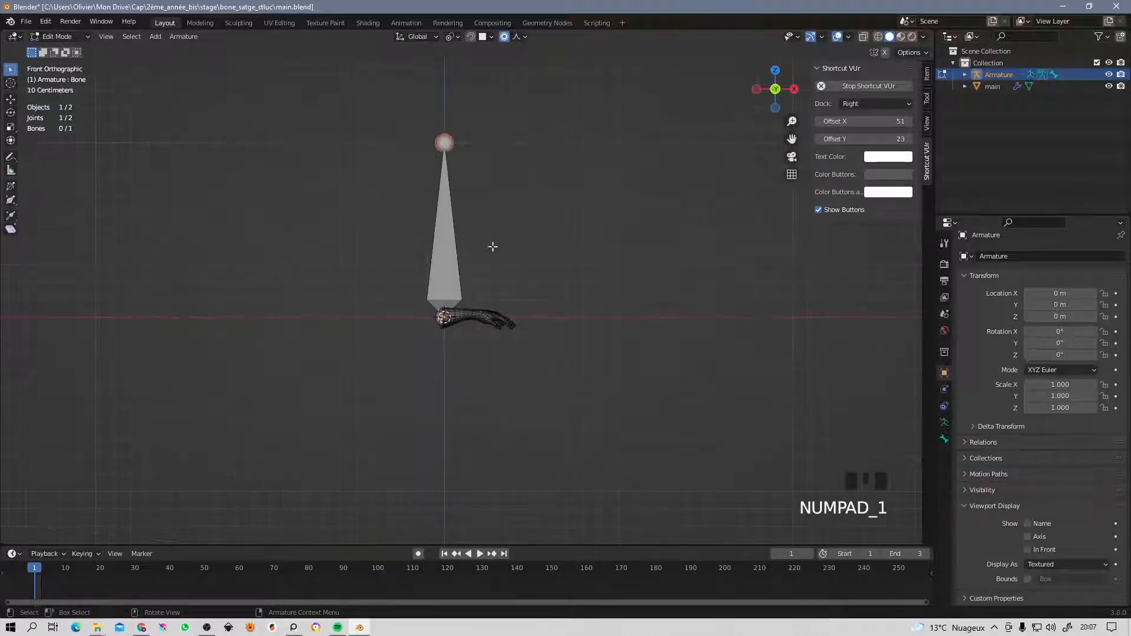
pyautogui.scroll(2, 494, 276)
pyautogui.keyDown('shift'); pyautogui.moveTo(493, 275); pyautogui.dragTo(443, 304, button='middle'); pyautogui.keyUp('shift')
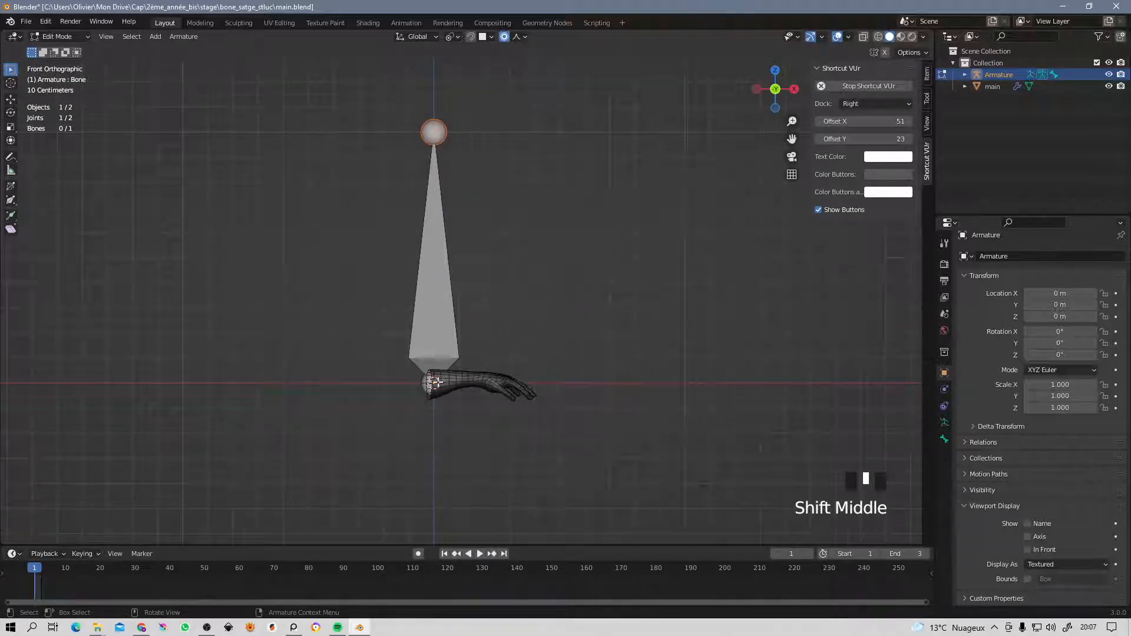
pyautogui.moveTo(446, 347); pyautogui.dragTo(460, 299, button='middle')
pyautogui.scroll(4, 444, 382)
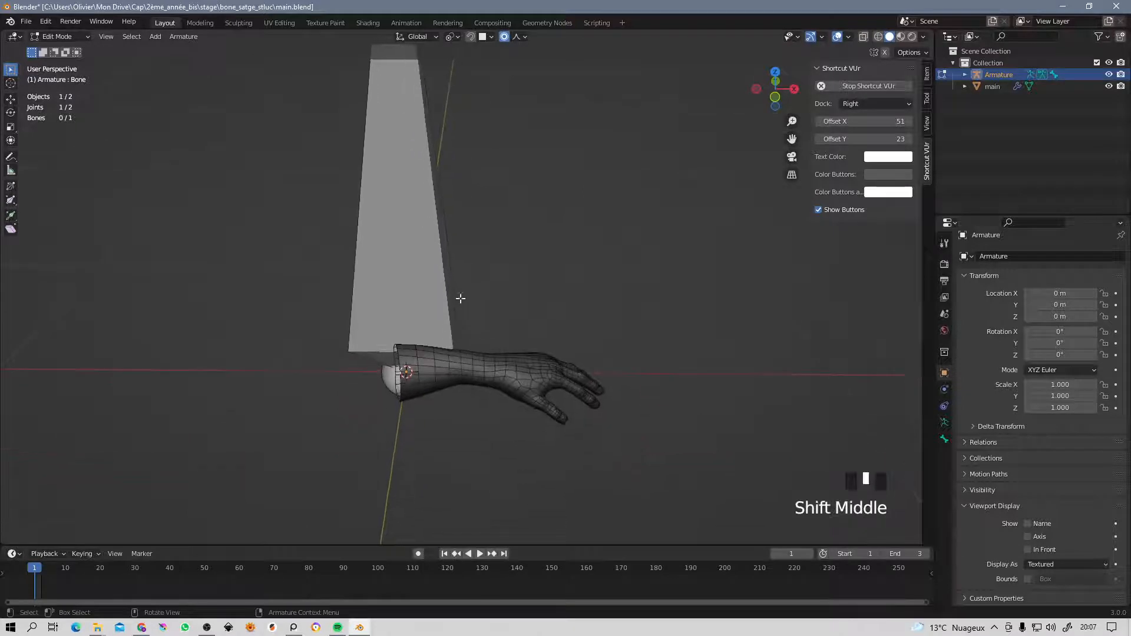
pyautogui.scroll(3, 433, 352)
pyautogui.keyDown('shift'); pyautogui.moveTo(433, 353); pyautogui.dragTo(417, 352, button='middle'); pyautogui.keyUp('shift')
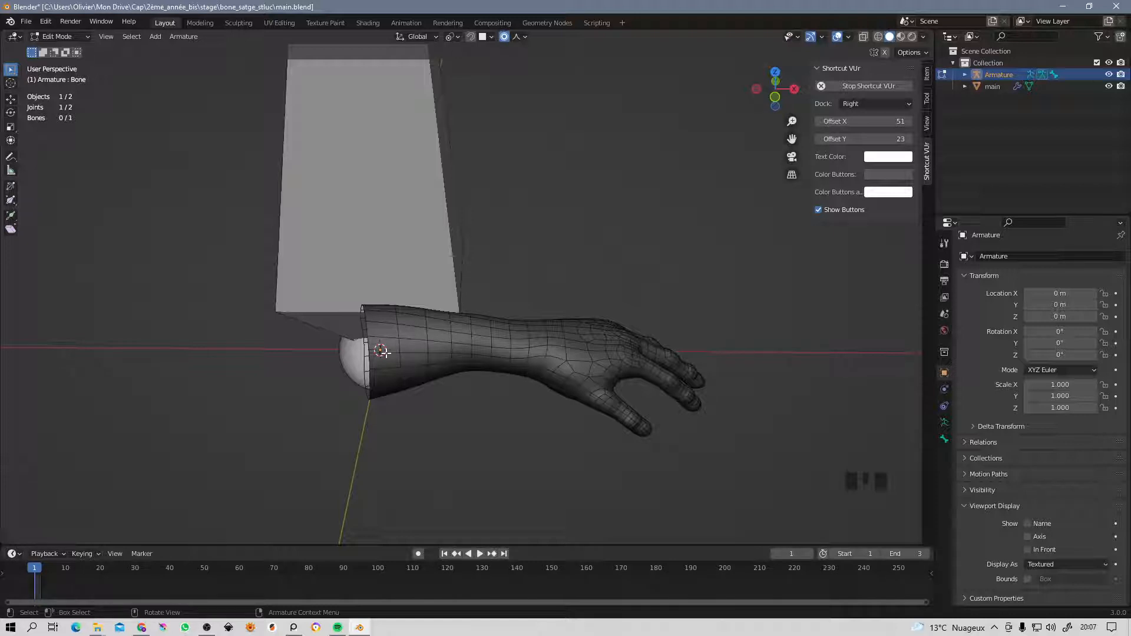
pyautogui.press('KP_3')
pyautogui.press('KP_1')
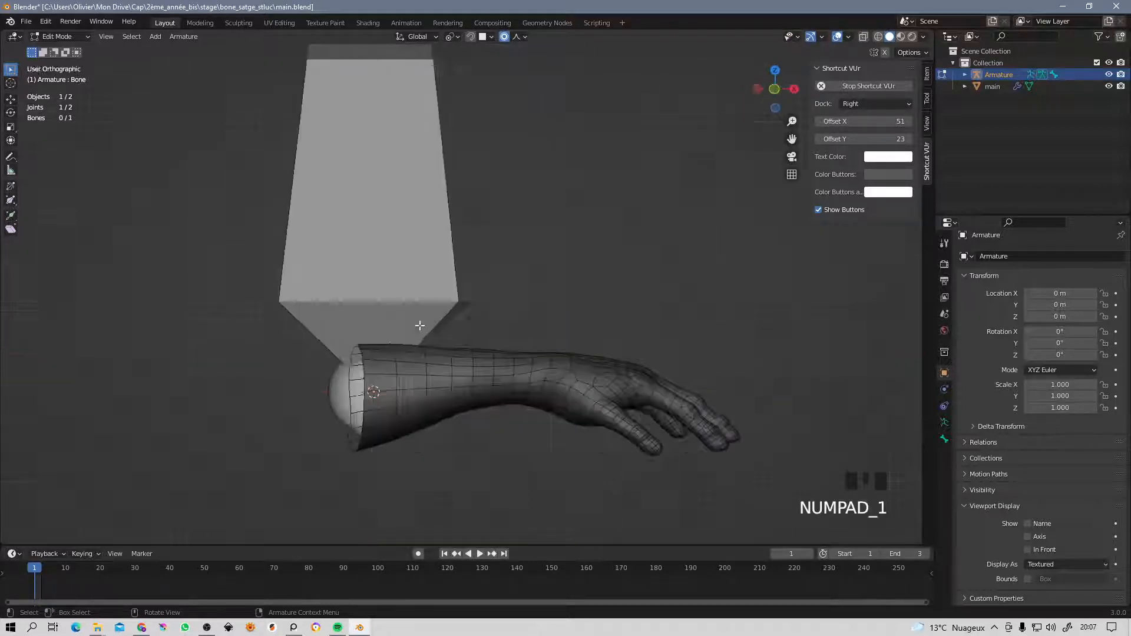
pyautogui.scroll(-5, 422, 326)
pyautogui.scroll(-3, 421, 326)
pyautogui.keyDown('shift'); pyautogui.moveTo(459, 145); pyautogui.dragTo(446, 186, button='middle'); pyautogui.keyUp('shift')
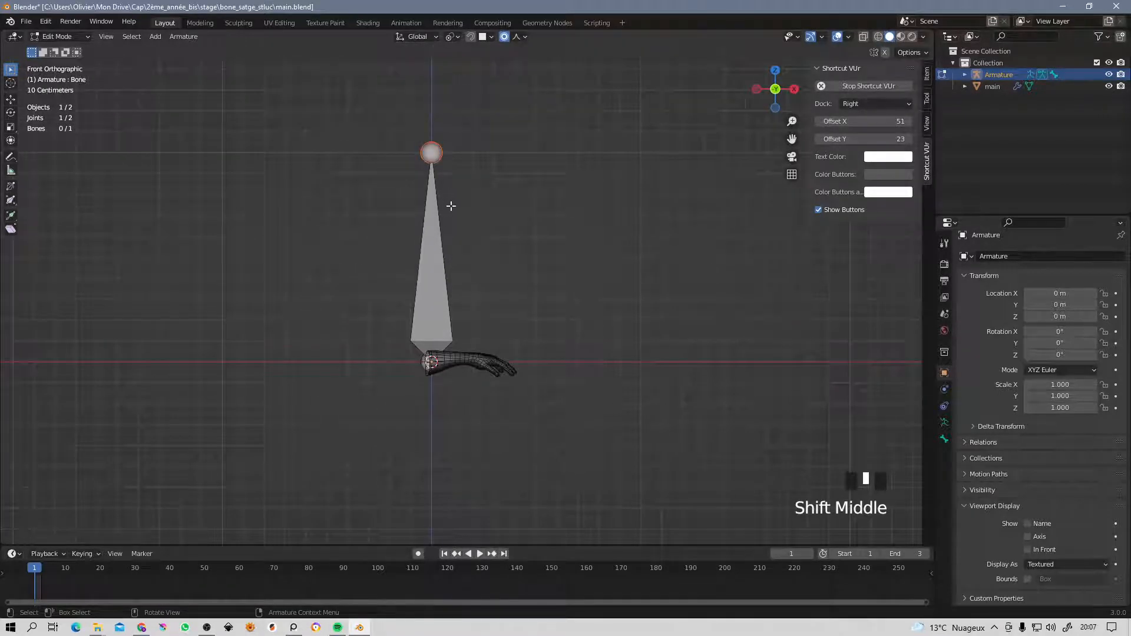
# Select the bone and enable In Front in the armature's viewport display settings.
pyautogui.click(431, 282)
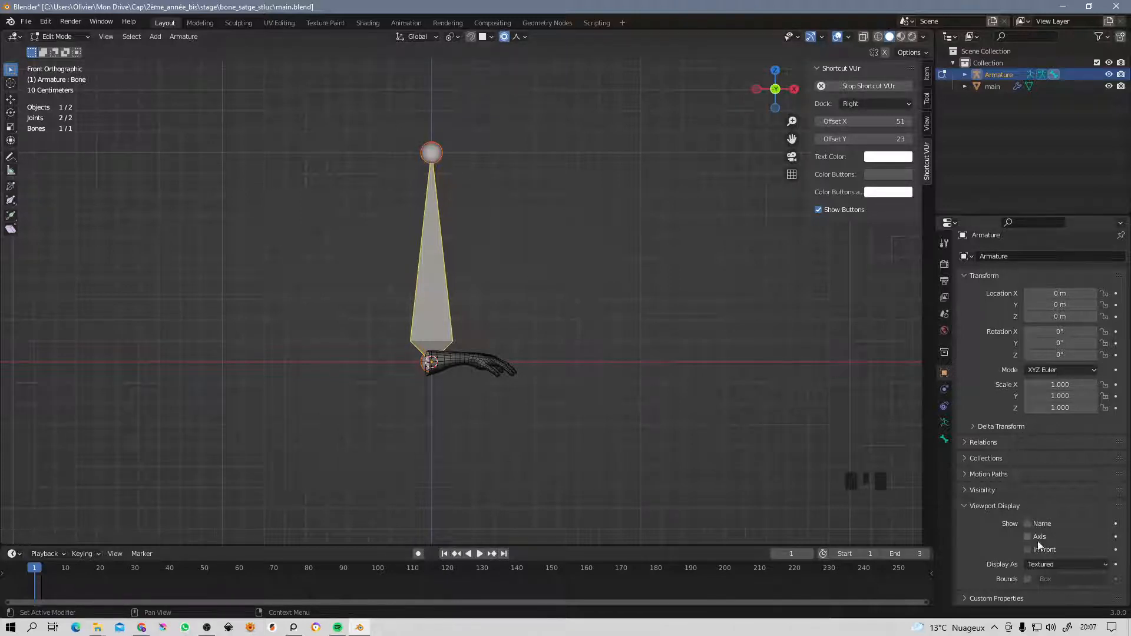
pyautogui.click(945, 425)
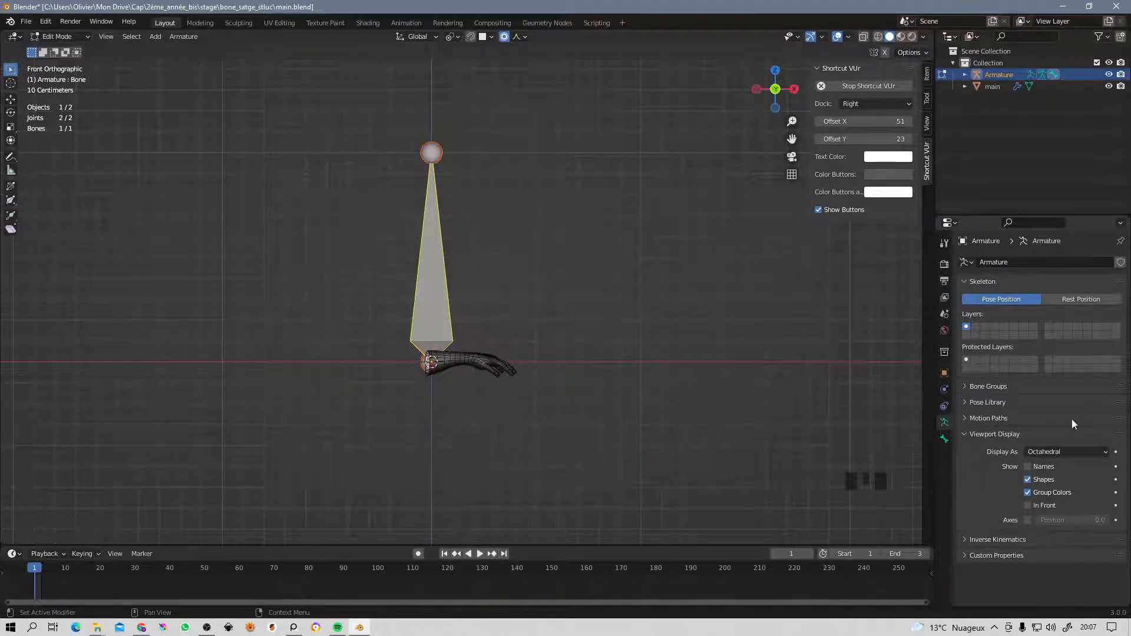
pyautogui.click(1029, 506)
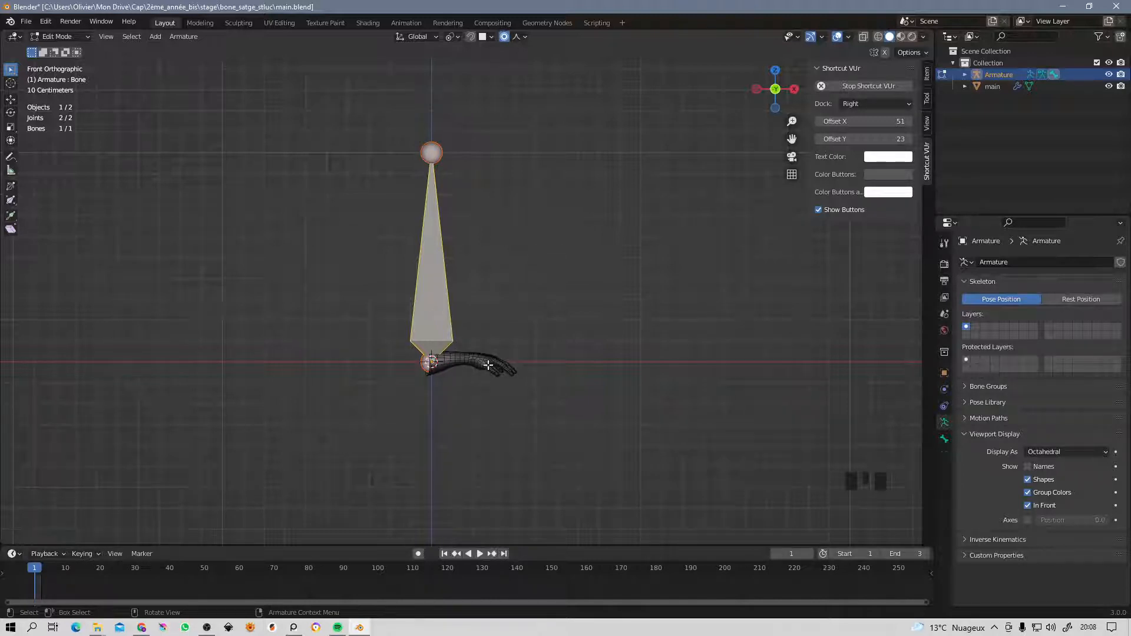
# Return to Object Mode, select the arm mesh and disable its In Front display option.
pyautogui.press('Tab')
pyautogui.scroll(4, 453, 361)
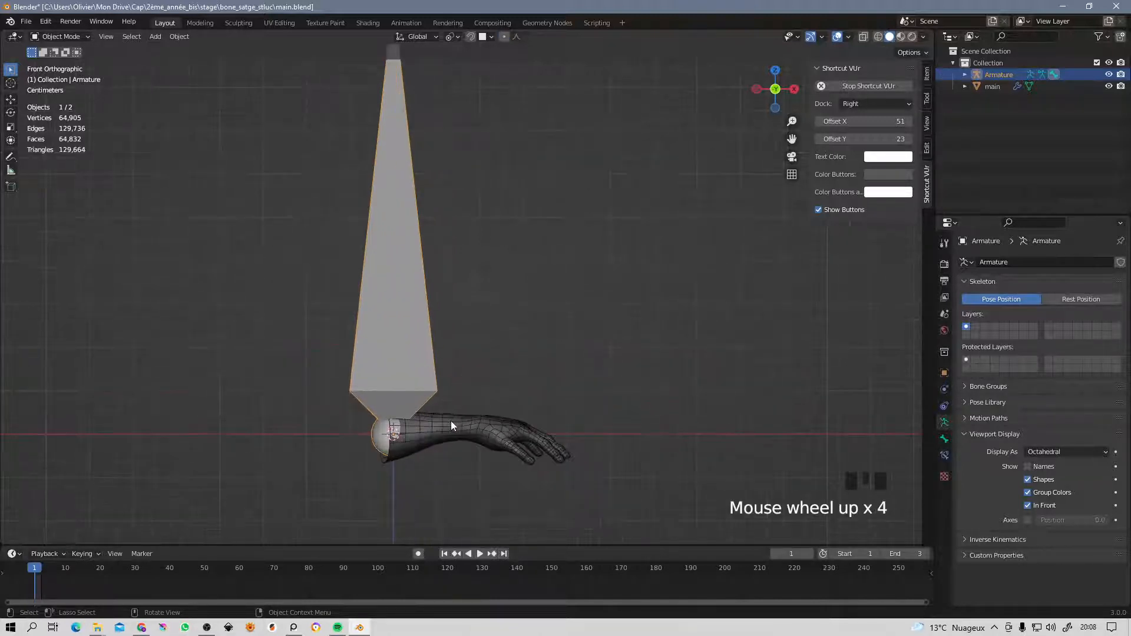
pyautogui.click(452, 428)
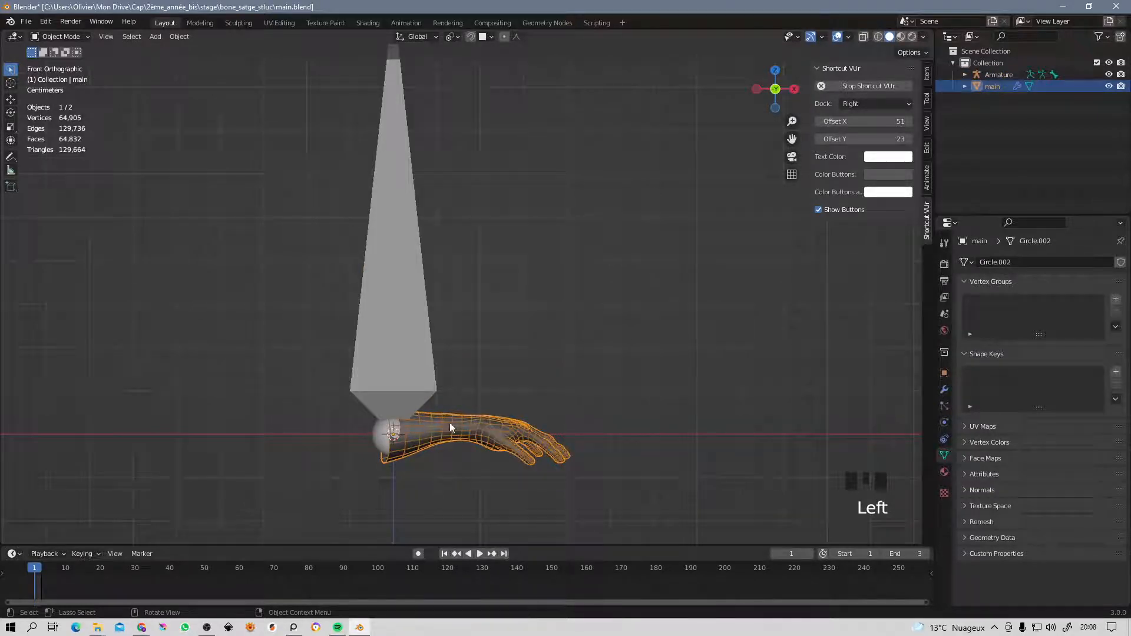
pyautogui.keyDown('shift'); pyautogui.moveTo(450, 422); pyautogui.dragTo(489, 389, button='middle'); pyautogui.keyUp('shift')
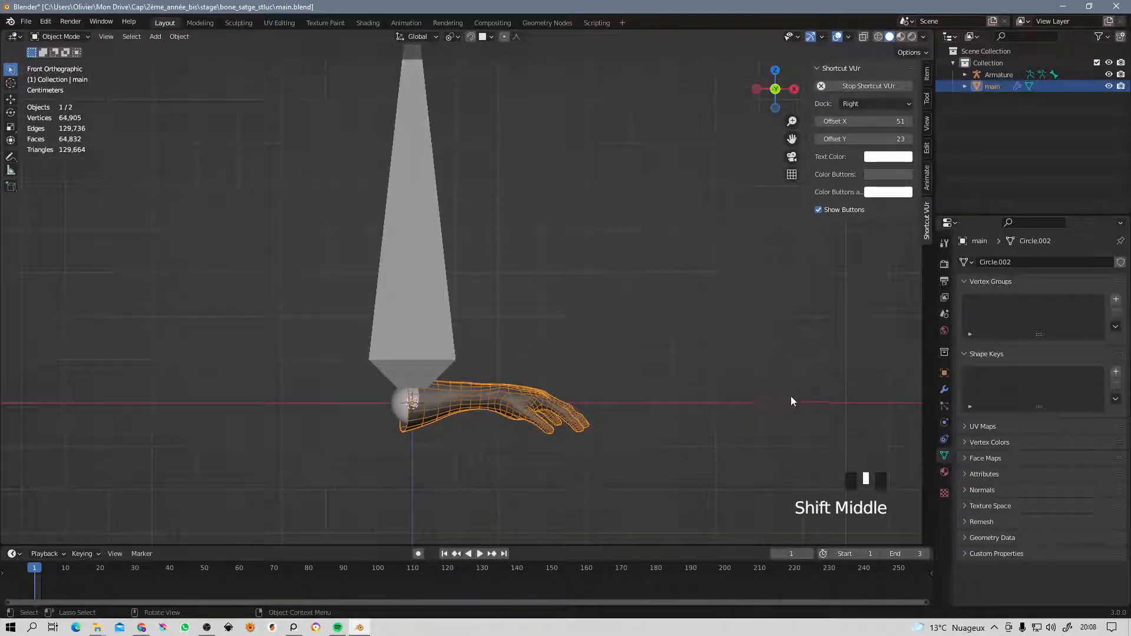
pyautogui.click(945, 373)
pyautogui.scroll(-6, 1021, 450)
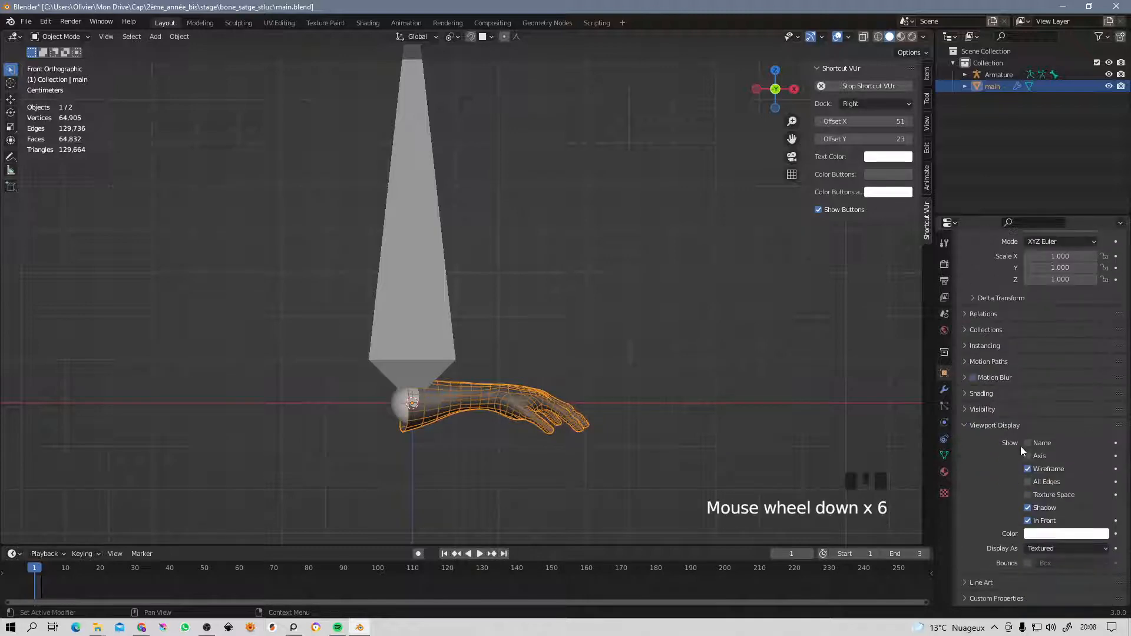
pyautogui.click(1028, 520)
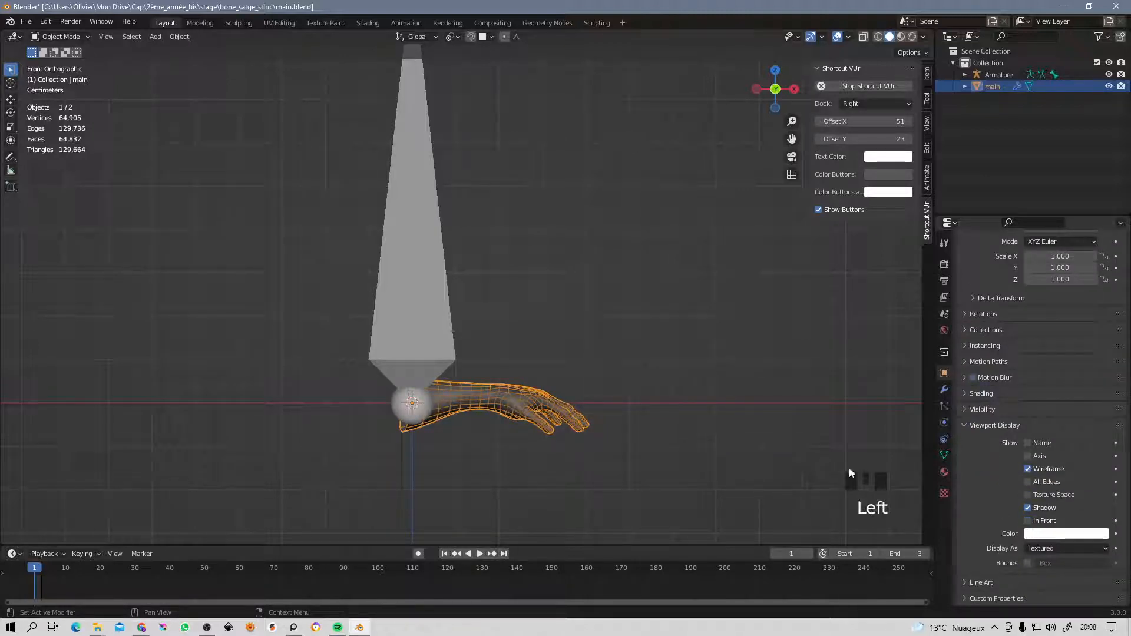
# In the armature's Edit Mode, move the bone's tip about 0.168 m in X and -0.974 m in Z, down to the wrist.
pyautogui.click(429, 329)
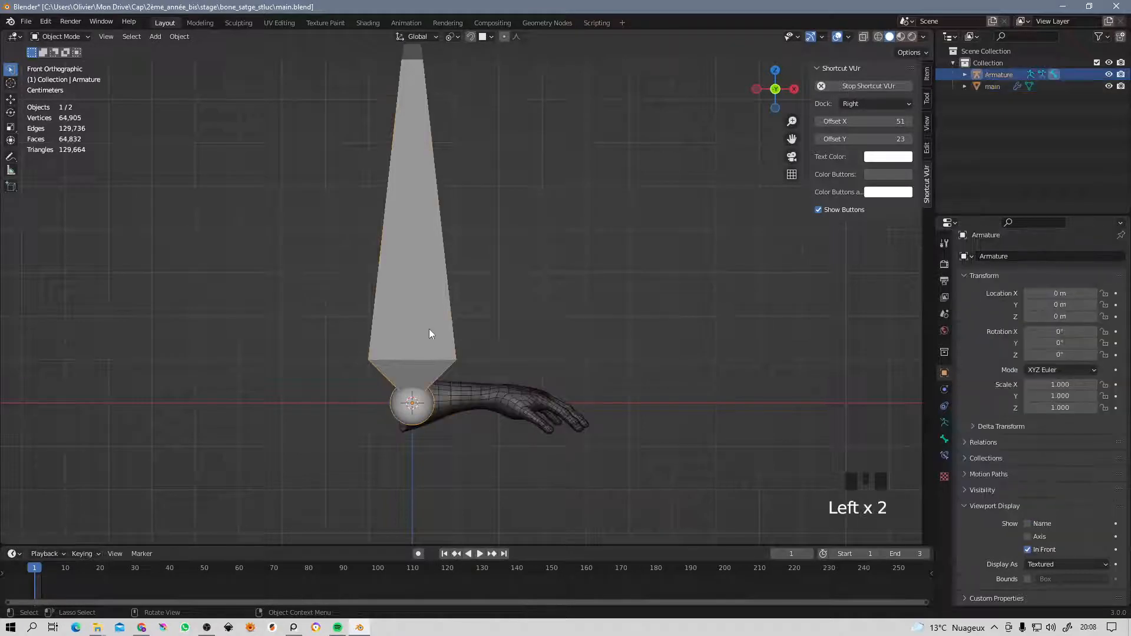
pyautogui.scroll(-3, 428, 271)
pyautogui.keyDown('shift'); pyautogui.moveTo(428, 271); pyautogui.dragTo(432, 291, button='middle'); pyautogui.keyUp('shift')
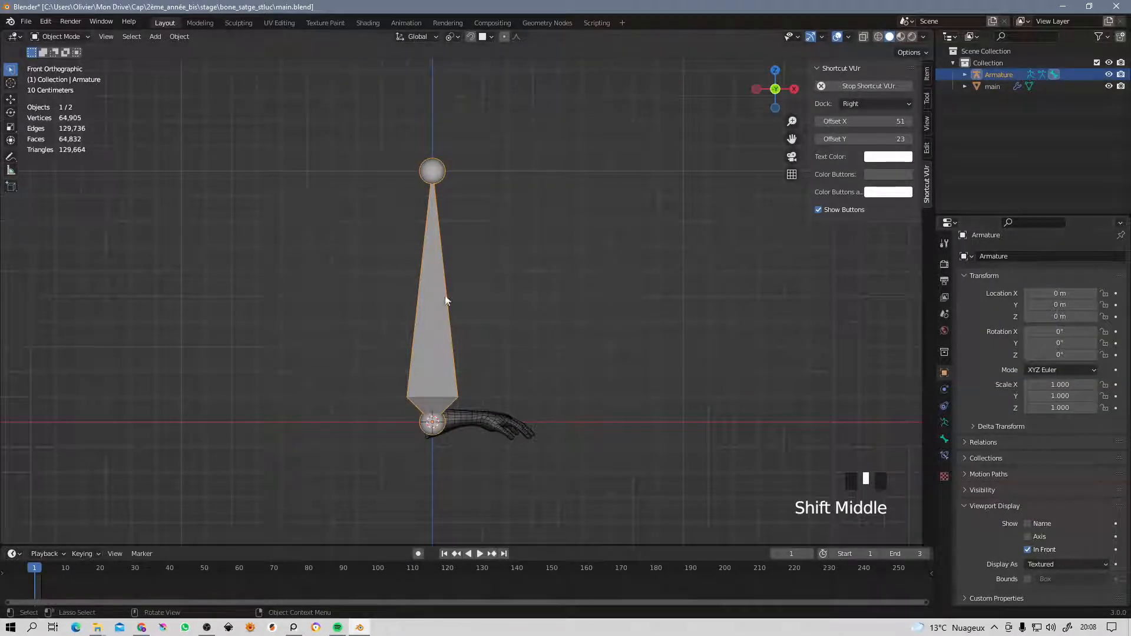
pyautogui.scroll(1, 446, 300)
pyautogui.click(436, 153)
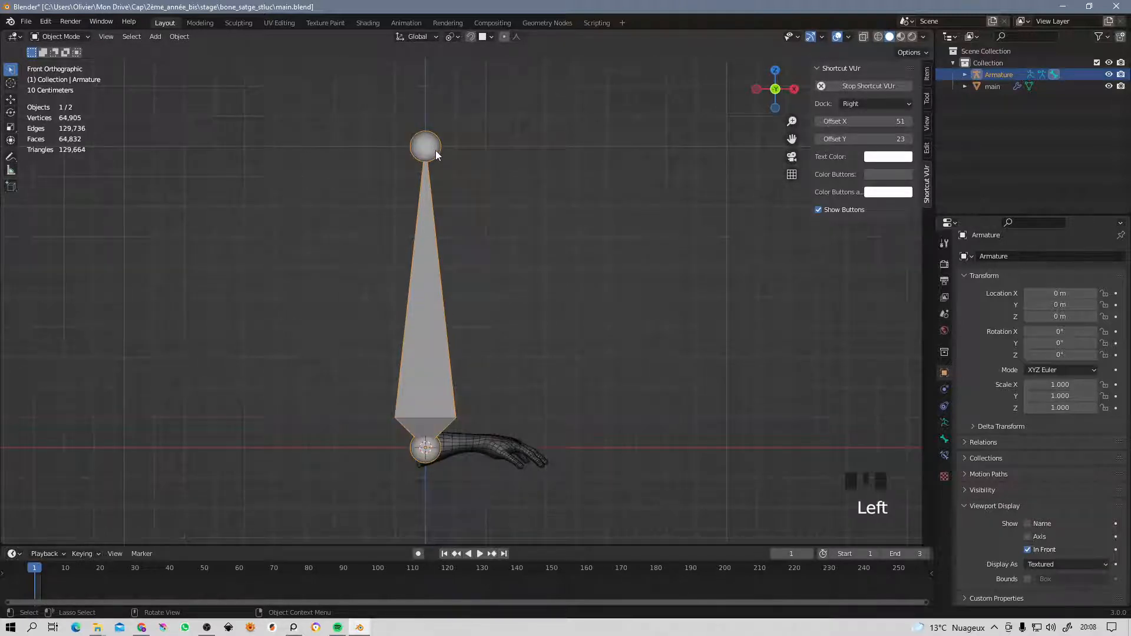
pyautogui.press('Tab')
pyautogui.click(435, 151)
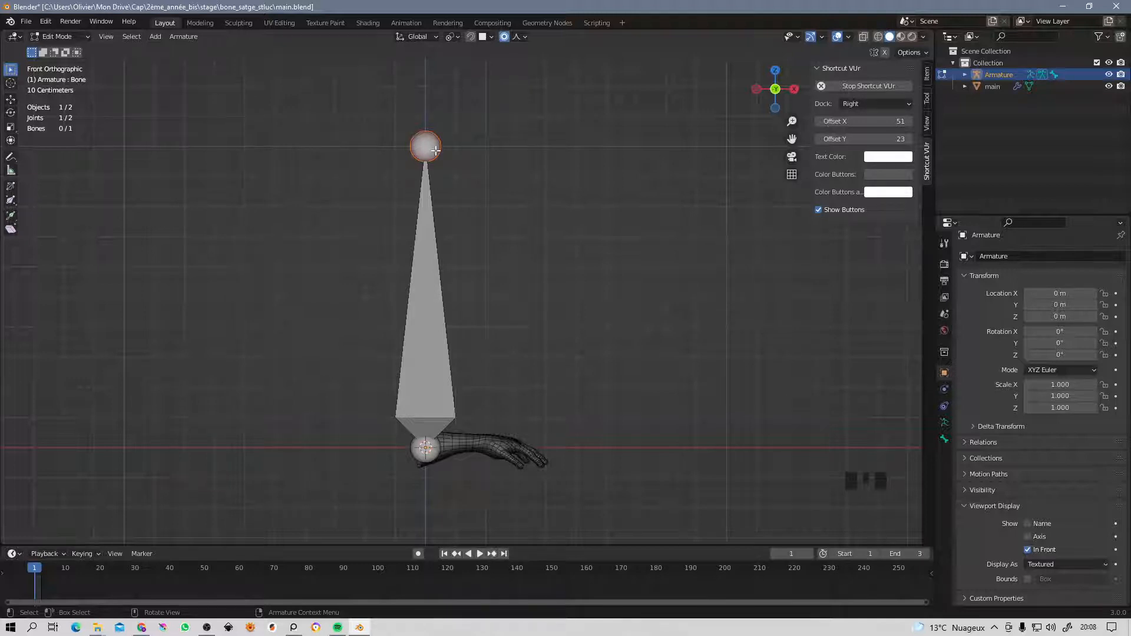
pyautogui.press('g')
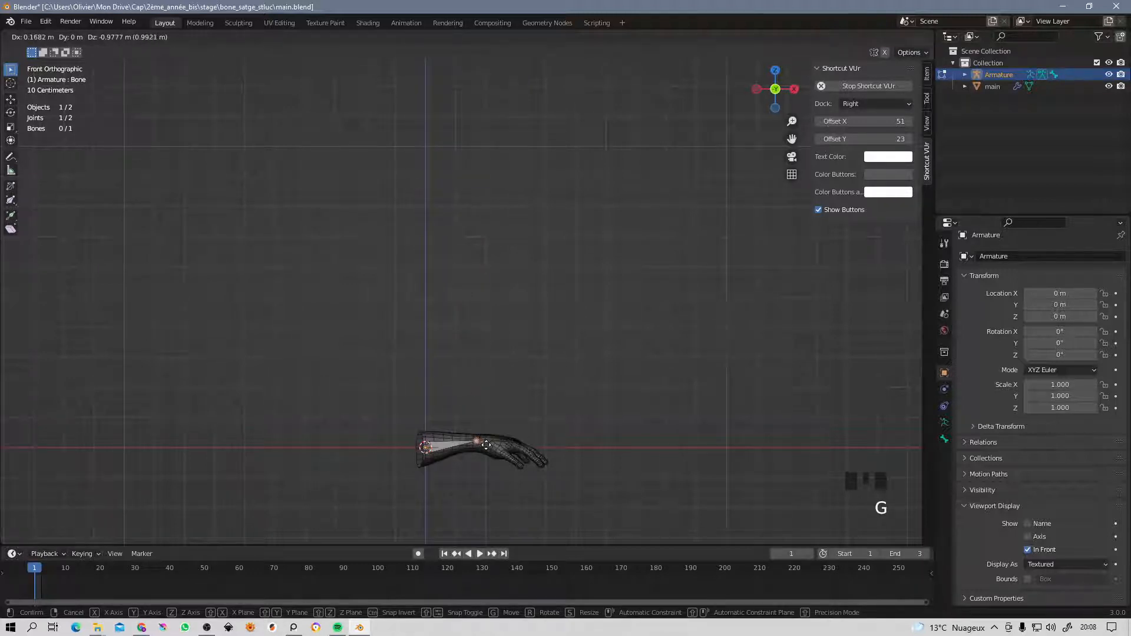
pyautogui.click(484, 444)
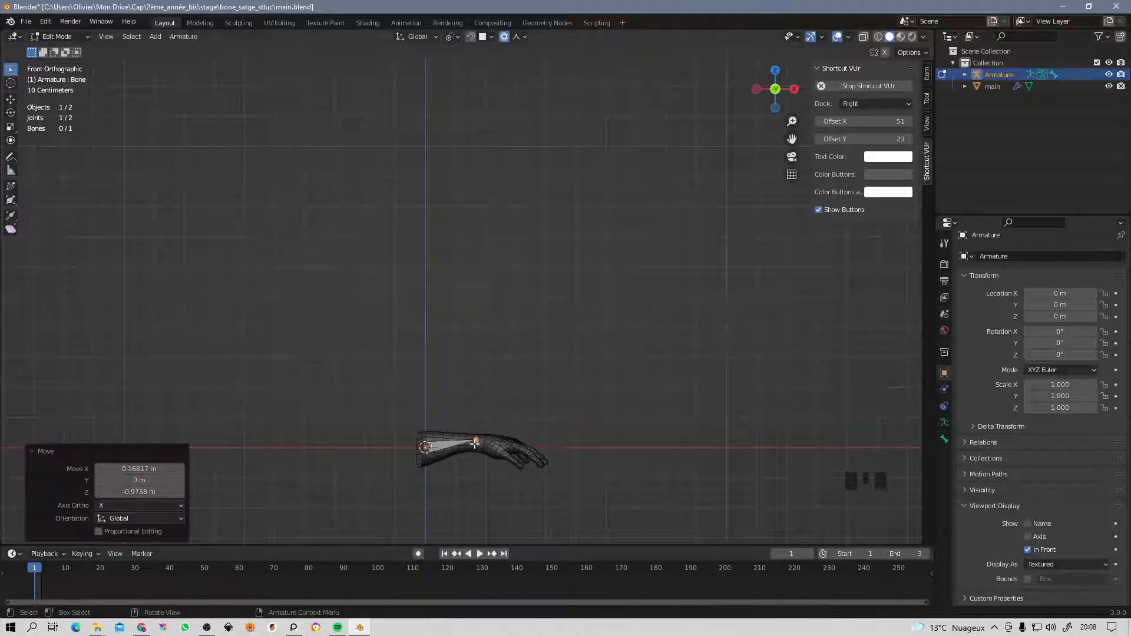
# Select the whole forearm bone and enable the armature's Axes display in the viewport.
pyautogui.keyDown('shift'); pyautogui.moveTo(478, 443); pyautogui.dragTo(453, 349, button='middle'); pyautogui.keyUp('shift')
pyautogui.click(447, 353)
pyautogui.scroll(6, 448, 359)
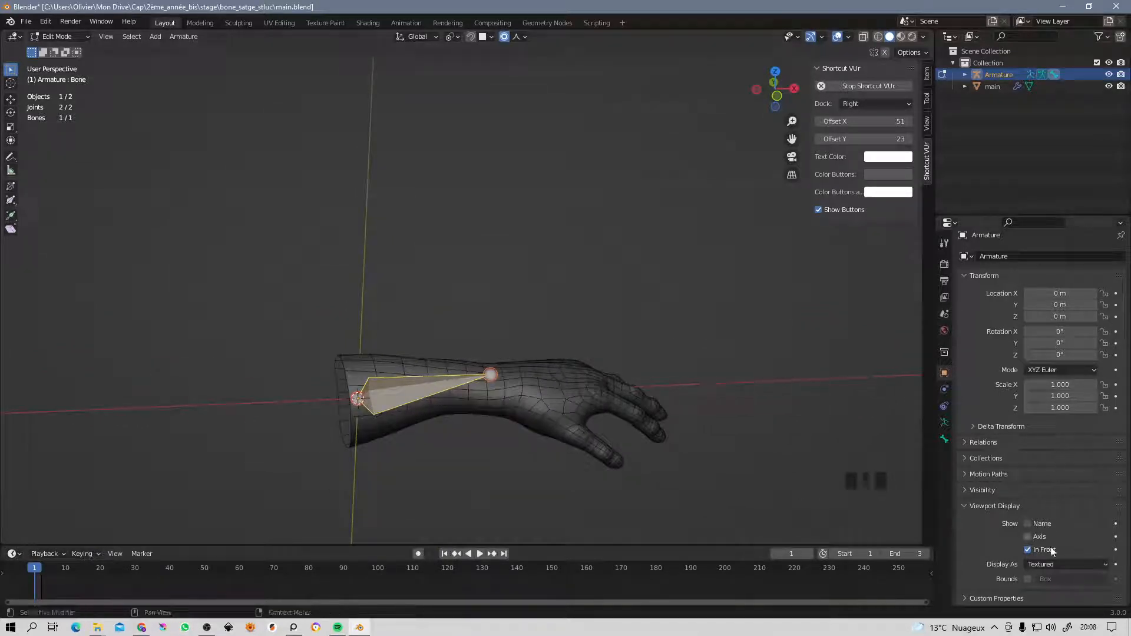
pyautogui.click(1029, 579)
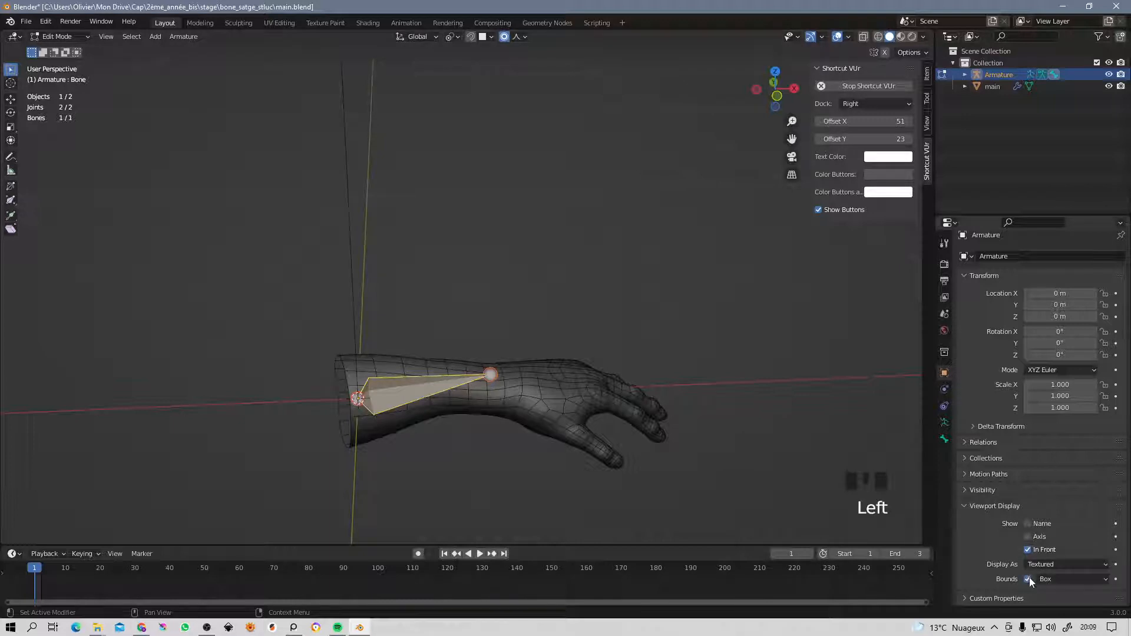
pyautogui.click(1029, 579)
pyautogui.click(945, 440)
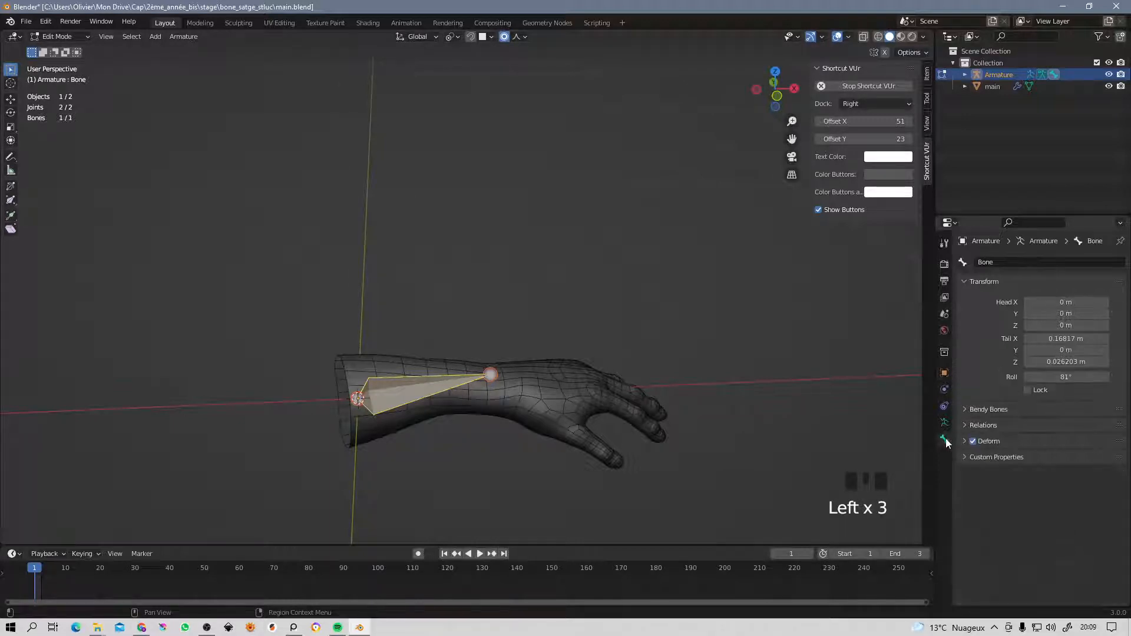
pyautogui.click(945, 424)
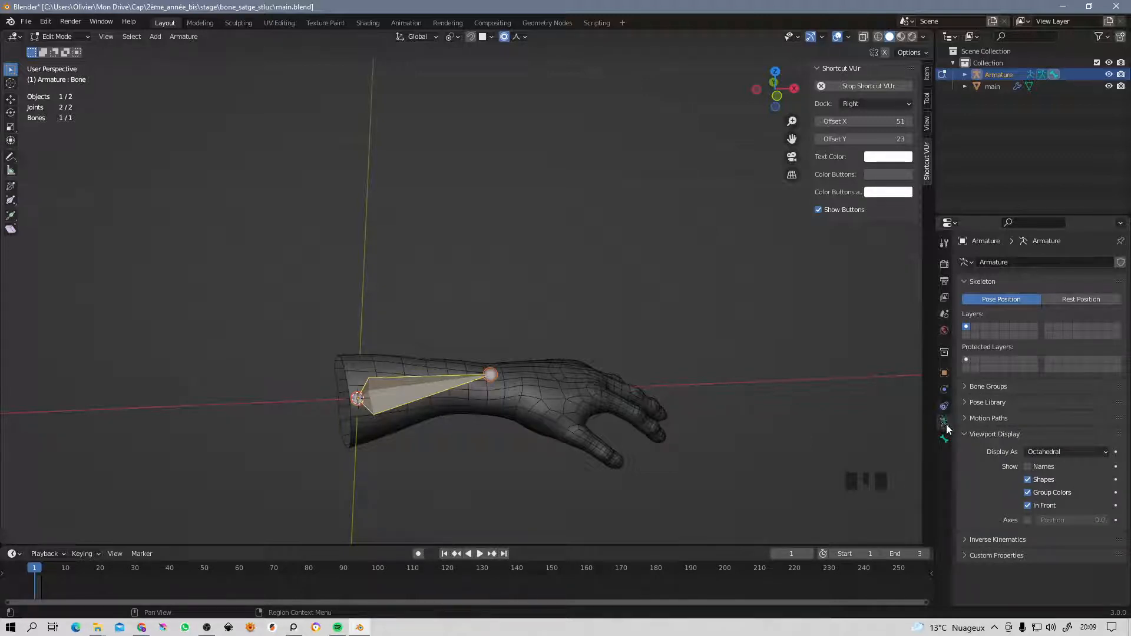
pyautogui.click(1028, 520)
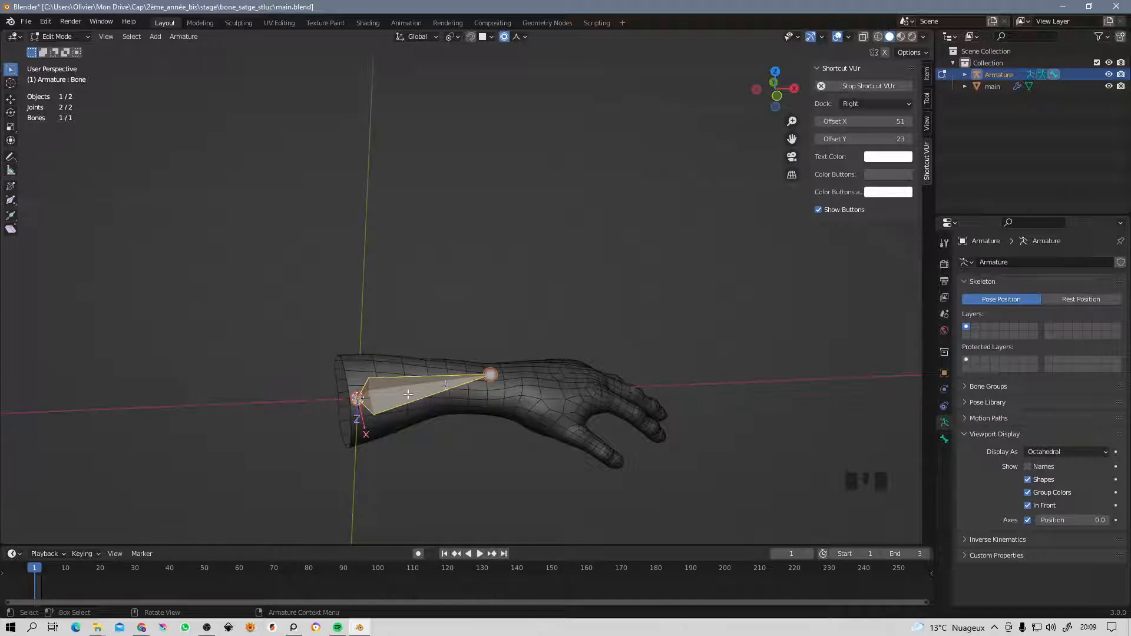
pyautogui.moveTo(368, 396); pyautogui.dragTo(450, 415, button='middle')
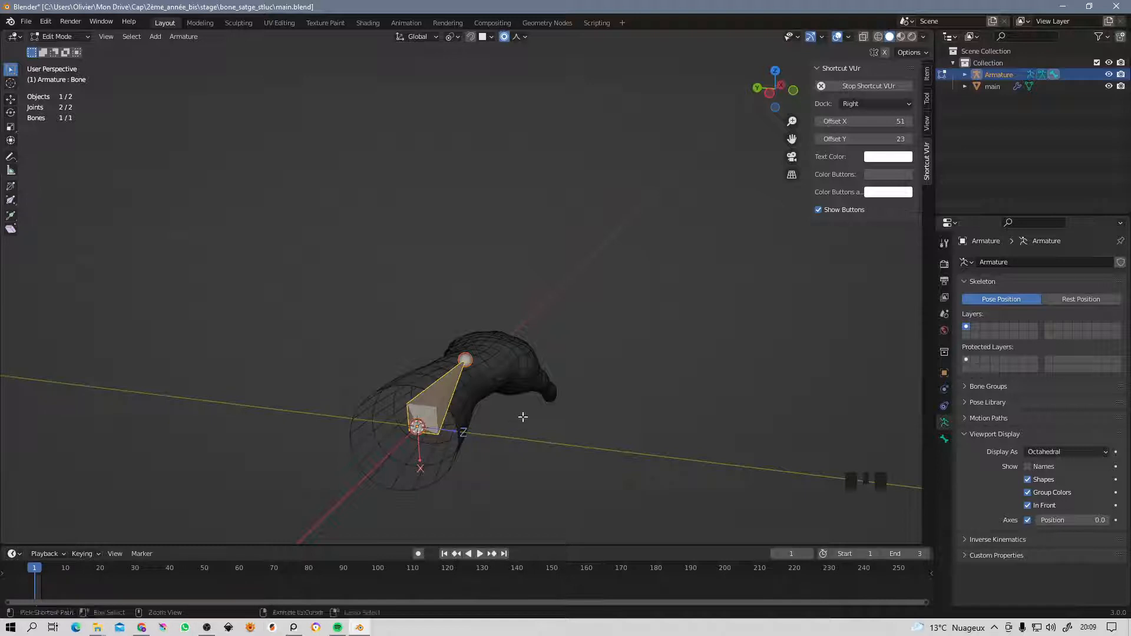
# Roll the selected forearm bone by 90 degrees around its own axis.
pyautogui.hotkey('ctrl', 'r')
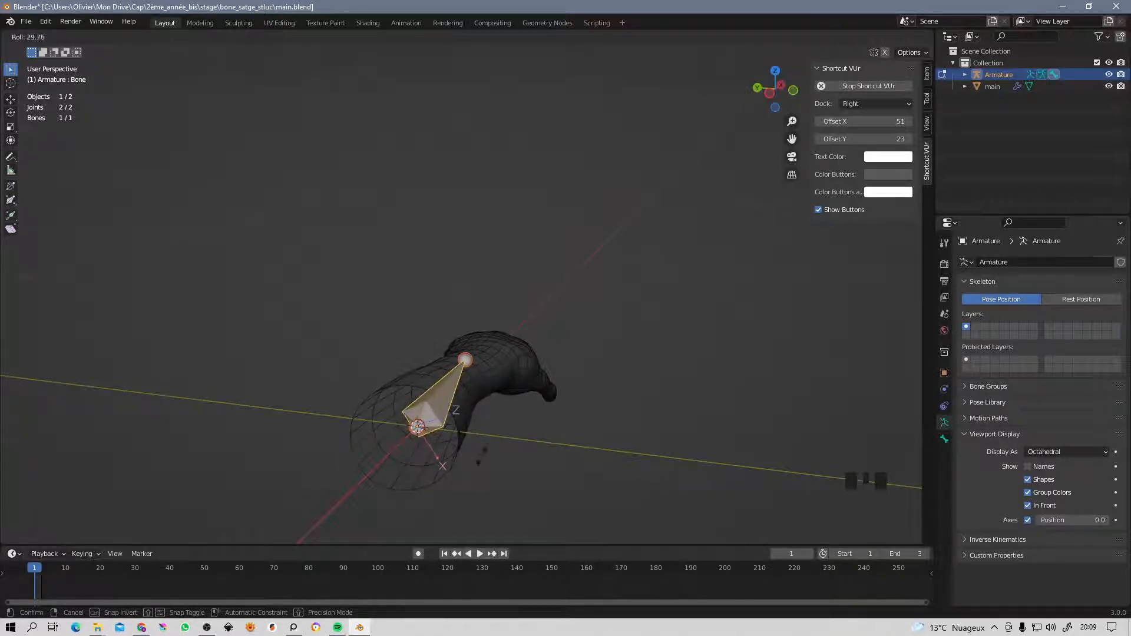
pyautogui.write('90')
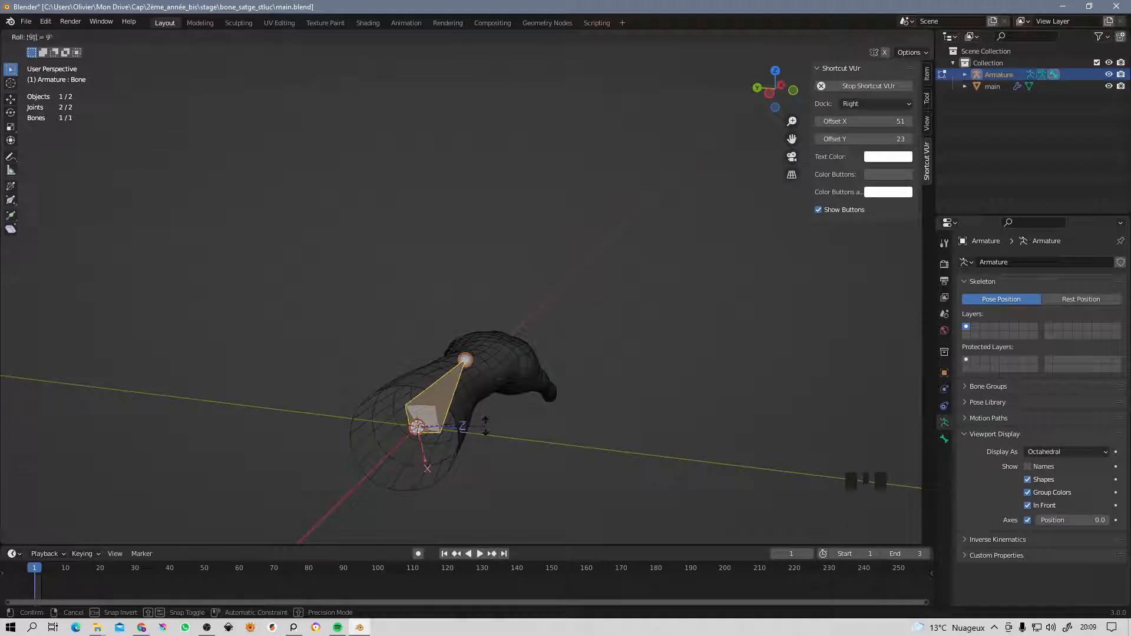
pyautogui.press('Return')
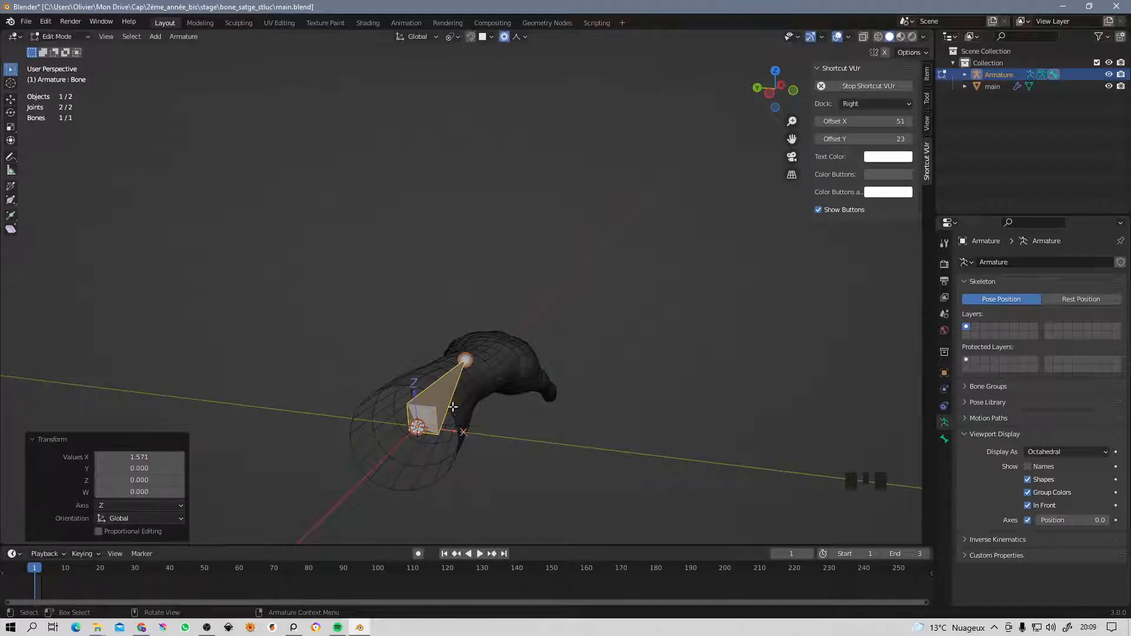
# In top view, move the forearm bone's wrist joint about 0.010 m in X and -0.017 m in Y.
pyautogui.moveTo(485, 425)
pyautogui.keyDown('shift'); pyautogui.mouseDown(button='middle')
pyautogui.moveTo(651, 439)
pyautogui.moveTo(502, 422)
pyautogui.mouseUp(button='middle'); pyautogui.keyUp('shift')
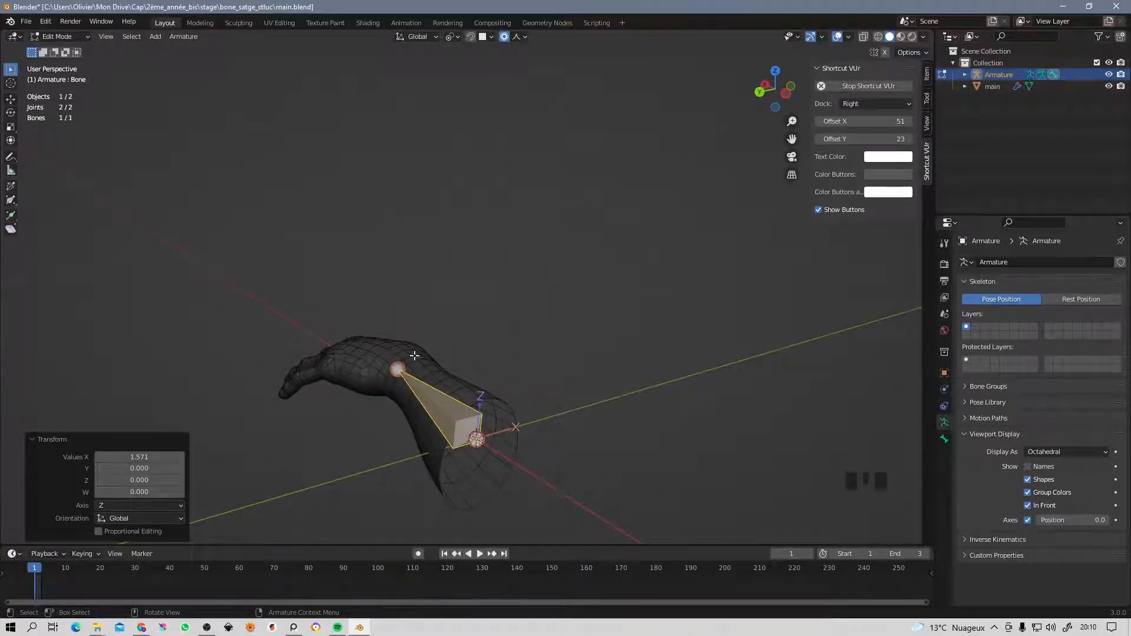
pyautogui.keyDown('shift'); pyautogui.moveTo(521, 376); pyautogui.dragTo(370, 365, button='middle'); pyautogui.keyUp('shift')
pyautogui.click(548, 394)
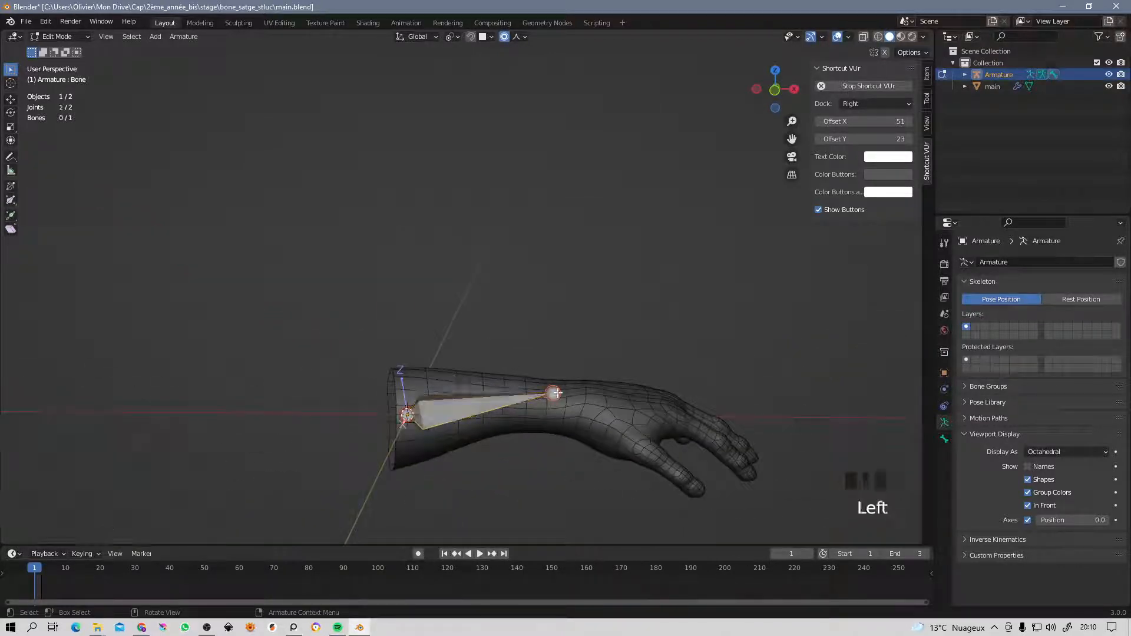
pyautogui.press('KP_3')
pyautogui.press('KP_1')
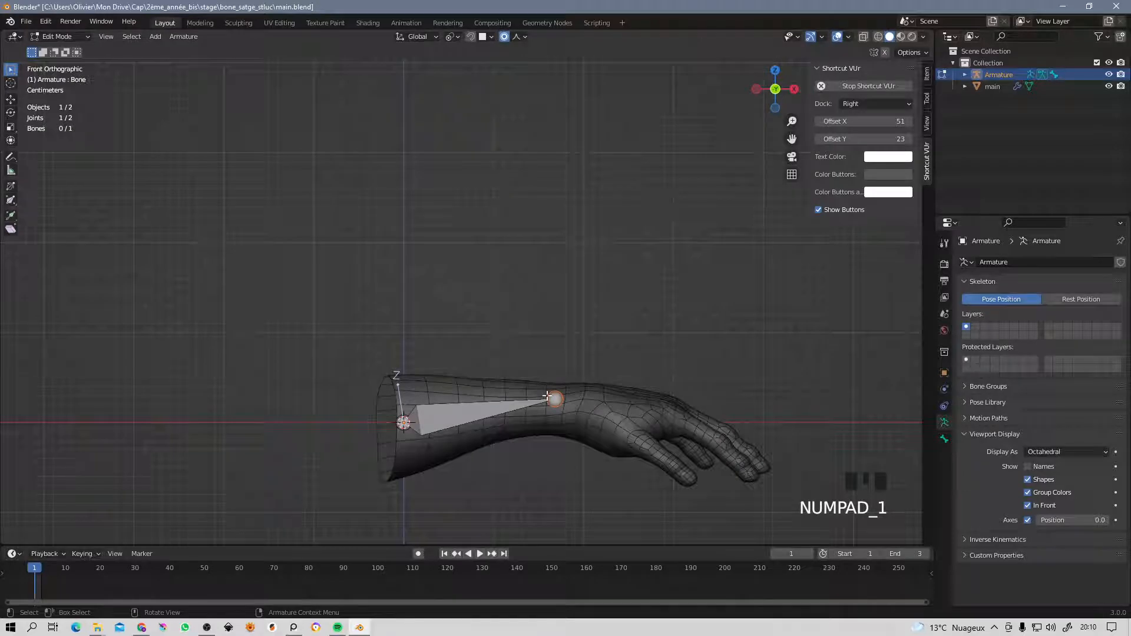
pyautogui.press('KP_7')
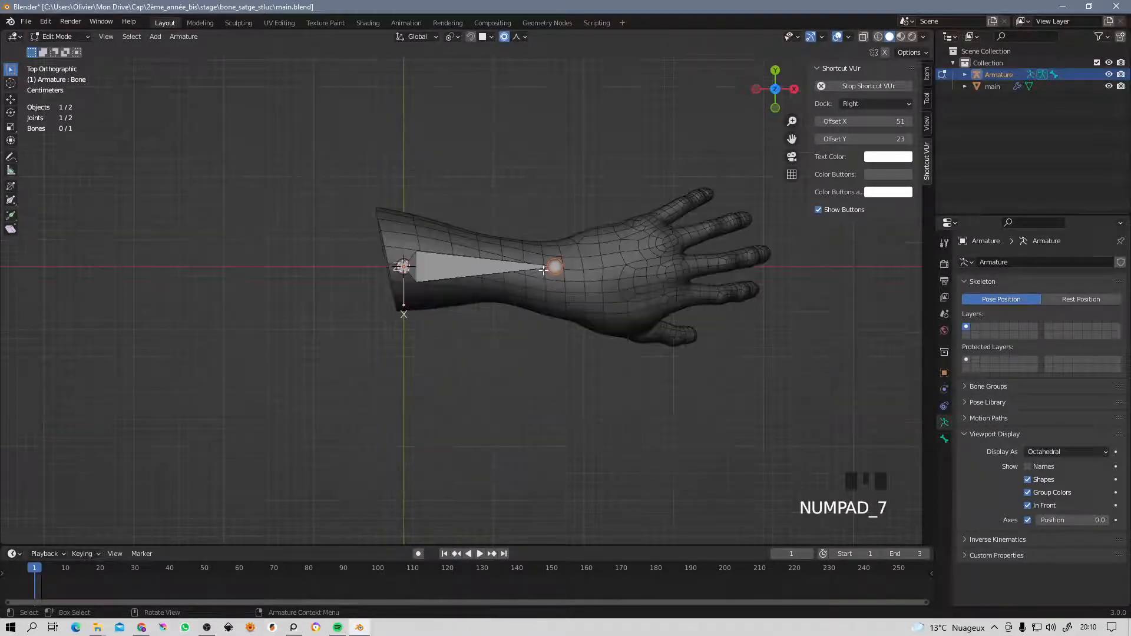
pyautogui.scroll(3, 553, 284)
pyautogui.keyDown('shift'); pyautogui.moveTo(553, 284); pyautogui.dragTo(457, 318, button='middle'); pyautogui.keyUp('shift')
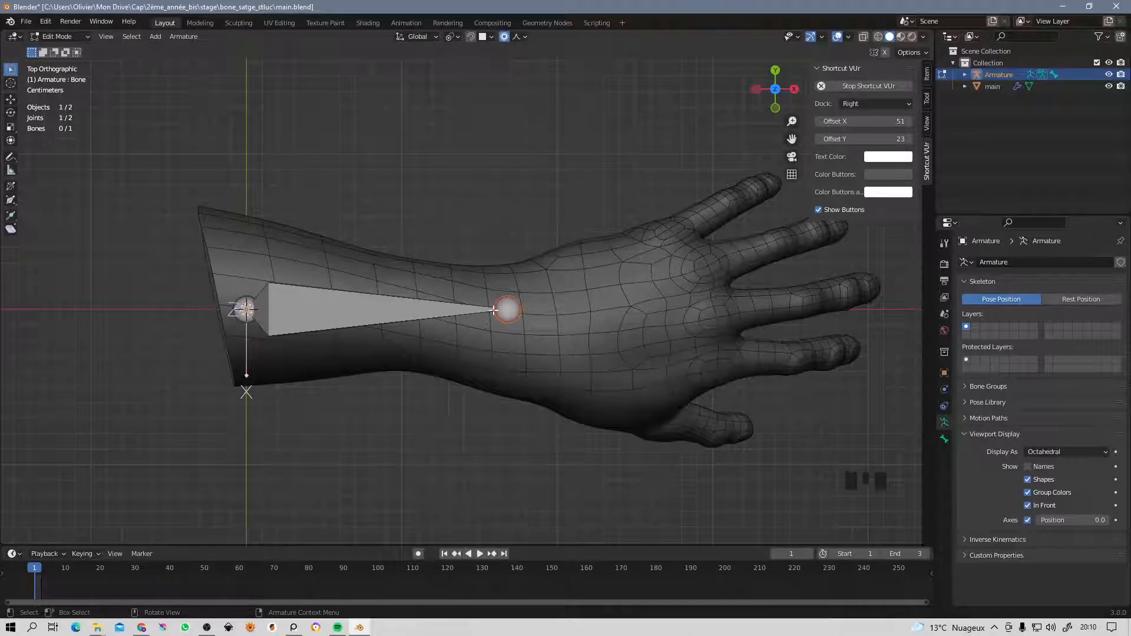
pyautogui.press('g')
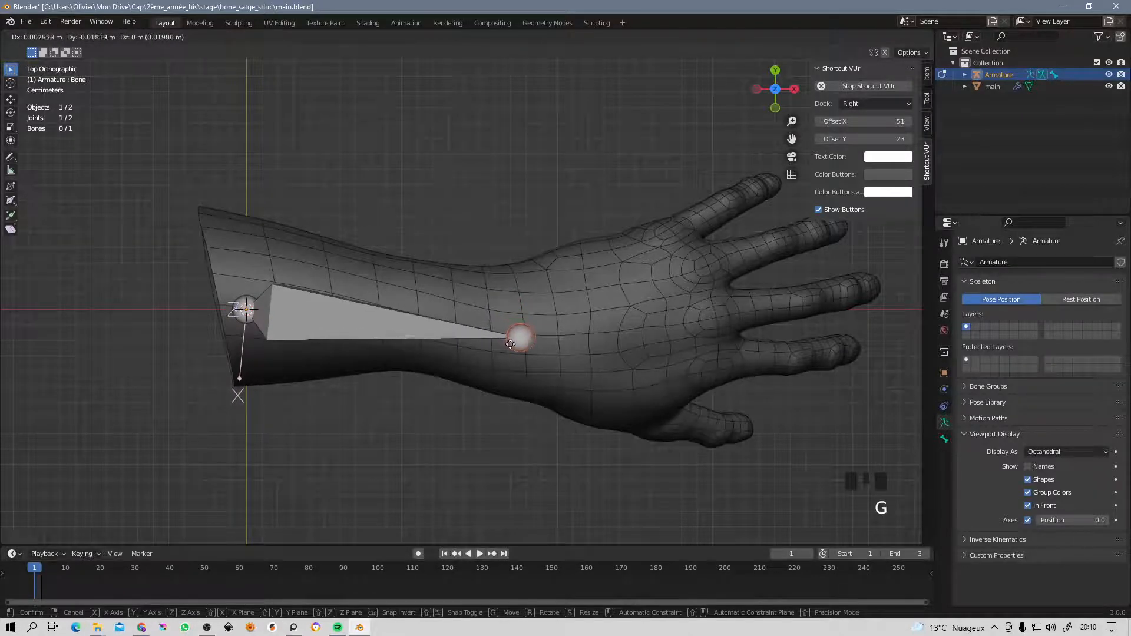
pyautogui.click(514, 342)
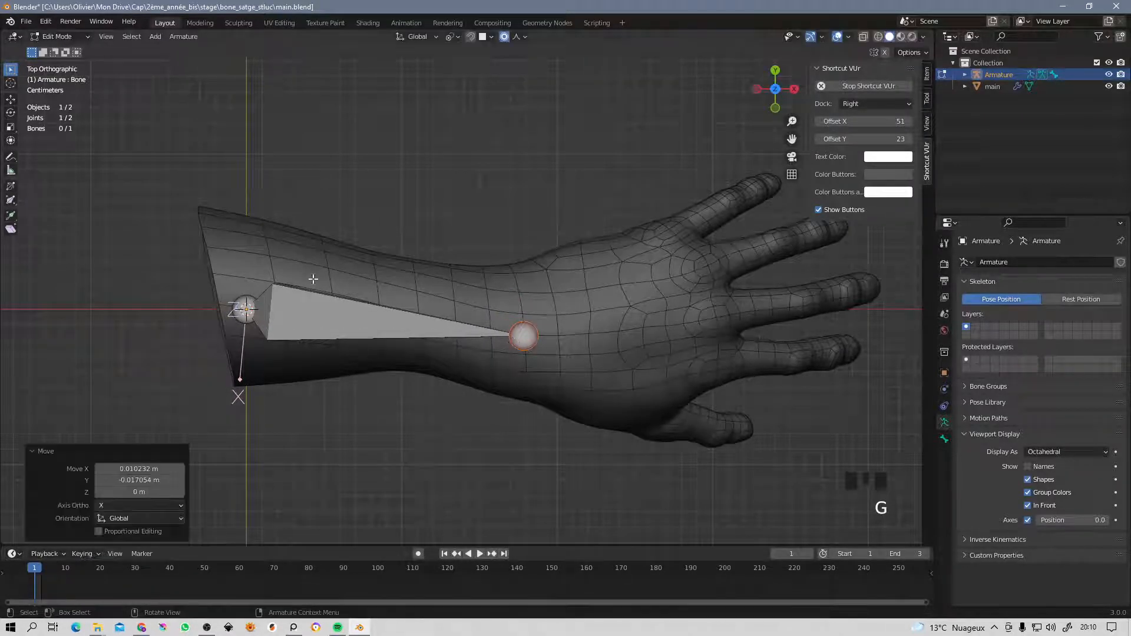
# Move the forearm bone's base joint about -0.006 m in X and 0.016 m in Y, and shift its wrist joint 0.0008 m in Y.
pyautogui.click(245, 308)
pyautogui.press('g')
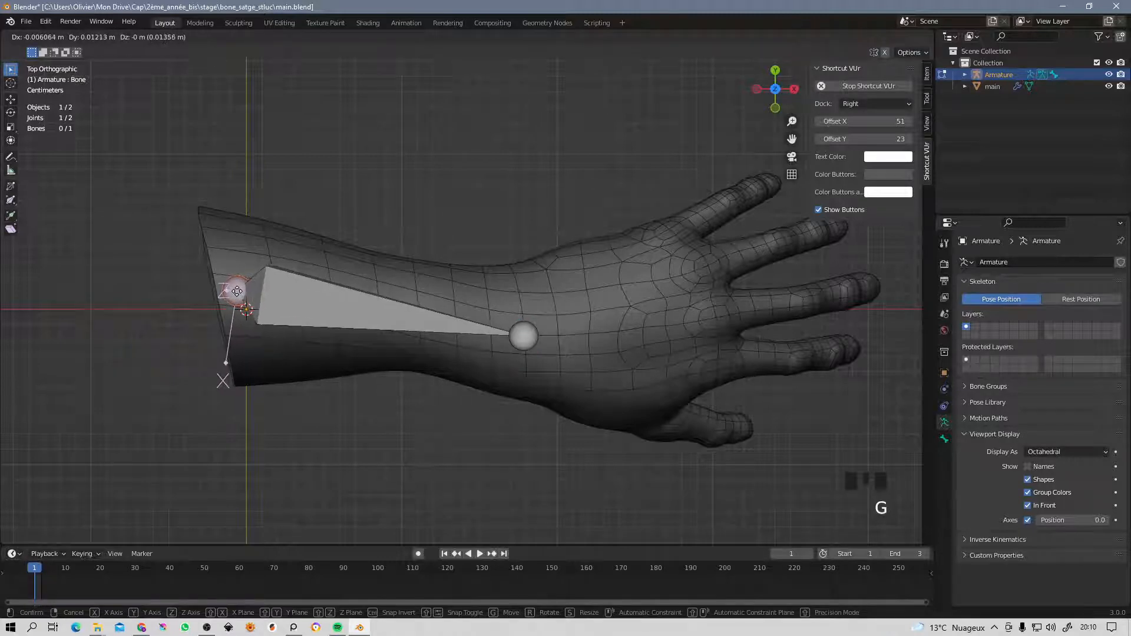
pyautogui.click(237, 285)
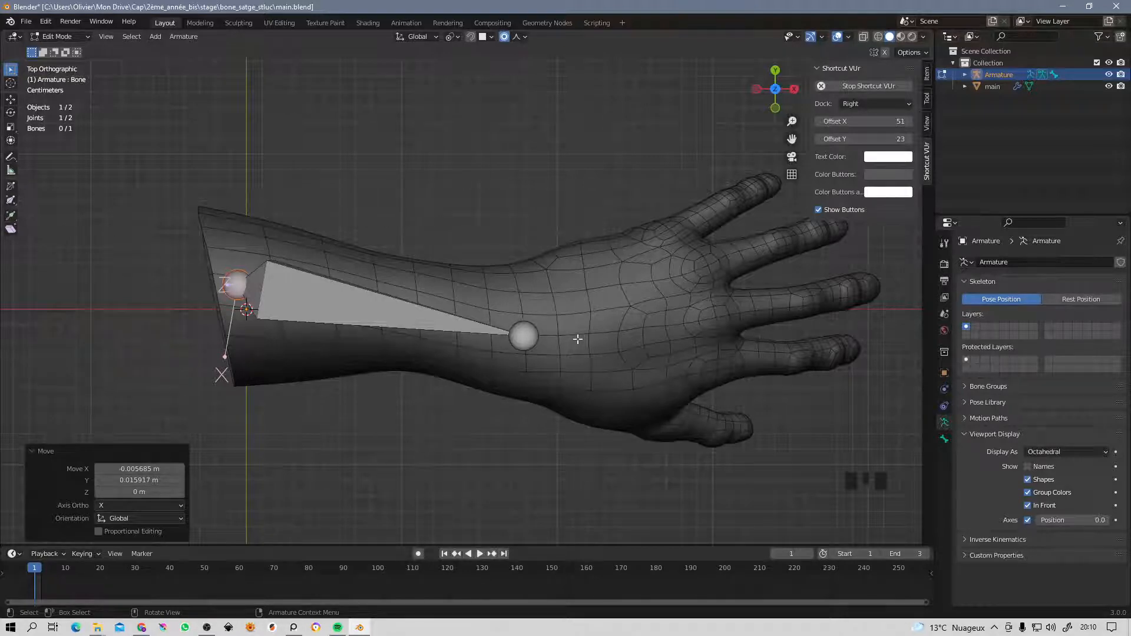
pyautogui.click(528, 334)
pyautogui.press('g')
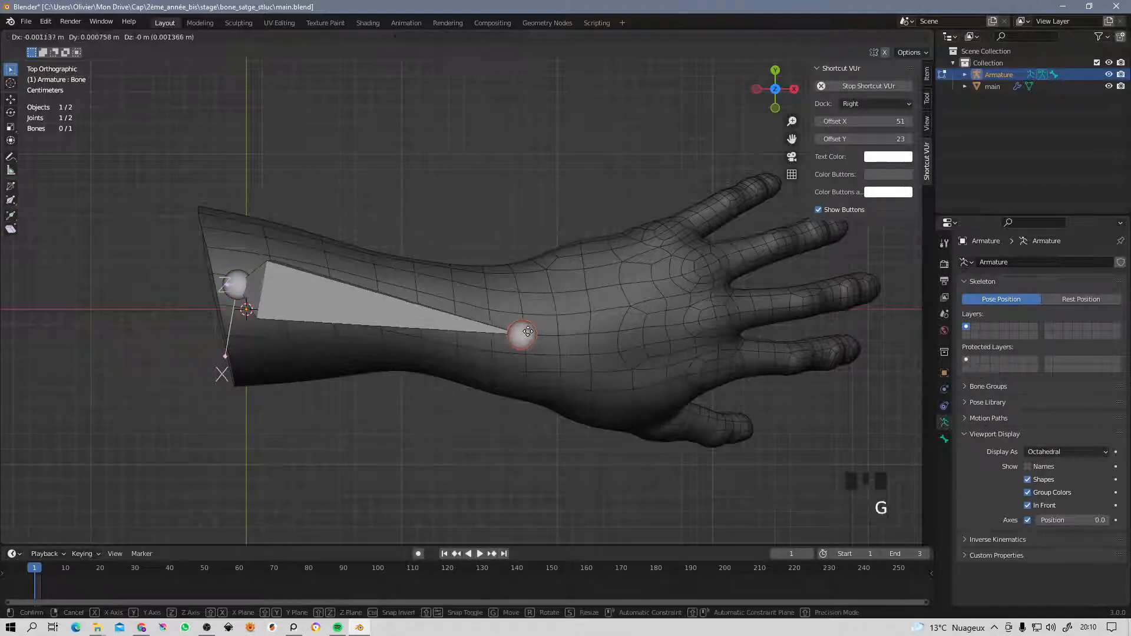
pyautogui.click(529, 331)
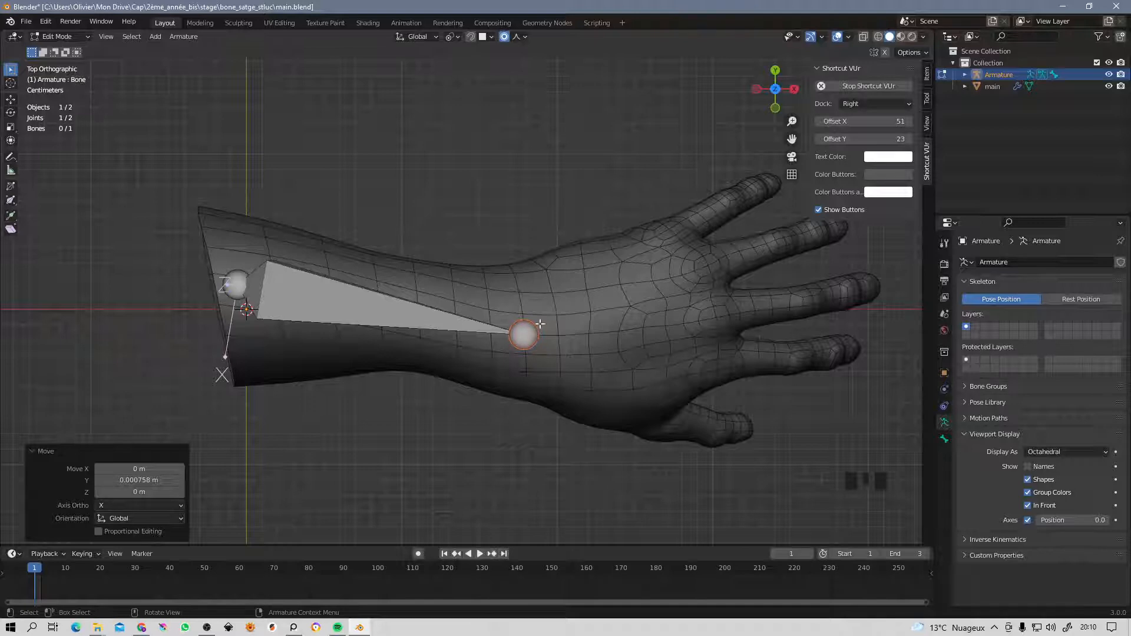
# In front view, raise the wrist joint about 0.002 m and move the base joint about -0.002 m in X and 0.012 m in Z.
pyautogui.press('KP_3')
pyautogui.press('KP_1')
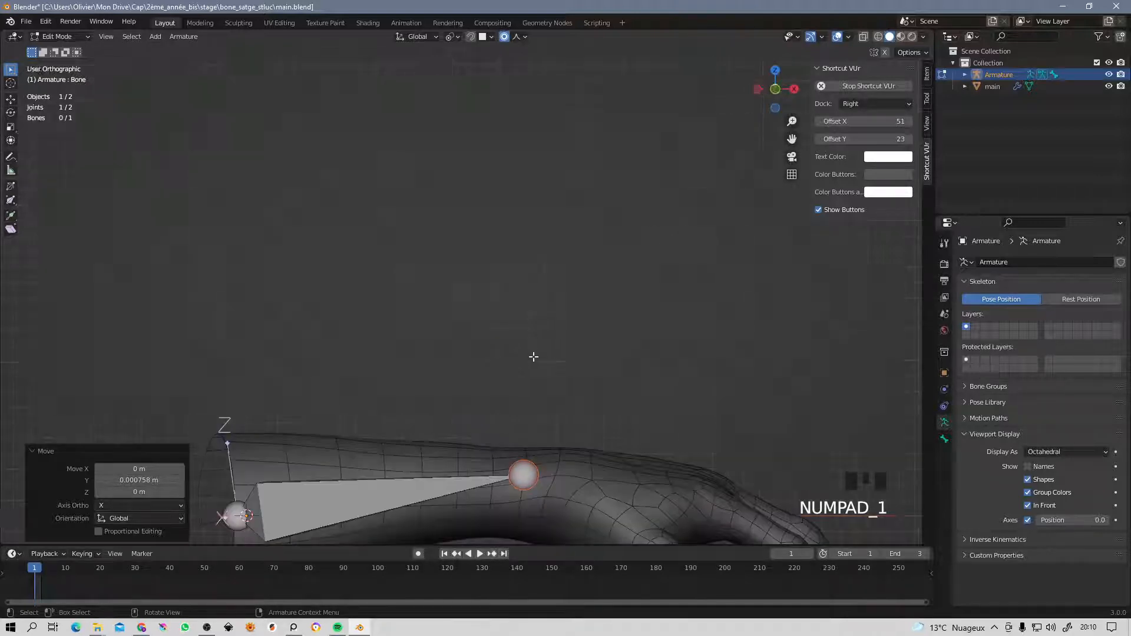
pyautogui.keyDown('shift'); pyautogui.moveTo(538, 464); pyautogui.dragTo(549, 402, button='middle'); pyautogui.keyUp('shift')
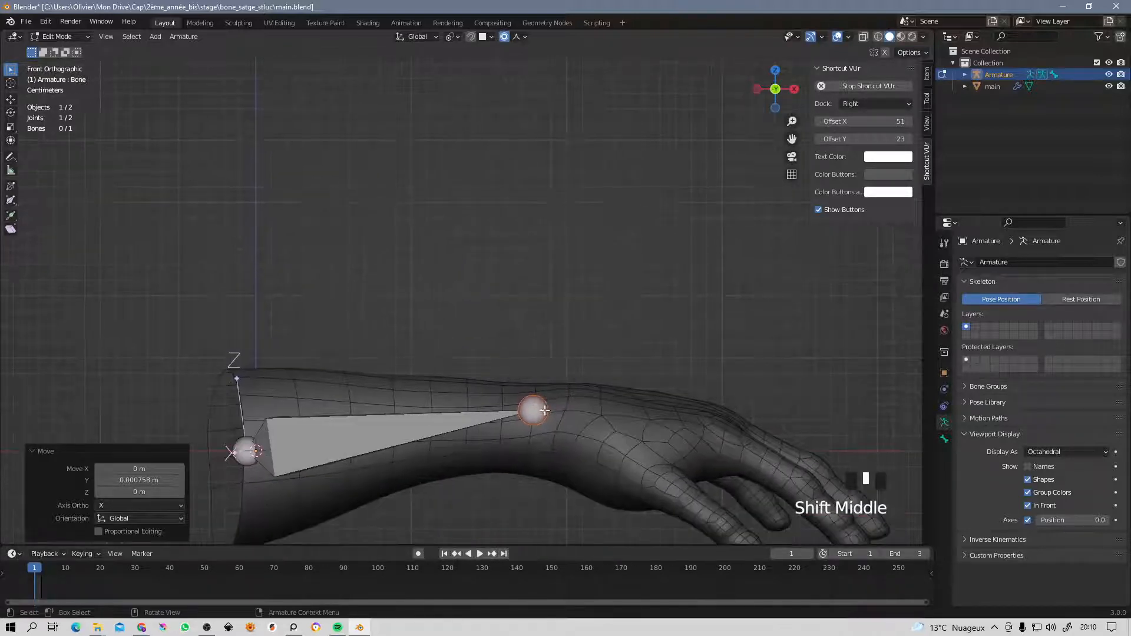
pyautogui.press('g')
pyautogui.click(517, 415)
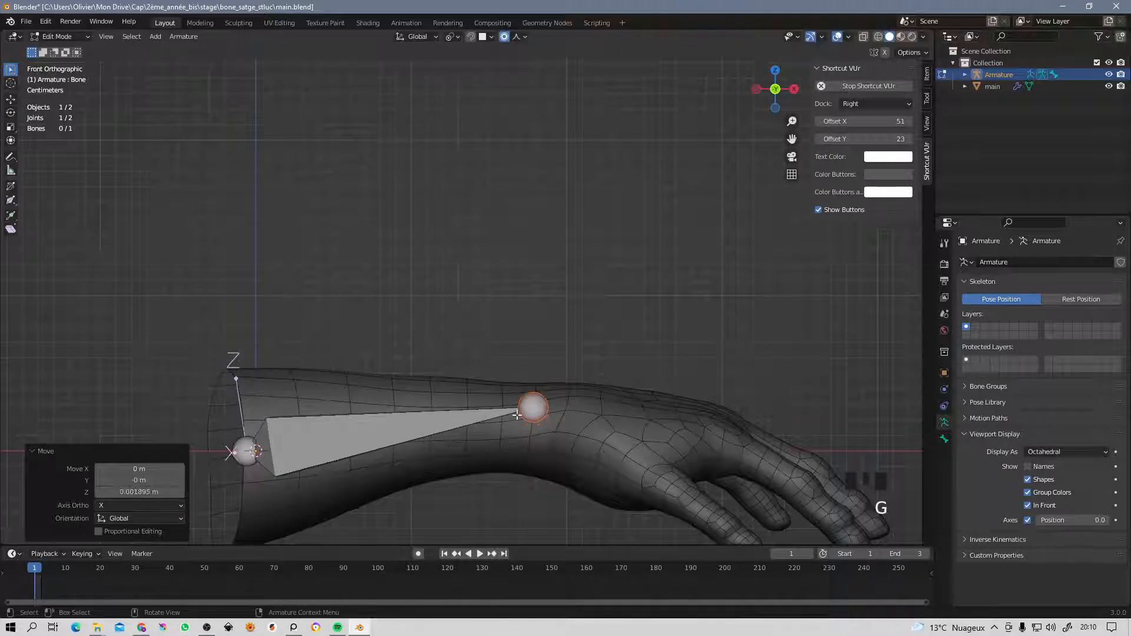
pyautogui.click(232, 452)
pyautogui.press('g')
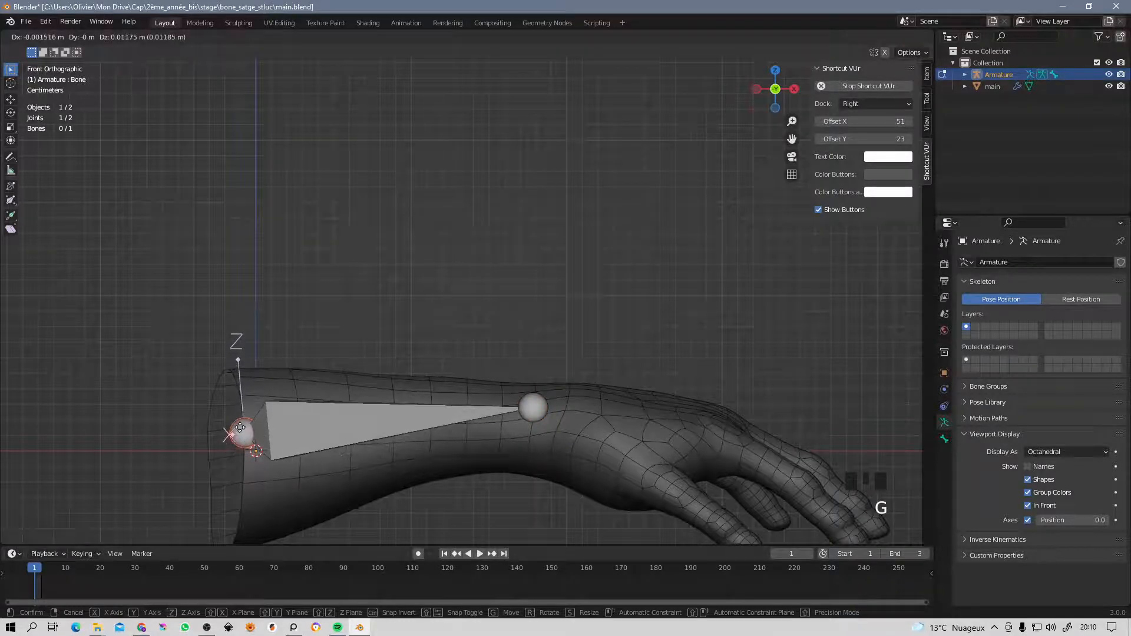
pyautogui.click(239, 427)
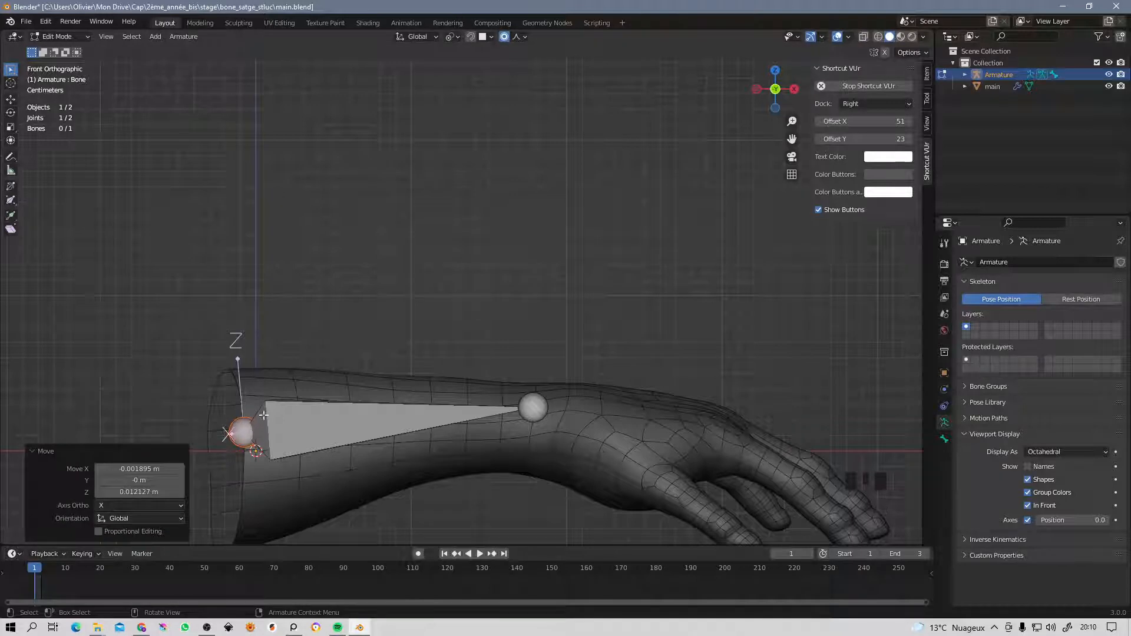
# In top view, extrude a hand bone from the wrist joint to the index knuckle, about 0.107 m in X and -0.009 m in Y.
pyautogui.press('KP_7')
pyautogui.click(503, 337)
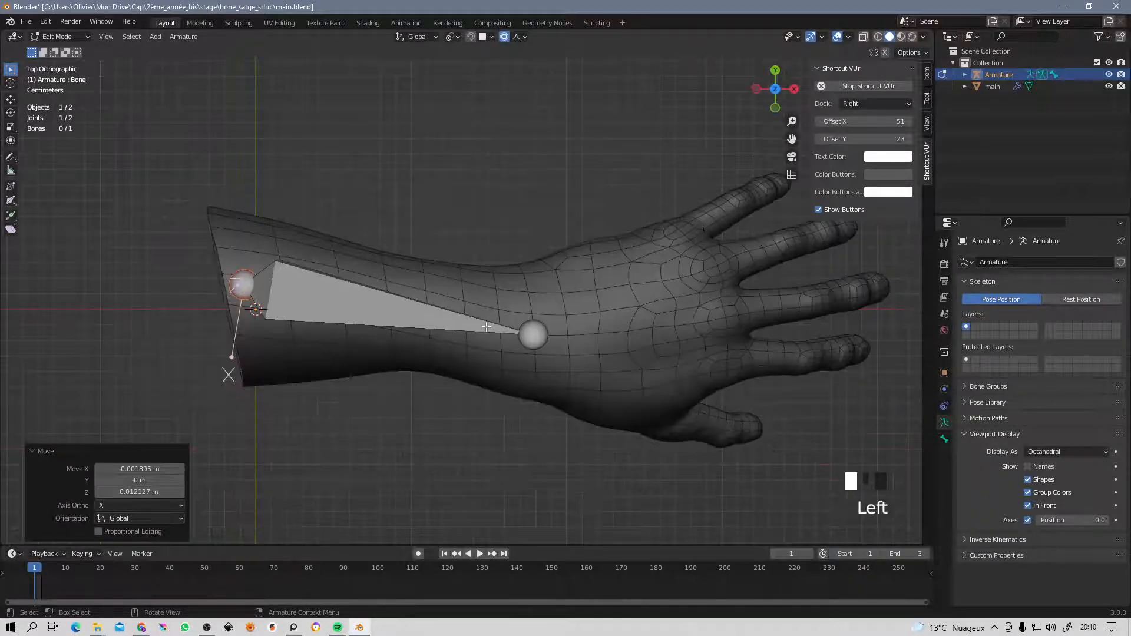
pyautogui.keyDown('shift'); pyautogui.moveTo(504, 337); pyautogui.dragTo(413, 370, button='middle'); pyautogui.keyUp('shift')
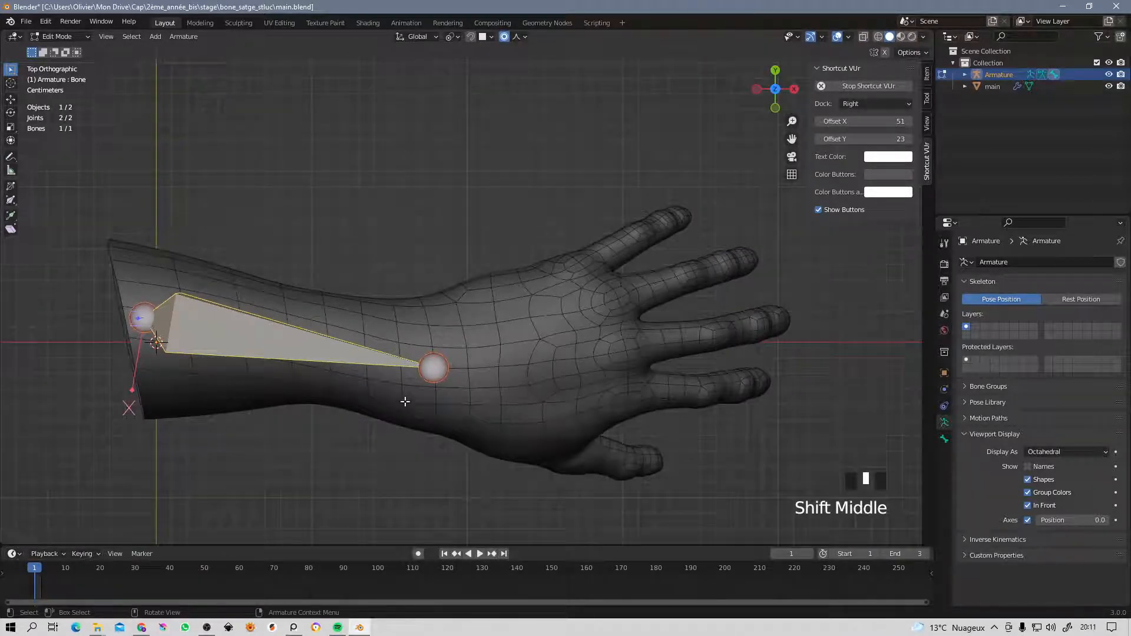
pyautogui.click(439, 368)
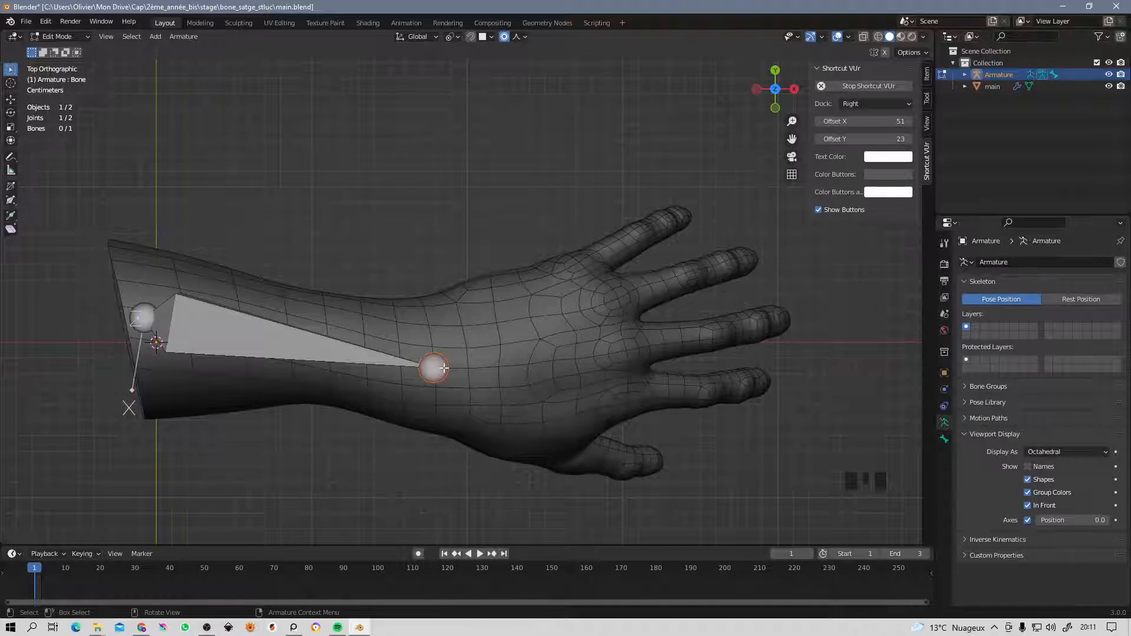
pyautogui.press('e')
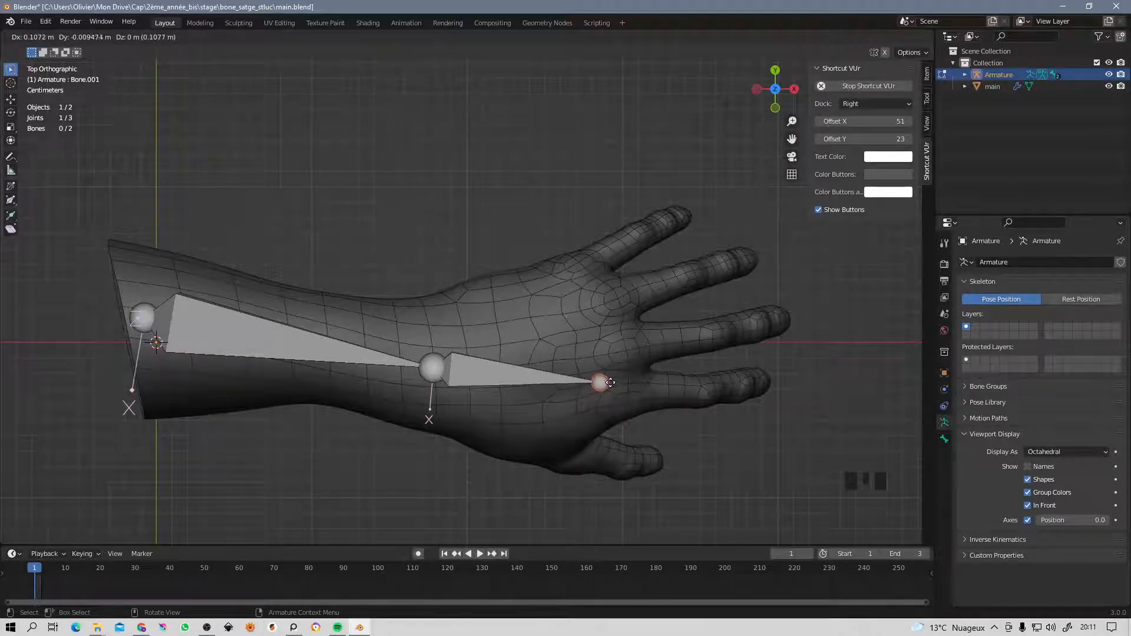
pyautogui.click(610, 382)
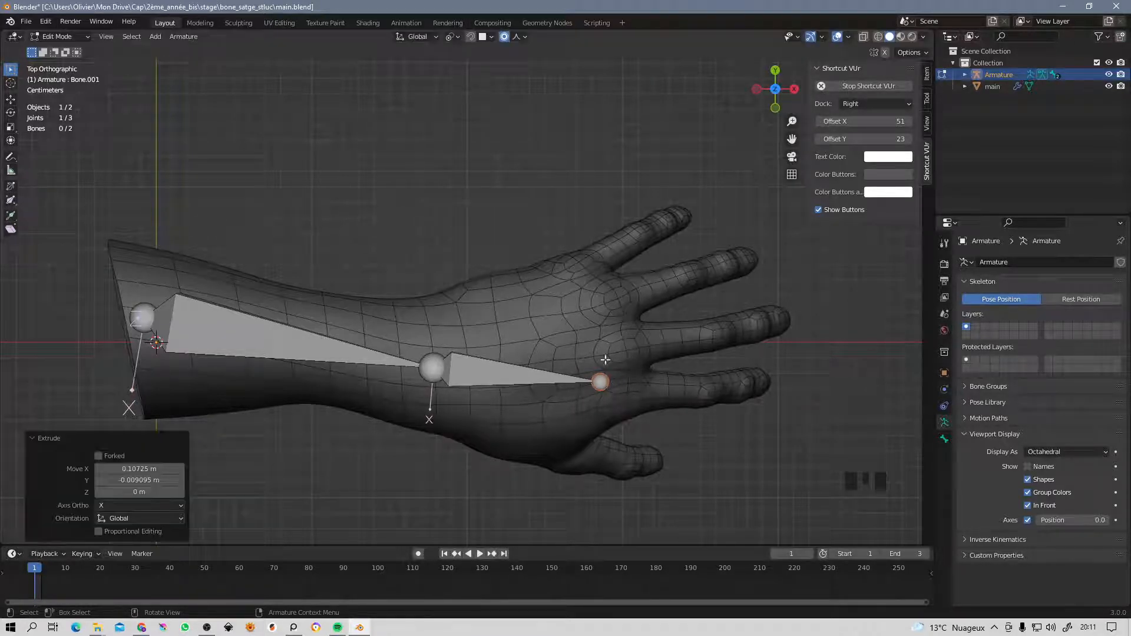
pyautogui.press('g')
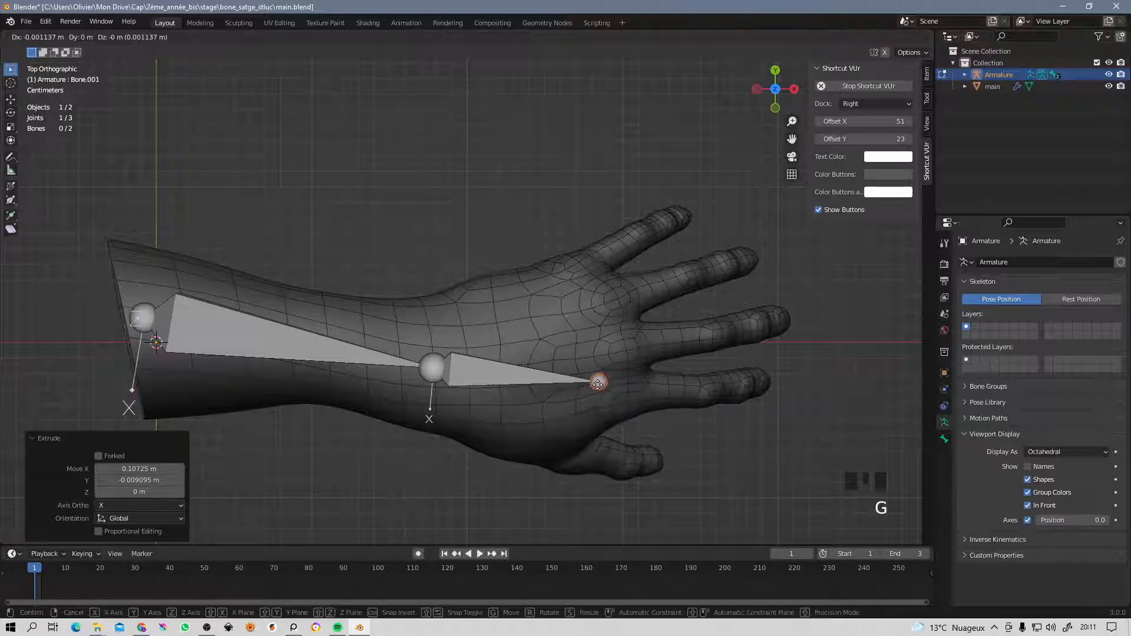
pyautogui.click(604, 384)
# In front view, lower the hand bone's knuckle-end joint slightly so it sits inside the mesh.
pyautogui.click(477, 375)
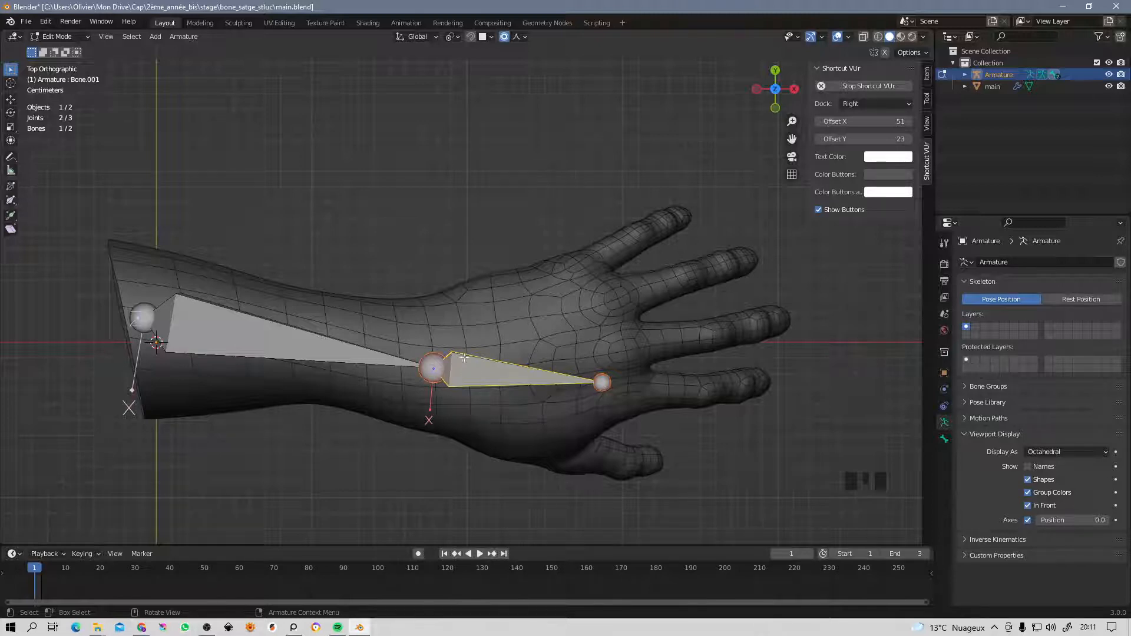
pyautogui.click(586, 383)
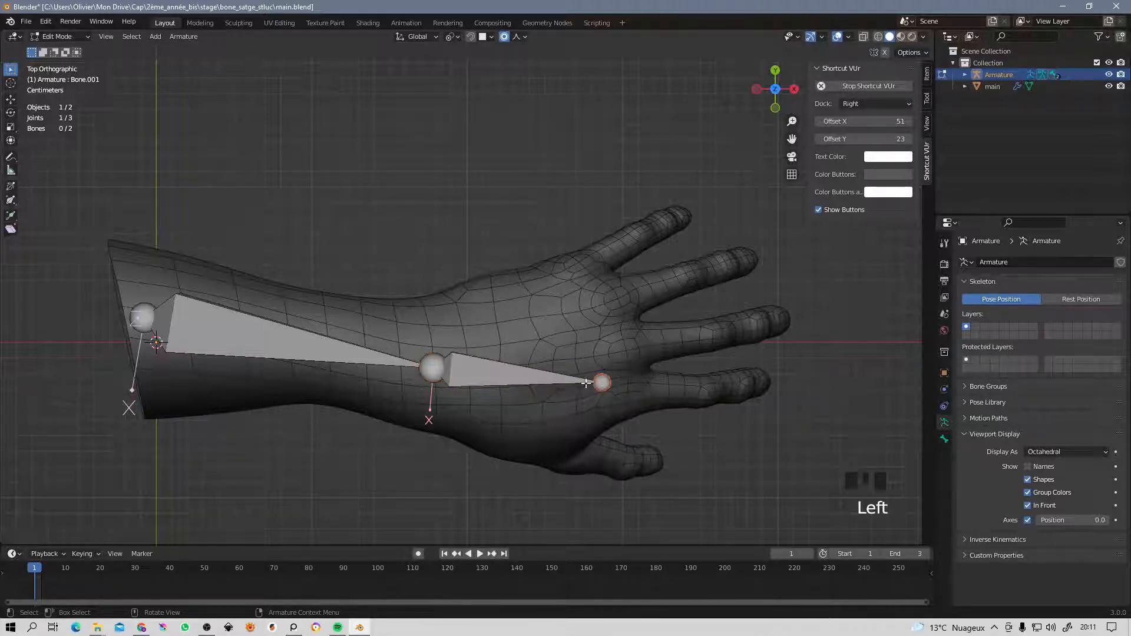
pyautogui.click(522, 383)
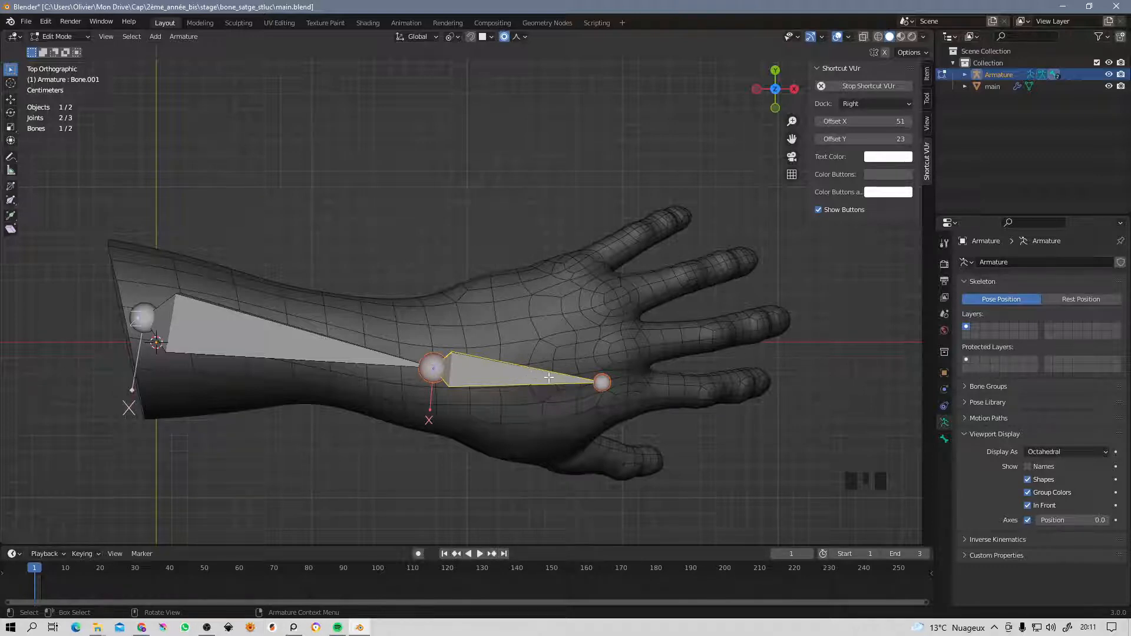
pyautogui.click(603, 383)
pyautogui.press('KP_3')
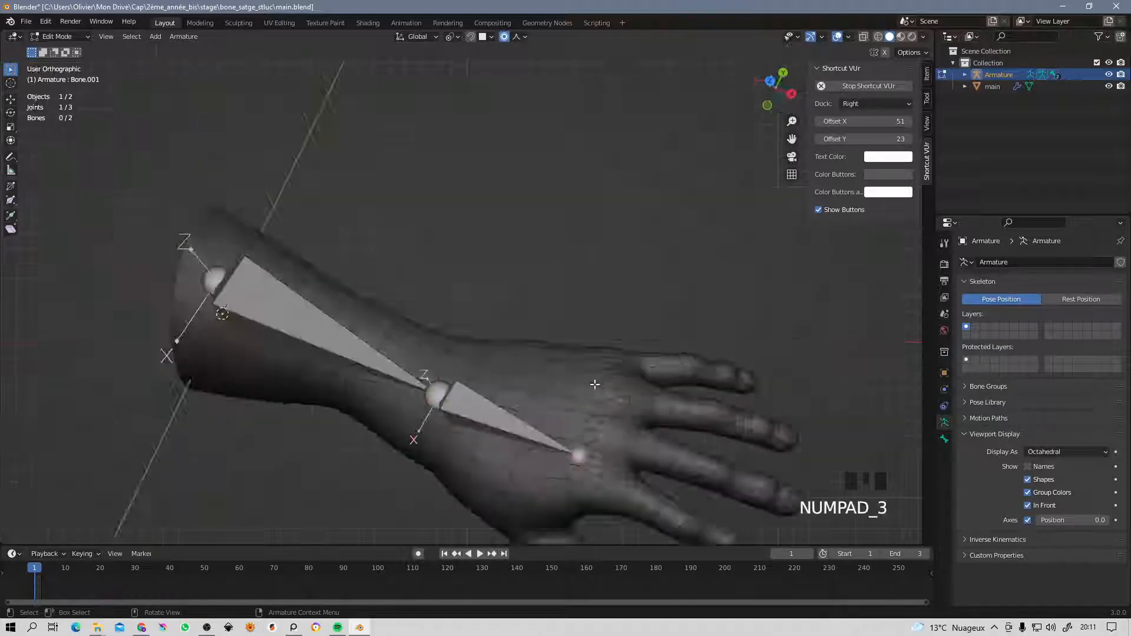
pyautogui.press('KP_1')
pyautogui.keyDown('shift'); pyautogui.moveTo(584, 386); pyautogui.dragTo(595, 324, button='middle'); pyautogui.keyUp('shift')
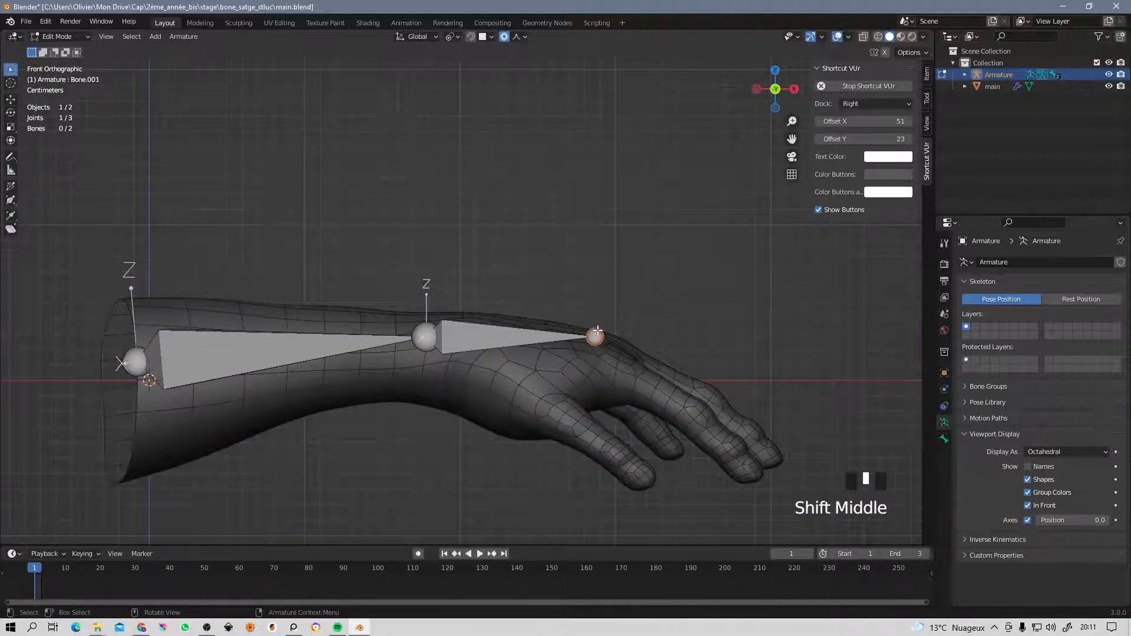
pyautogui.press('g')
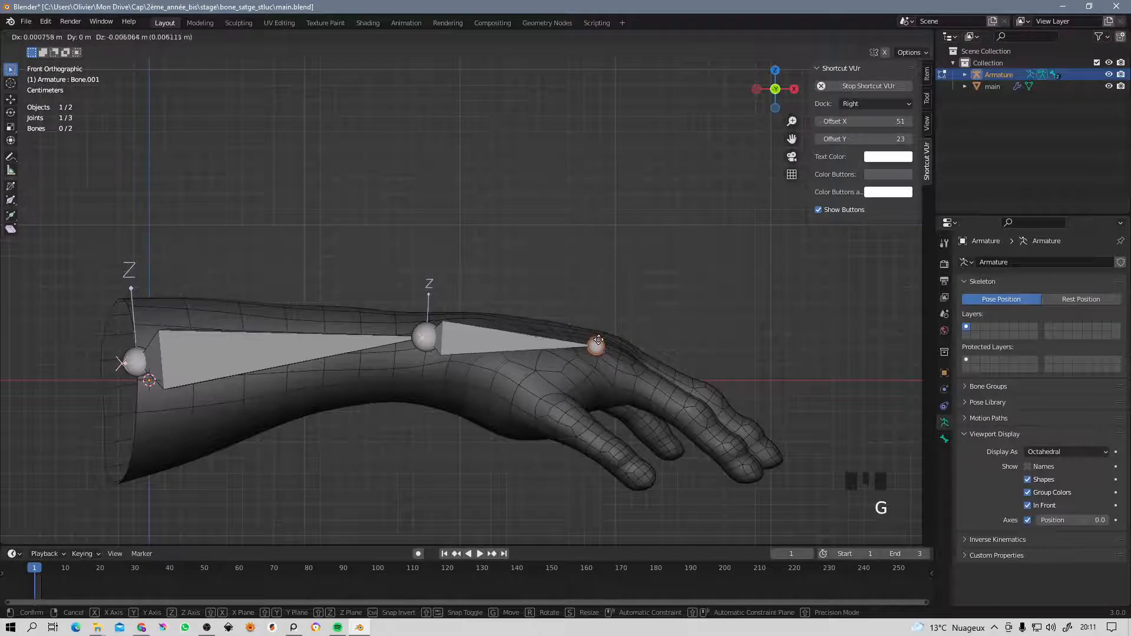
pyautogui.click(598, 343)
# Raise the wrist joint shared by the two bones about 0.002 m in Z in front view.
pyautogui.moveTo(598, 342); pyautogui.dragTo(532, 356, button='middle')
pyautogui.click(439, 362)
pyautogui.press('KP_1')
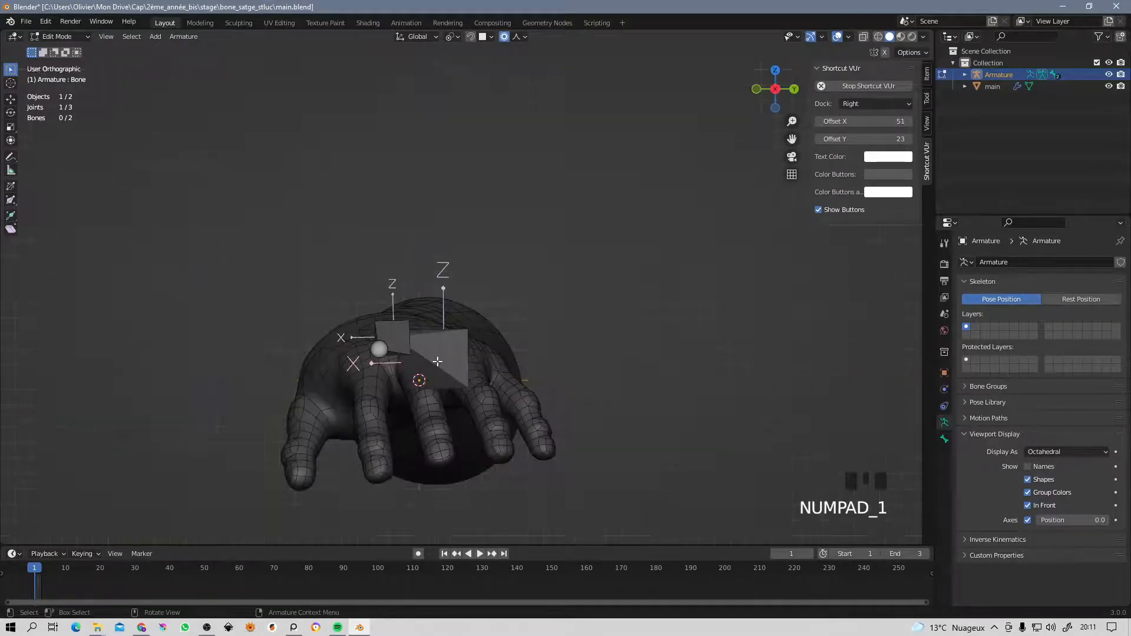
pyautogui.press('g')
pyautogui.click(460, 335)
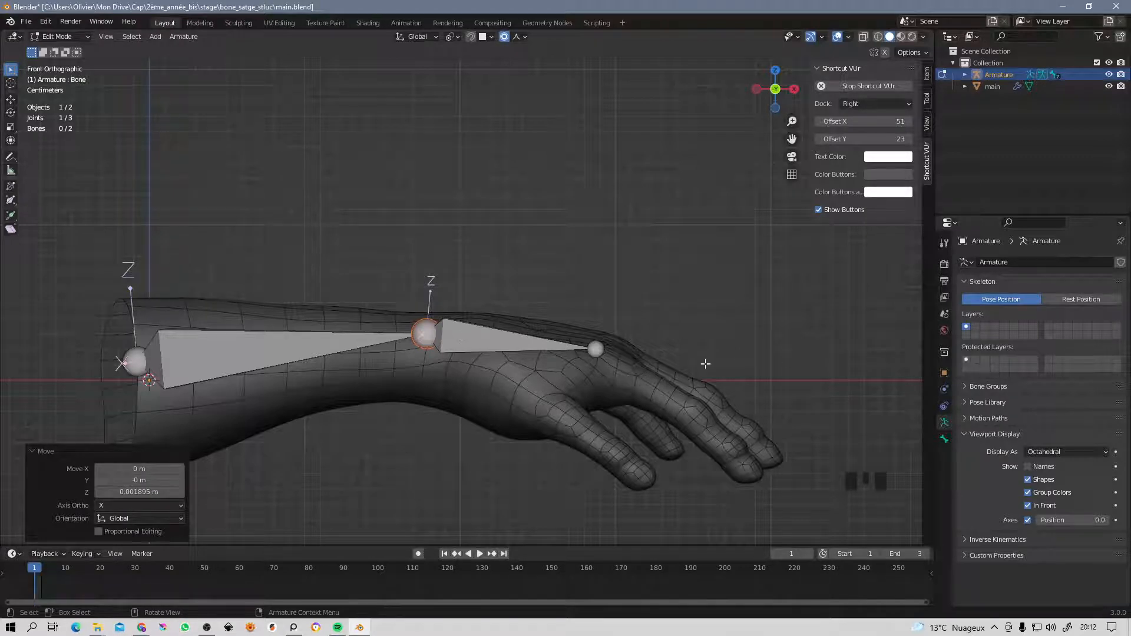
# Select the hand bone between the wrist and the index knuckle and examine its placement inside the mesh.
pyautogui.click(599, 350)
pyautogui.moveTo(588, 280); pyautogui.dragTo(586, 346, button='middle')
pyautogui.click(530, 384)
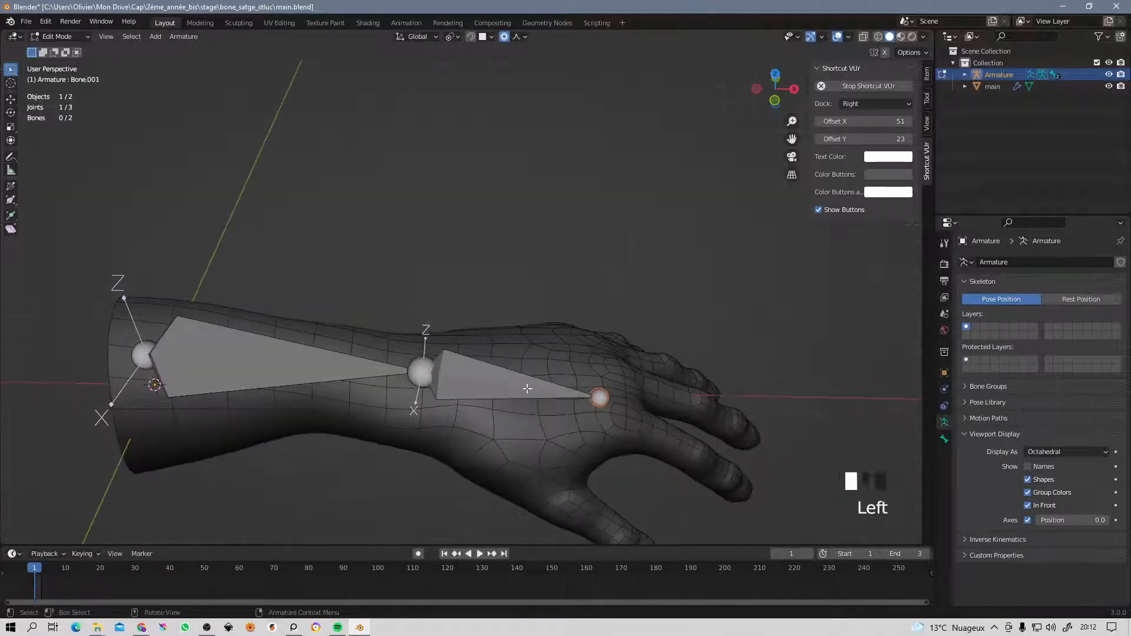
pyautogui.moveTo(531, 384); pyautogui.dragTo(554, 405, button='middle')
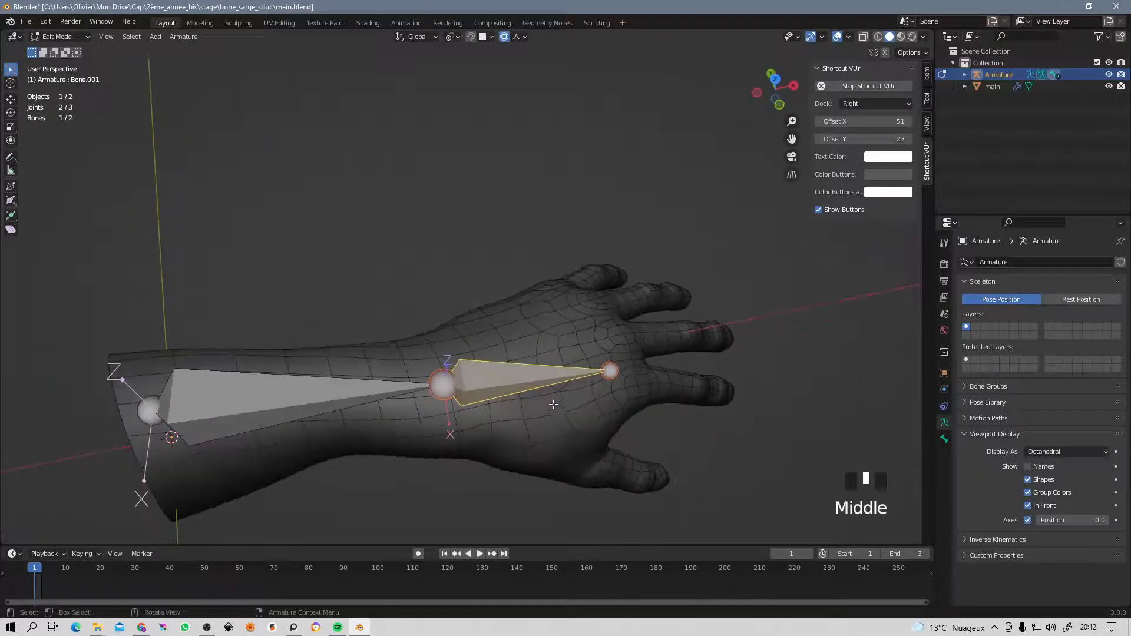
# In top view, duplicate the hand bone and place the copy near the thumb base, about 0.015 m in X and -0.042 m in Y.
pyautogui.press('KP_7')
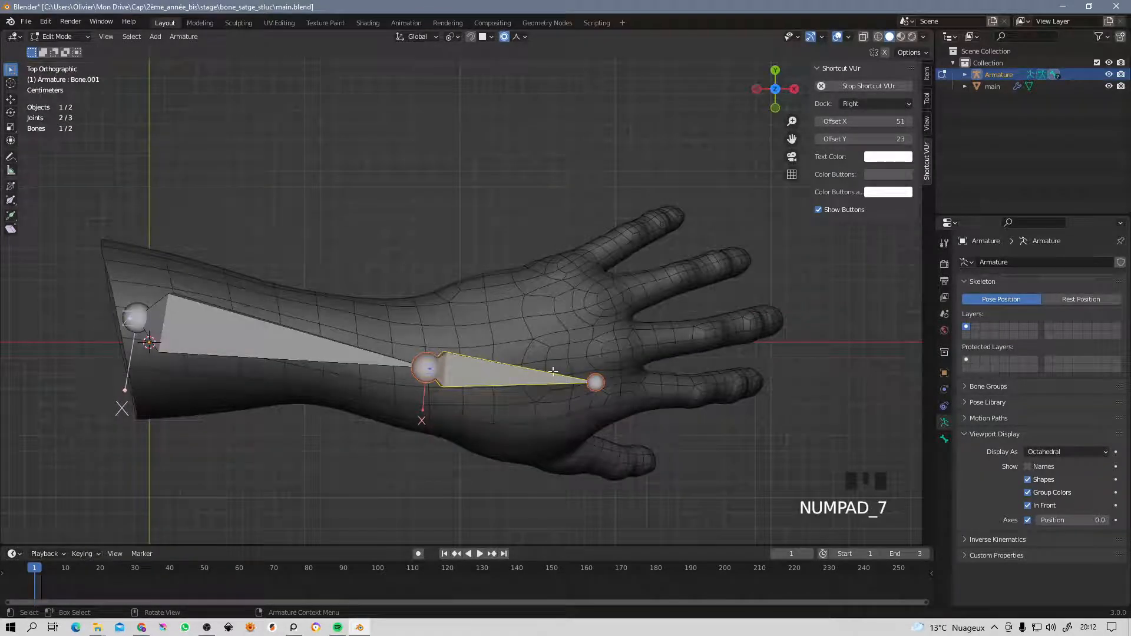
pyautogui.keyDown('shift'); pyautogui.moveTo(545, 365); pyautogui.dragTo(521, 307, button='middle'); pyautogui.keyUp('shift')
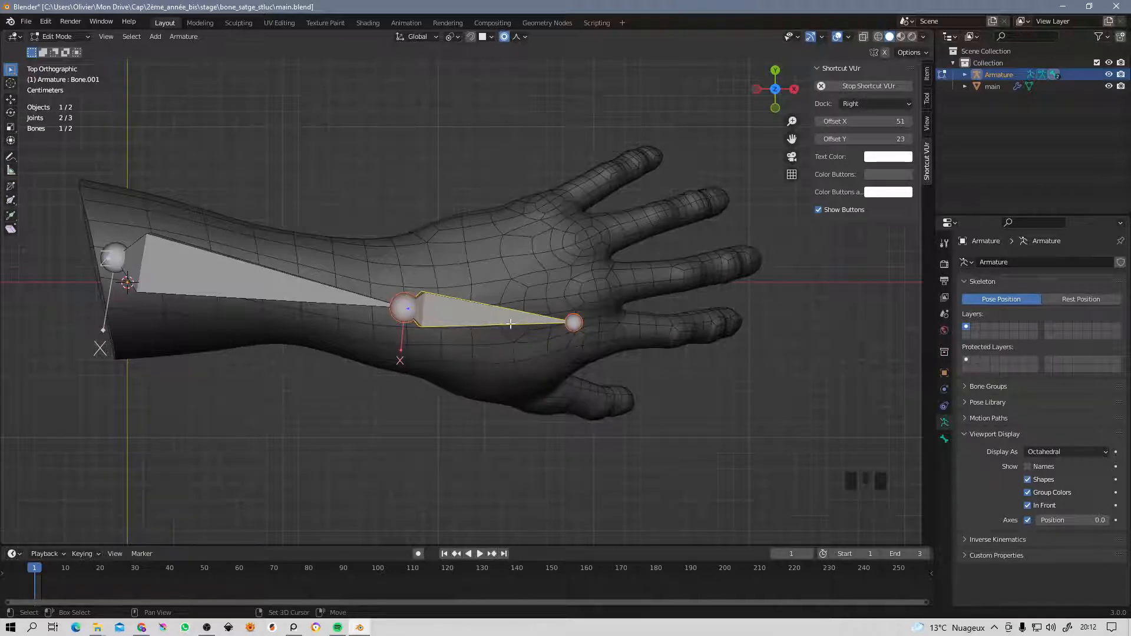
pyautogui.press('ctrl')
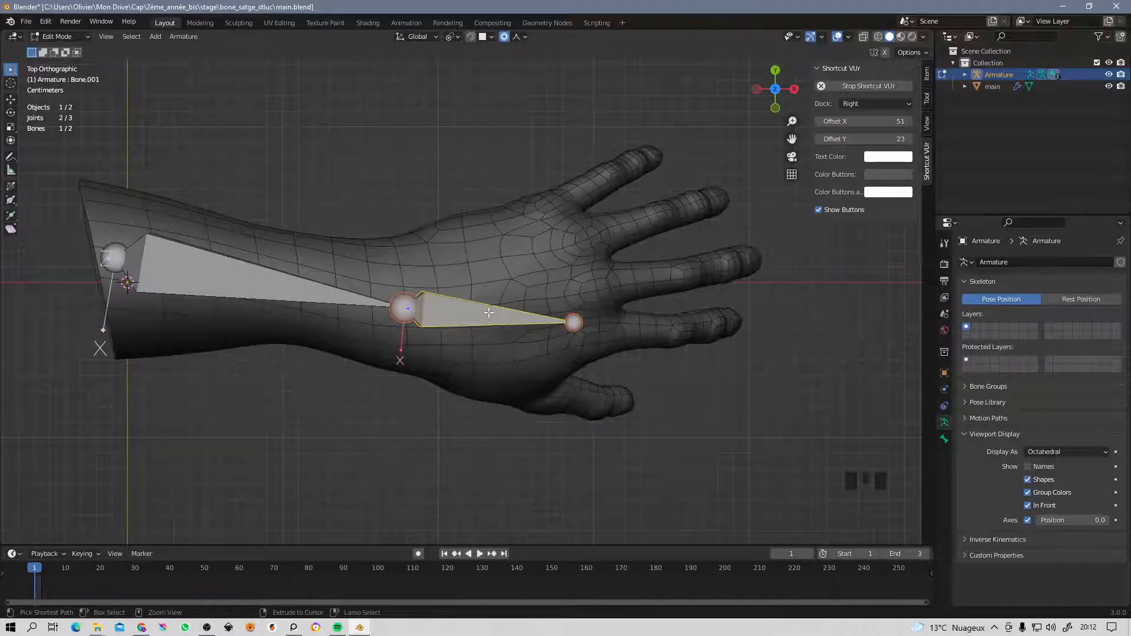
pyautogui.hotkey('shift', 'd')
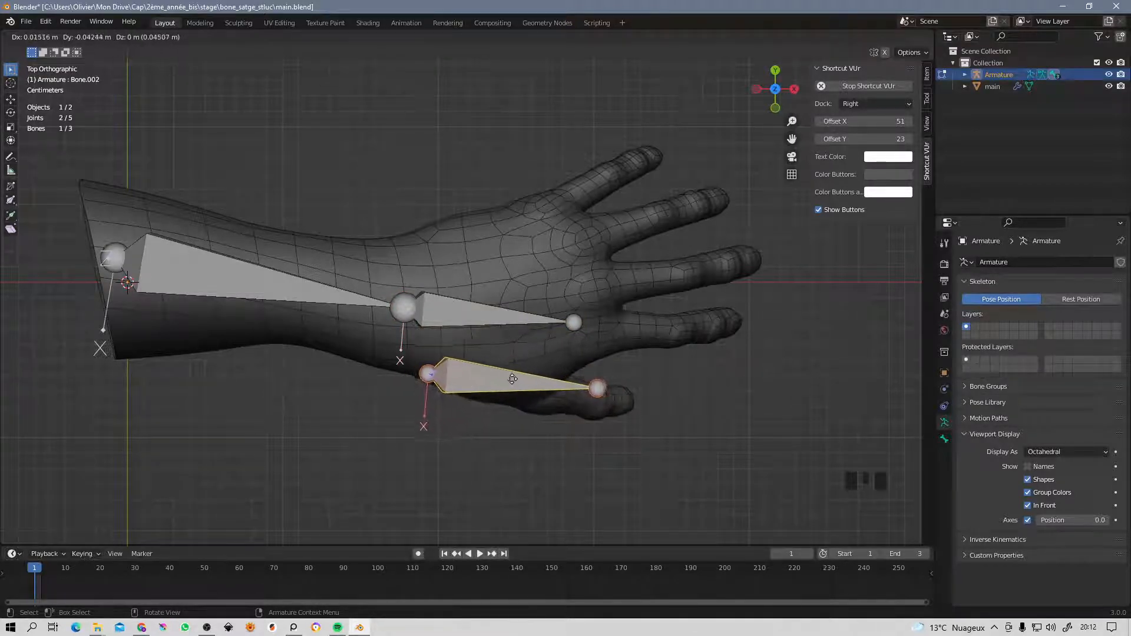
pyautogui.click(511, 377)
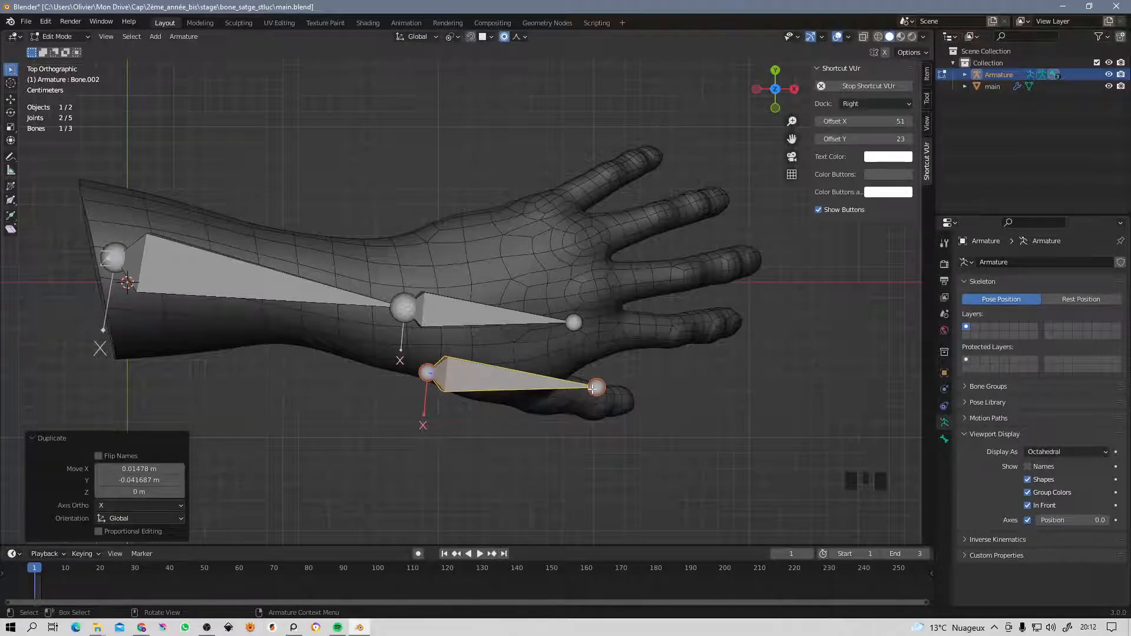
# In front view, move the duplicated bone about 0.017 m in X and -0.023 m in Z, down toward the thumb.
pyautogui.press('KP_3')
pyautogui.press('KP_1')
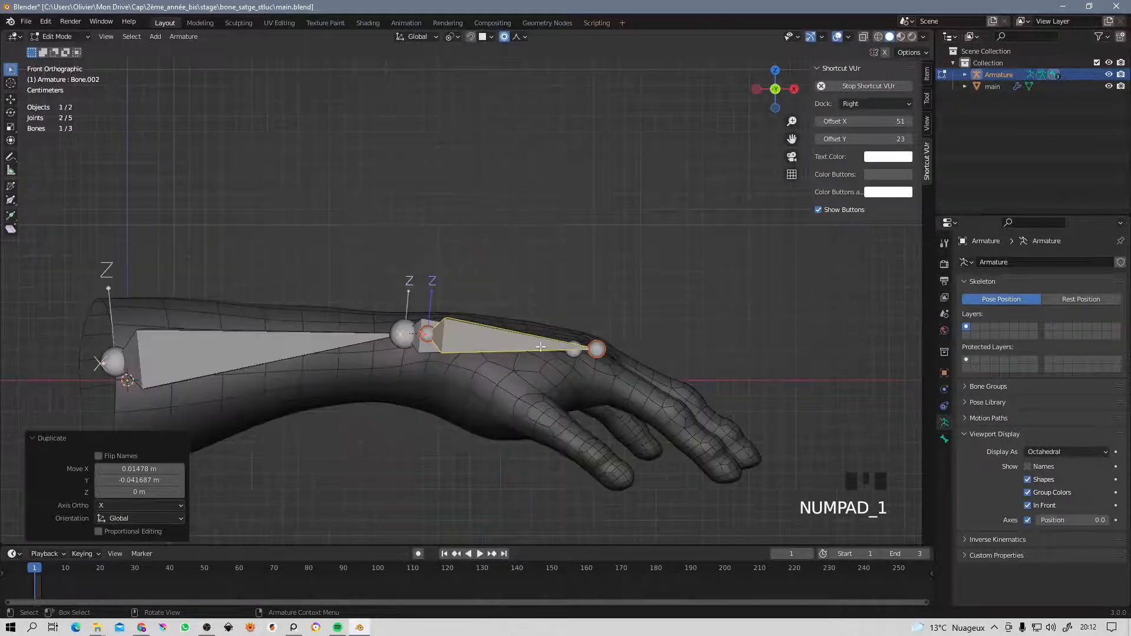
pyautogui.press('Left')
pyautogui.press('Left')
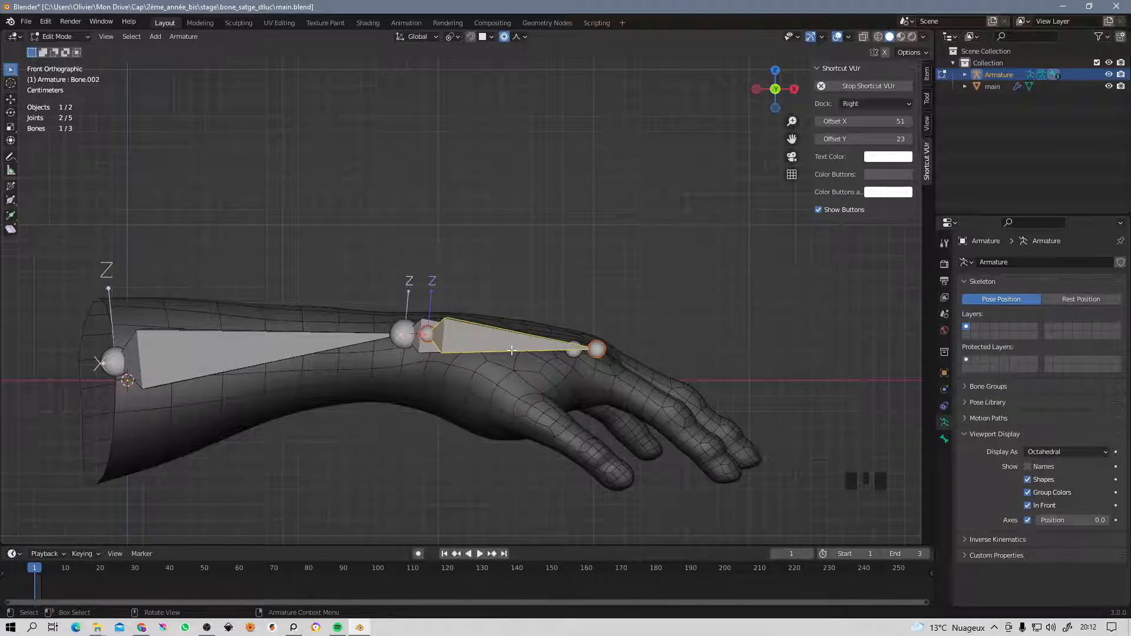
pyautogui.press('g')
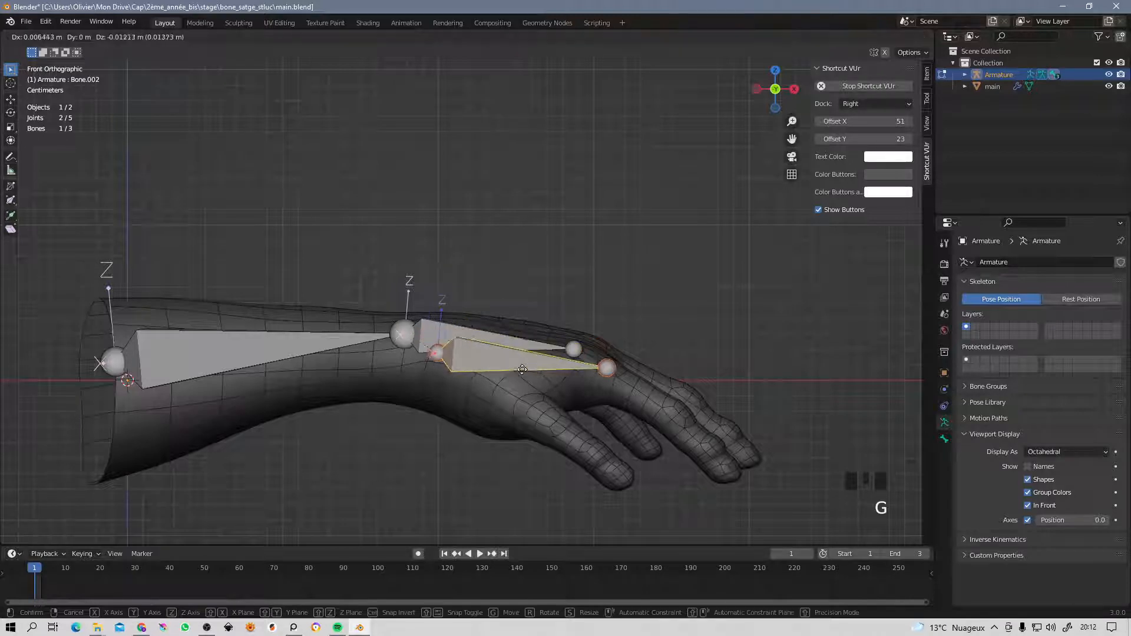
pyautogui.click(540, 387)
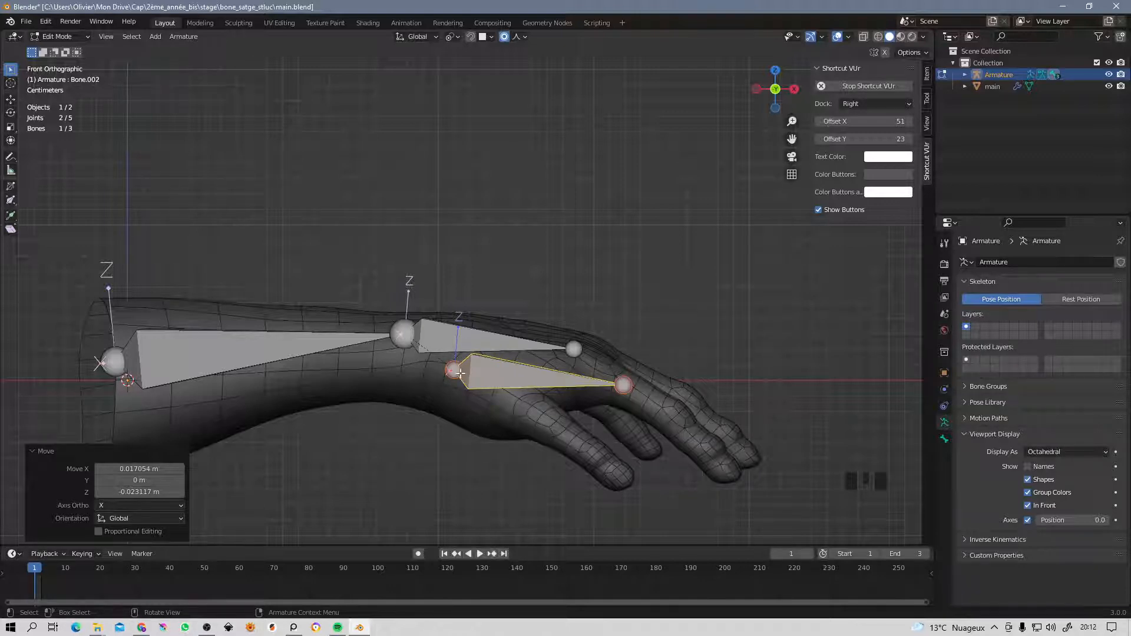
# In front view, move the thumb bone's tip joint about -0.049 m in X and -0.019 m in Z, onto the thumb's first knuckle.
pyautogui.click(626, 384)
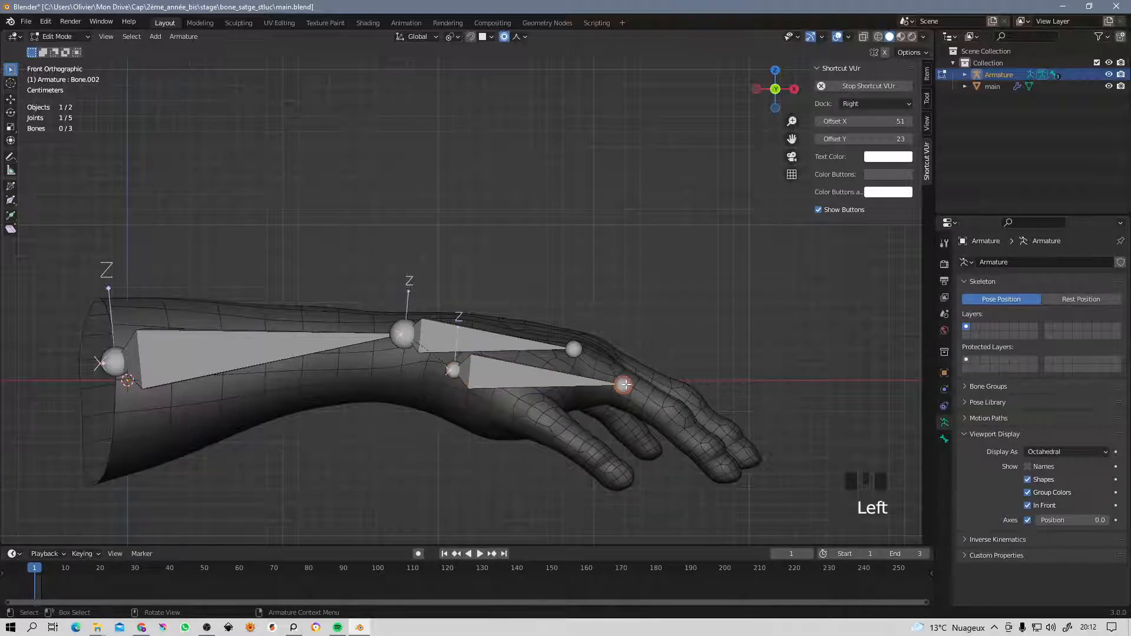
pyautogui.press('g')
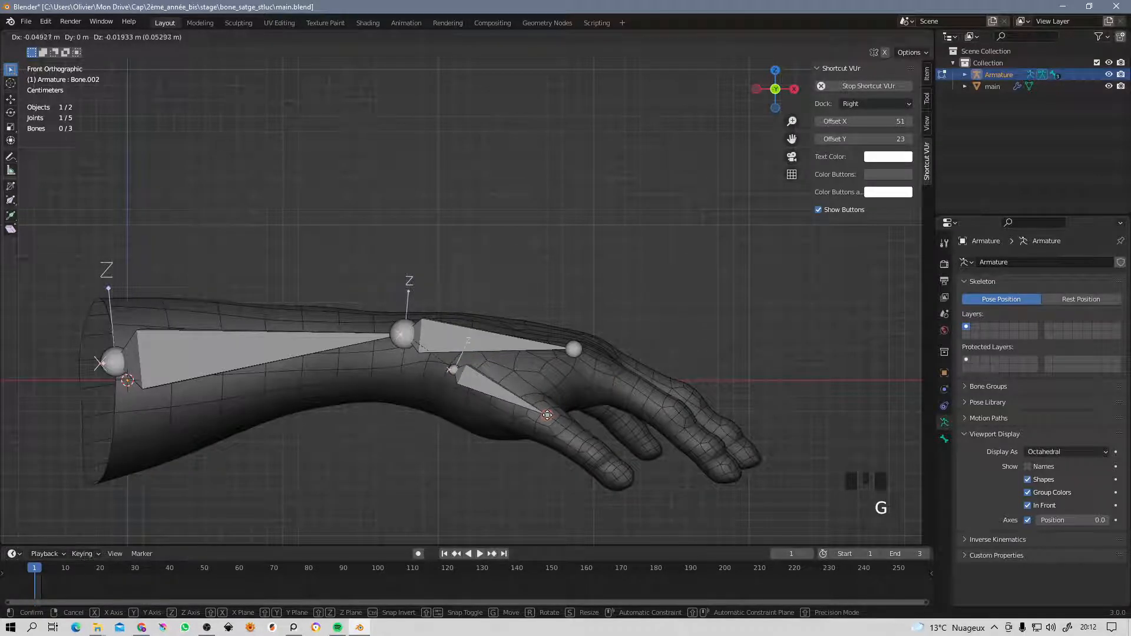
pyautogui.click(548, 416)
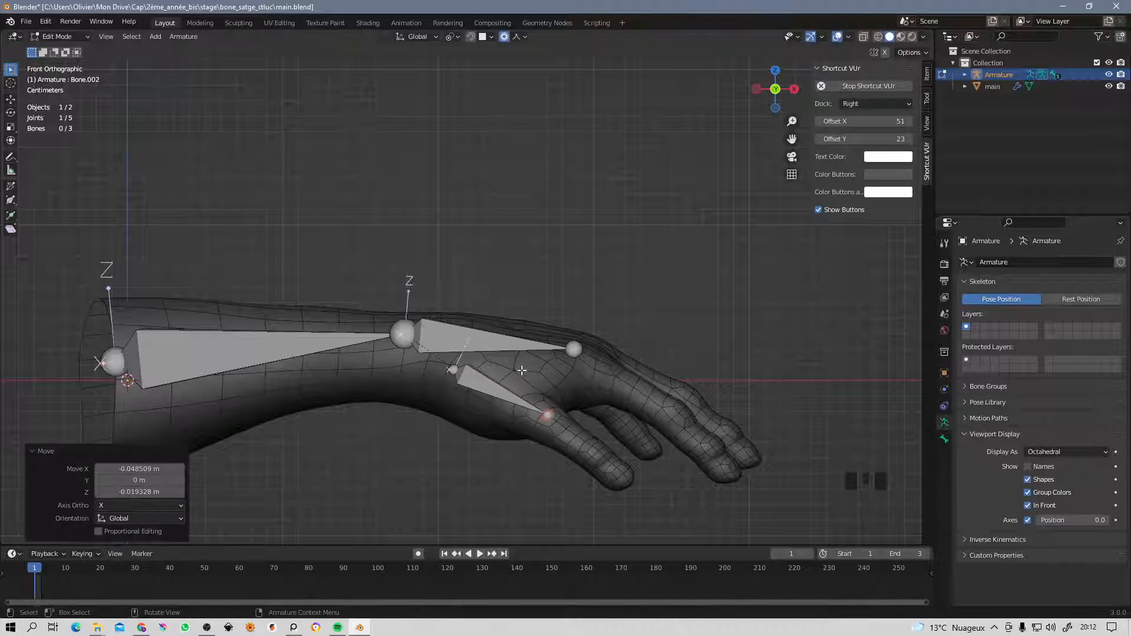
# In top view, shift the thumb bone's tip joint outward to the thumb's centre and nudge its wrist-side joint slightly inward.
pyautogui.press('KP_7')
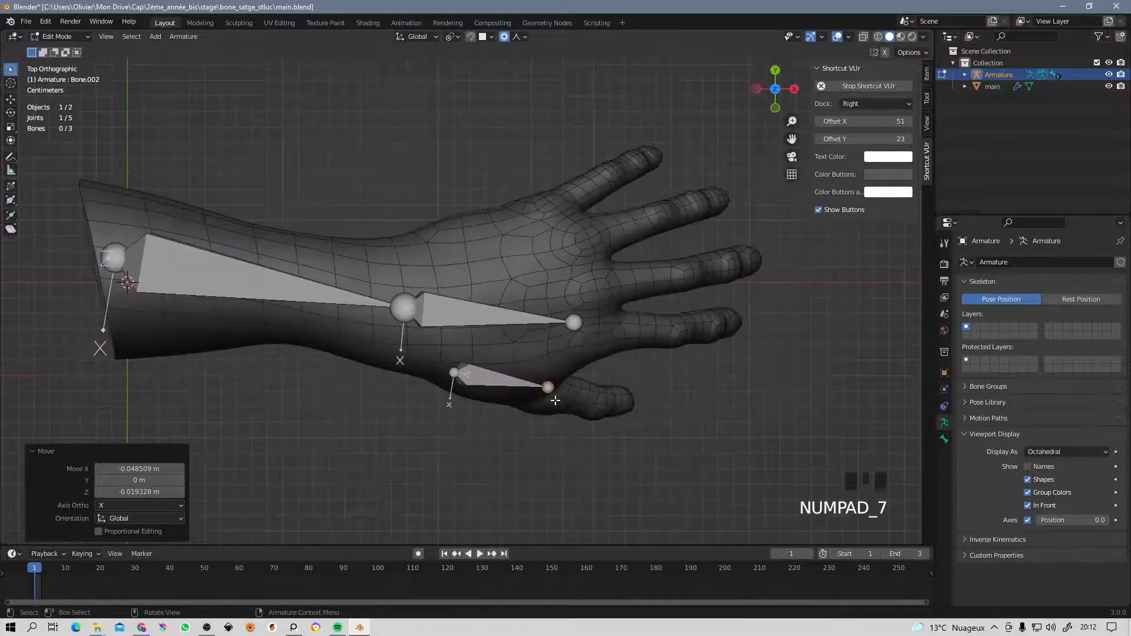
pyautogui.press('g')
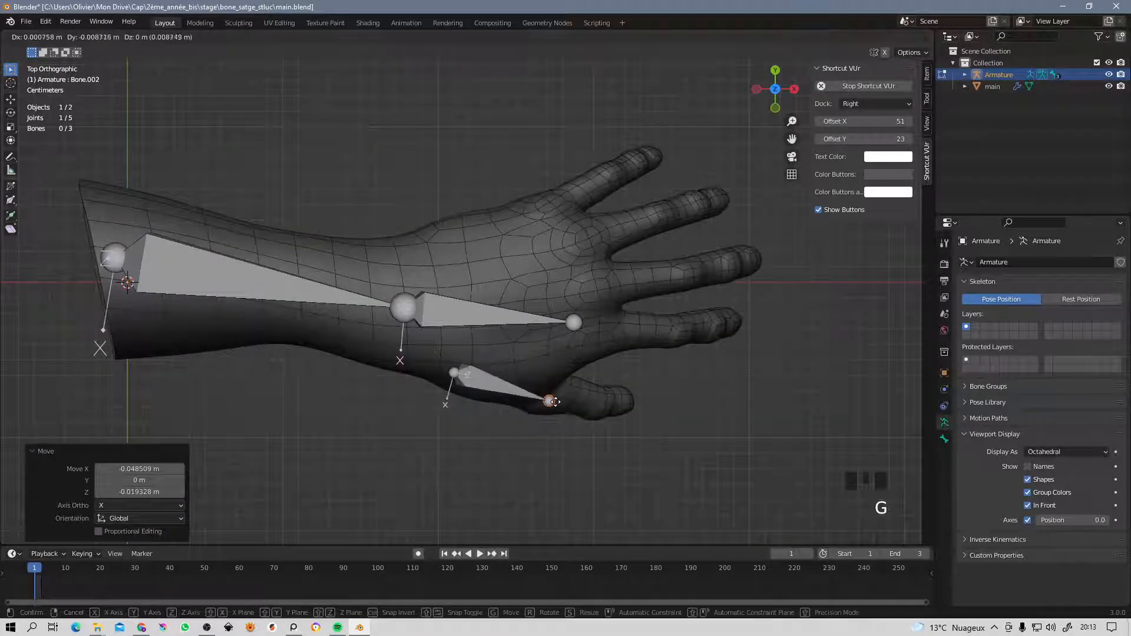
pyautogui.click(554, 405)
pyautogui.click(458, 369)
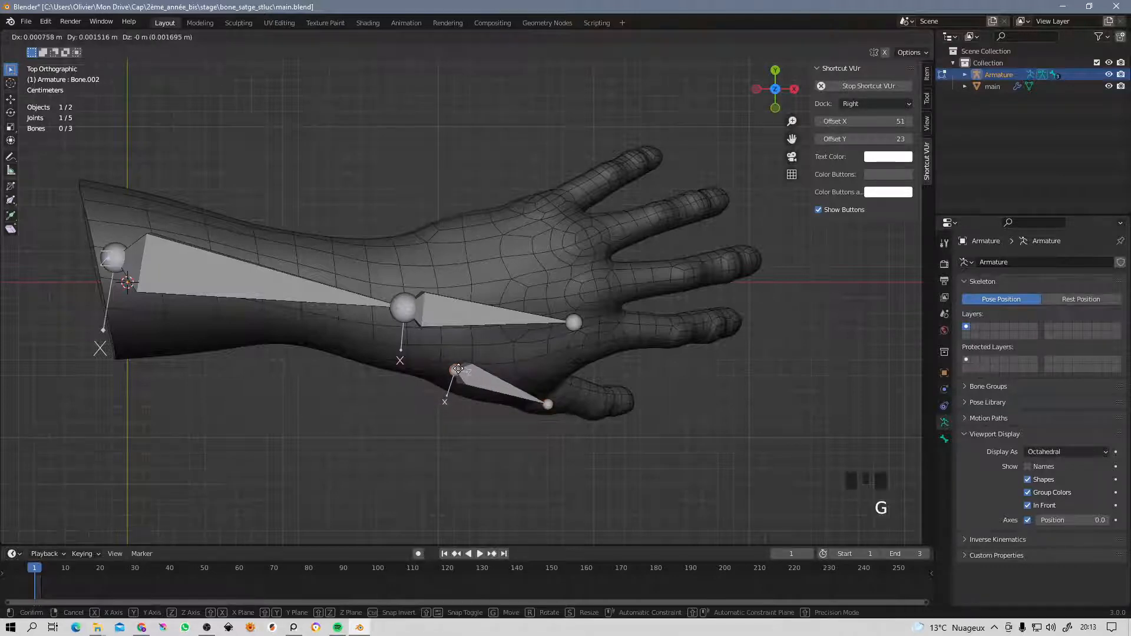
pyautogui.click(549, 405)
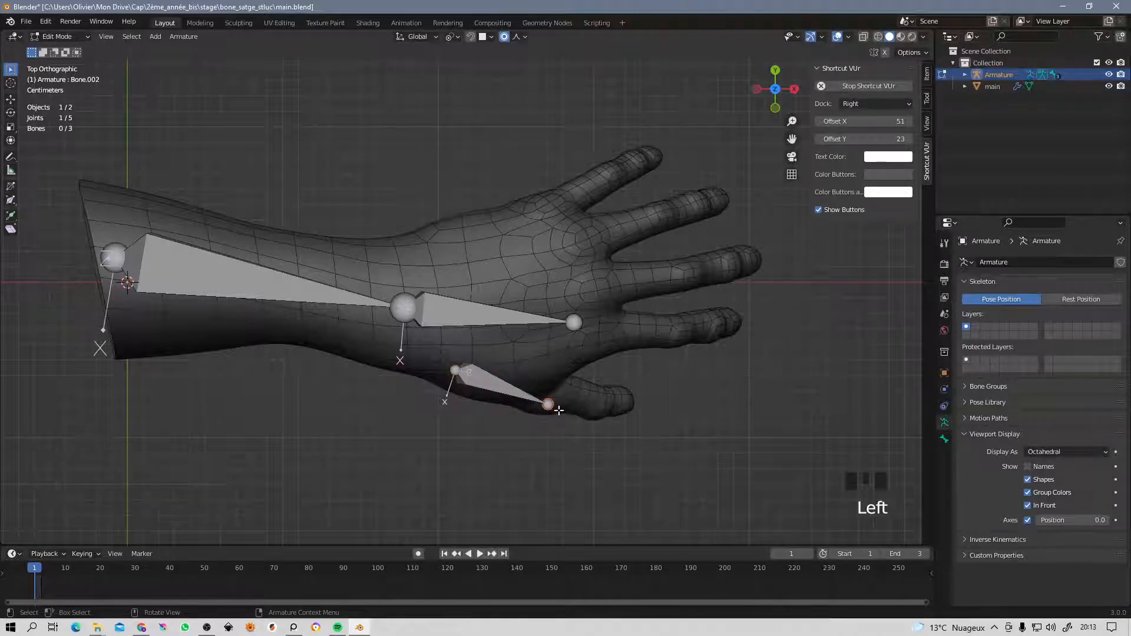
# Select the thumb bone and roll it by about -0.874 rad so its axes follow the thumb's orientation.
pyautogui.press('KP_3')
pyautogui.click(389, 375)
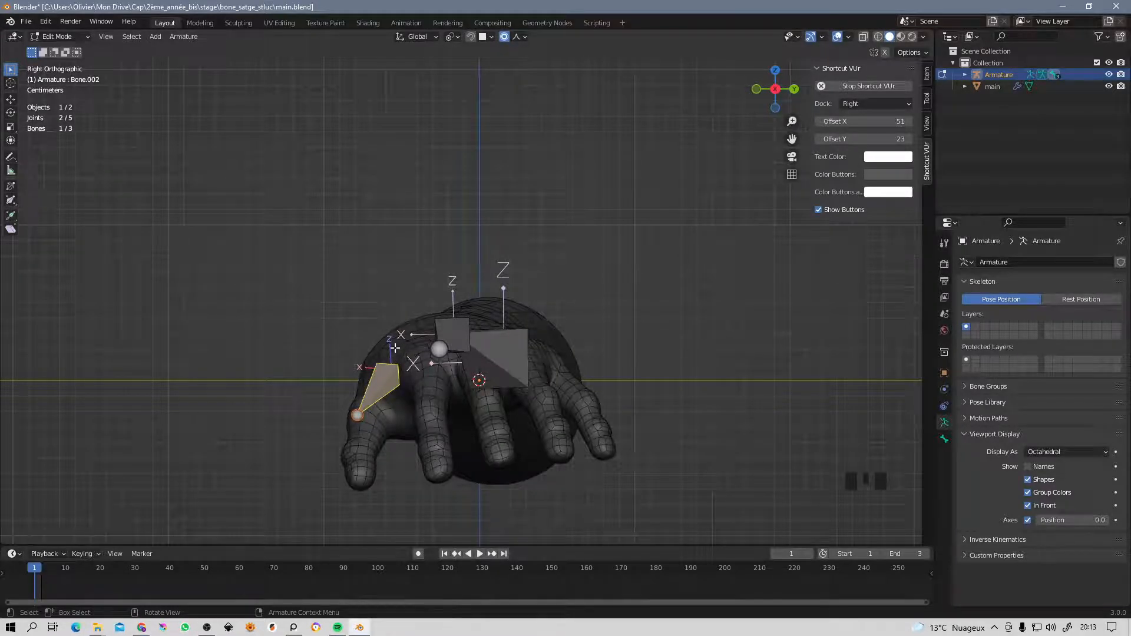
pyautogui.moveTo(405, 354); pyautogui.dragTo(469, 435, button='middle')
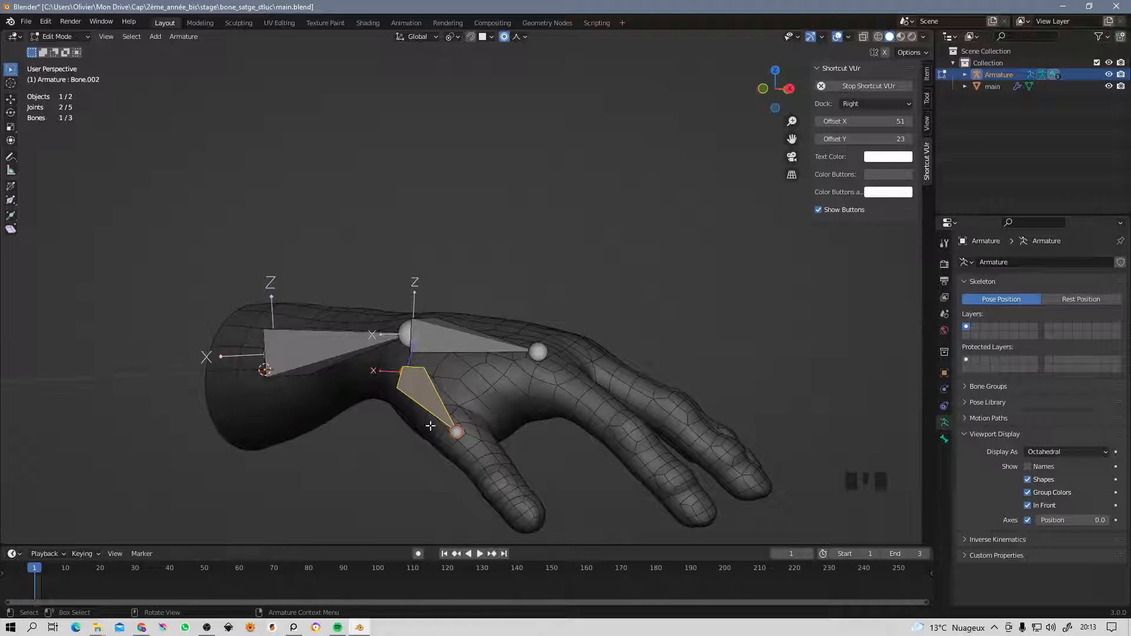
pyautogui.moveTo(445, 426); pyautogui.dragTo(420, 385, button='middle')
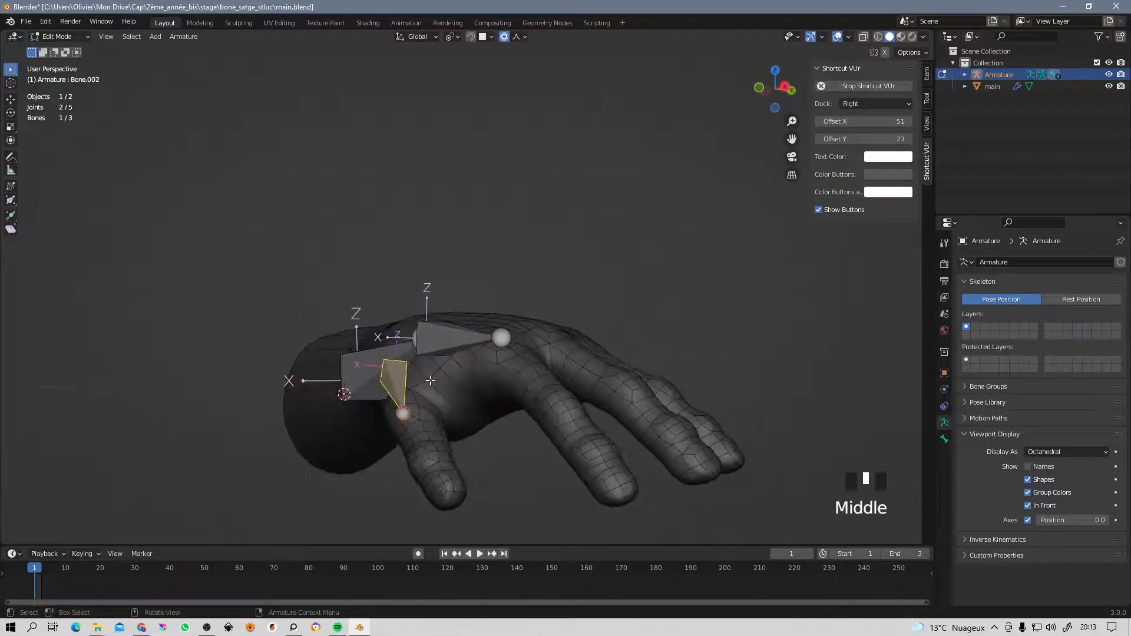
pyautogui.hotkey('ctrl', 'r')
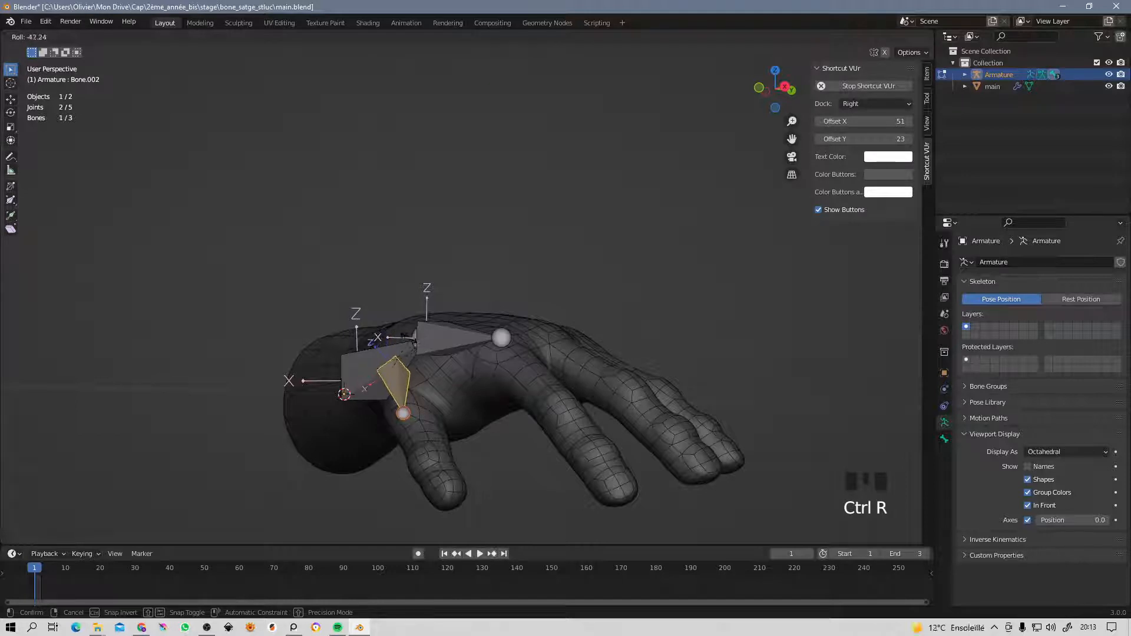
pyautogui.click(405, 339)
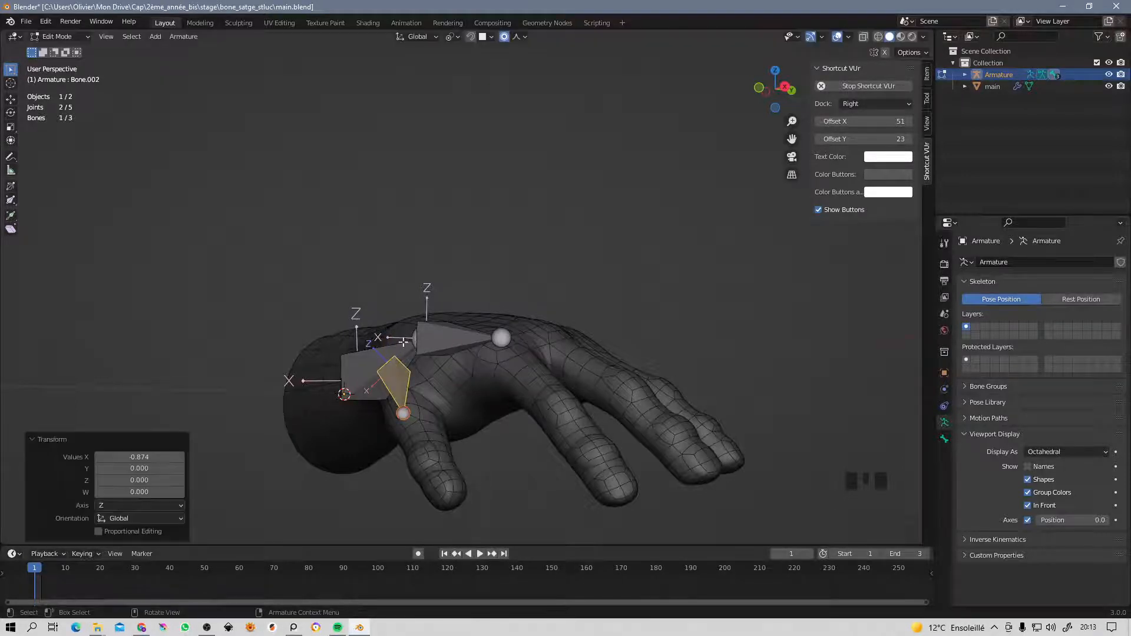
# Nudge the thumb bone's tip joint by about 0.002 m at a time from several viewing angles to centre it in the mesh.
pyautogui.moveTo(414, 392); pyautogui.dragTo(487, 350, button='middle')
pyautogui.press('KP_7')
pyautogui.click(505, 425)
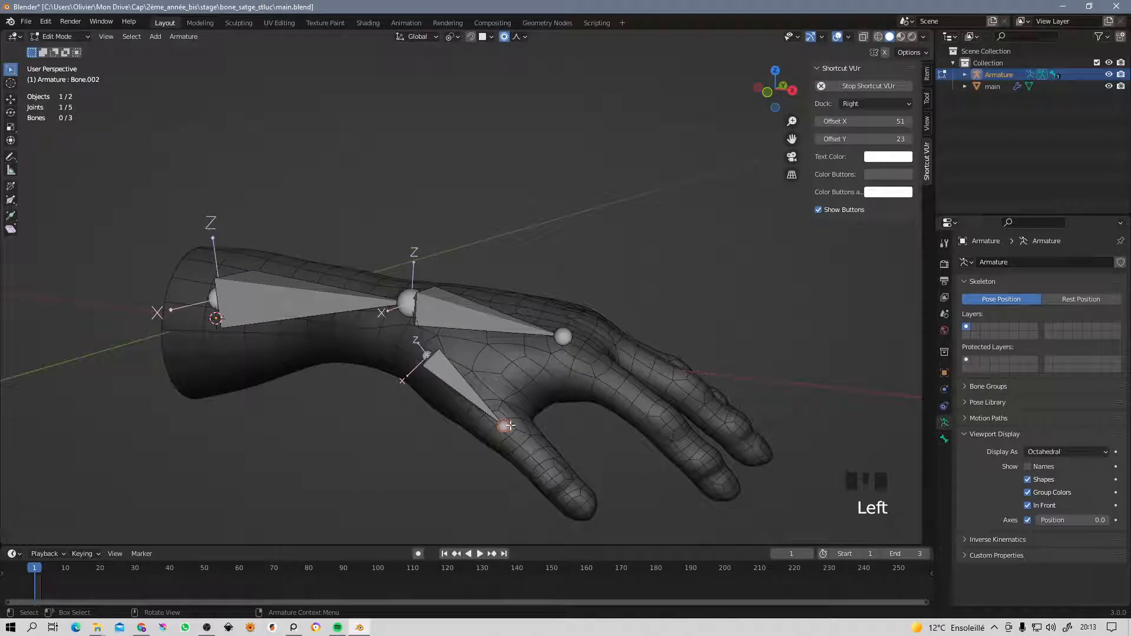
pyautogui.press('g')
pyautogui.click(509, 425)
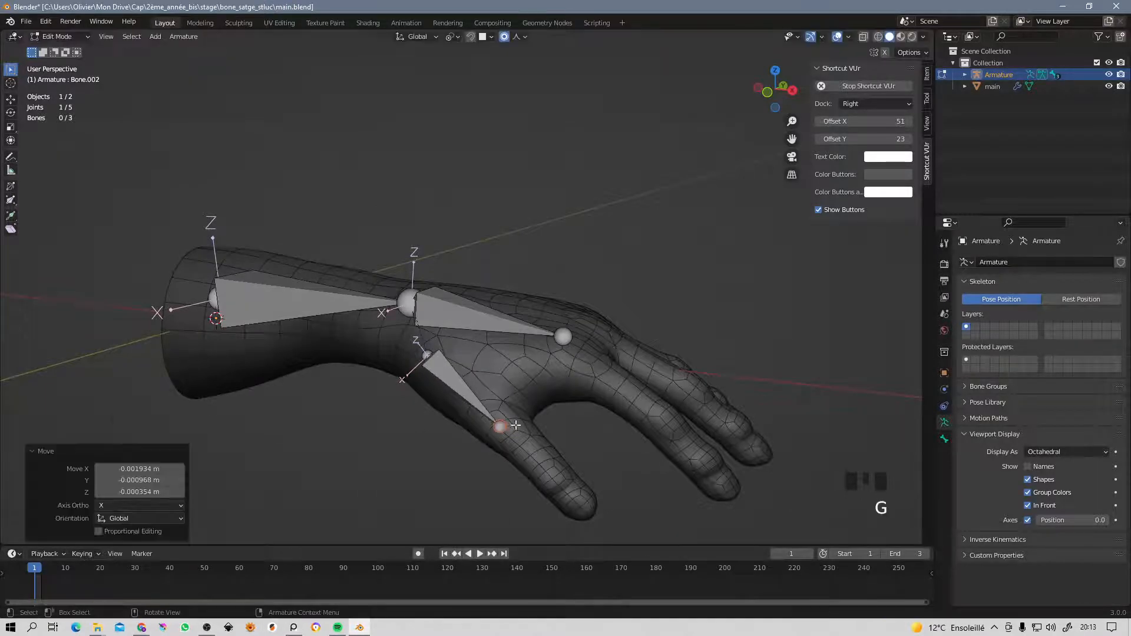
pyautogui.moveTo(509, 425); pyautogui.dragTo(578, 305, button='middle')
pyautogui.press('g')
pyautogui.click(566, 383)
pyautogui.press('g')
pyautogui.click(587, 232)
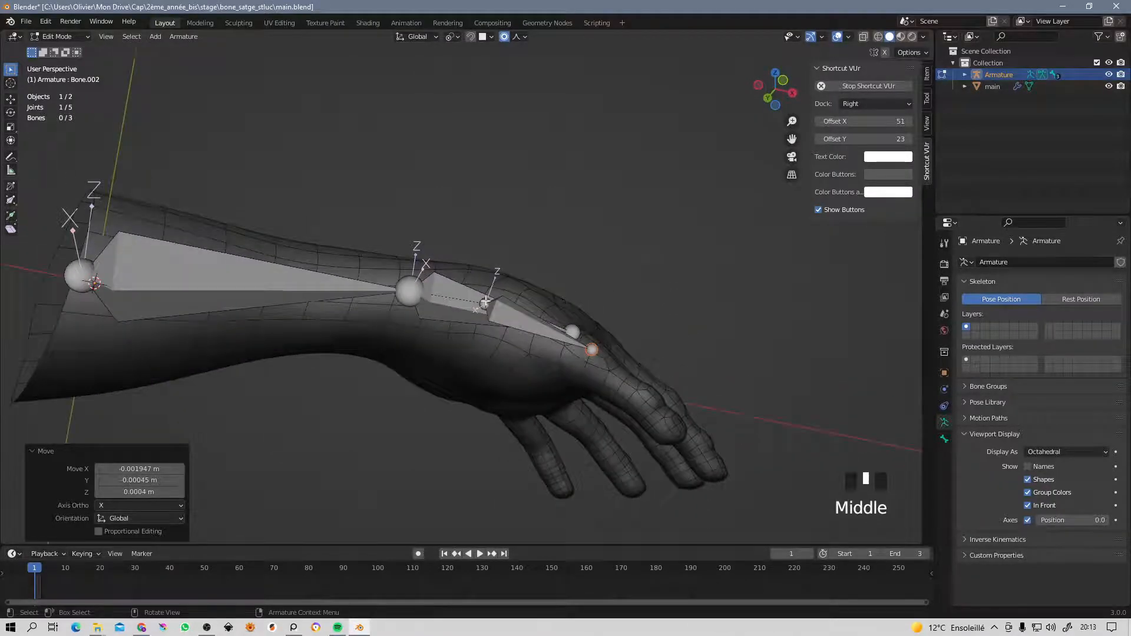
# Lower the thumb bone's wrist-side joint slightly and readjust its tip joint so the bone sits inside the thumb base.
pyautogui.press('g')
pyautogui.click(531, 317)
pyautogui.press('g')
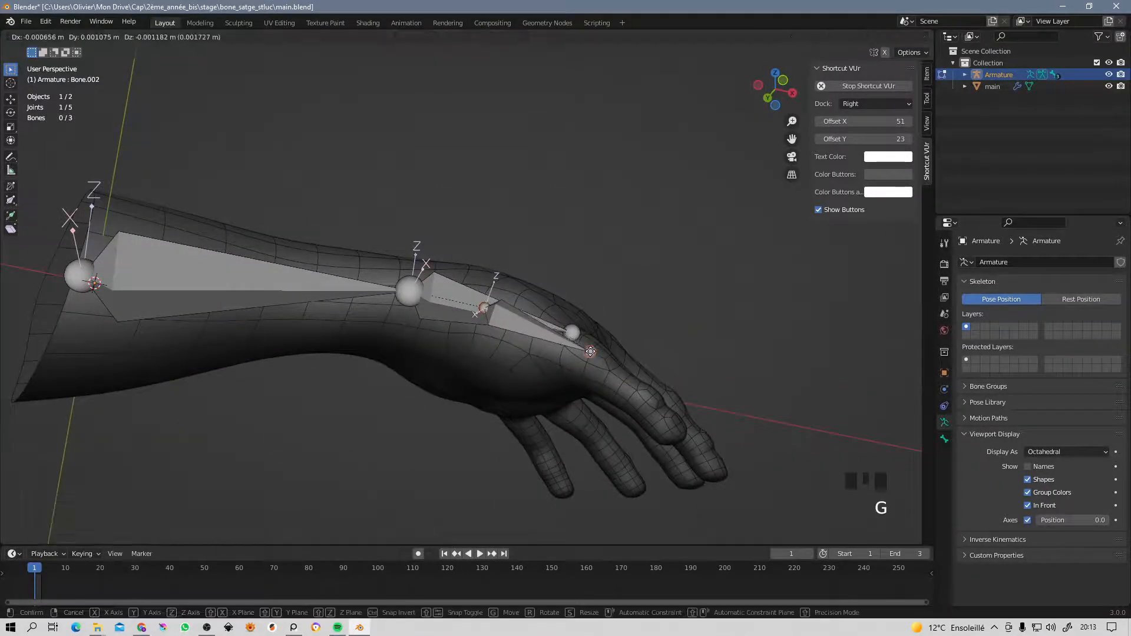
pyautogui.click(592, 350)
# Examine the thumb, forearm and hand bones one by one in top view to review how the chain is linked.
pyautogui.moveTo(617, 344); pyautogui.dragTo(454, 362, button='middle')
pyautogui.press('KP_7')
pyautogui.scroll(3, 584, 401)
pyautogui.click(451, 363)
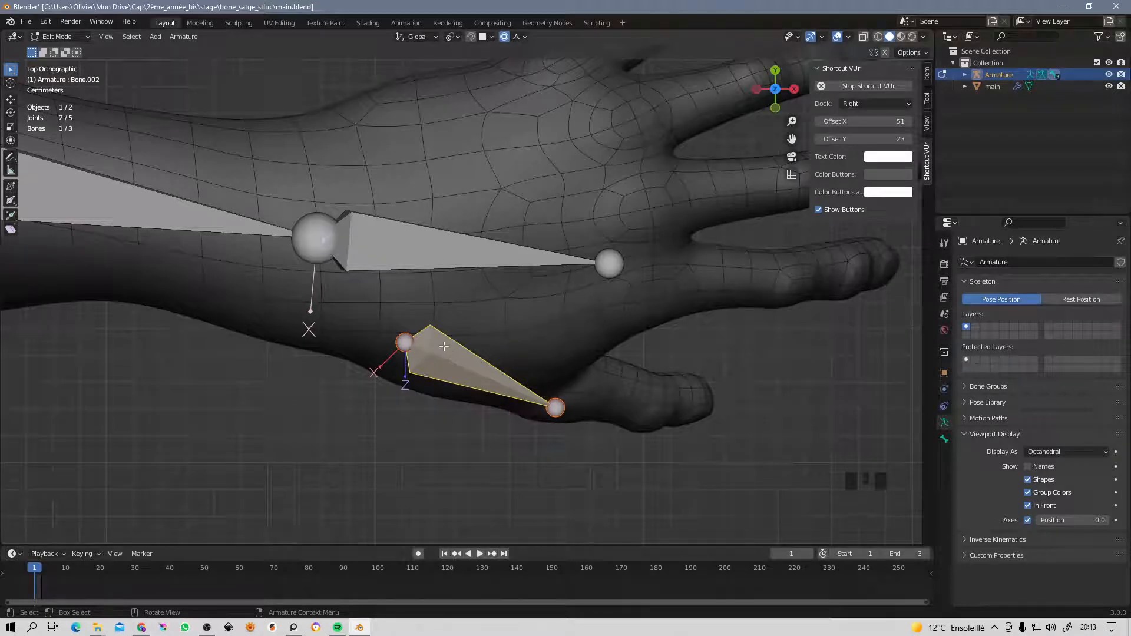
pyautogui.click(226, 221)
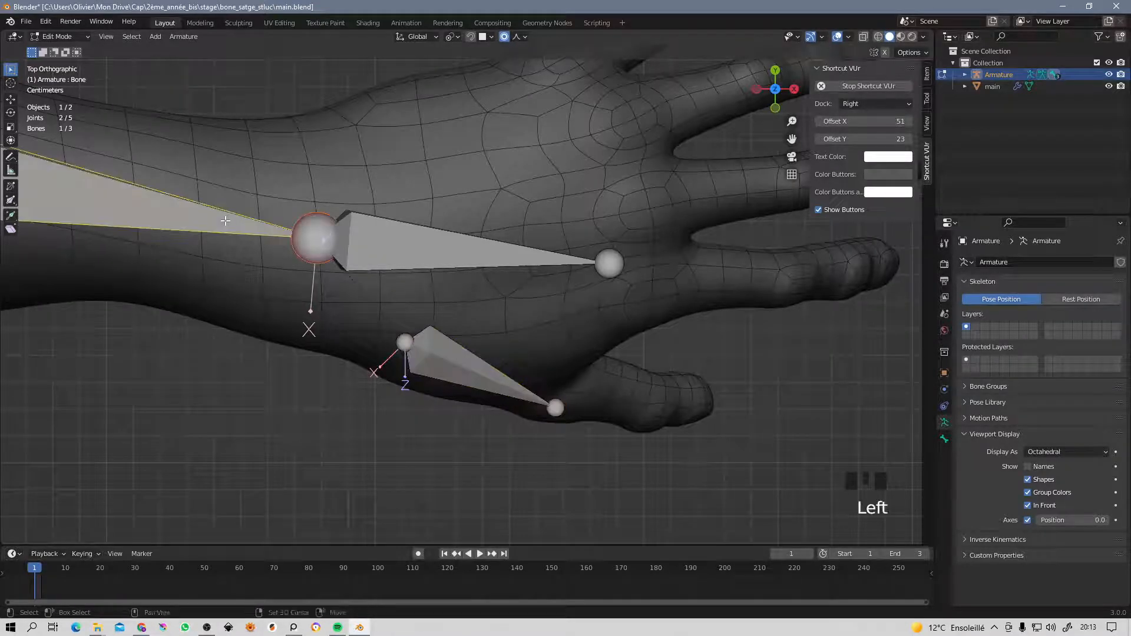
pyautogui.keyDown('shift'); pyautogui.moveTo(226, 221); pyautogui.dragTo(329, 265, button='middle'); pyautogui.keyUp('shift')
pyautogui.scroll(-4, 284, 249)
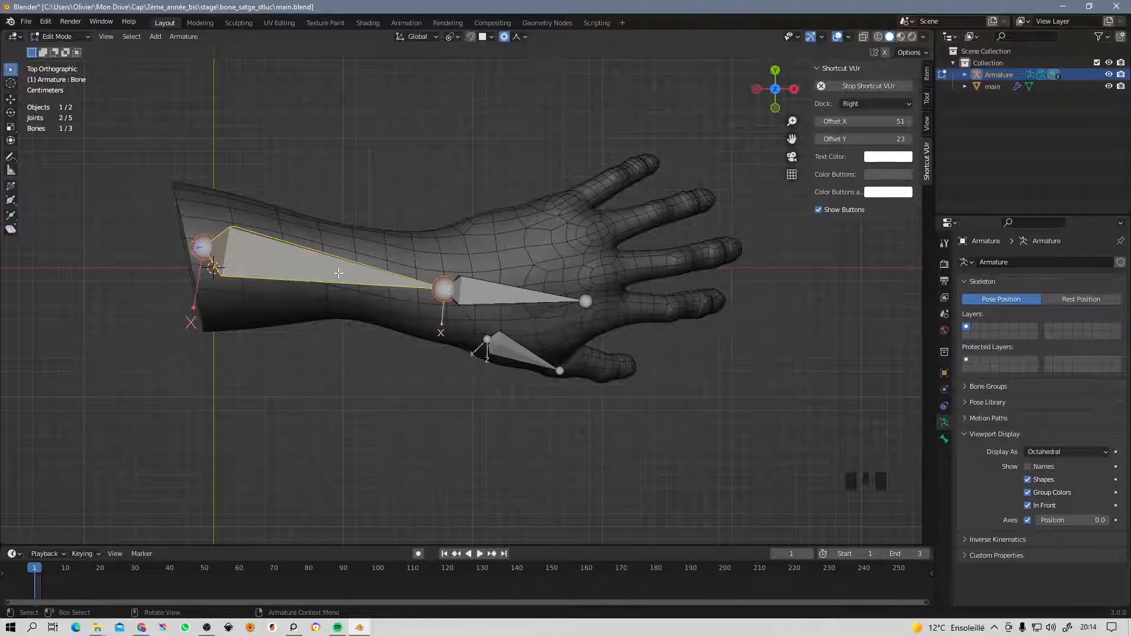
pyautogui.click(525, 290)
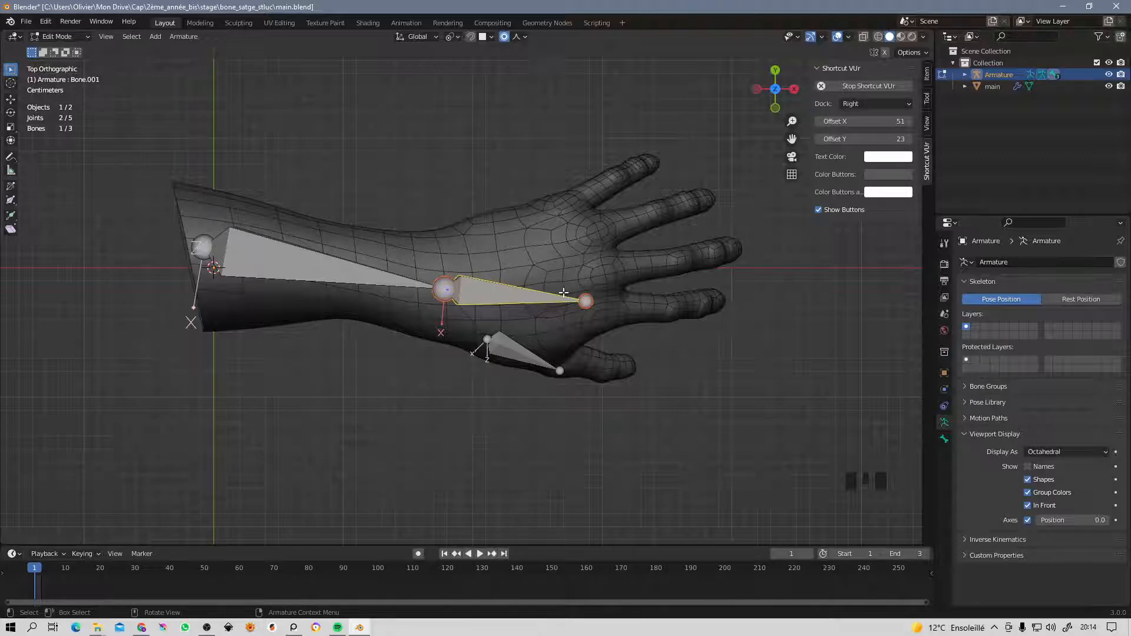
# Parent the thumb bone to the hand bone with the Keep Offset option.
pyautogui.click(485, 346)
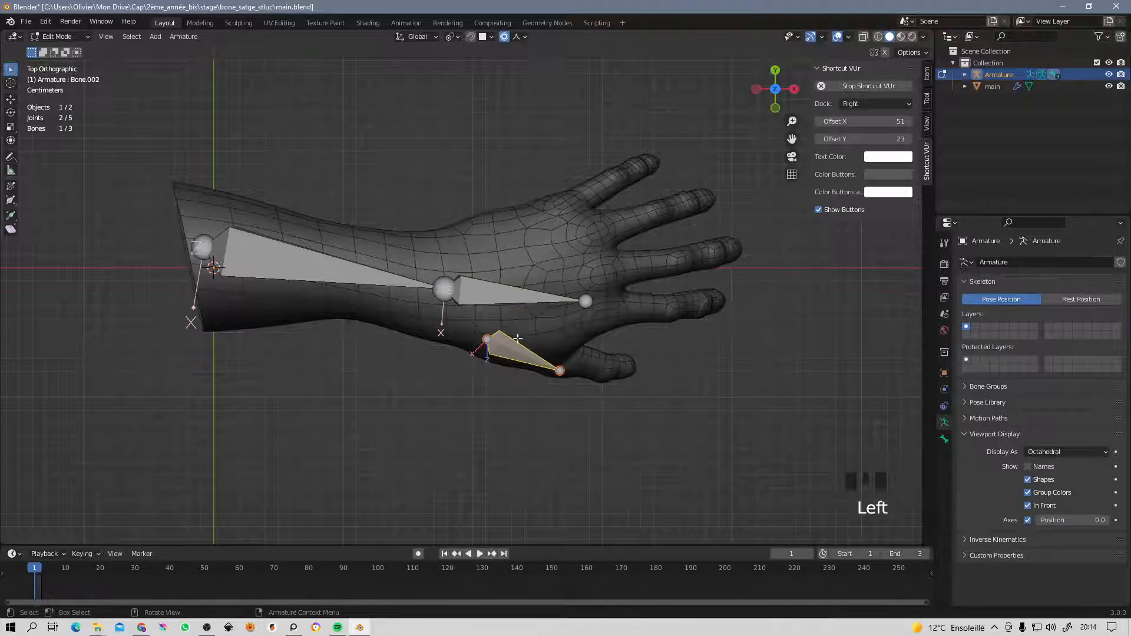
pyautogui.keyDown('shift'); pyautogui.click(494, 287); pyautogui.keyUp('shift')
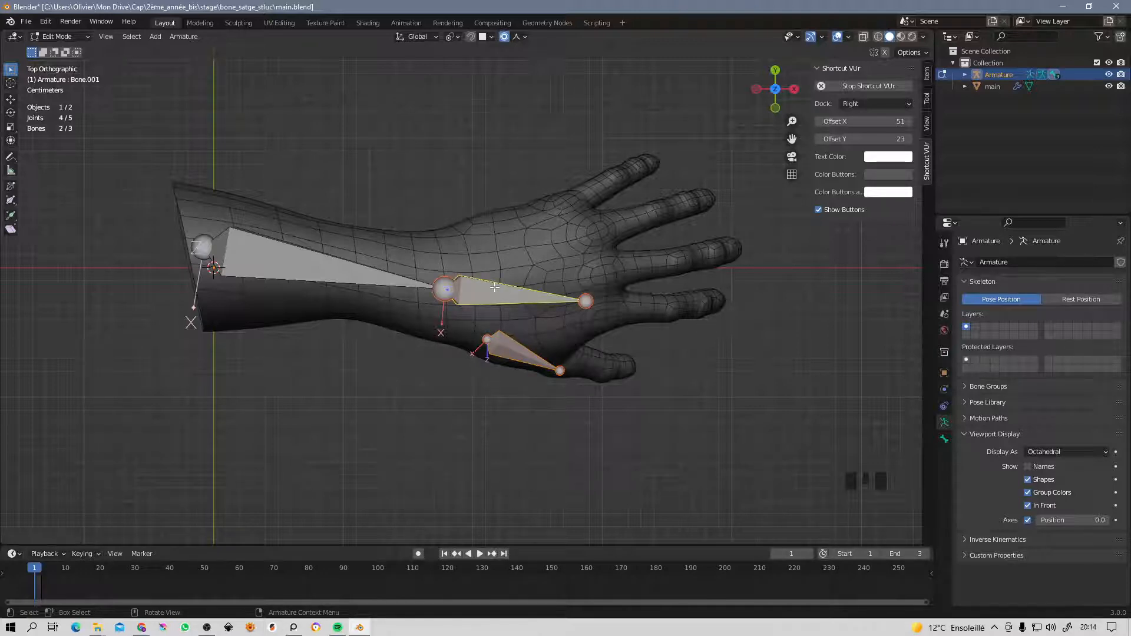
pyautogui.hotkey('ctrl', 'p')
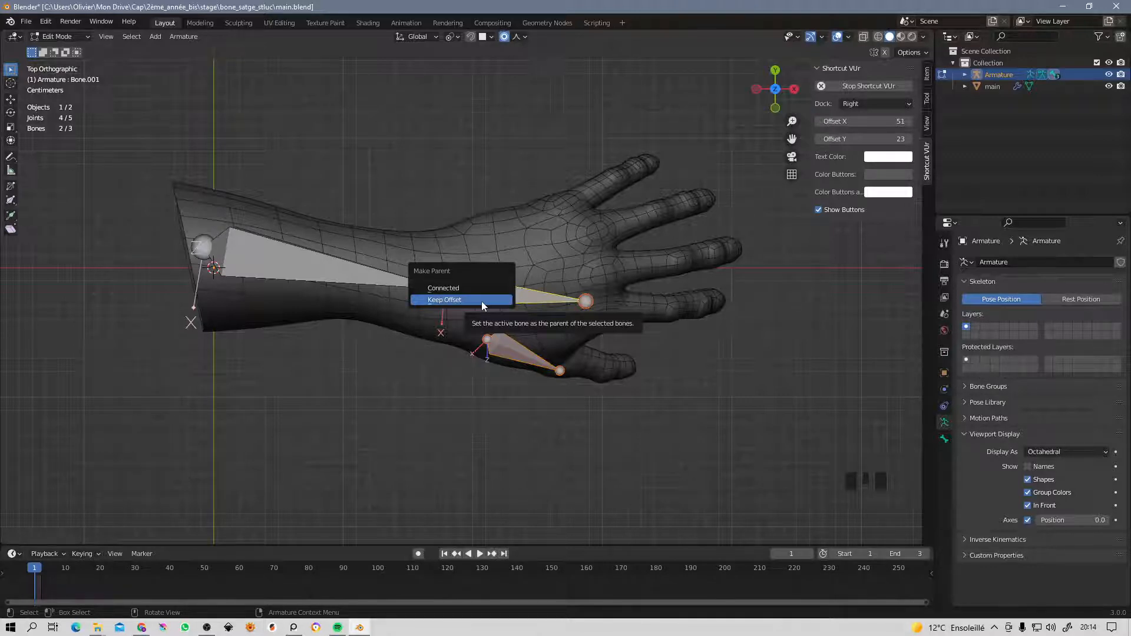
pyautogui.click(478, 301)
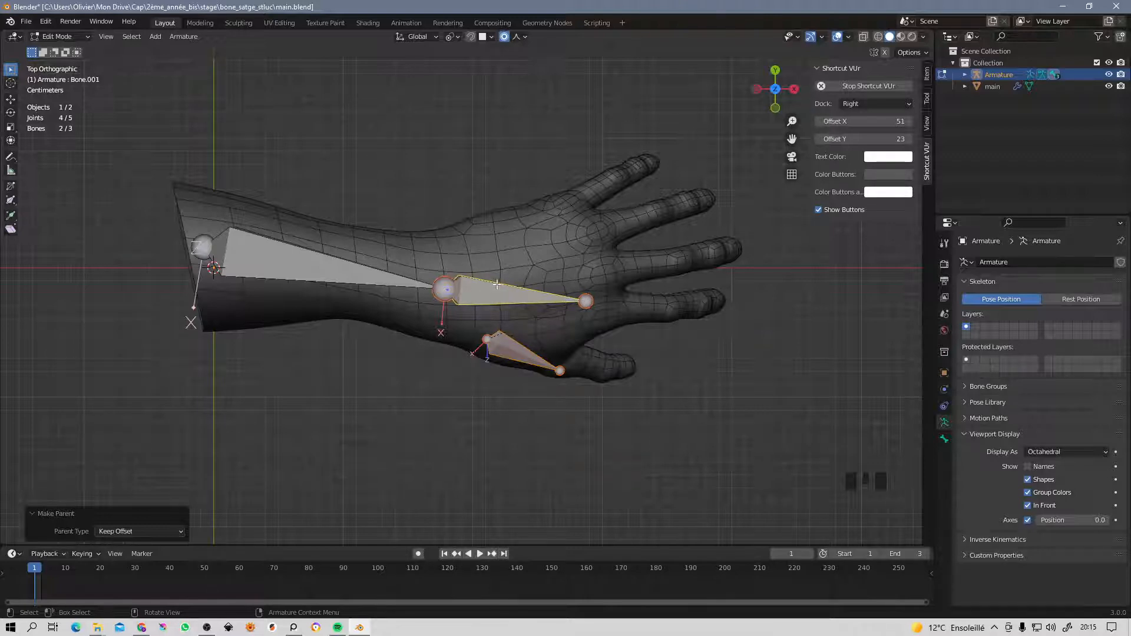
# Try rotating the hand bone in Pose Mode to test how the parented thumb bone follows.
pyautogui.hotkey('ctrl', 'Tab')
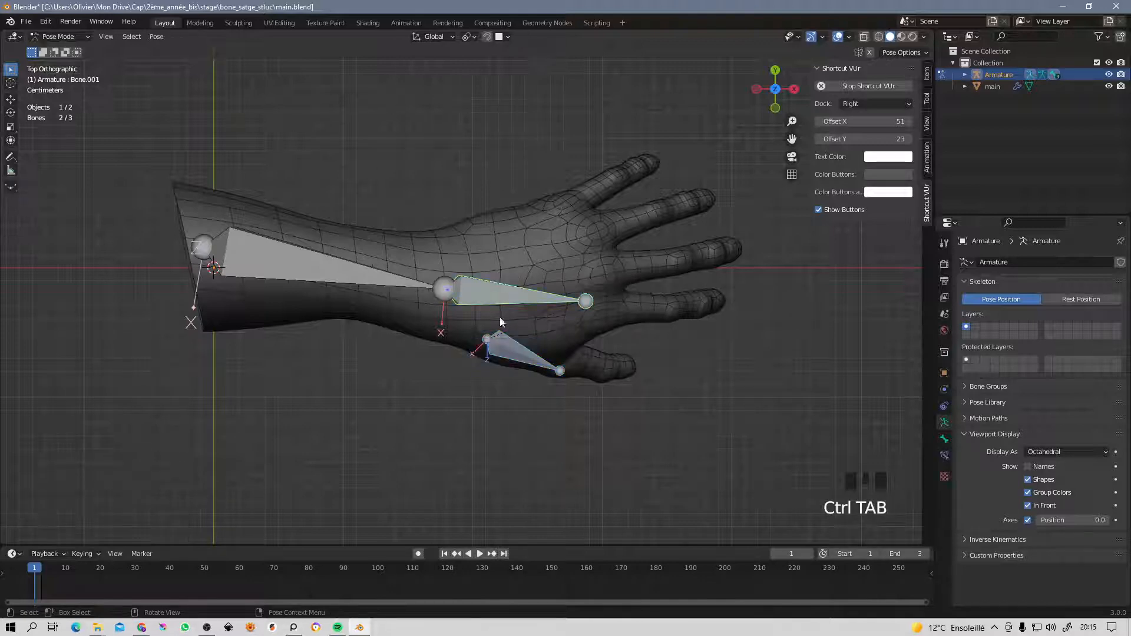
pyautogui.click(494, 290)
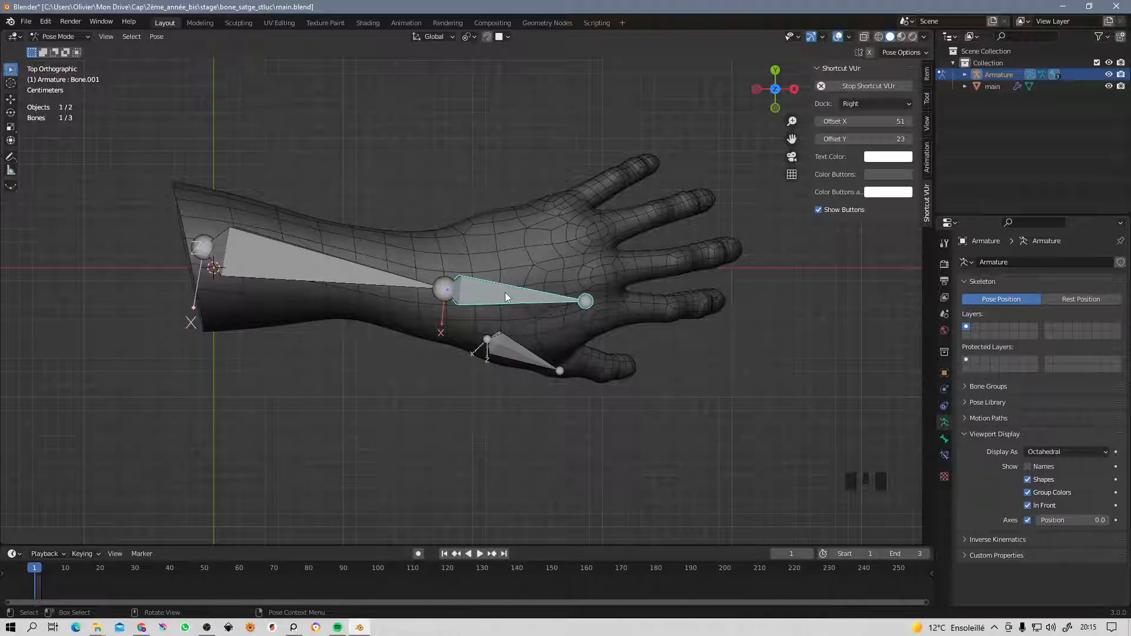
pyautogui.press('r')
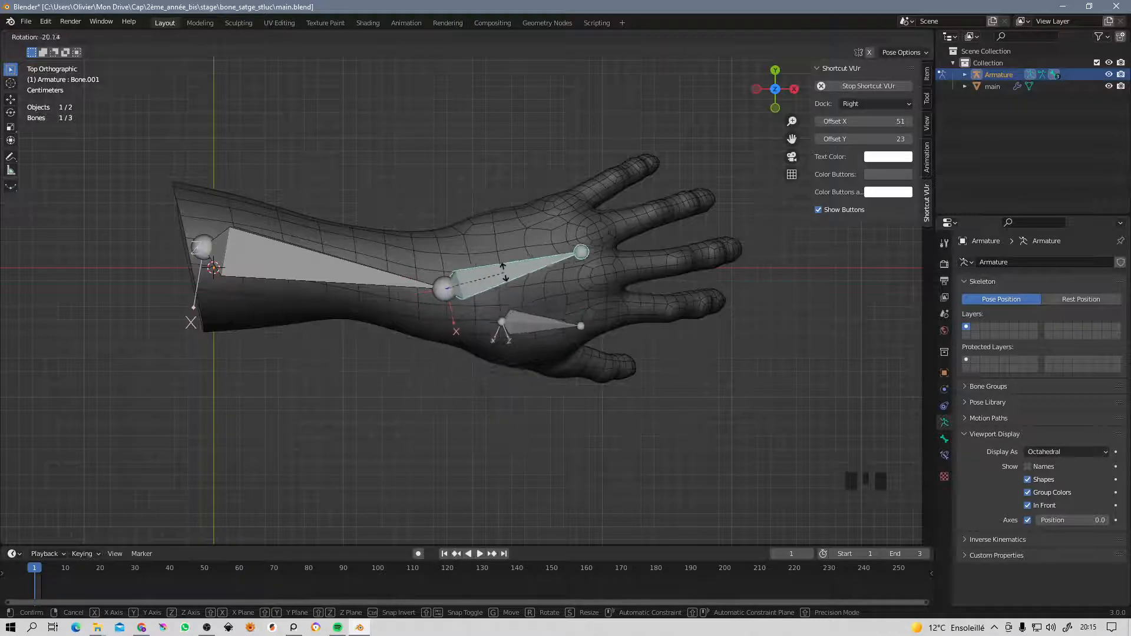
pyautogui.press('Escape')
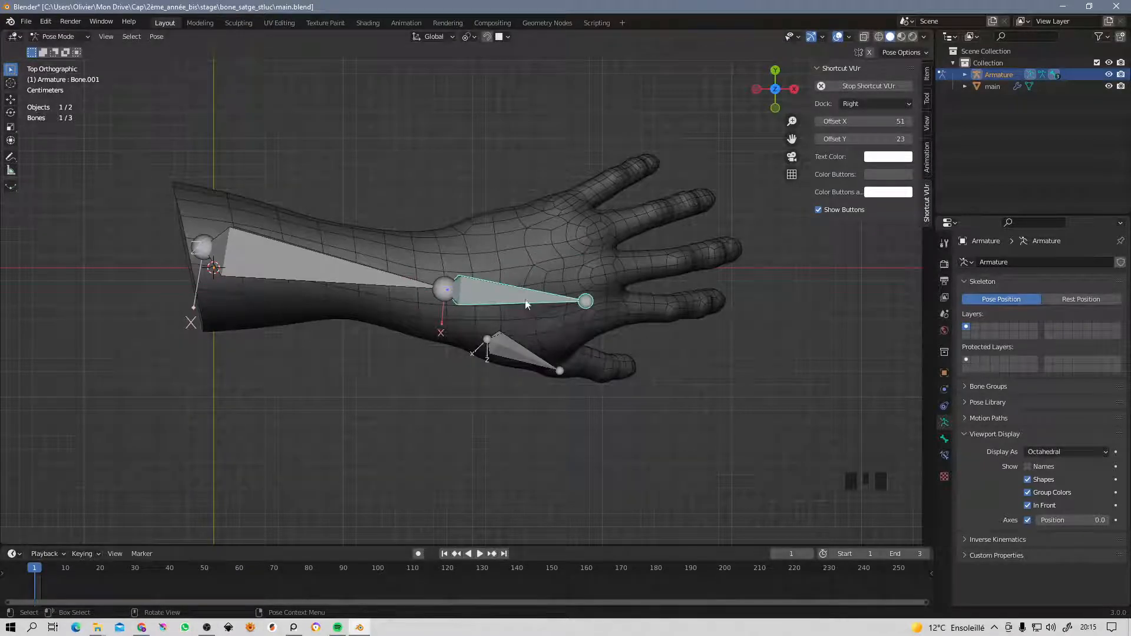
# Try rotating the forearm bone to test how the hand and thumb bones follow.
pyautogui.click(529, 355)
pyautogui.keyDown('shift'); pyautogui.moveTo(528, 360); pyautogui.dragTo(519, 307, button='middle'); pyautogui.keyUp('shift')
pyautogui.click(386, 248)
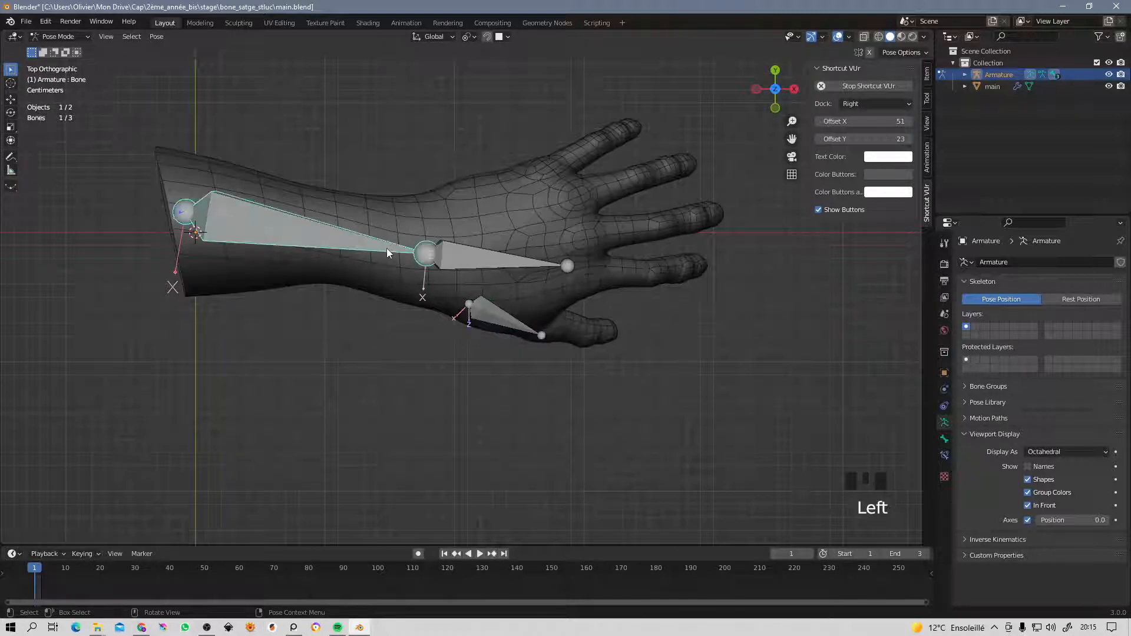
pyautogui.press('r')
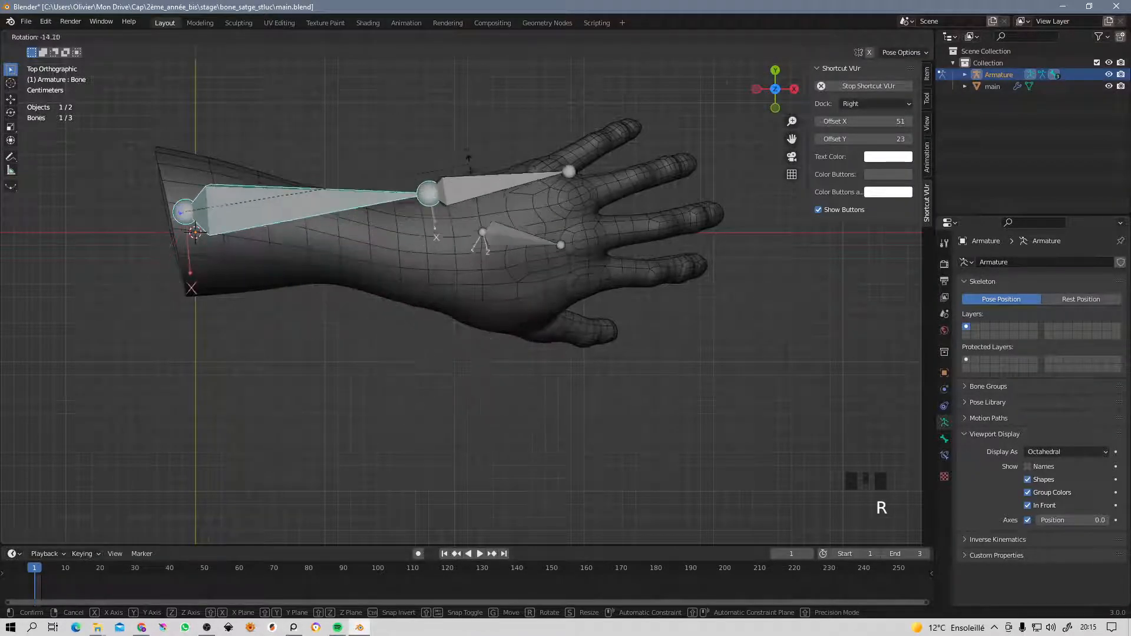
pyautogui.click(454, 261)
# Try moving the thumb bone freely to test its unconnected link to the hand bone.
pyautogui.click(501, 319)
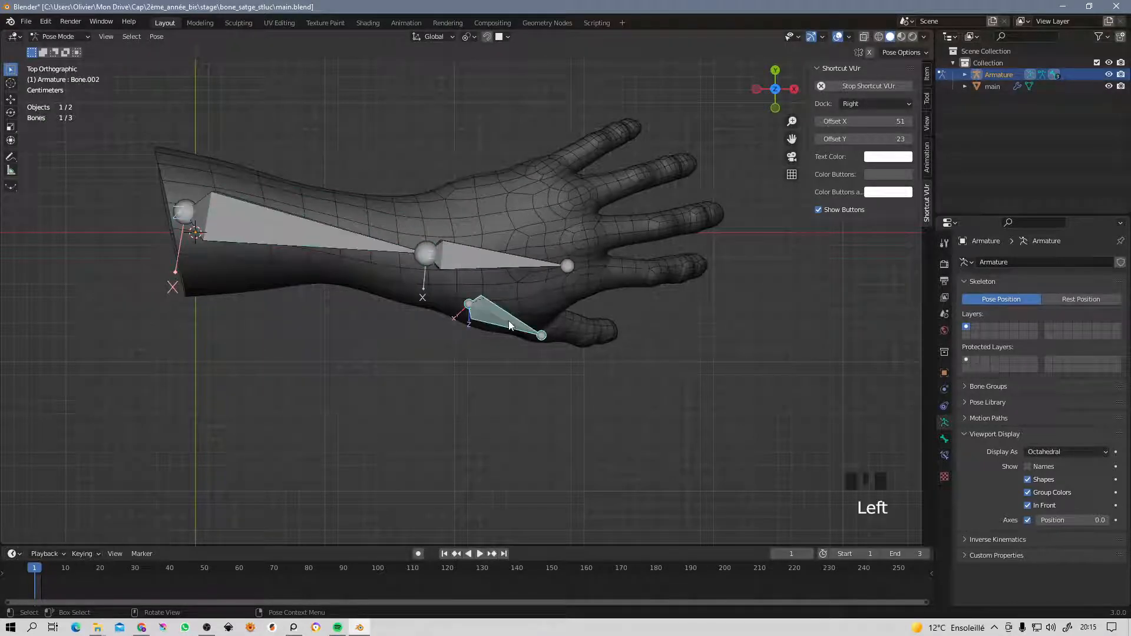
pyautogui.click(505, 261)
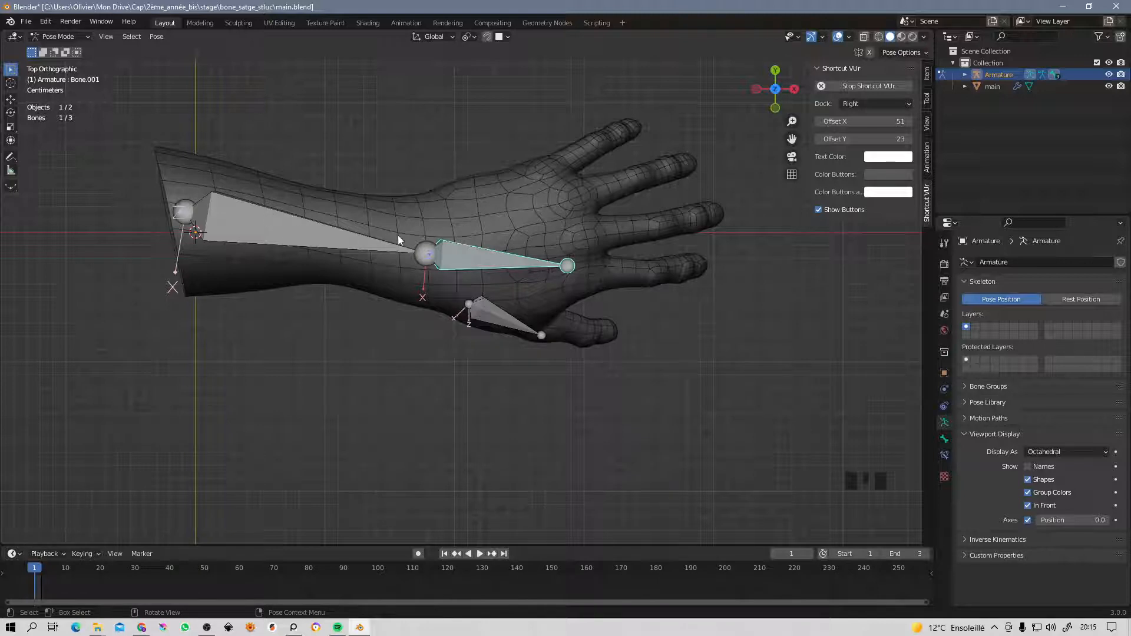
pyautogui.click(495, 322)
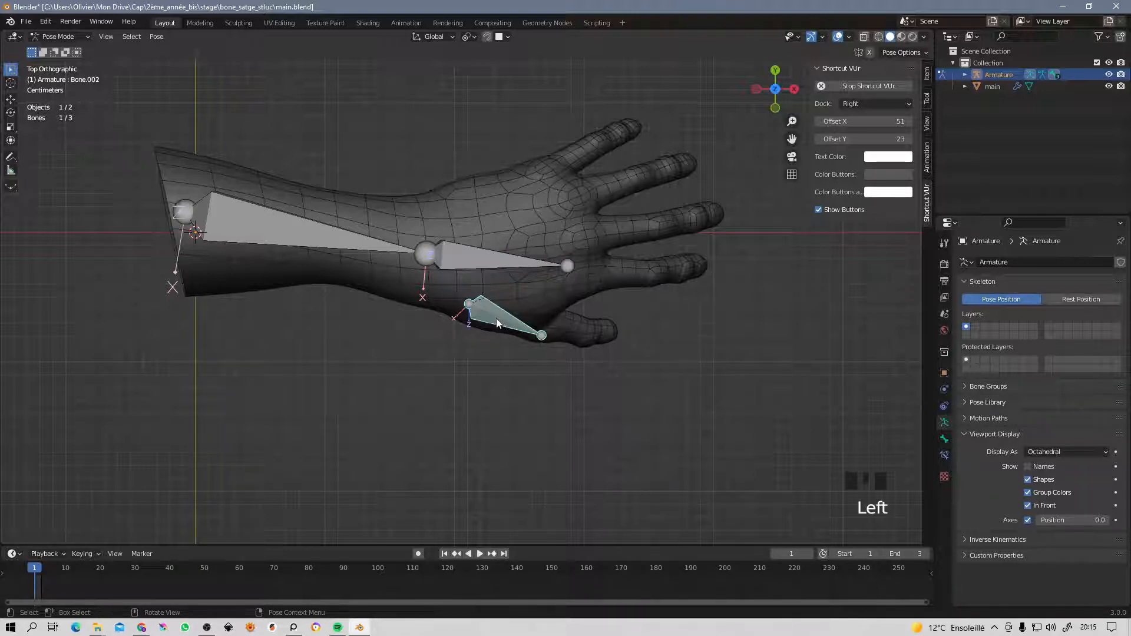
pyautogui.press('g')
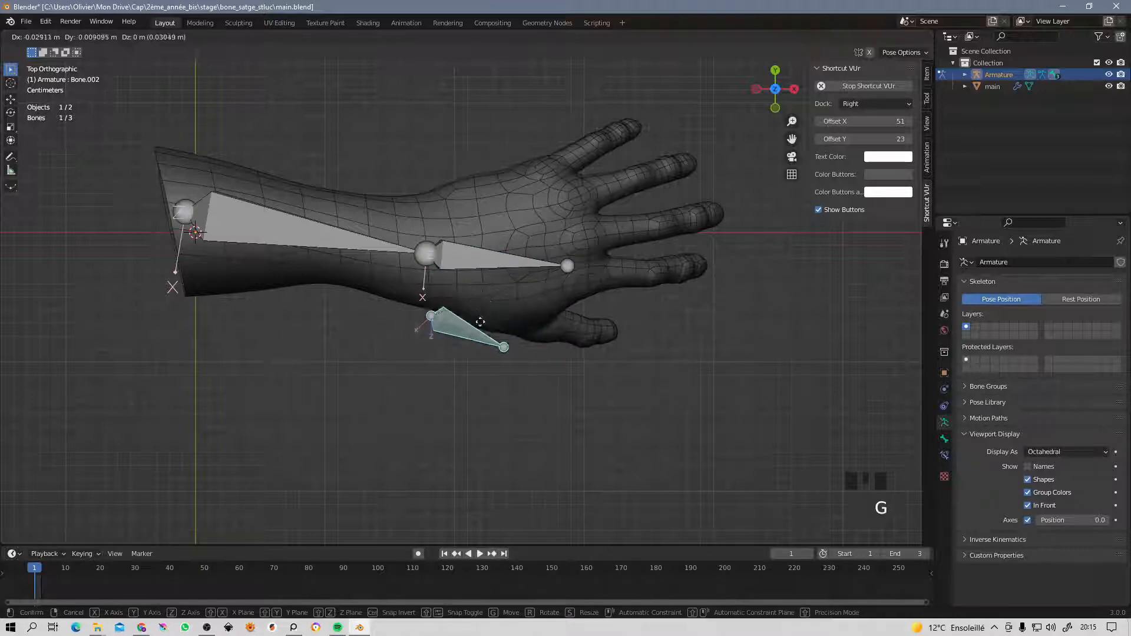
pyautogui.rightClick(501, 263)
# Try moving the hand bone to compare its connected behaviour with that of the thumb bone.
pyautogui.click(501, 263)
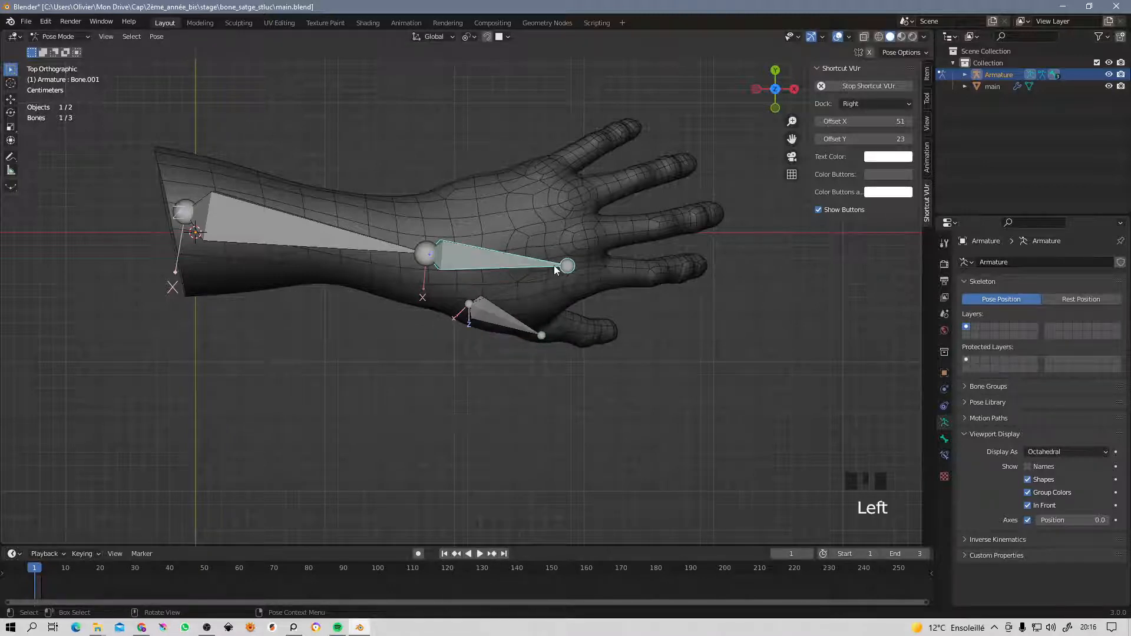
pyautogui.press('g')
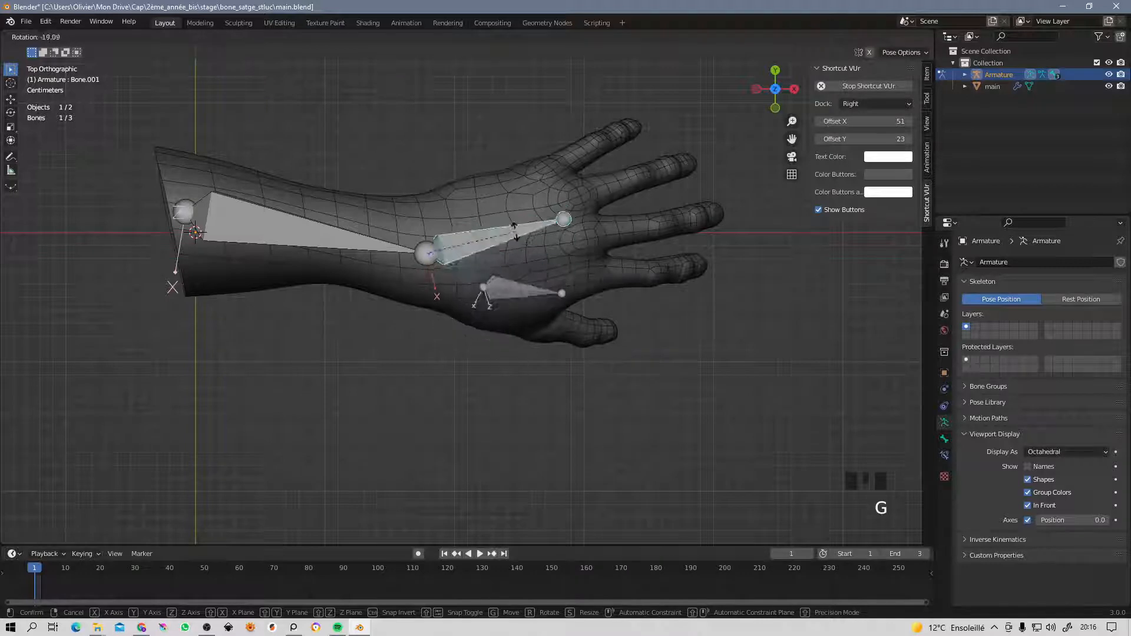
pyautogui.click(505, 234)
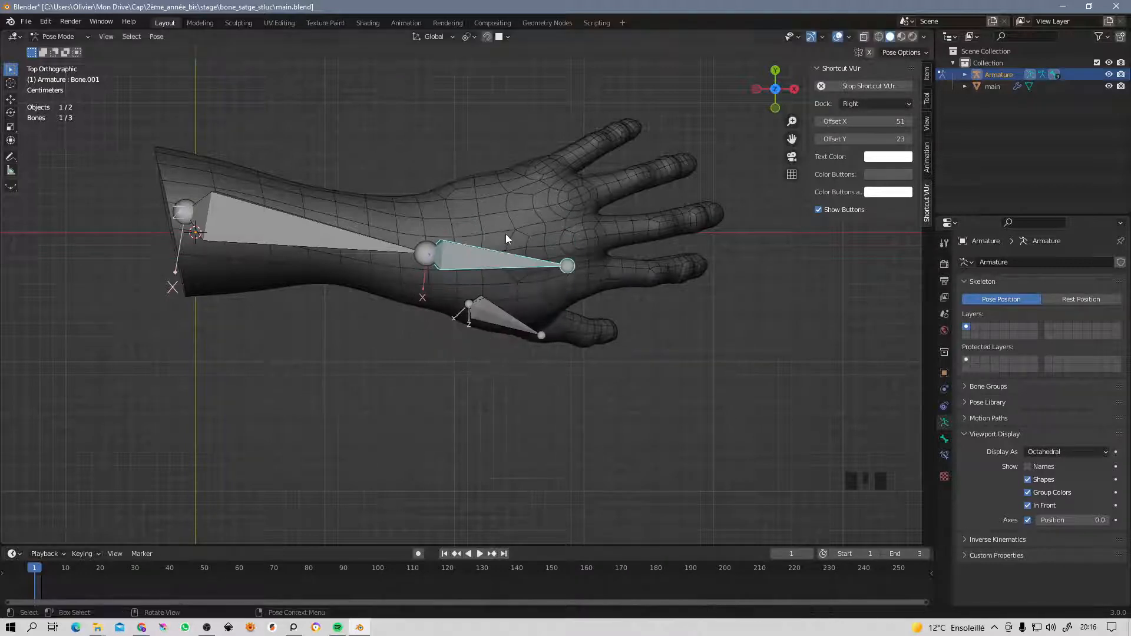
# Return the armature to Edit Mode and select the thumb bone's tip joint.
pyautogui.click(506, 328)
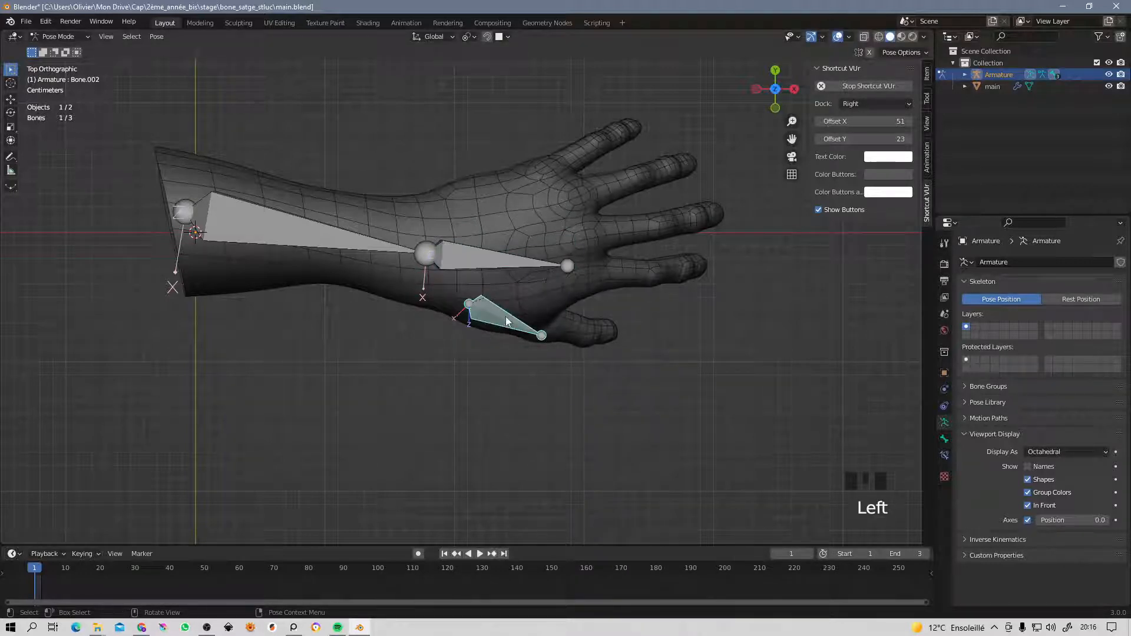
pyautogui.hotkey('ctrl', 'Tab')
pyautogui.hotkey('ctrl', 'Tab')
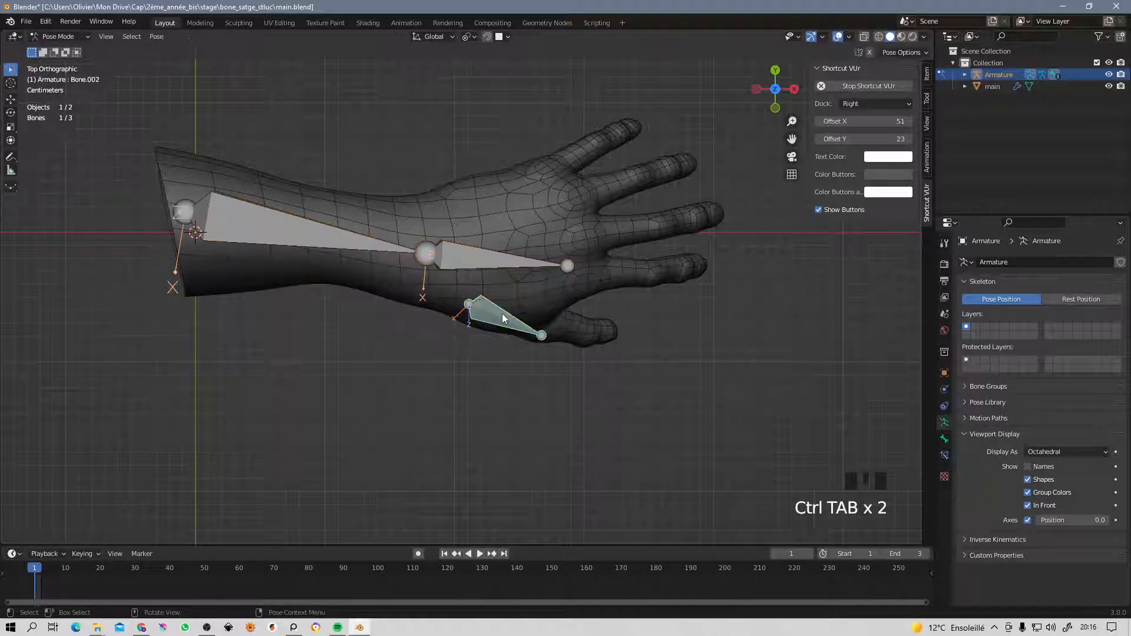
pyautogui.press('Tab')
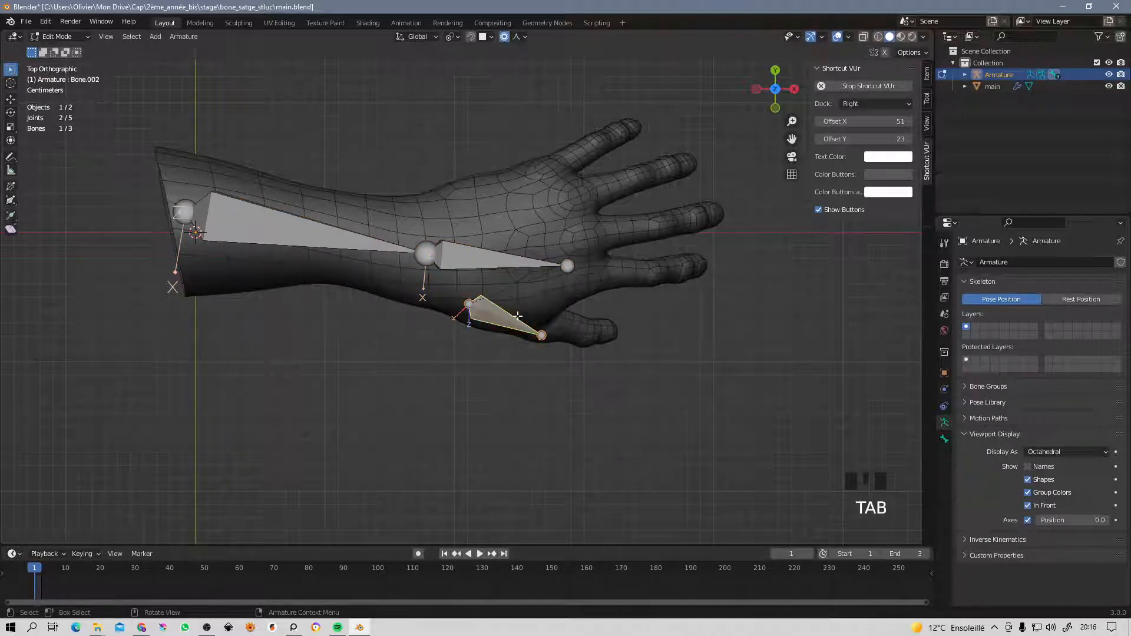
pyautogui.click(542, 335)
pyautogui.press('KP_3')
pyautogui.press('KP_1')
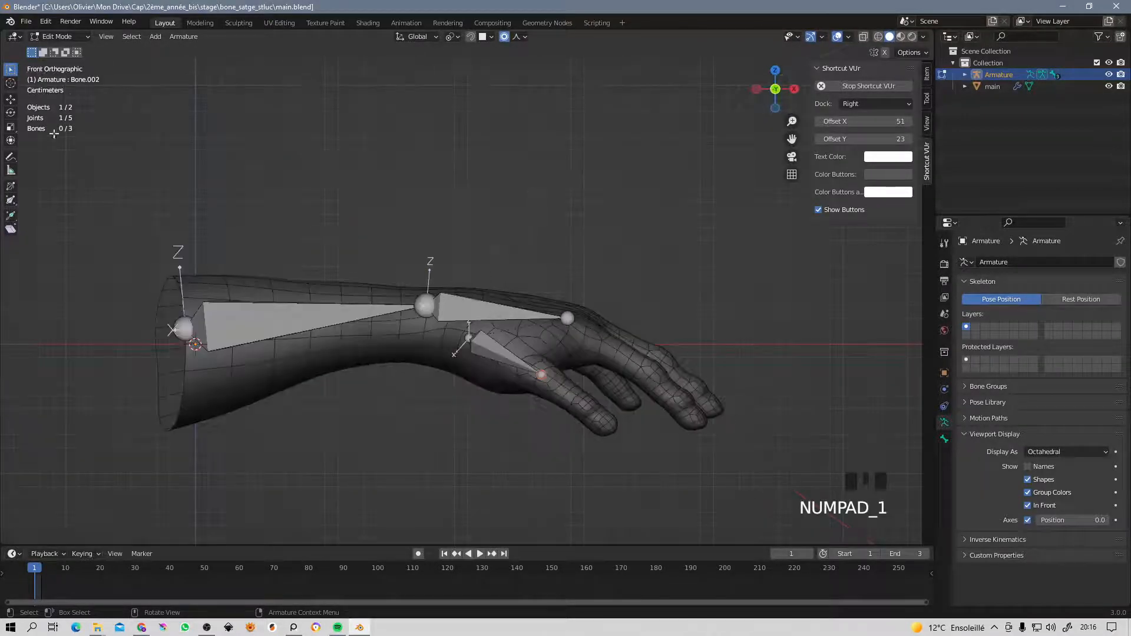
pyautogui.click(59, 37)
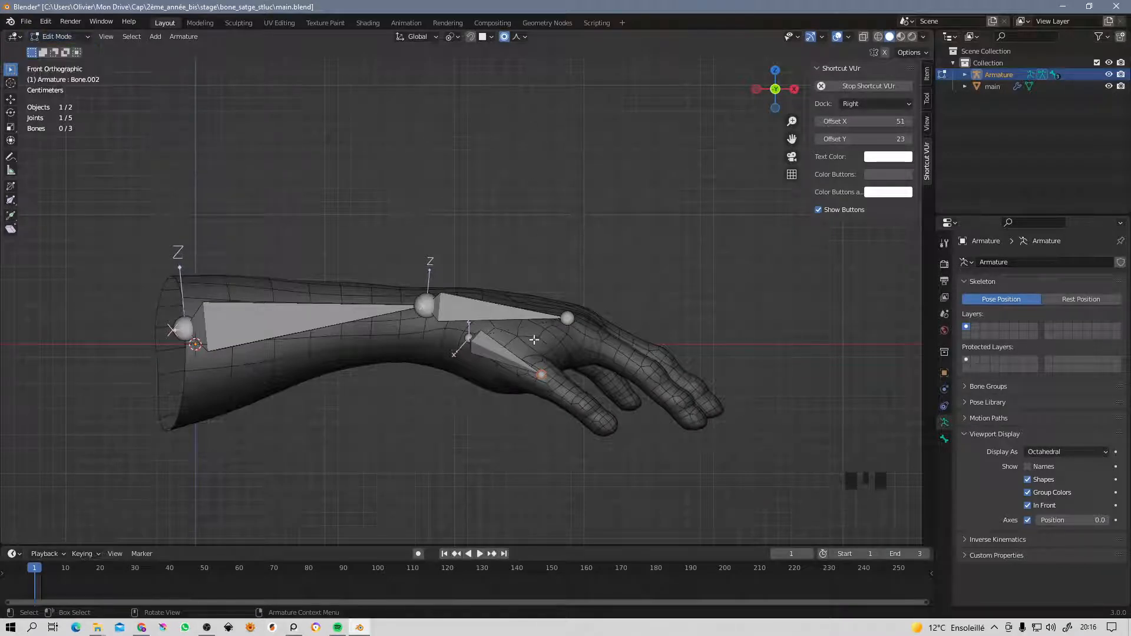
# Extrude a second thumb bone in front view from the tip joint, about 0.034 m in X and -0.022 m in Z.
pyautogui.keyDown('shift'); pyautogui.moveTo(533, 340); pyautogui.dragTo(488, 277, button='middle'); pyautogui.keyUp('shift')
pyautogui.scroll(2, 480, 259)
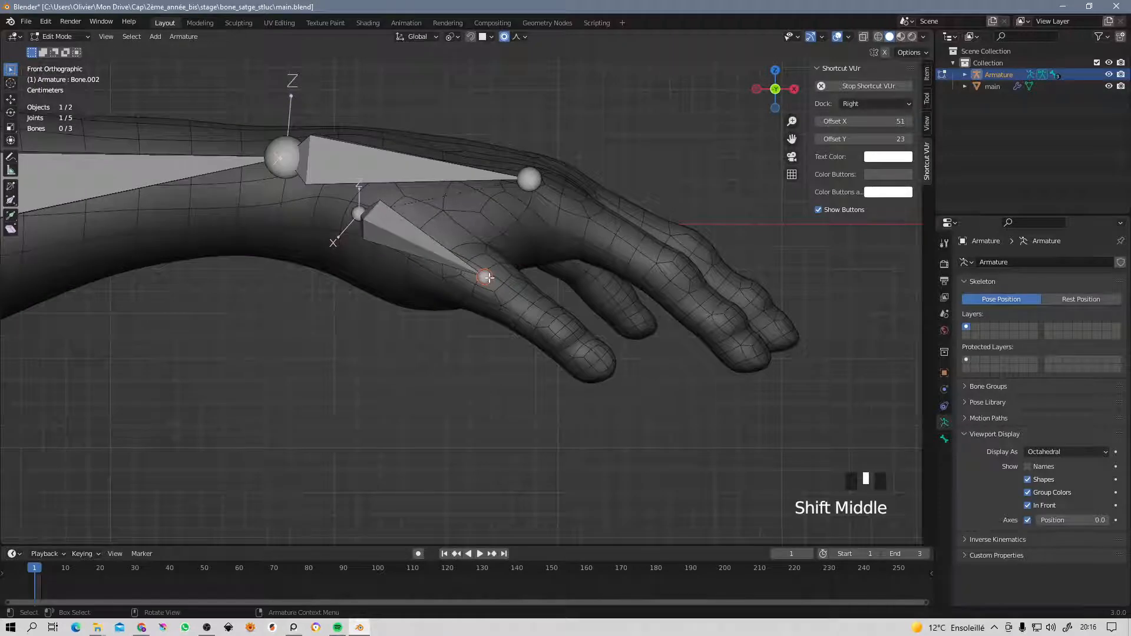
pyautogui.press('KP_7')
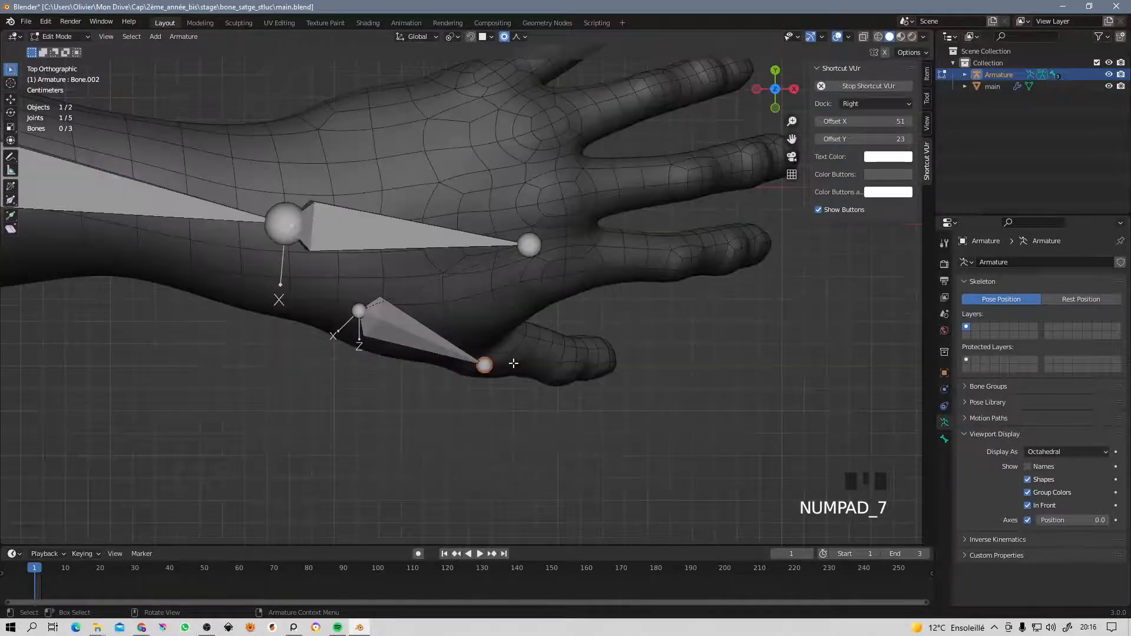
pyautogui.press('KP_3')
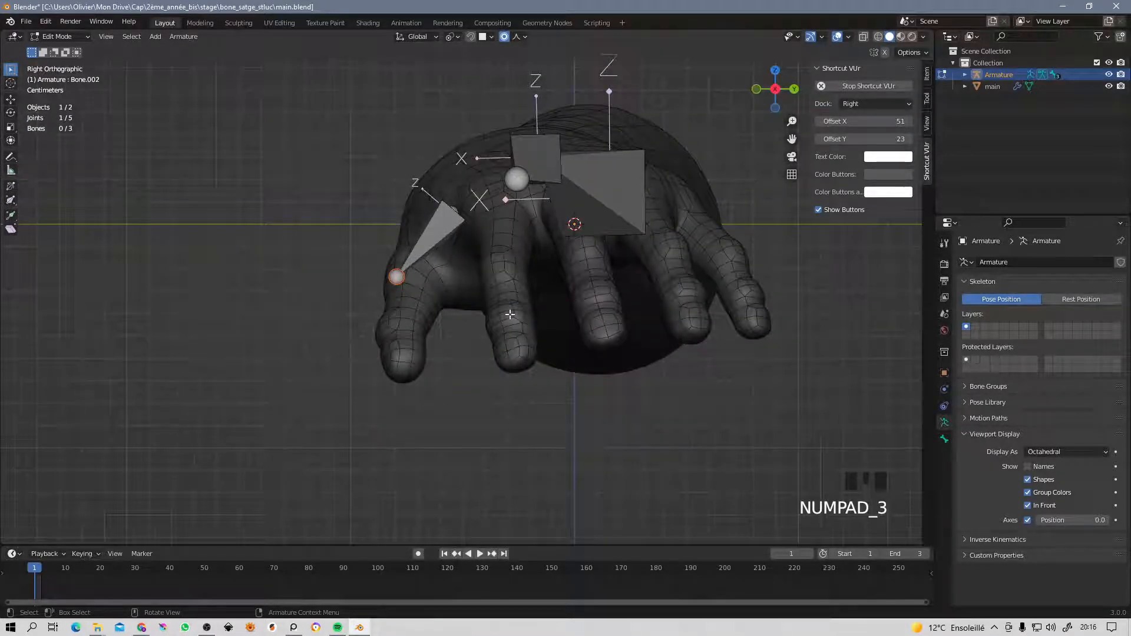
pyautogui.press('KP_1')
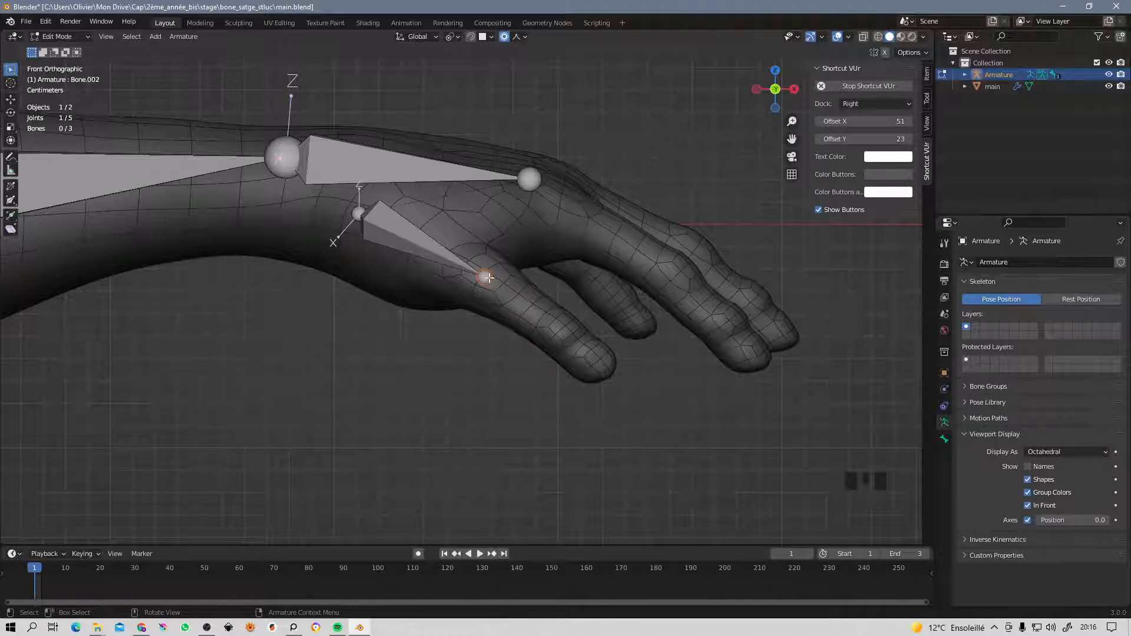
pyautogui.press('e')
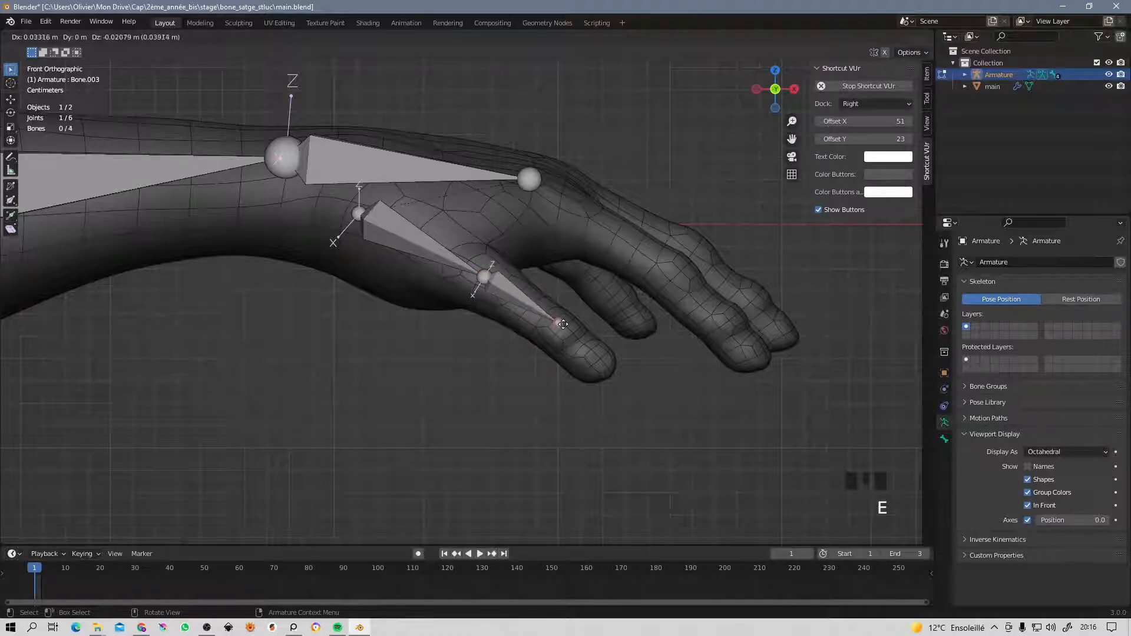
pyautogui.click(564, 325)
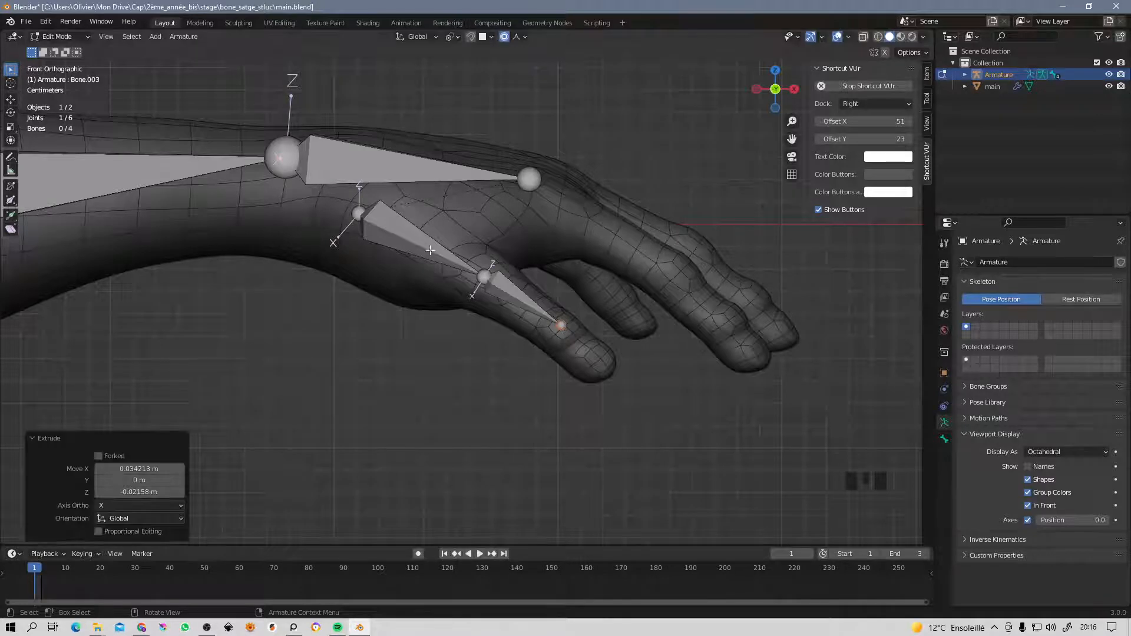
# Roll both thumb bones together in right view by a value of about -0.138.
pyautogui.click(403, 230)
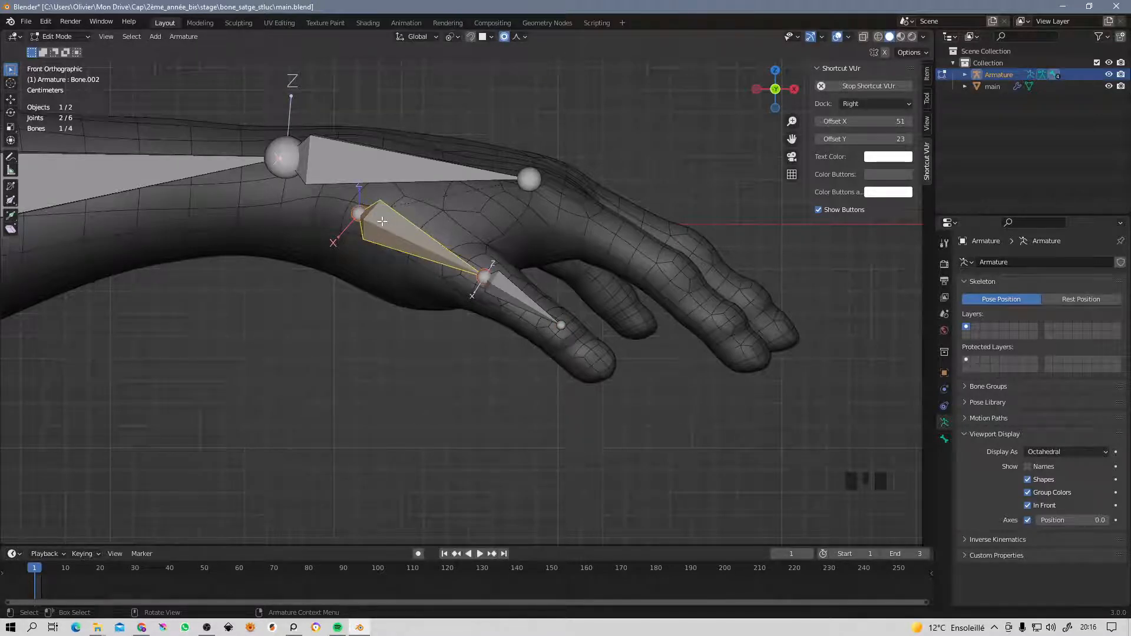
pyautogui.click(521, 296)
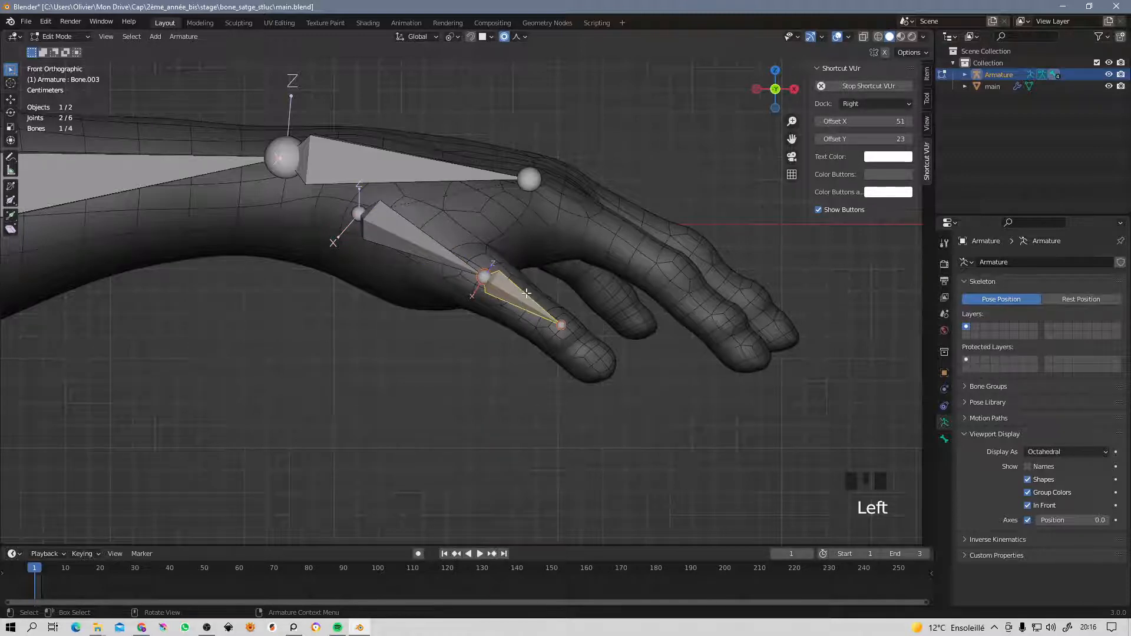
pyautogui.click(437, 246)
pyautogui.moveTo(437, 246); pyautogui.dragTo(436, 246, button='middle')
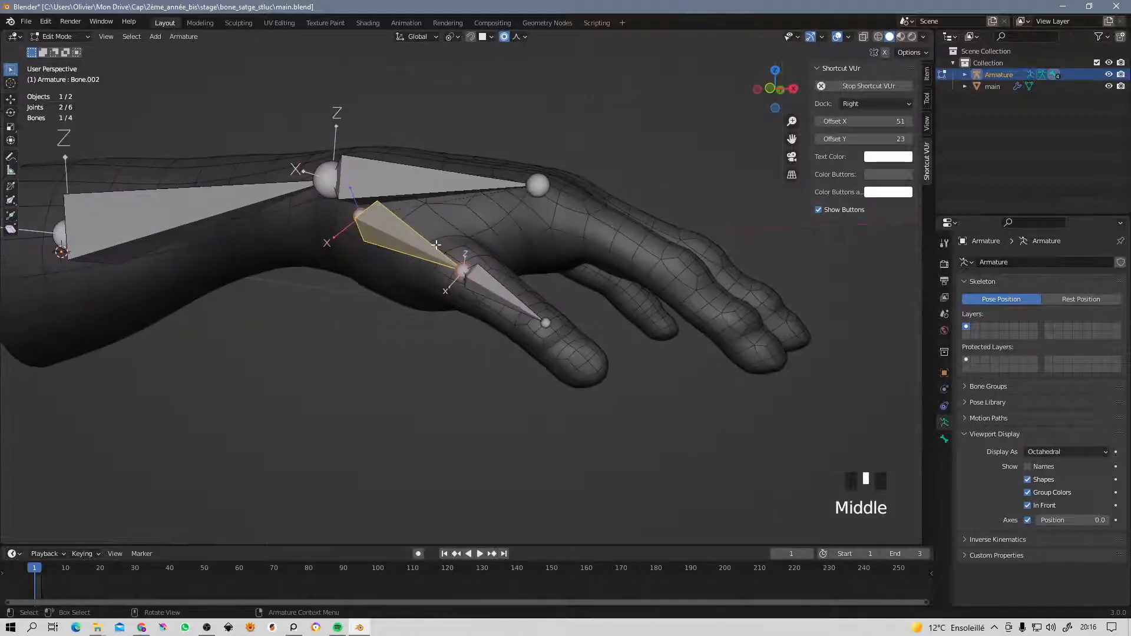
pyautogui.press('KP_3')
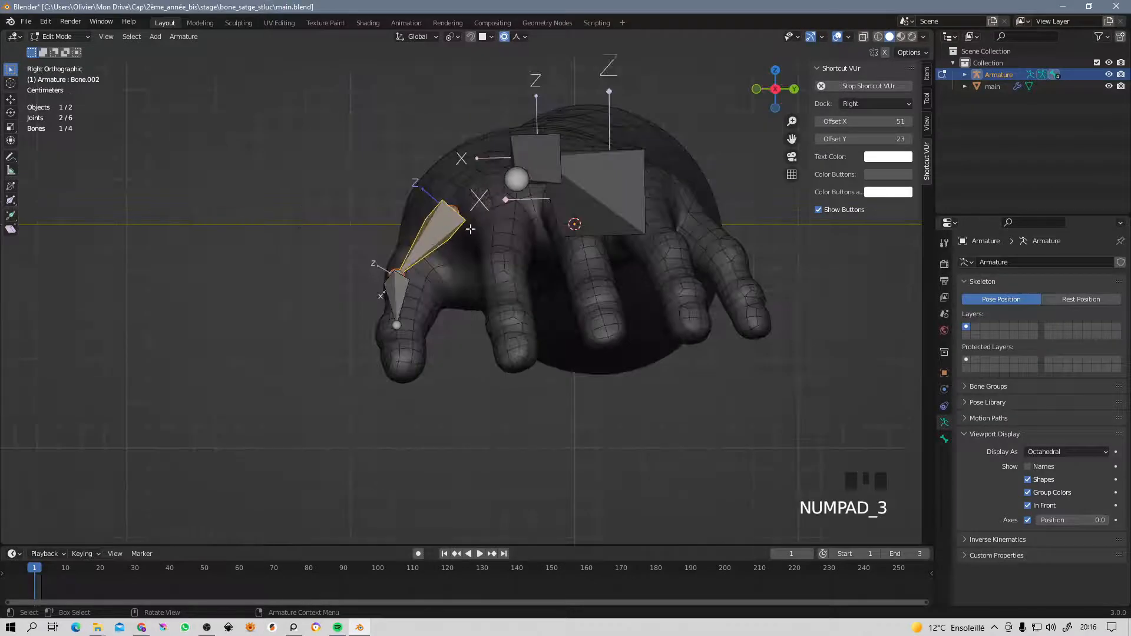
pyautogui.keyDown('shift'); pyautogui.click(417, 272); pyautogui.keyUp('shift')
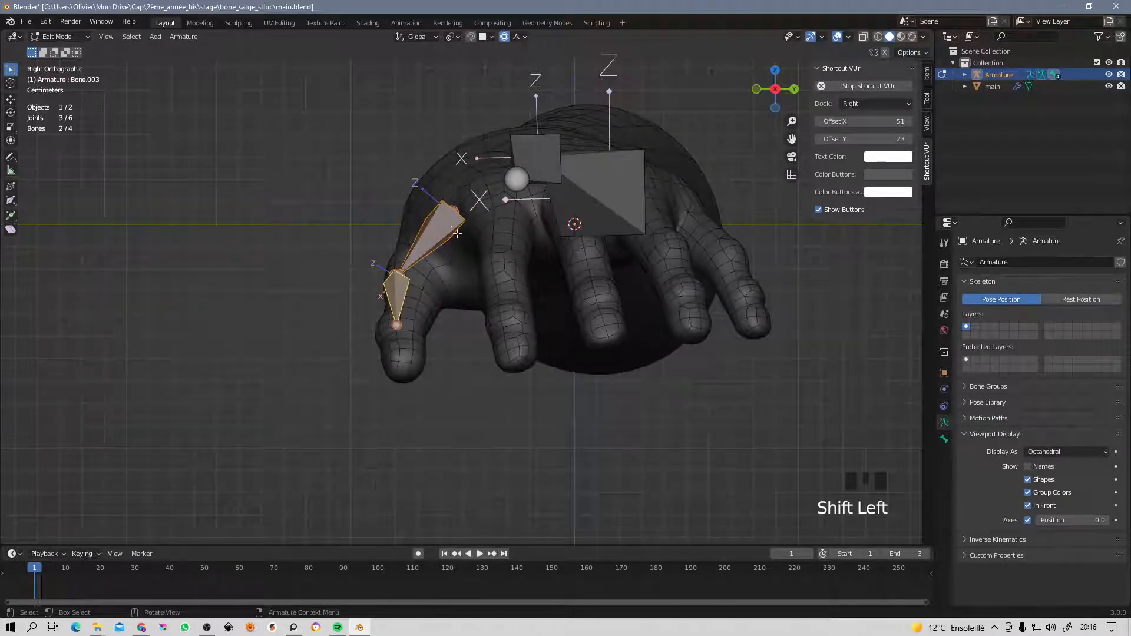
pyautogui.hotkey('ctrl', 'r')
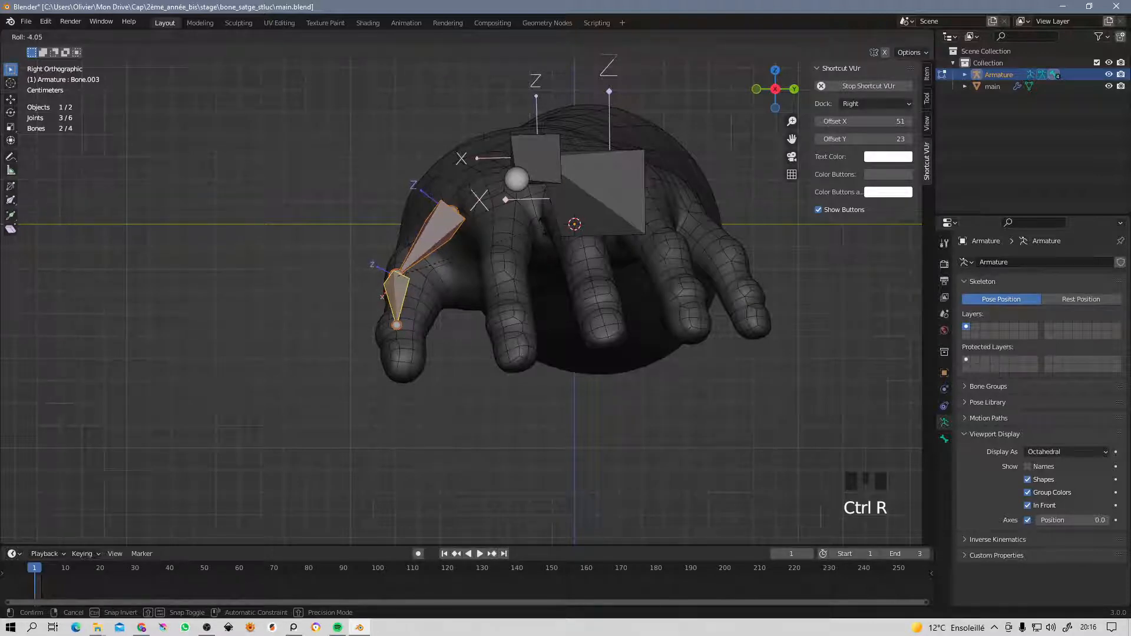
pyautogui.click(536, 218)
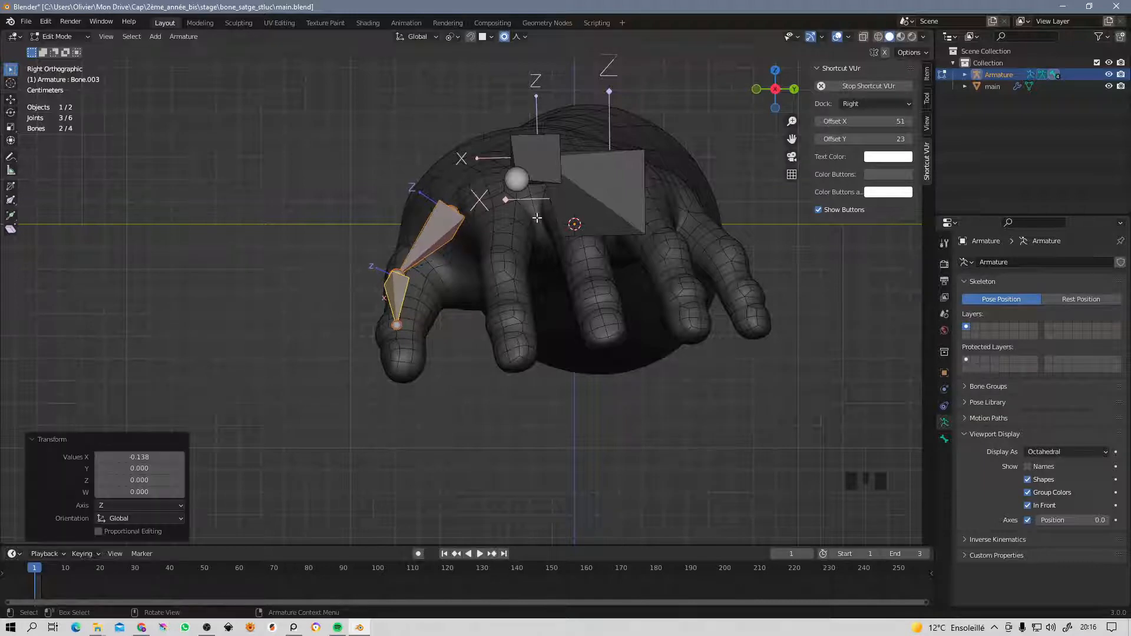
# Roll the second thumb bone slightly further on its own to align its axes with the thumb.
pyautogui.click(402, 283)
pyautogui.hotkey('ctrl', 'r')
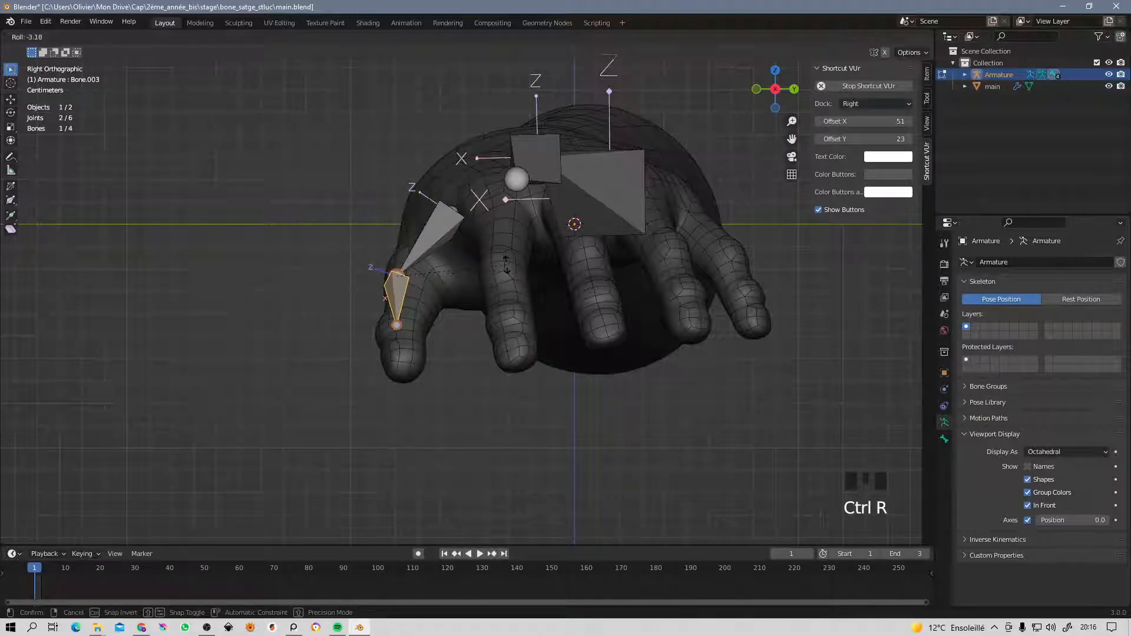
pyautogui.click(505, 263)
# Lower the second thumb bone's tip joint about 0.0008 m and raise the joint between the two thumb bones about 0.002 m.
pyautogui.moveTo(505, 263); pyautogui.dragTo(566, 359, button='middle')
pyautogui.click(564, 357)
pyautogui.press('KP_3')
pyautogui.press('KP_1')
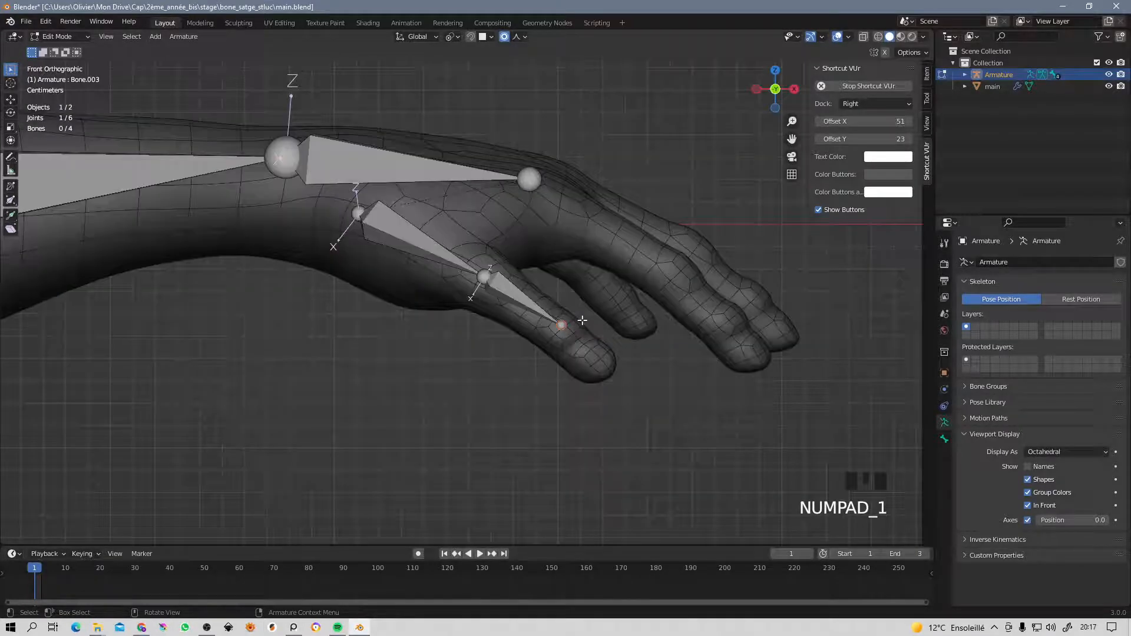
pyautogui.press('g')
pyautogui.click(581, 323)
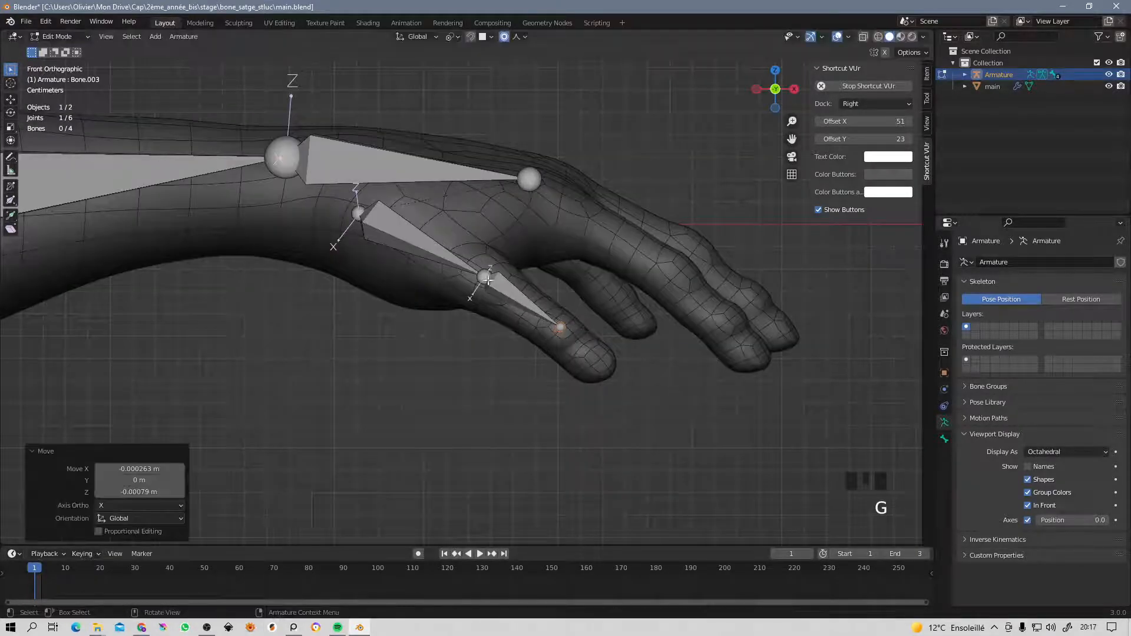
pyautogui.press('g')
pyautogui.click(589, 309)
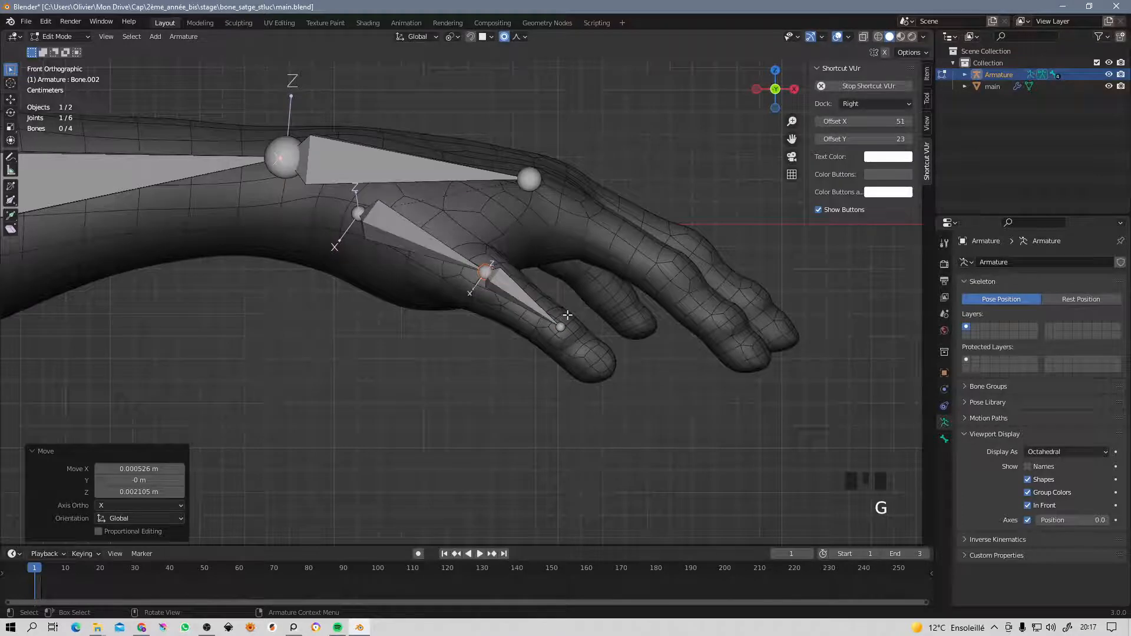
# Move the second thumb bone's tip joint in top view by about 0.0005 m in X and -0.002 m in Y.
pyautogui.press('KP_7')
pyautogui.click(564, 365)
pyautogui.press('h')
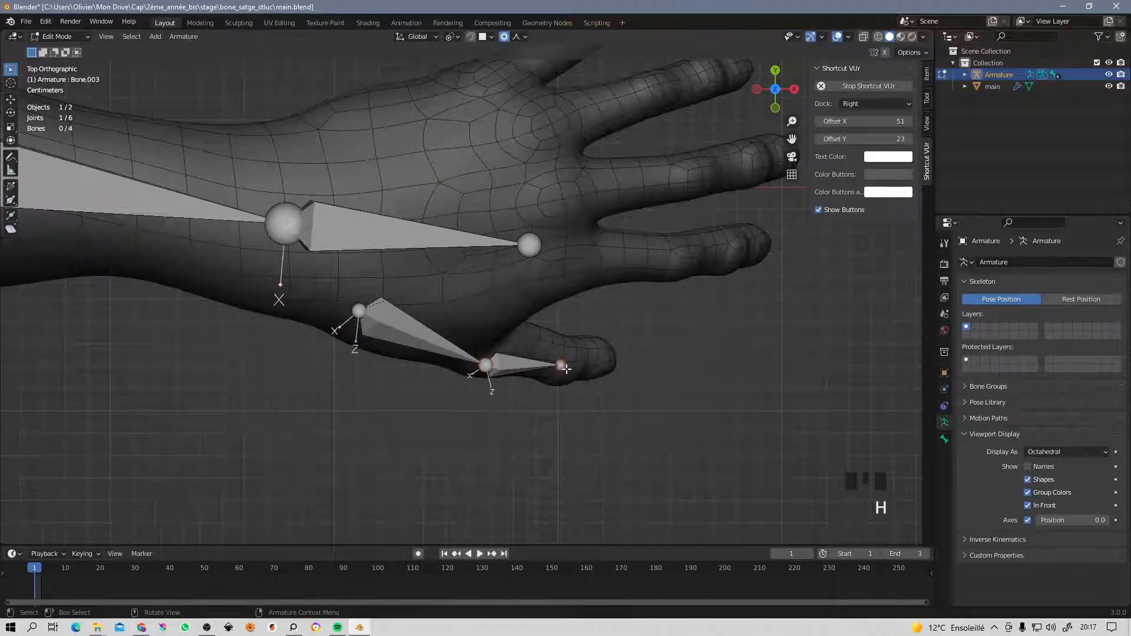
pyautogui.press('g')
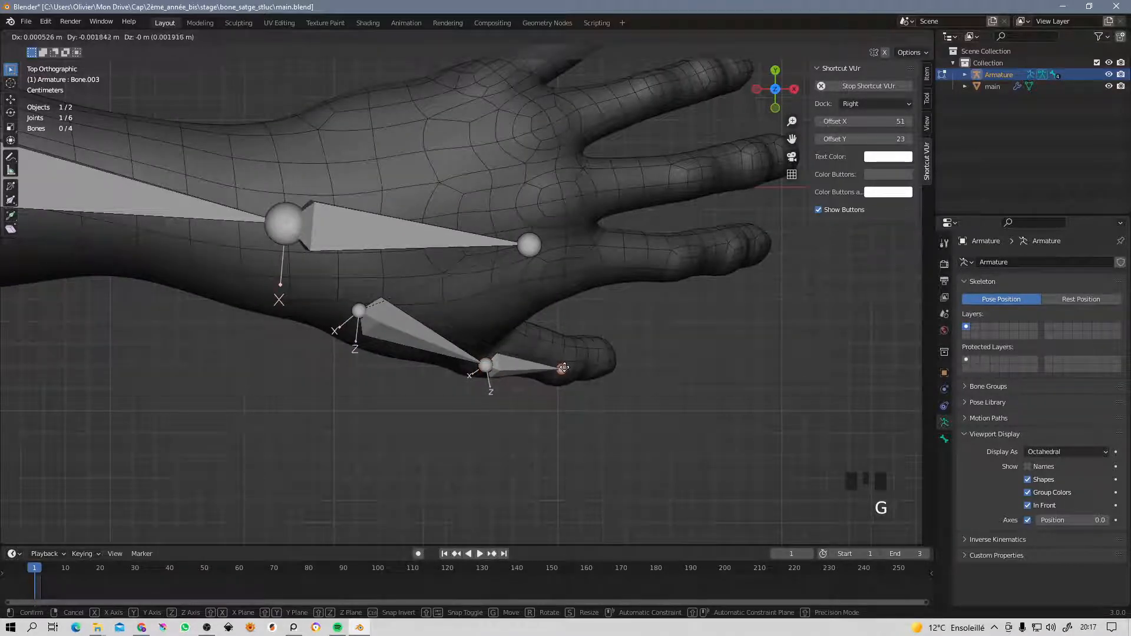
pyautogui.click(564, 367)
pyautogui.press('KP_3')
pyautogui.press('KP_1')
# Move the first thumb bone's base joint in front view by about 0.0005 m in X and -0.0026 m in Z.
pyautogui.moveTo(579, 364); pyautogui.dragTo(577, 260, button='middle')
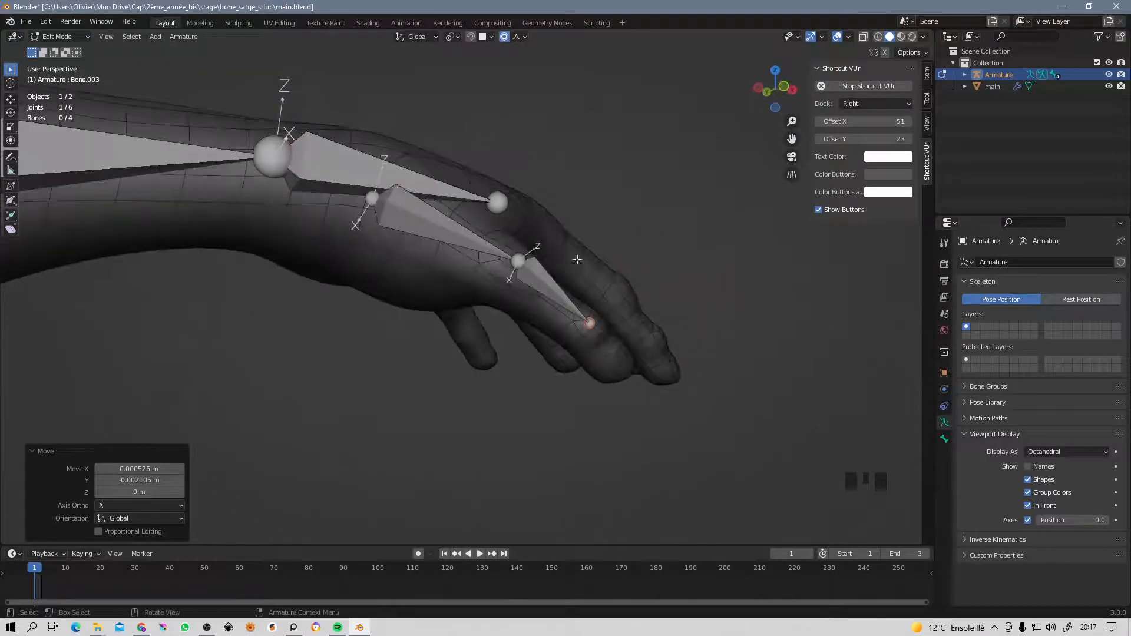
pyautogui.click(390, 202)
pyautogui.press('KP_3')
pyautogui.press('KP_1')
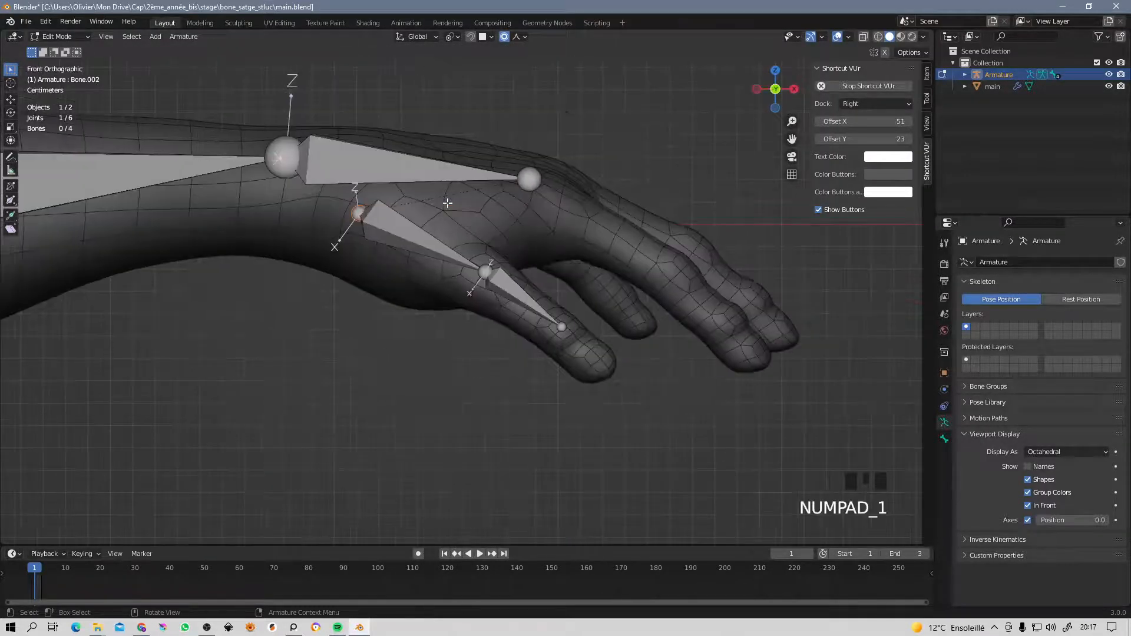
pyautogui.press('g')
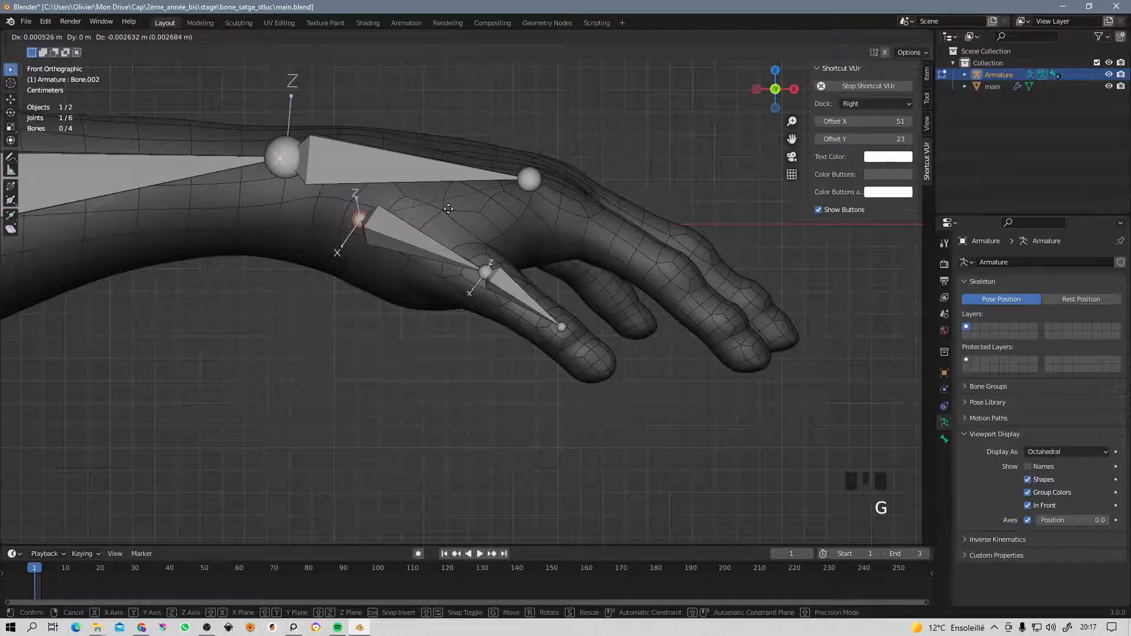
pyautogui.click(448, 204)
# Fine-tune the first thumb bone's base joint and the joint between the two thumb bones so they sit inside the thumb mesh.
pyautogui.moveTo(447, 204); pyautogui.dragTo(386, 189, button='middle')
pyautogui.press('g')
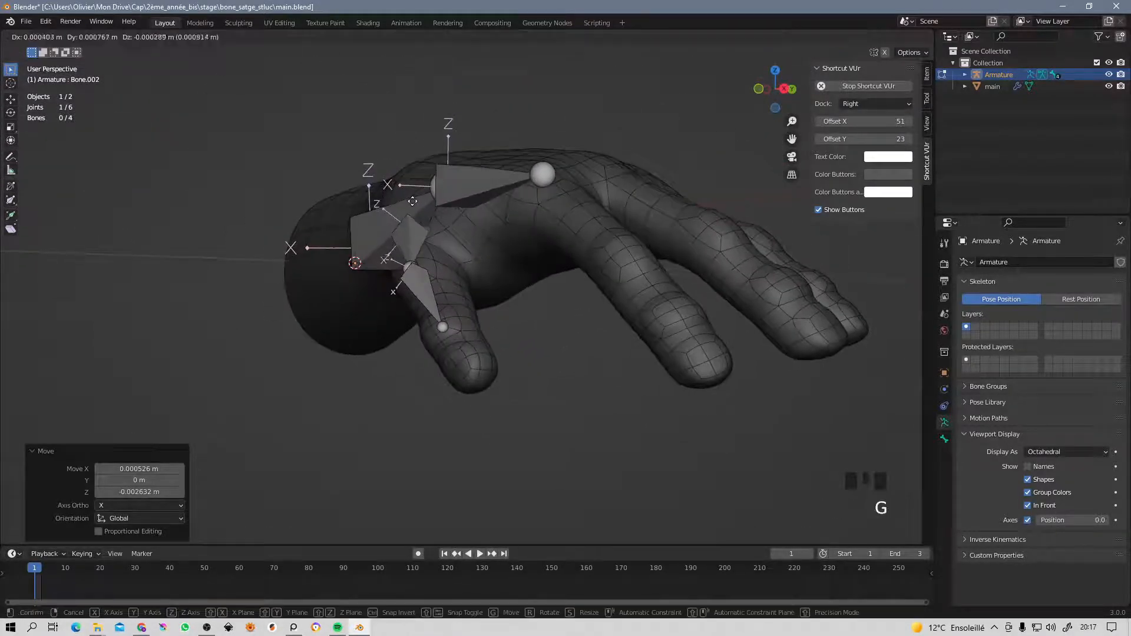
pyautogui.click(415, 199)
pyautogui.moveTo(410, 263); pyautogui.dragTo(533, 307, button='middle')
pyautogui.press('g')
pyautogui.click(425, 263)
pyautogui.press('g')
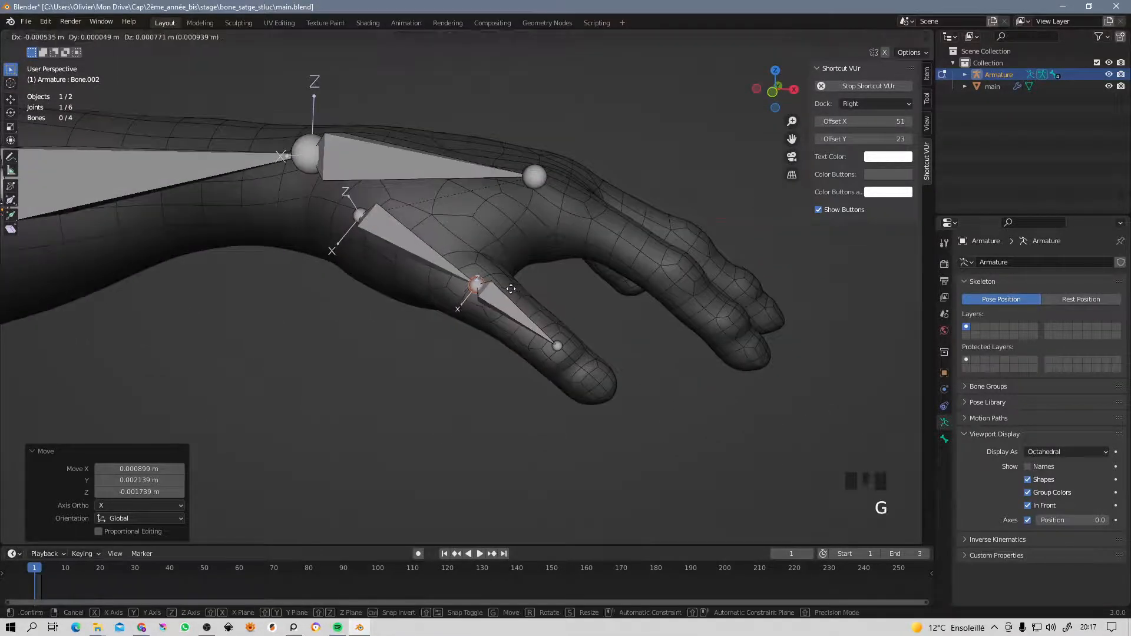
pyautogui.click(543, 327)
# Extrude a third thumb bone from the tip joint to the thumb's end, about 0.024 m in X and -0.022 m in Z.
pyautogui.click(559, 344)
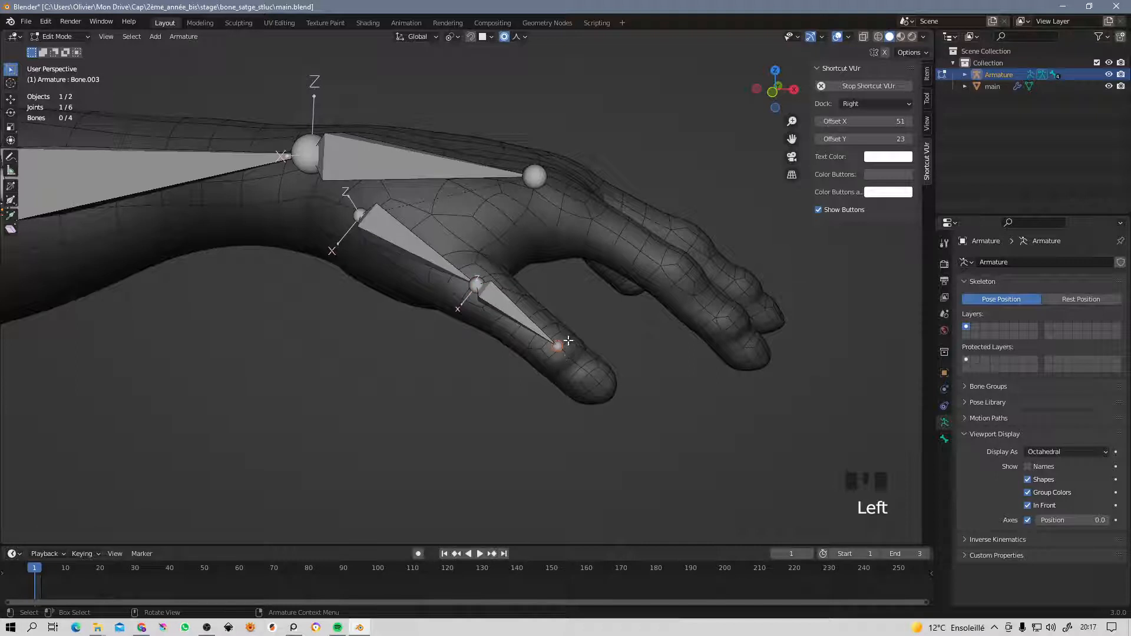
pyautogui.keyDown('shift'); pyautogui.moveTo(567, 340); pyautogui.dragTo(548, 320, button='middle'); pyautogui.keyUp('shift')
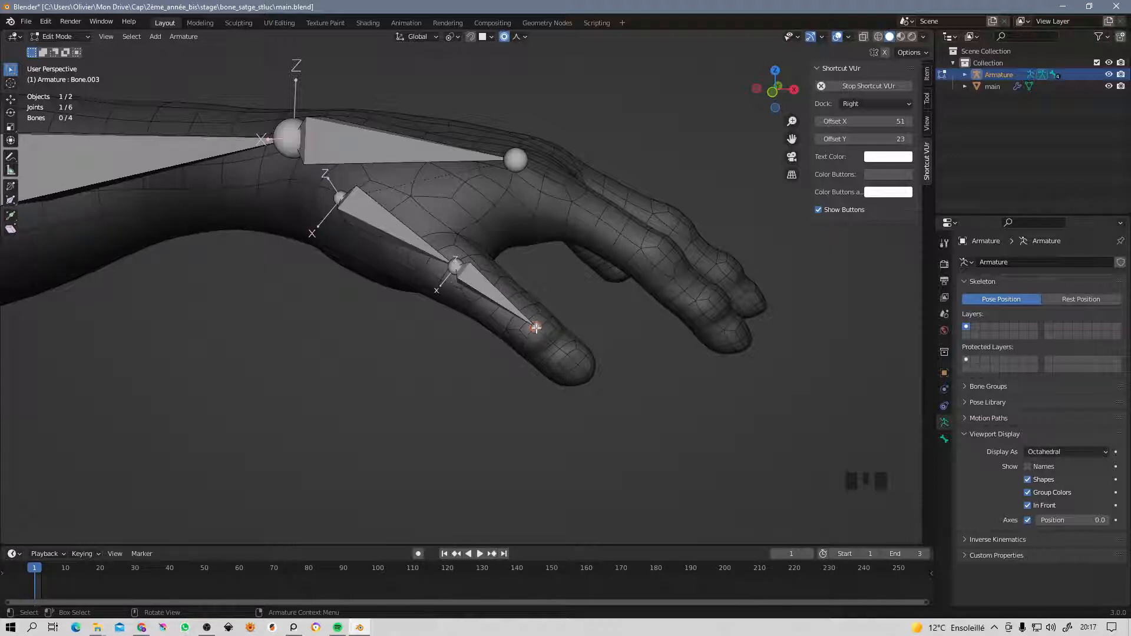
pyautogui.press('e')
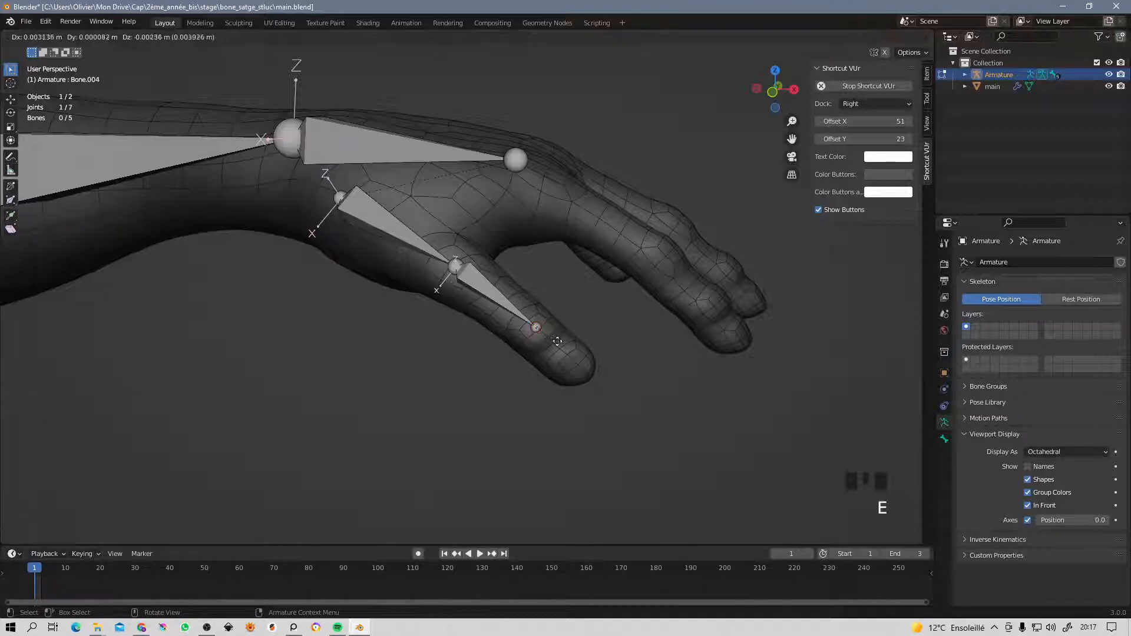
pyautogui.click(604, 387)
# In top view, shift the third thumb bone's tip about 0.0034 m in Y and its base joint about 0.0008 m in X and 0.0005 m in Y.
pyautogui.press('KP_7')
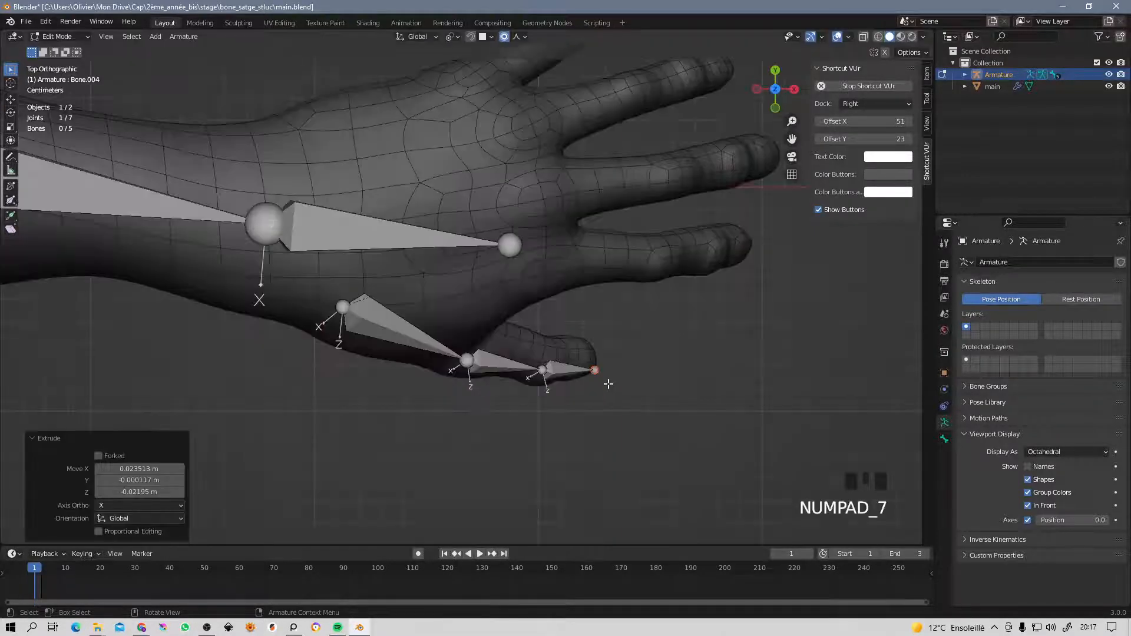
pyautogui.press('g')
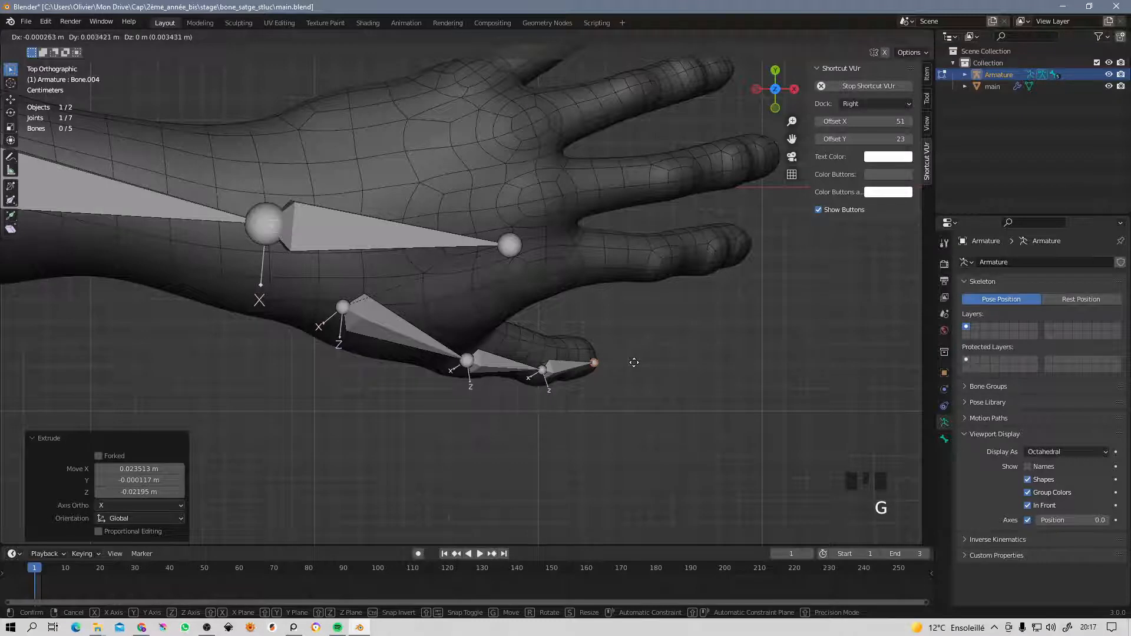
pyautogui.click(631, 362)
pyautogui.click(541, 369)
pyautogui.press('g')
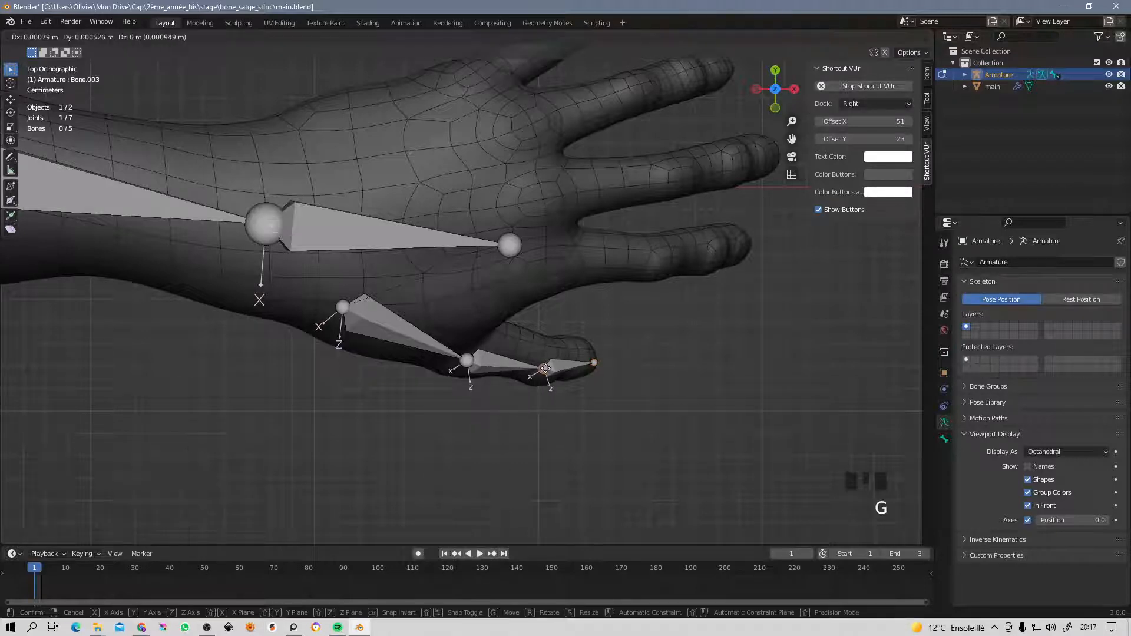
pyautogui.click(545, 369)
# Move the joint between the first and second thumb bones in front view by about -0.0008 m in X and 0.0005 m in Z.
pyautogui.press('KP_3')
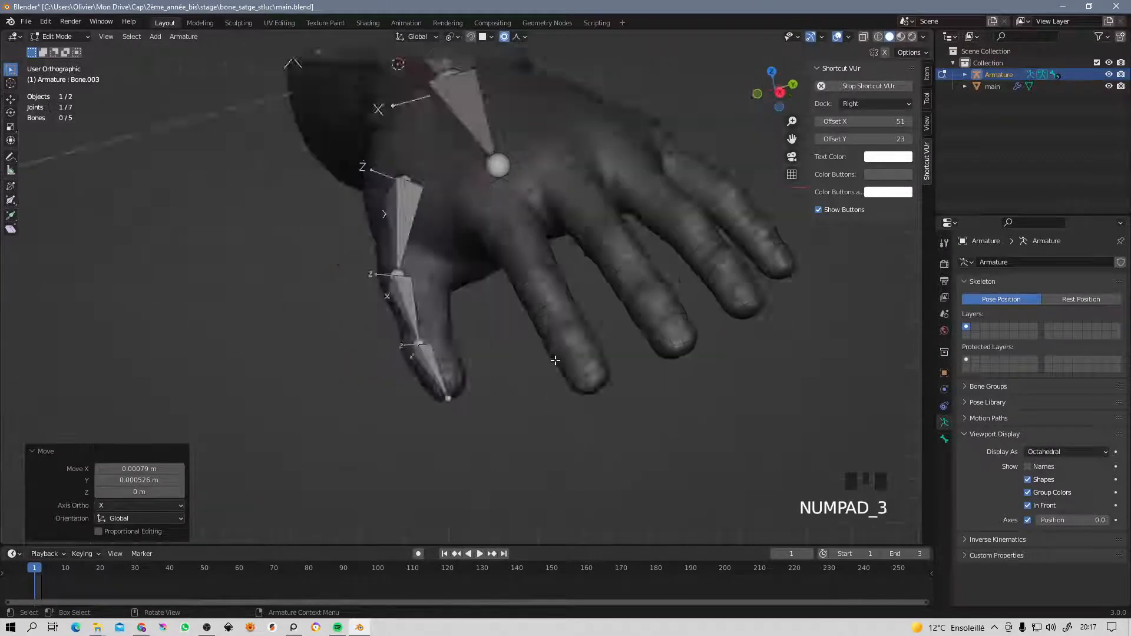
pyautogui.press('KP_1')
pyautogui.click(466, 257)
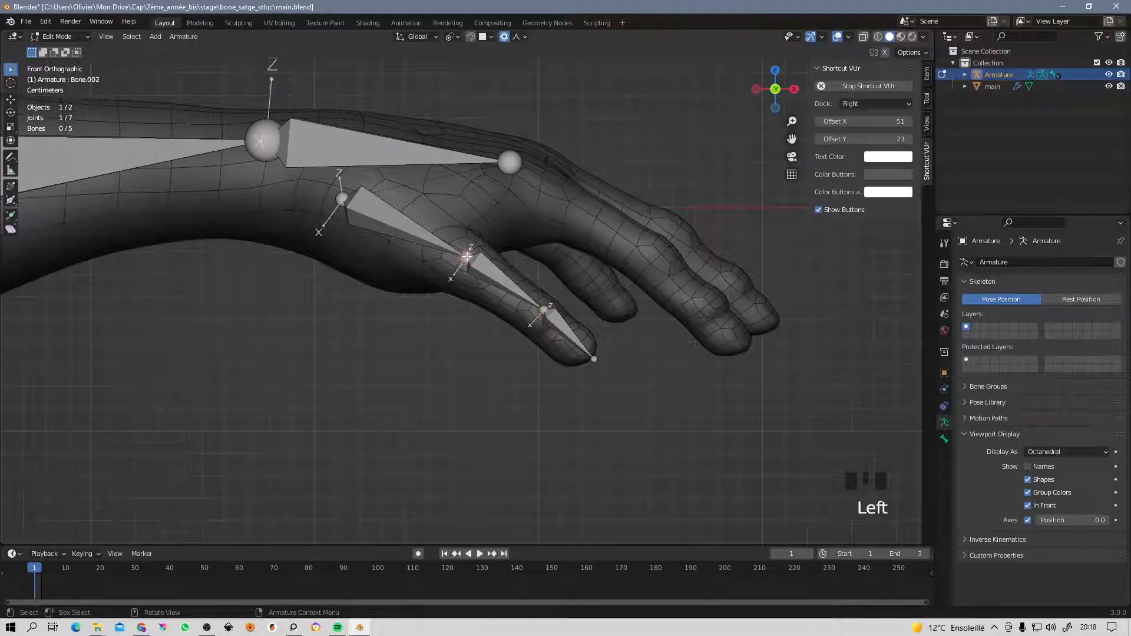
pyautogui.press('g')
pyautogui.click(465, 257)
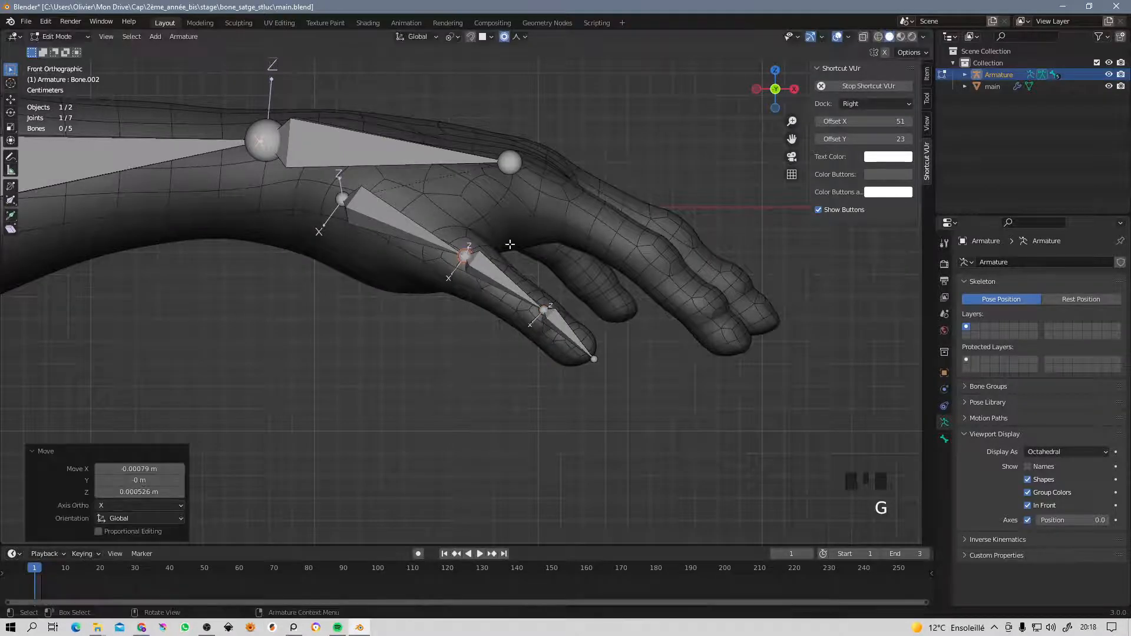
# Nudge the third thumb bone's tip joint from two angles to centre it in the thumb's end.
pyautogui.moveTo(465, 257); pyautogui.dragTo(377, 350, button='middle')
pyautogui.click(382, 369)
pyautogui.press('g')
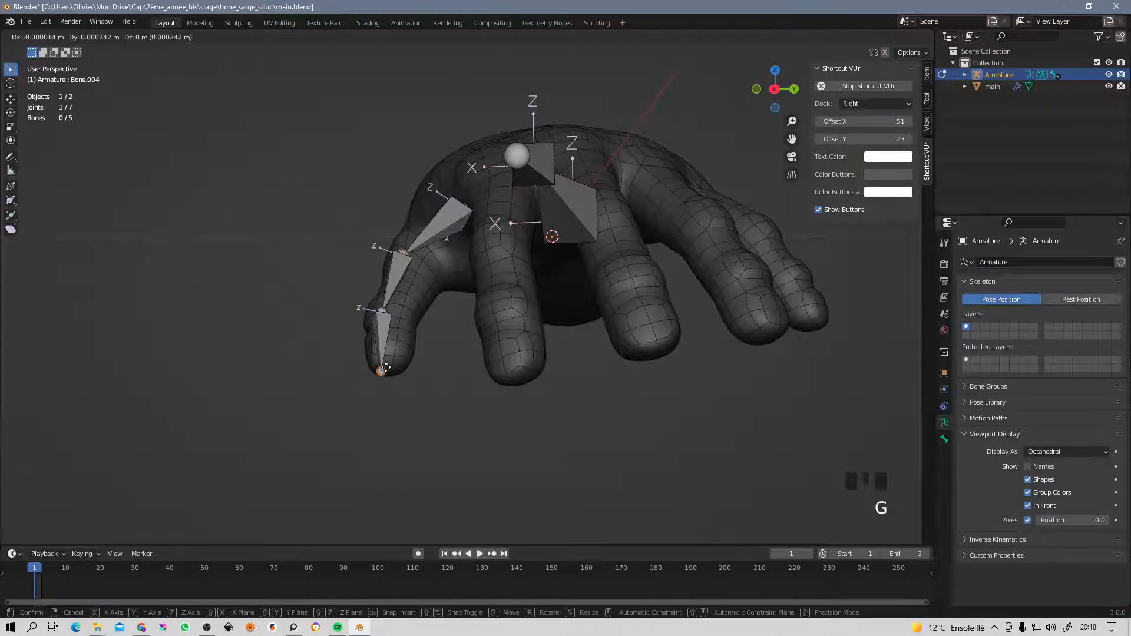
pyautogui.click(383, 370)
pyautogui.moveTo(414, 363); pyautogui.dragTo(516, 325, button='middle')
pyautogui.press('g')
pyautogui.click(582, 336)
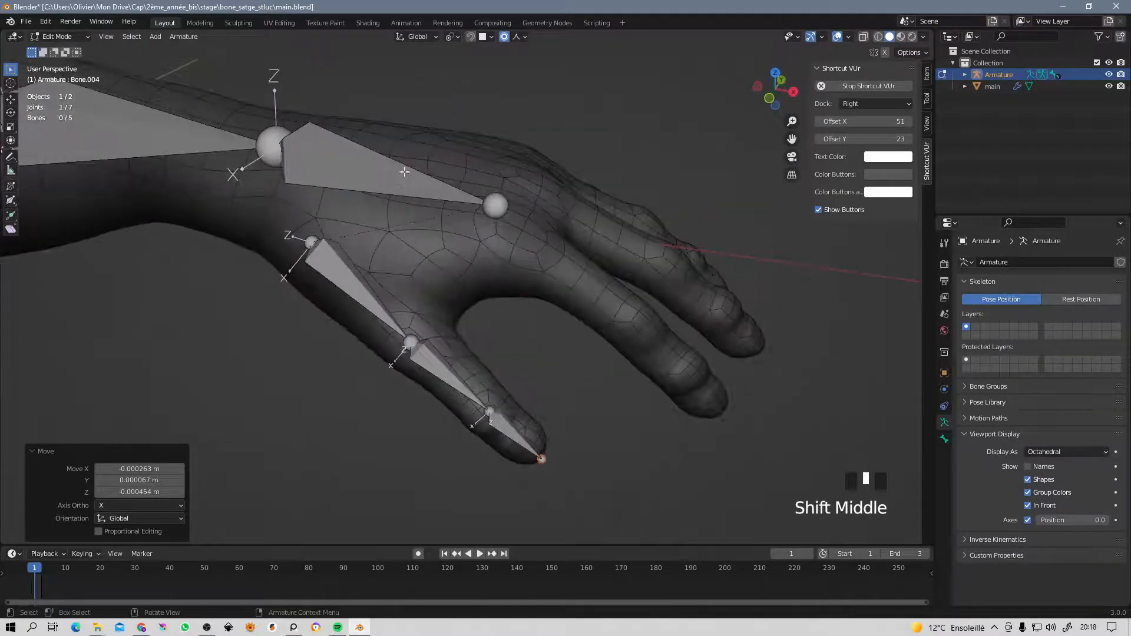
# Duplicate the hand bone in top view, offsetting the copy about 0.003 m in X and 0.029 m in Y.
pyautogui.click(402, 178)
pyautogui.press('KP_7')
pyautogui.keyDown('shift'); pyautogui.moveTo(402, 179); pyautogui.dragTo(469, 273, button='middle'); pyautogui.keyUp('shift')
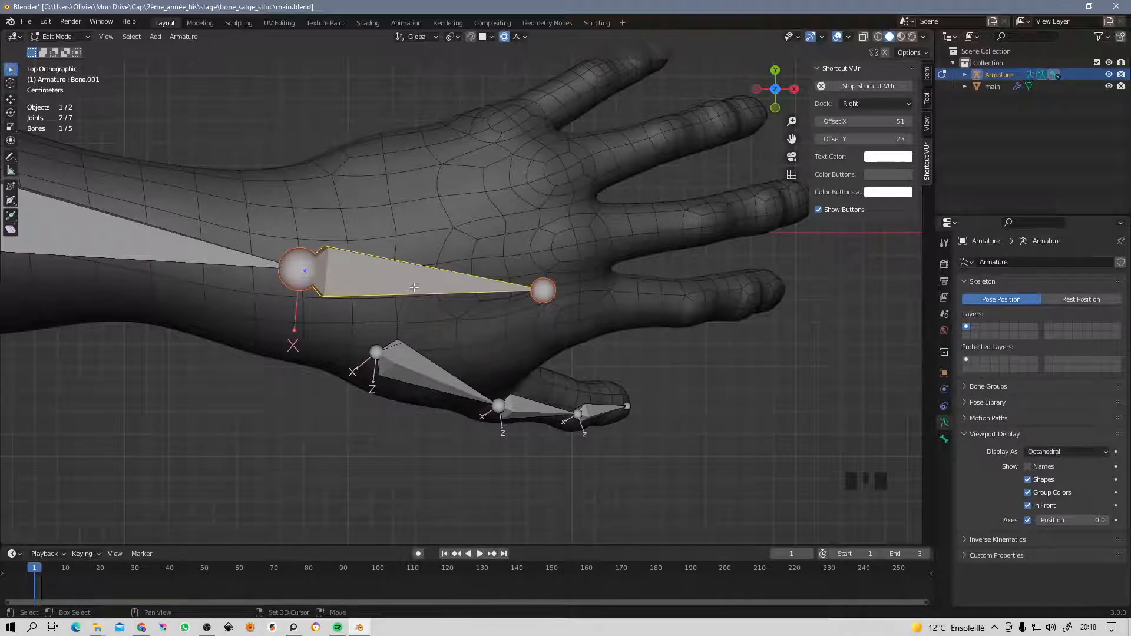
pyautogui.hotkey('shift', 'd')
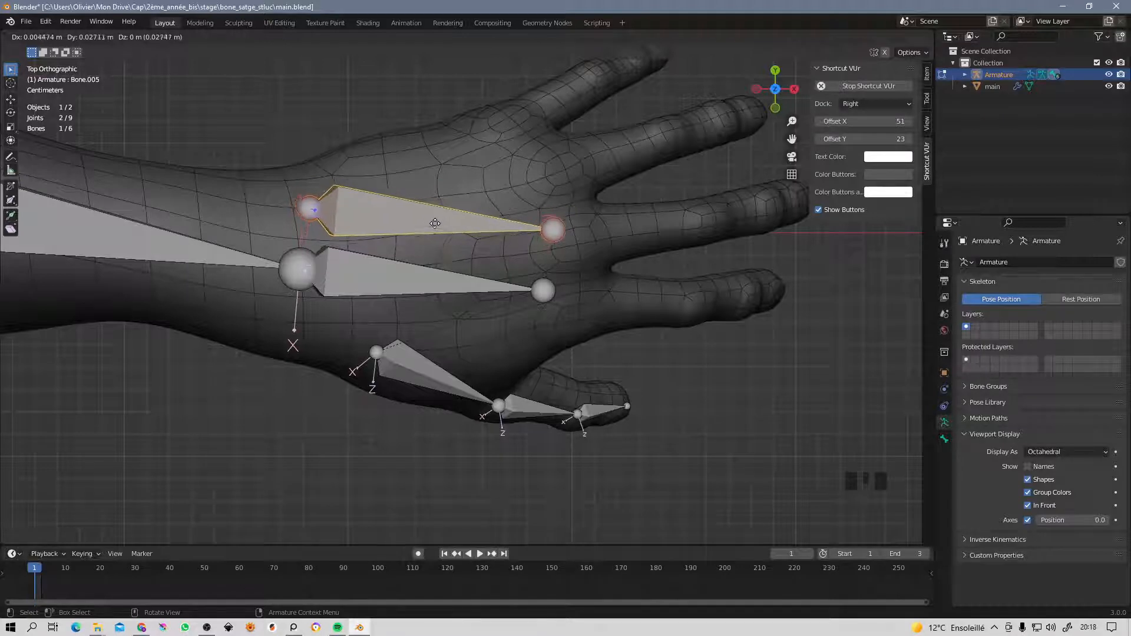
pyautogui.click(435, 221)
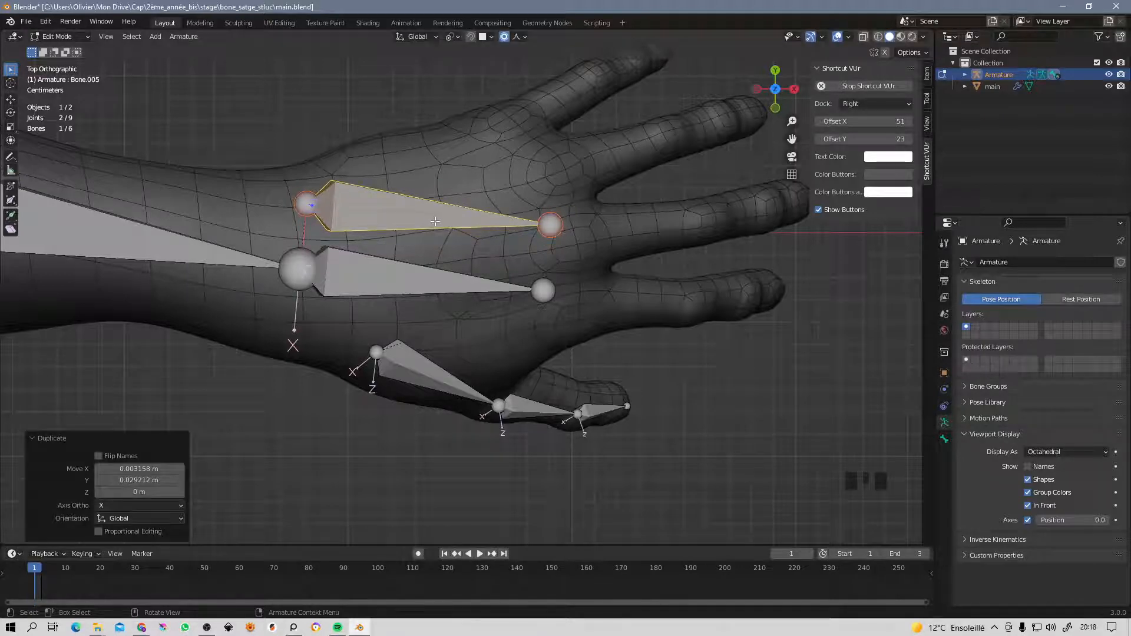
# Parent the duplicated bone to the original hand bone with the Keep Offset option.
pyautogui.click(304, 203)
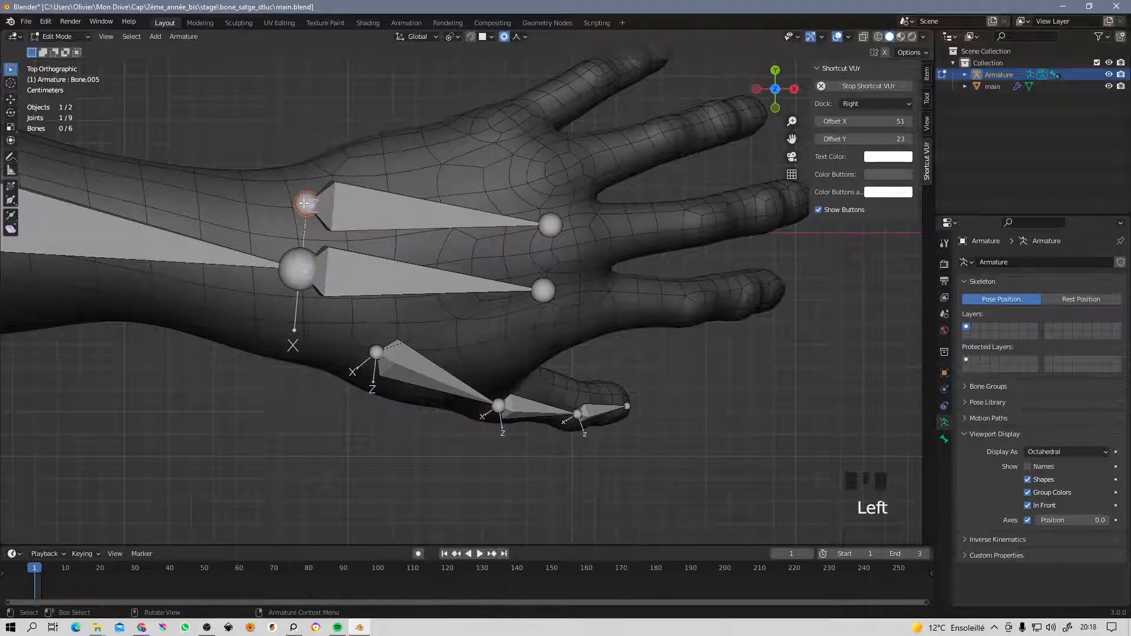
pyautogui.click(392, 211)
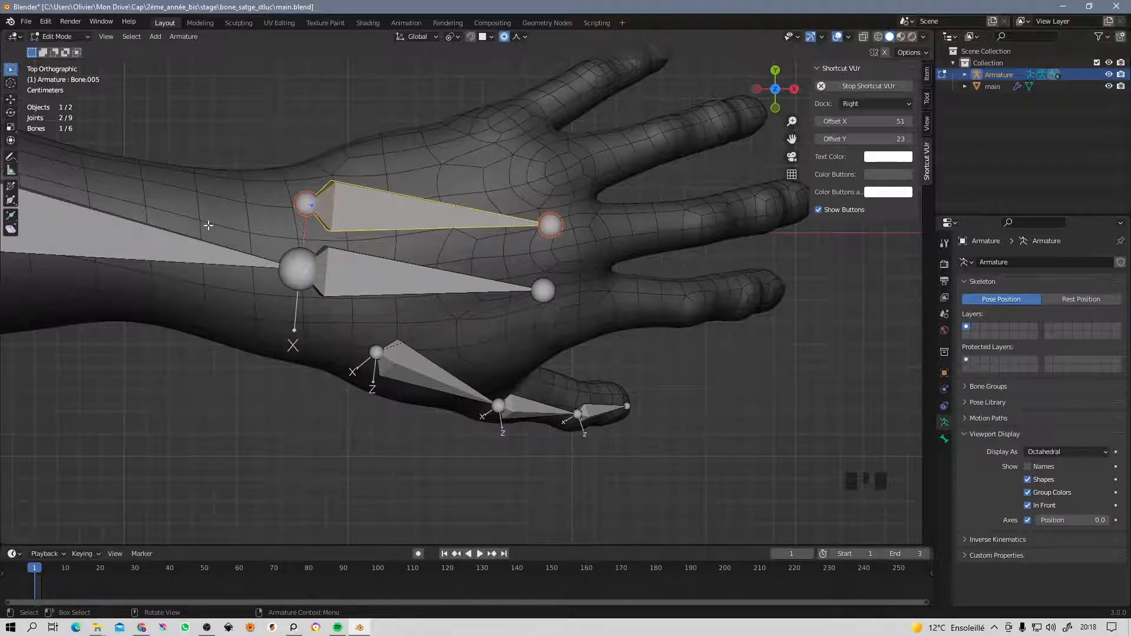
pyautogui.click(150, 231)
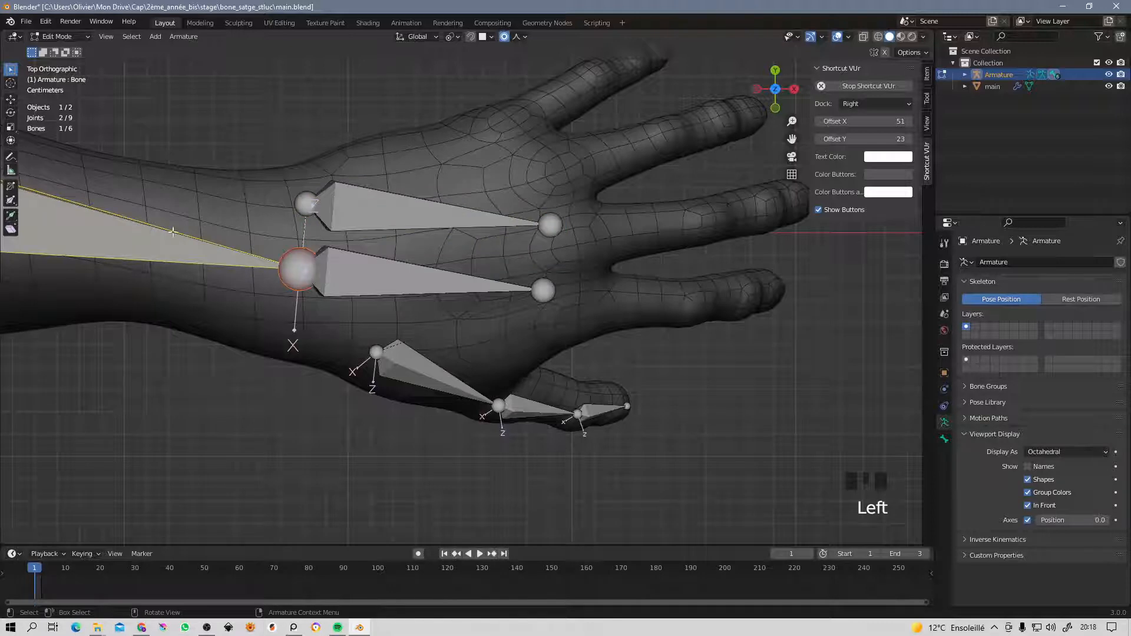
pyautogui.click(382, 228)
pyautogui.click(423, 263)
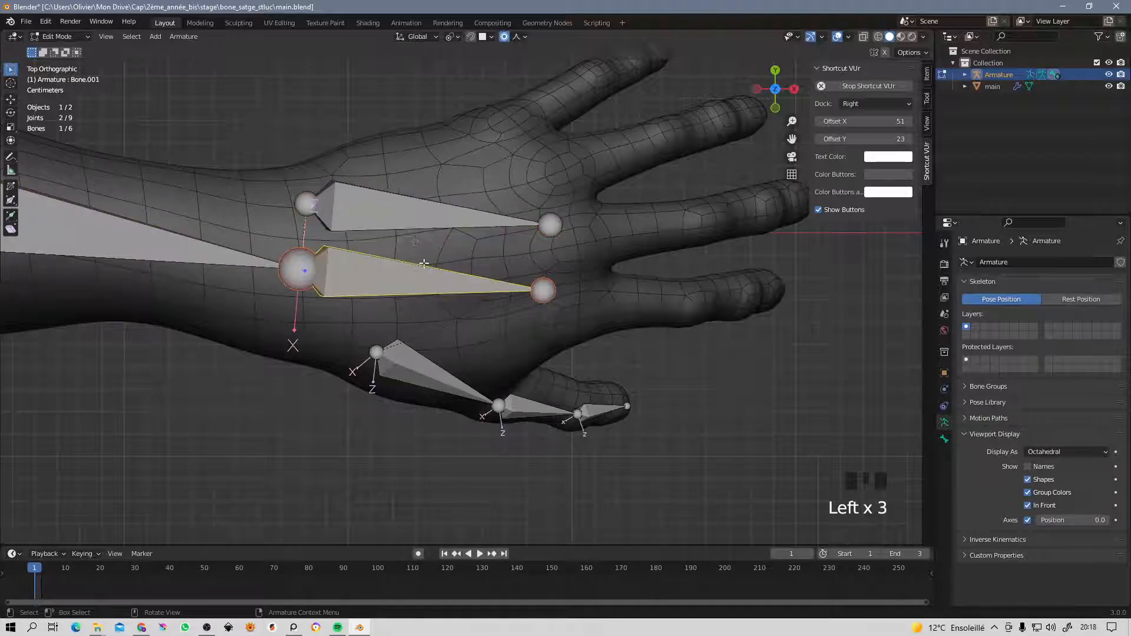
pyautogui.click(402, 217)
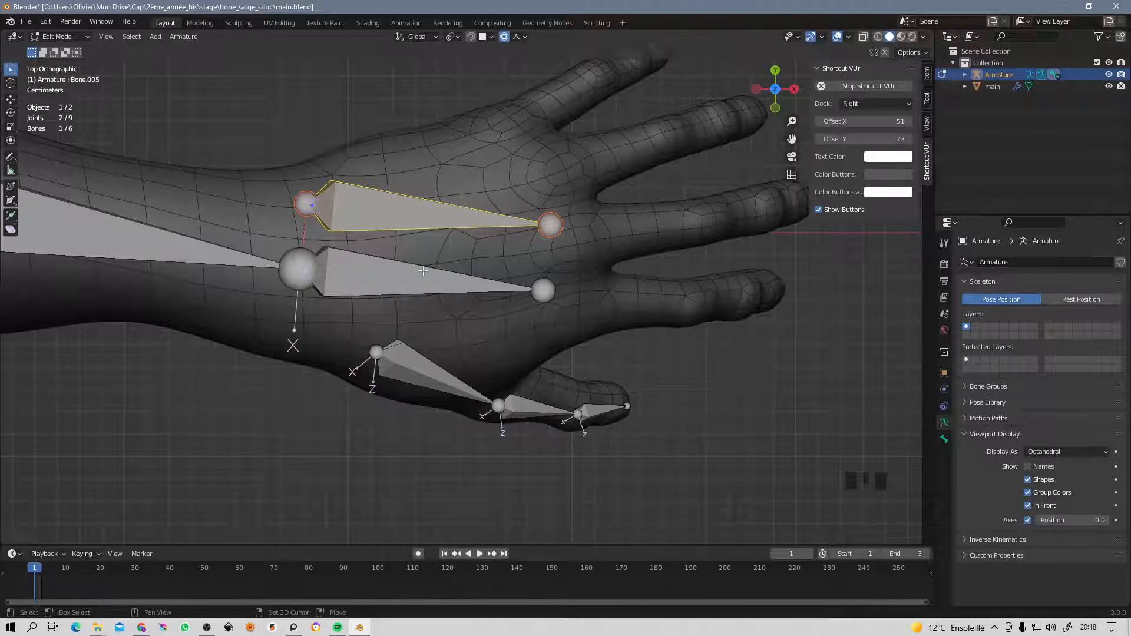
pyautogui.keyDown('shift'); pyautogui.click(406, 265); pyautogui.keyUp('shift')
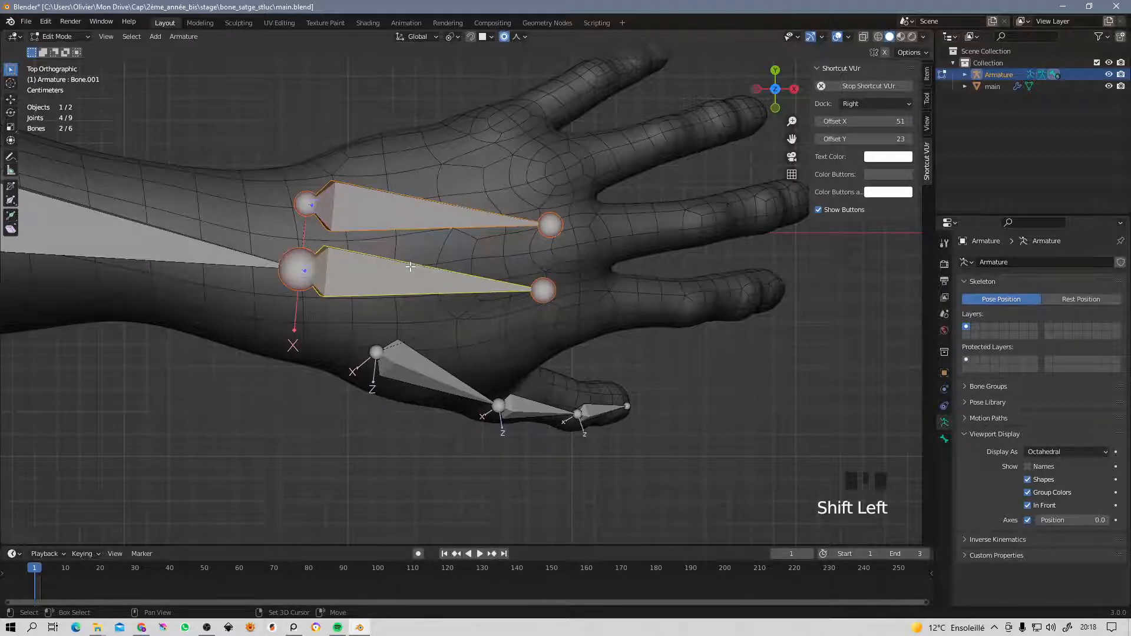
pyautogui.hotkey('ctrl', 'p')
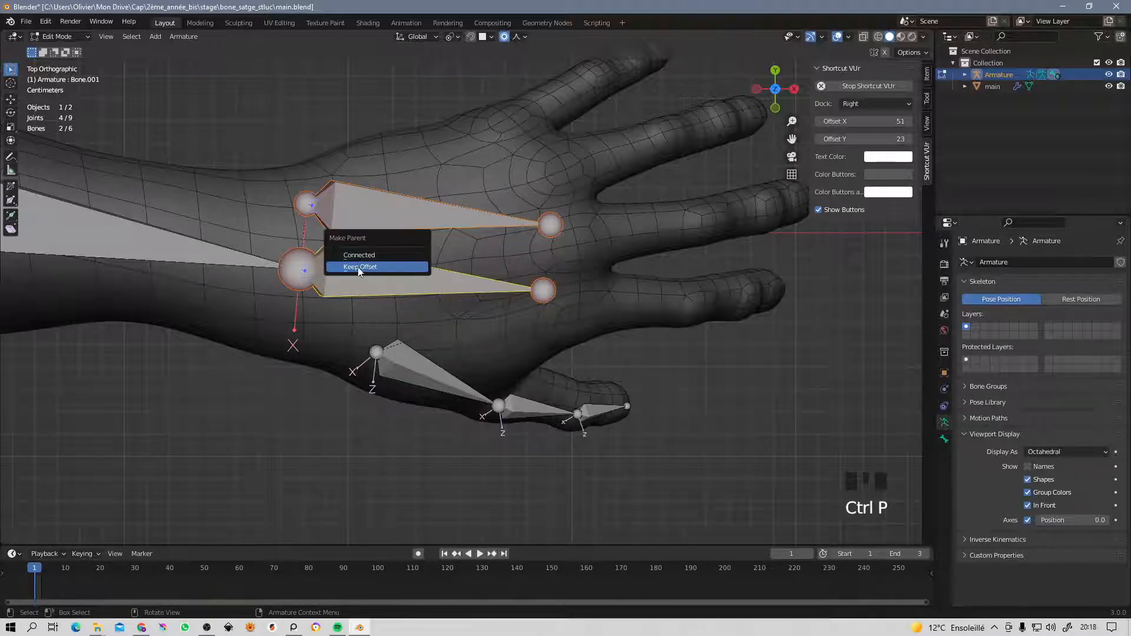
pyautogui.click(389, 270)
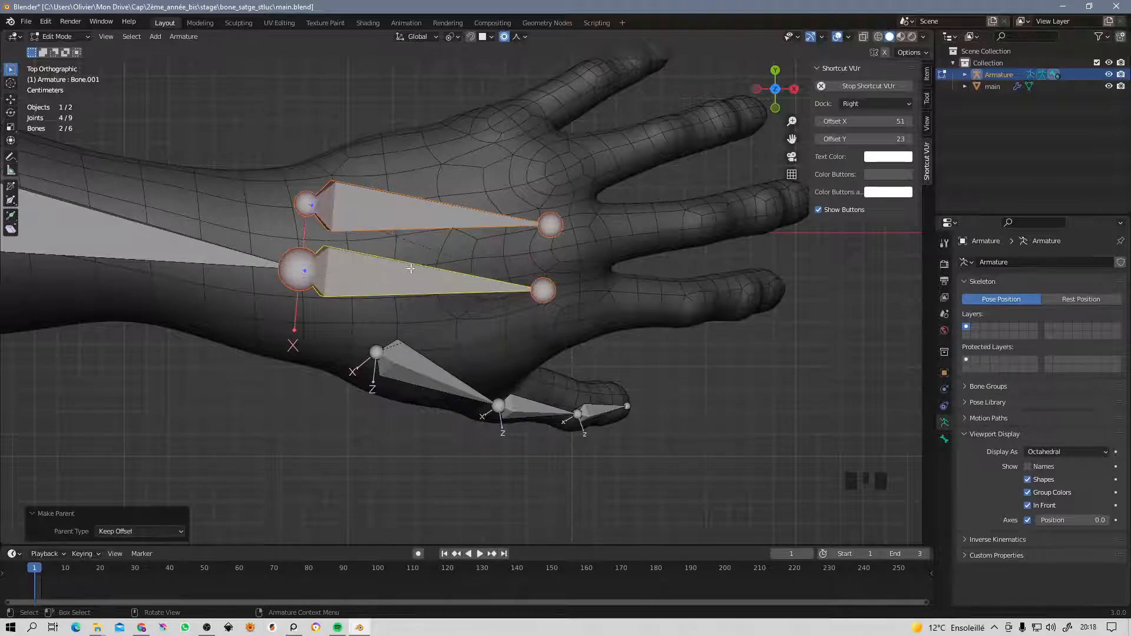
# Move the duplicated hand bone's tip joint in top view to the base knuckle of the little finger.
pyautogui.click(552, 221)
pyautogui.click(479, 285)
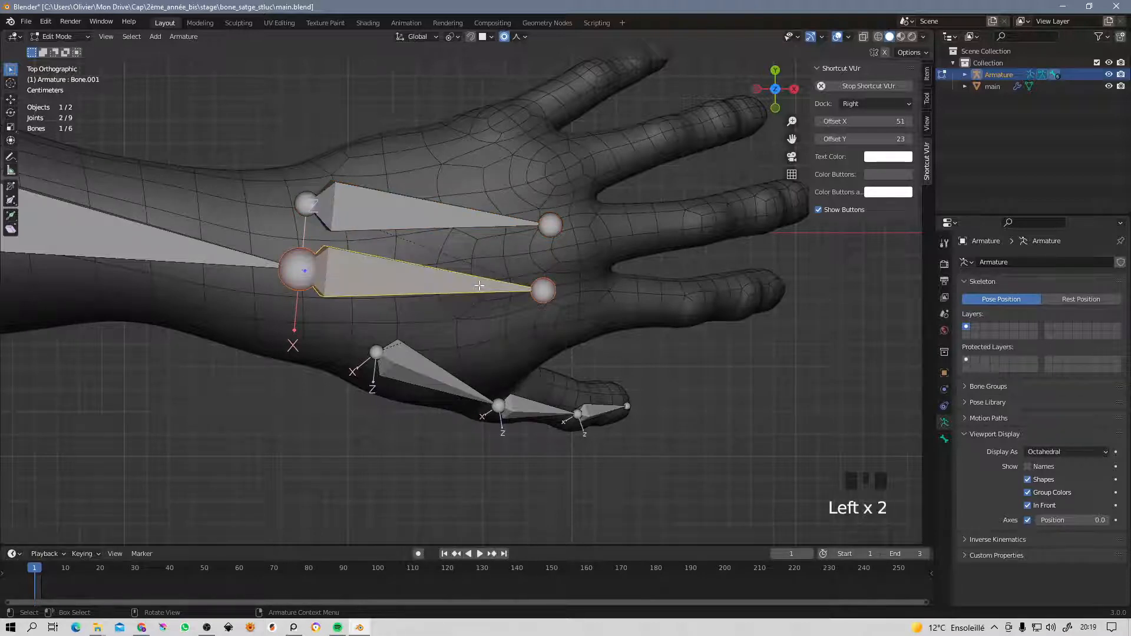
pyautogui.click(551, 223)
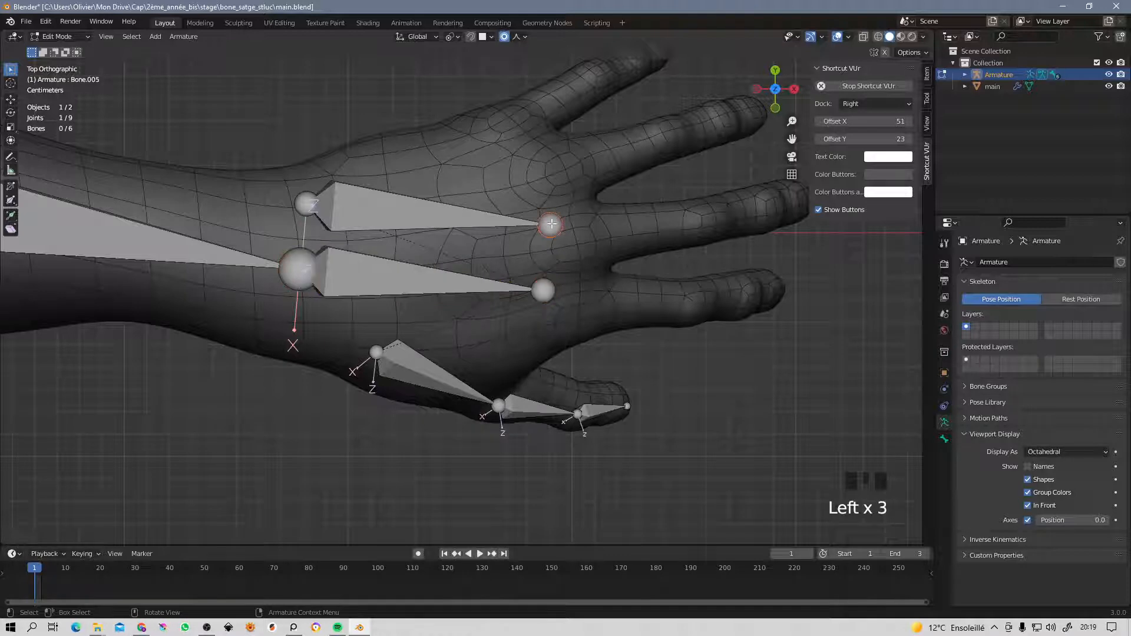
pyautogui.press('g')
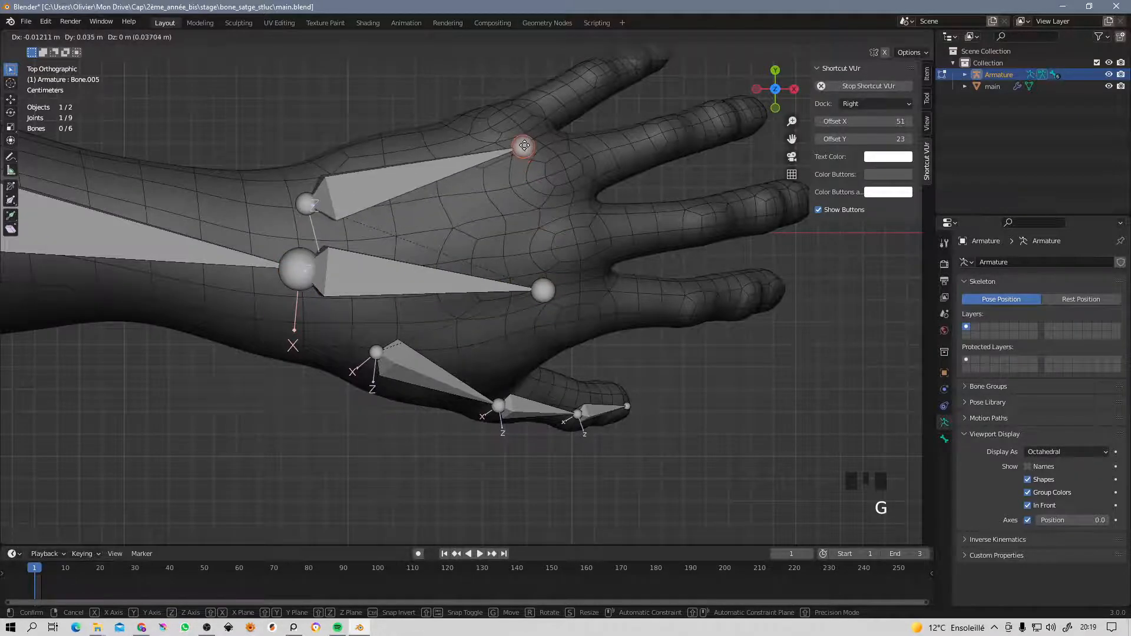
pyautogui.click(522, 149)
# Move the duplicated hand bone's base joint forward by about 0.012 m in X and slightly in Y, and select the whole bone.
pyautogui.click(303, 204)
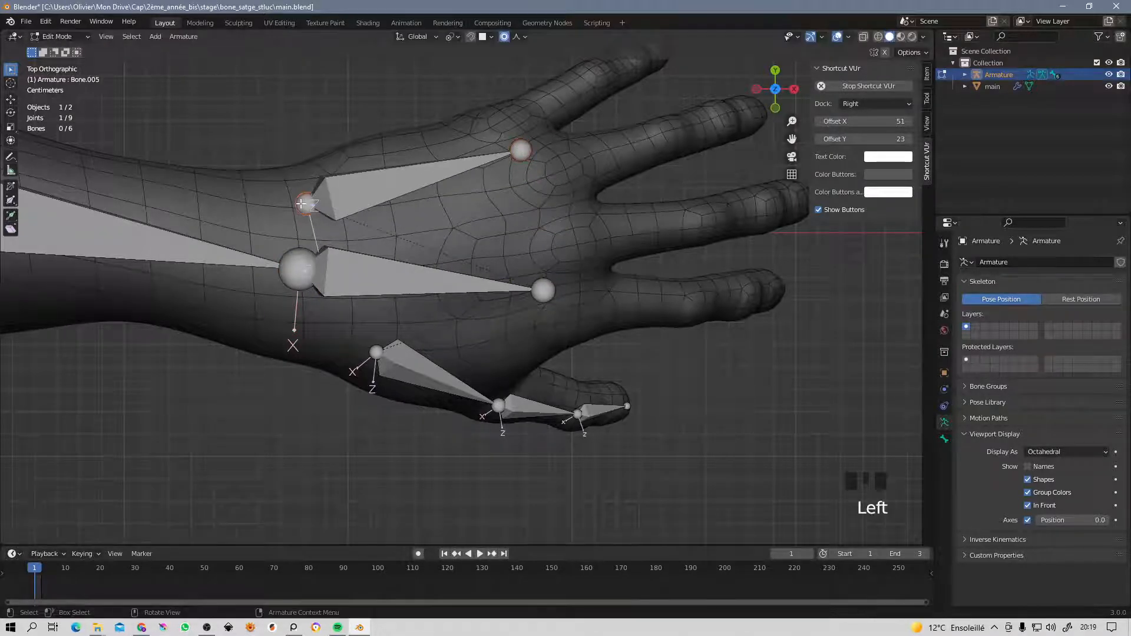
pyautogui.press('g')
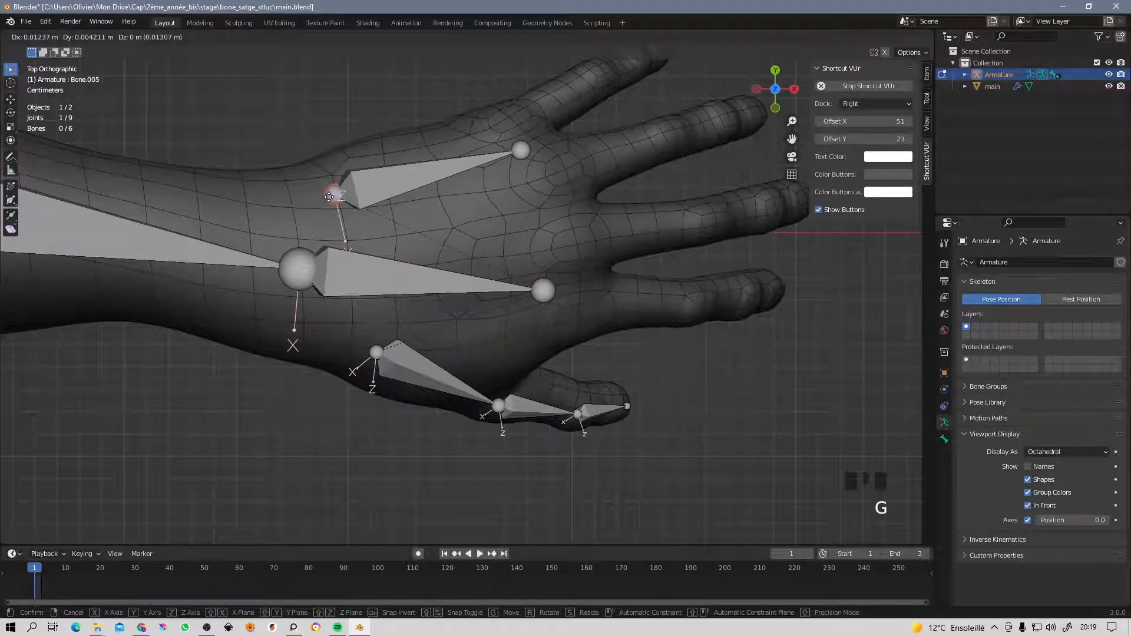
pyautogui.click(332, 198)
pyautogui.click(393, 184)
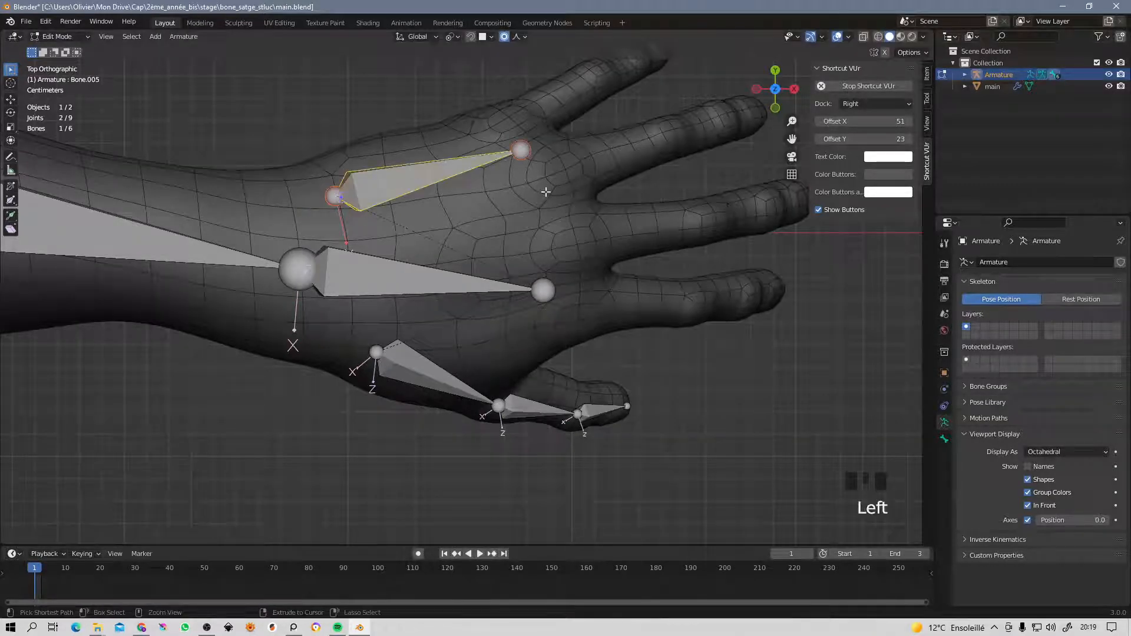
# Roll the duplicated bone on the little finger's side by about 12.5° and the main hand bone by about -5.7°.
pyautogui.hotkey('ctrl', 'r')
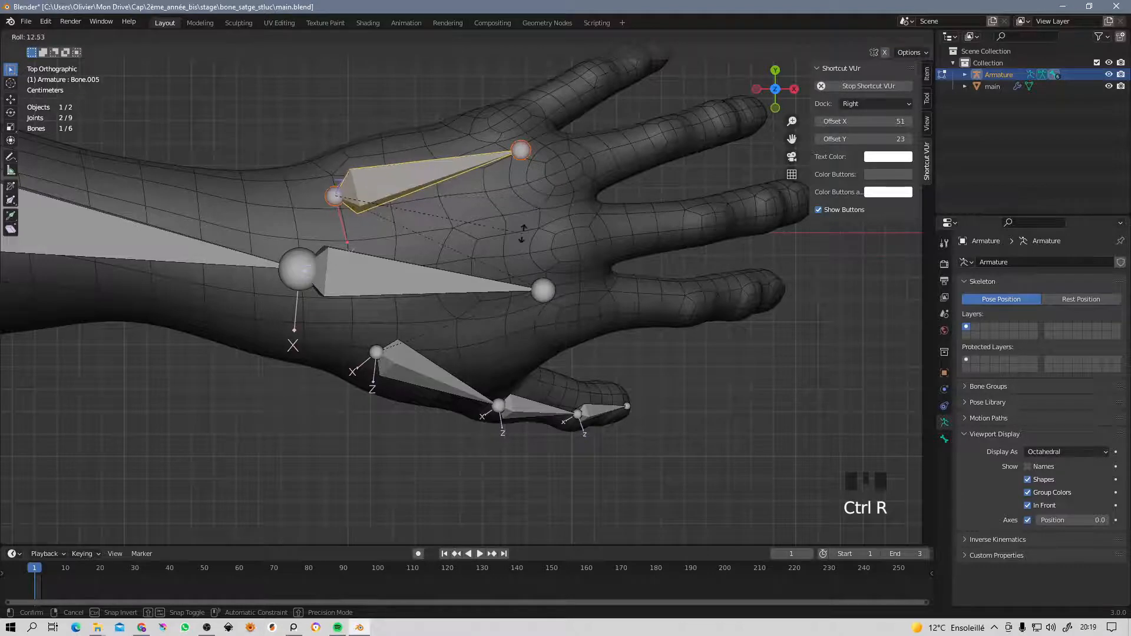
pyautogui.click(522, 238)
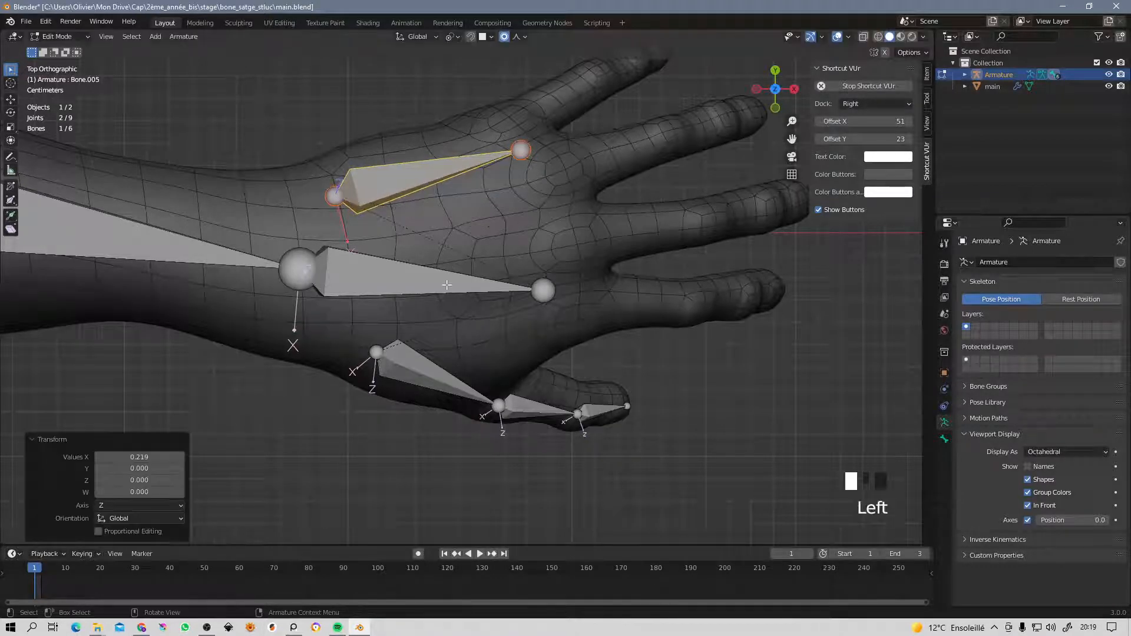
pyautogui.click(447, 277)
pyautogui.hotkey('ctrl', 'r')
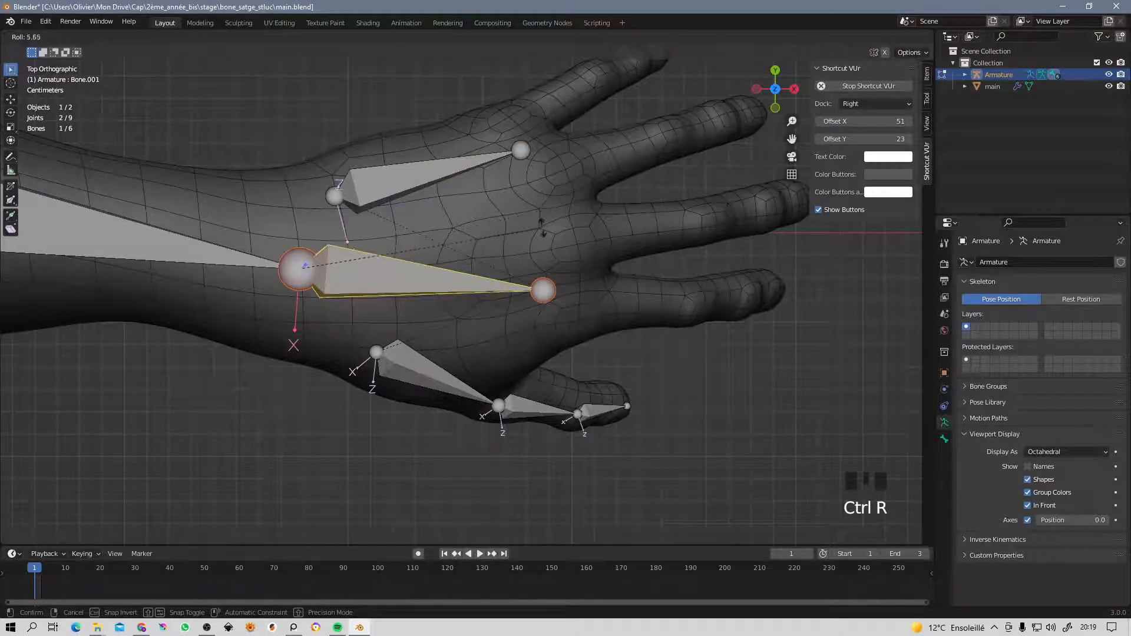
pyautogui.click(535, 186)
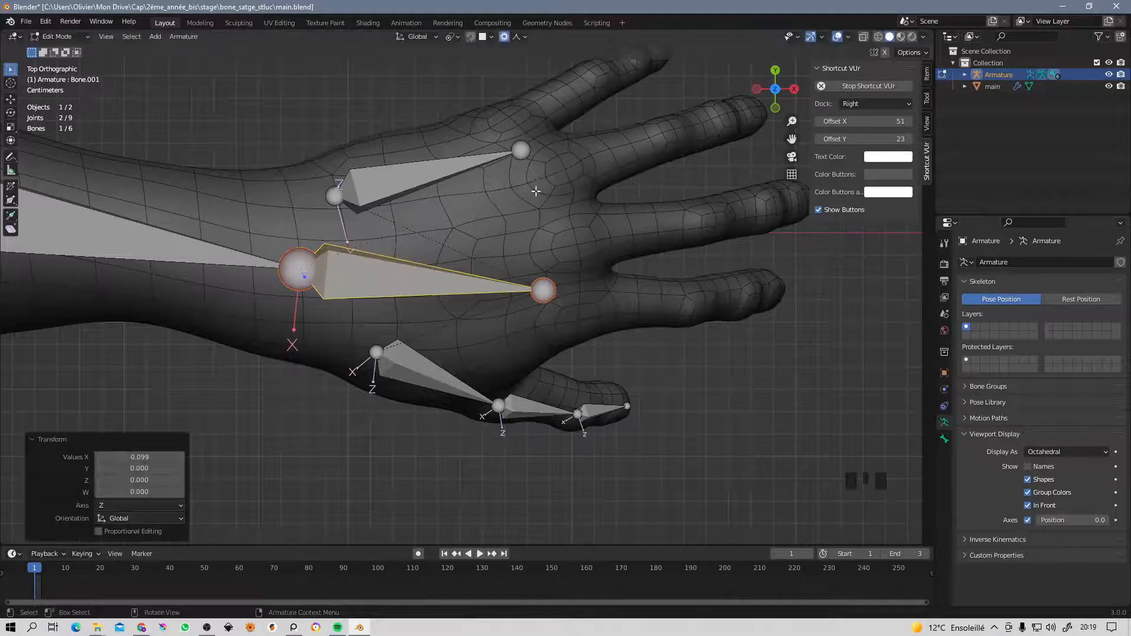
# Examine the rolled hand bones in right, front and top views, checking their alignment with the hand mesh.
pyautogui.moveTo(535, 189); pyautogui.dragTo(477, 146, button='middle')
pyautogui.press('KP_3')
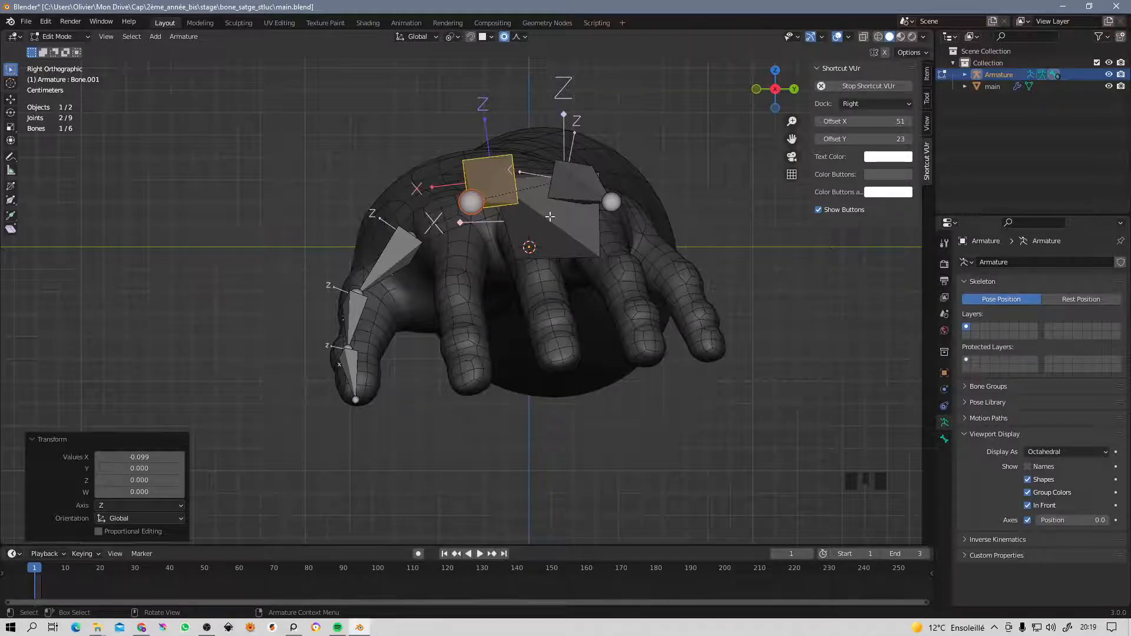
pyautogui.press('KP_1')
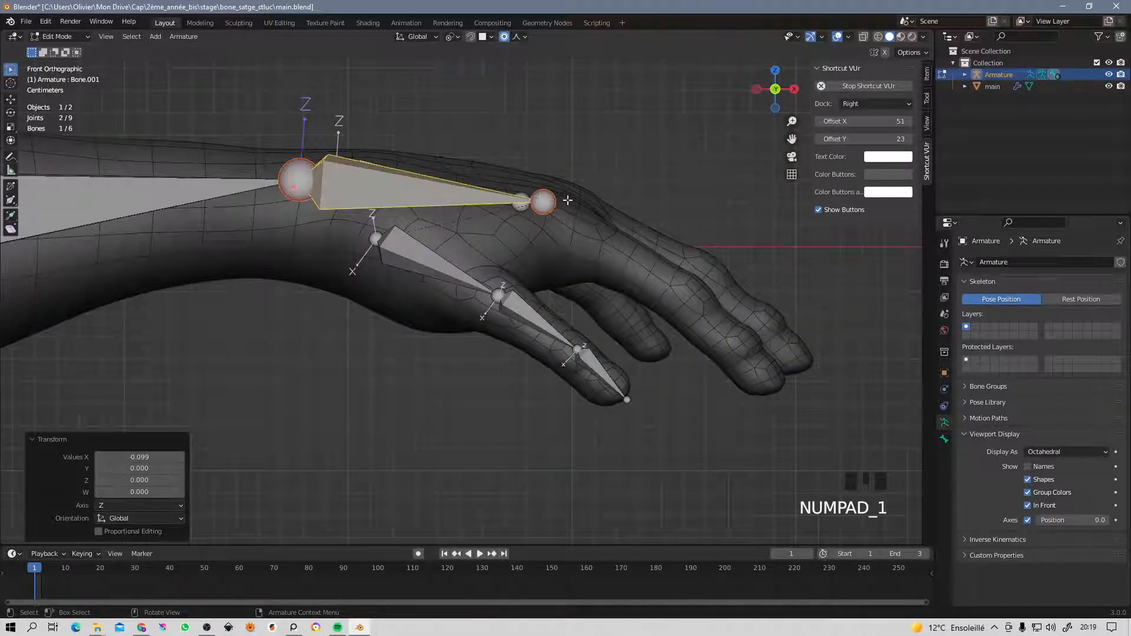
pyautogui.press('KP_7')
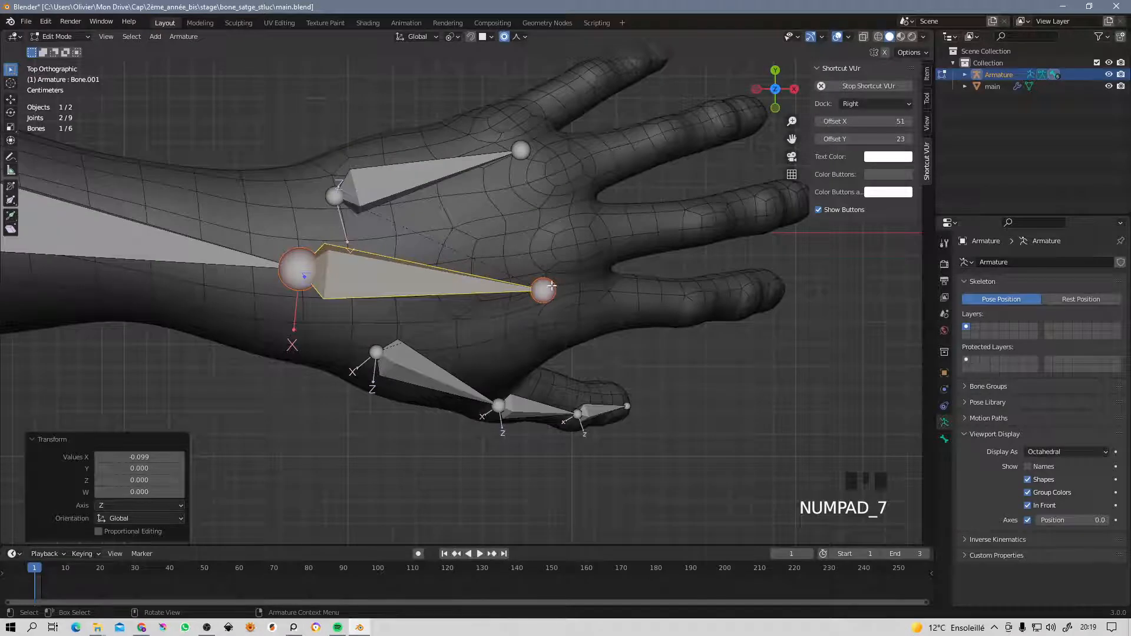
pyautogui.click(437, 161)
pyautogui.keyDown('shift'); pyautogui.moveTo(436, 161); pyautogui.dragTo(394, 252, button='middle'); pyautogui.keyUp('shift')
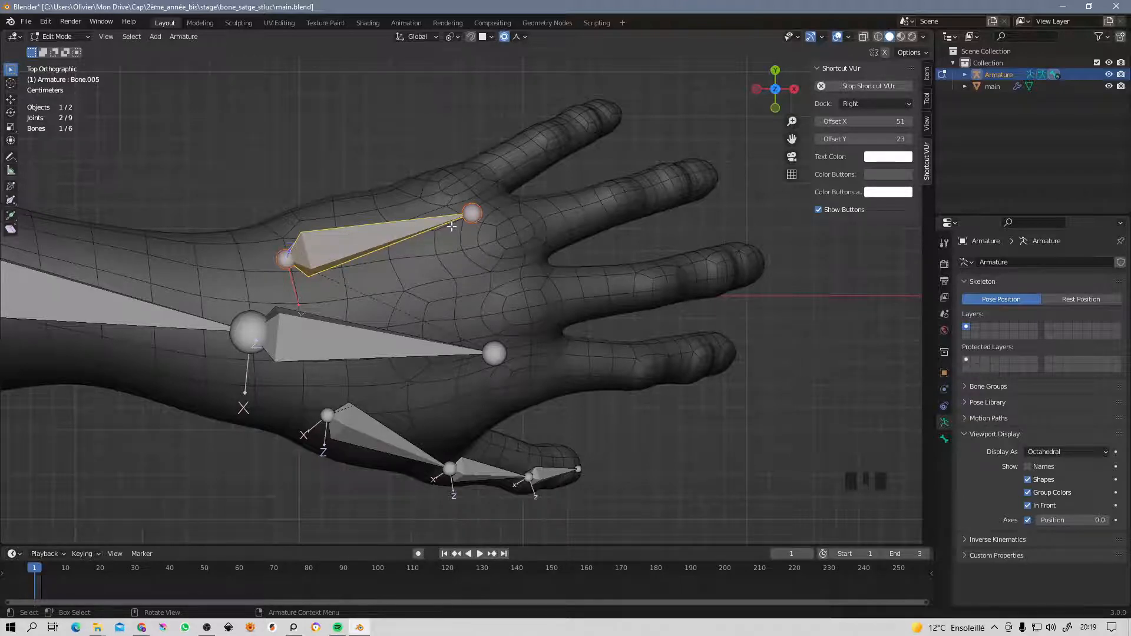
pyautogui.keyDown('shift'); pyautogui.moveTo(452, 226); pyautogui.dragTo(419, 279, button='middle'); pyautogui.keyUp('shift')
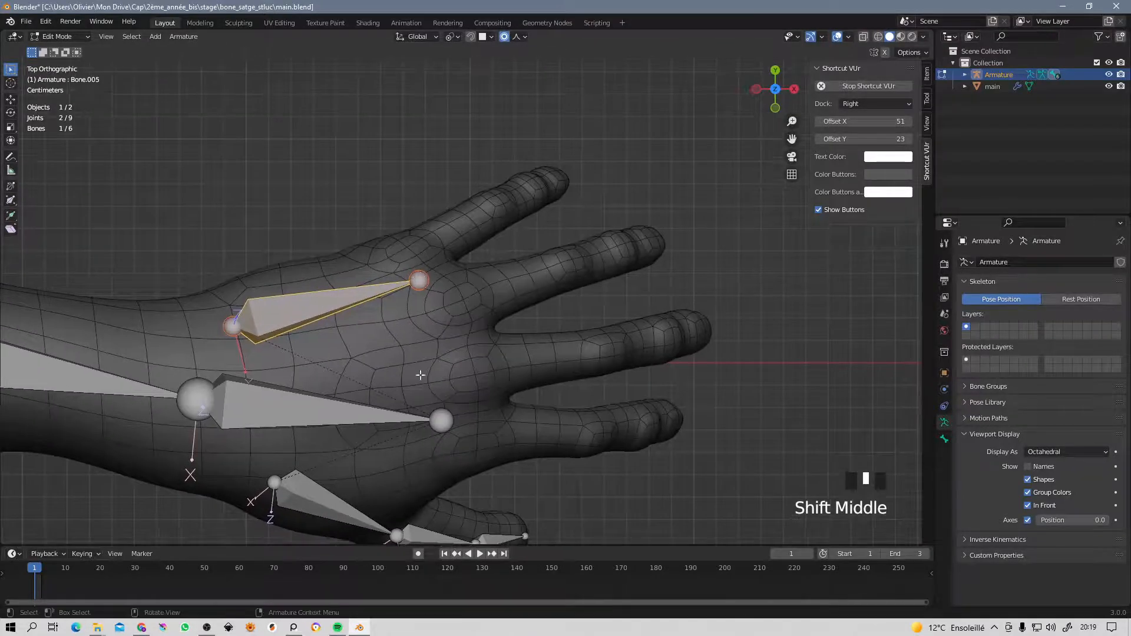
pyautogui.keyDown('shift'); pyautogui.moveTo(420, 376); pyautogui.dragTo(284, 311, button='middle'); pyautogui.keyUp('shift')
pyautogui.click(313, 363)
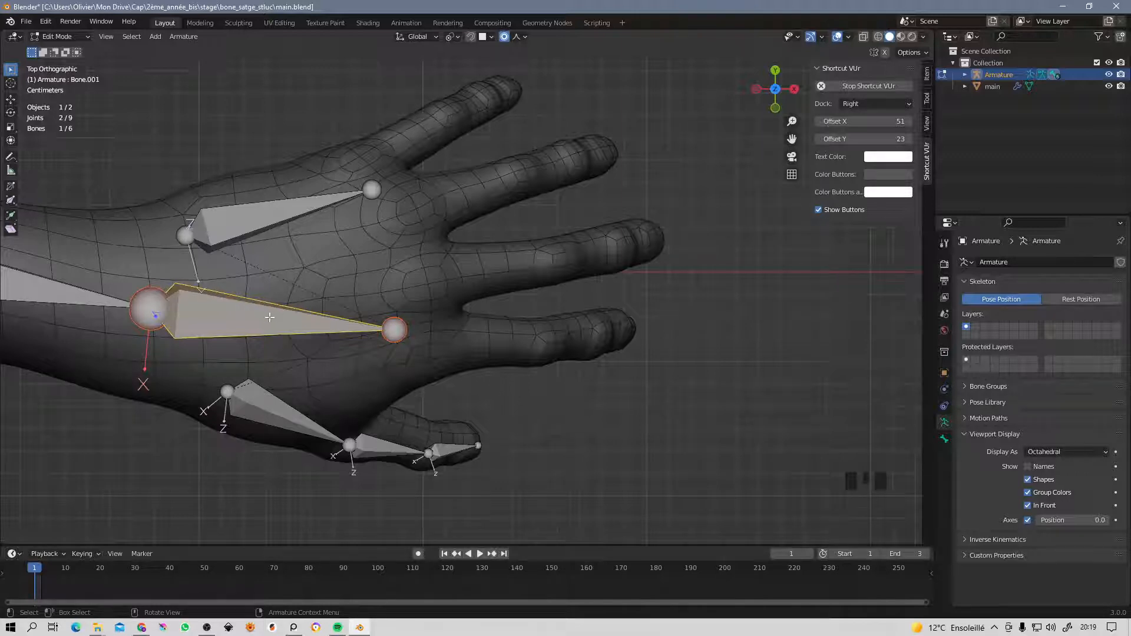
pyautogui.hotkey('shift', 'd')
pyautogui.press('Escape')
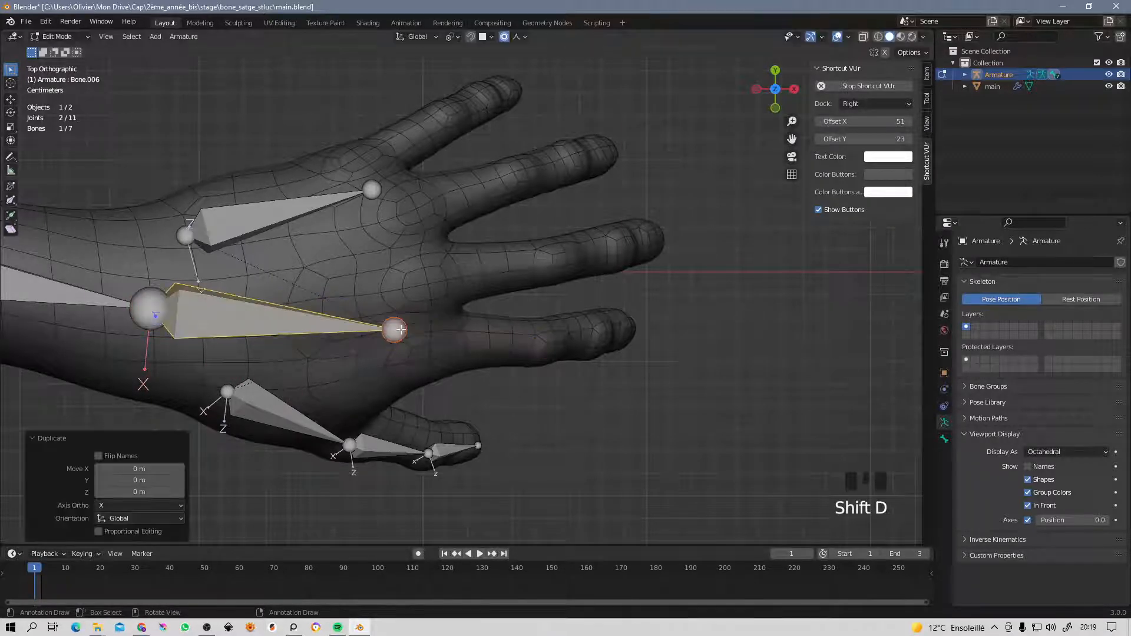
pyautogui.hotkey('ctrl', 'z')
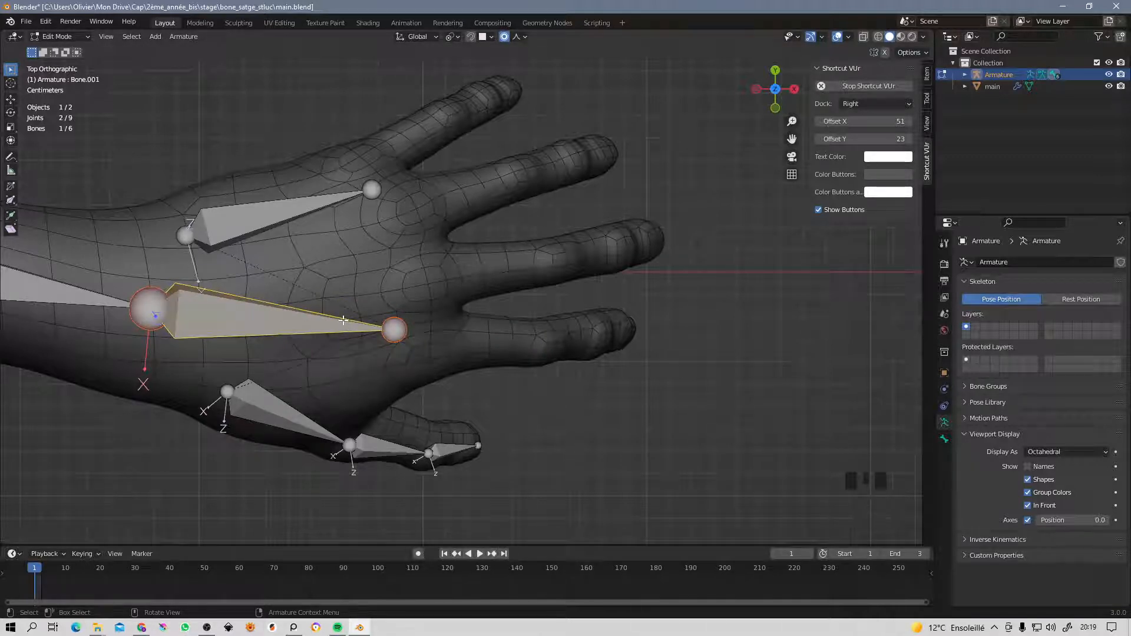
# Extrude a bone from the hand bone's tip along the index finger in top view, and disconnect it without clearing its parent.
pyautogui.click(395, 331)
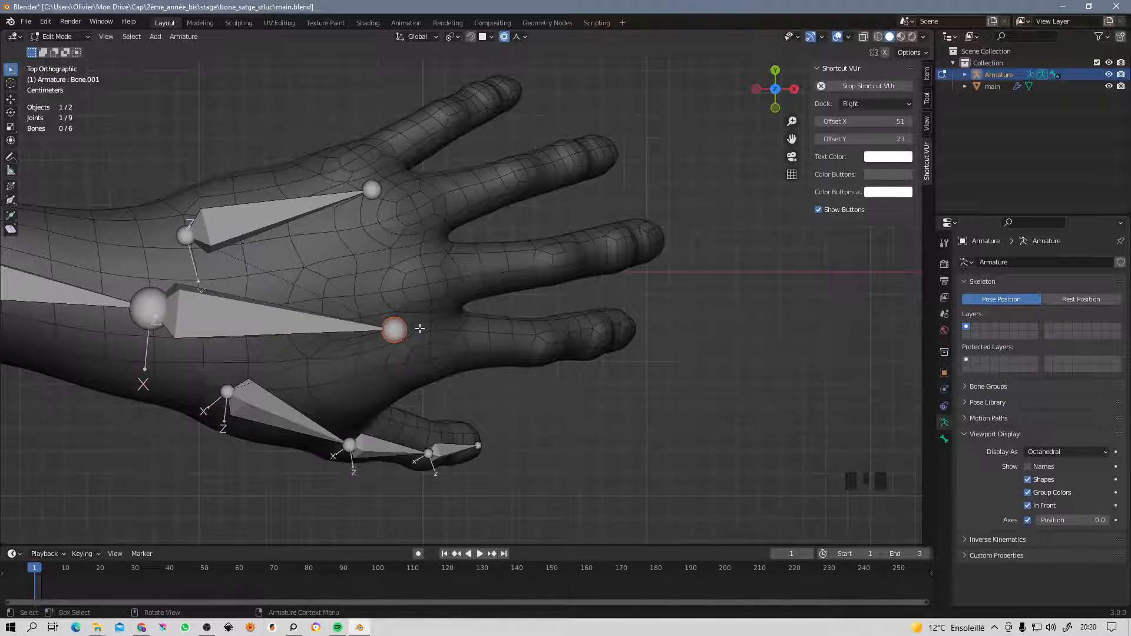
pyautogui.press('e')
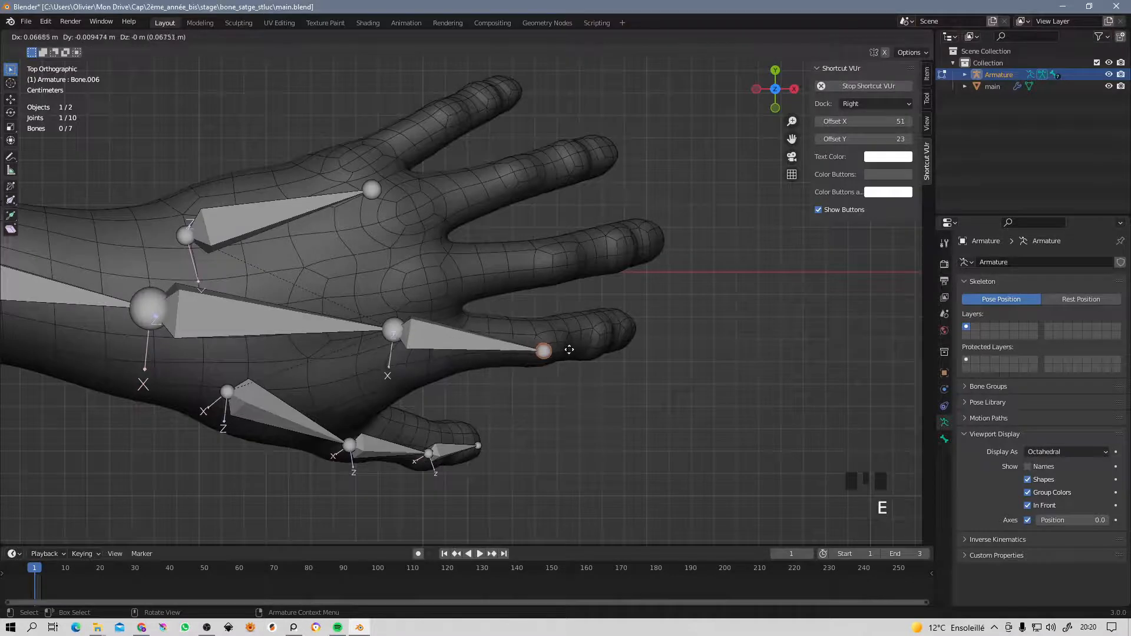
pyautogui.click(567, 349)
pyautogui.click(437, 330)
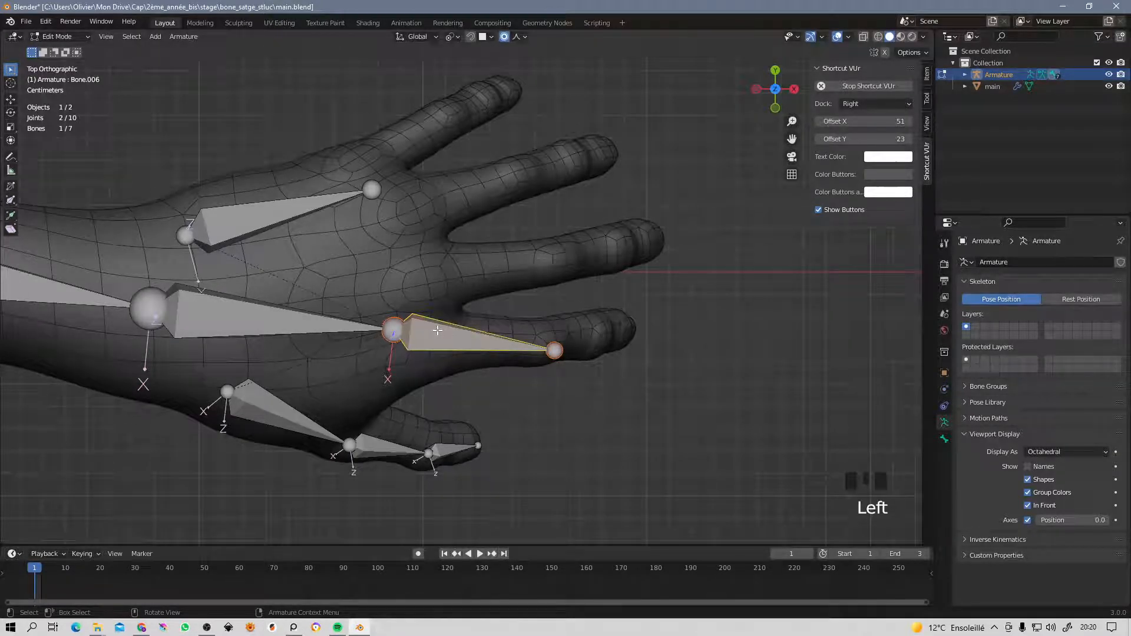
pyautogui.hotkey('alt', 'p')
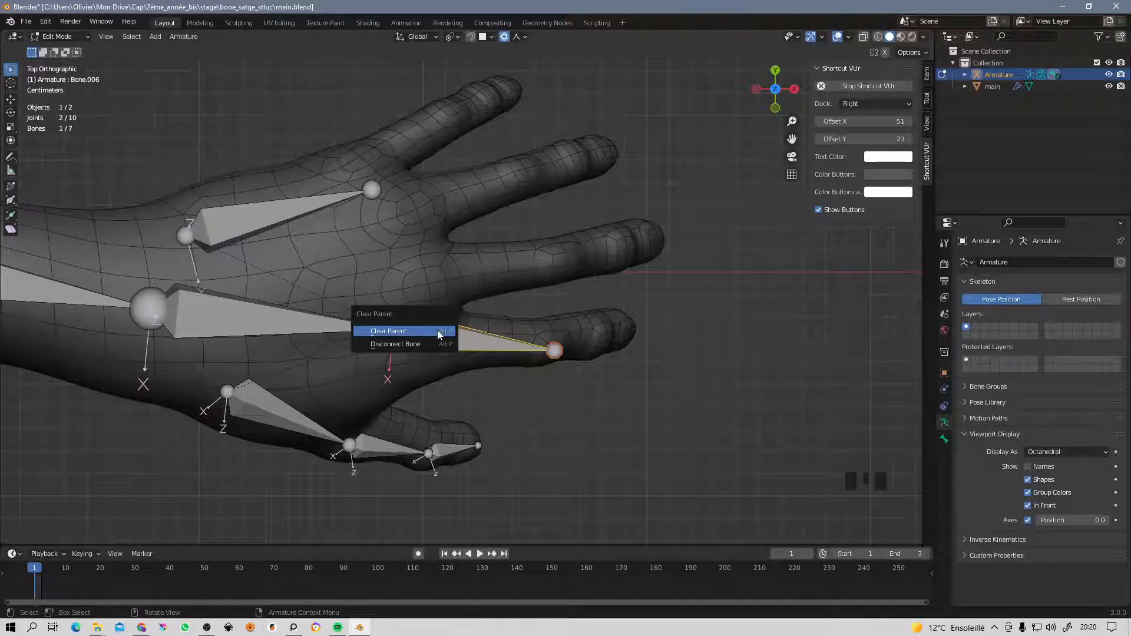
pyautogui.click(408, 344)
# Move the disconnected index finger bone away from the hand bone's tip by about 0.014 m in X and -0.016 m in Y.
pyautogui.click(402, 330)
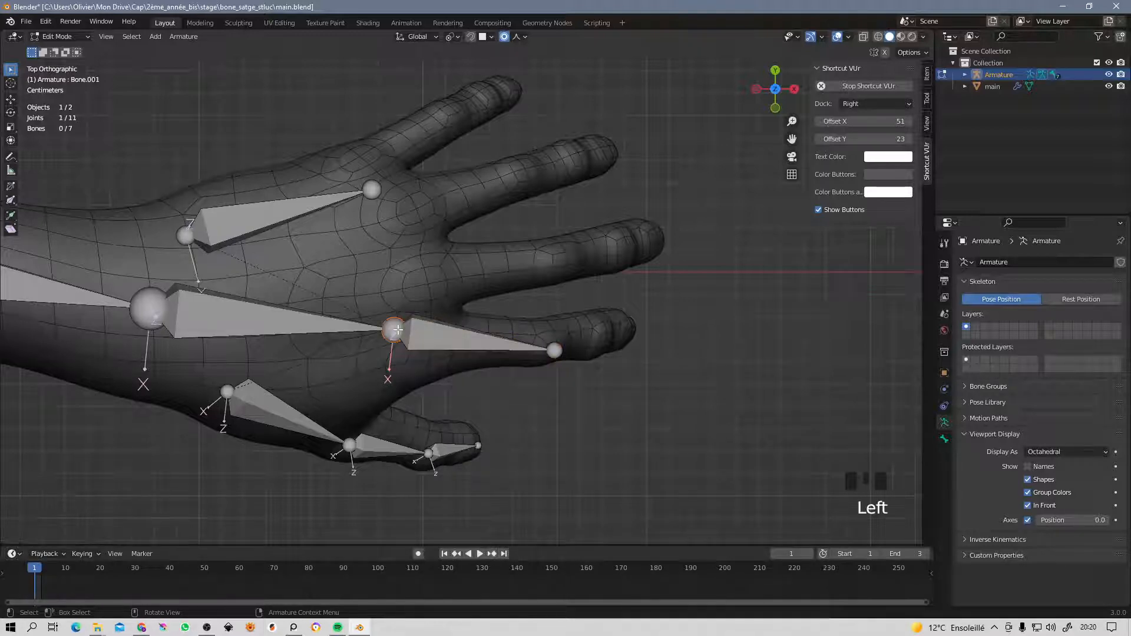
pyautogui.click(402, 330)
pyautogui.press('g')
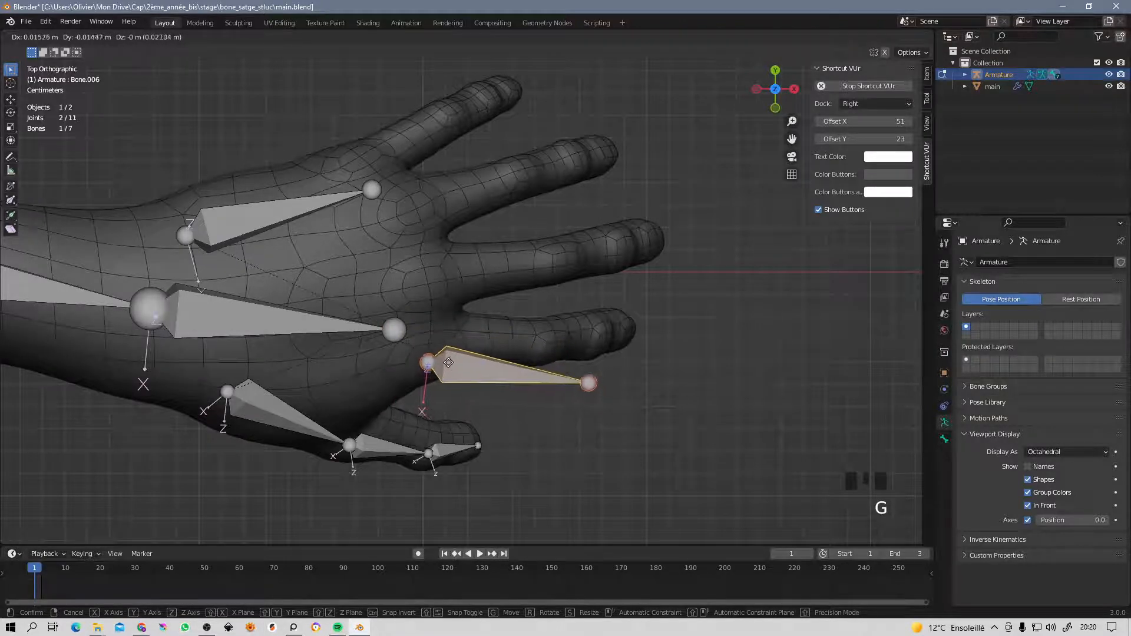
pyautogui.click(423, 356)
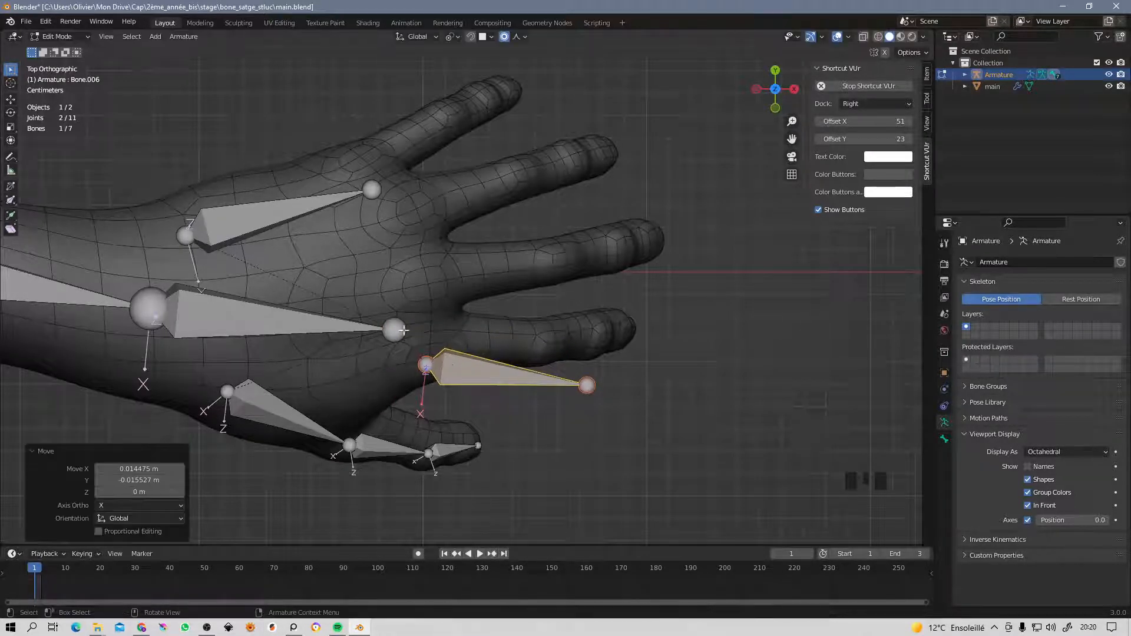
# Reposition the index bone's two joints in top view, placing the base at the finger's root and the tip at its first finger joint.
pyautogui.scroll(3, 407, 342)
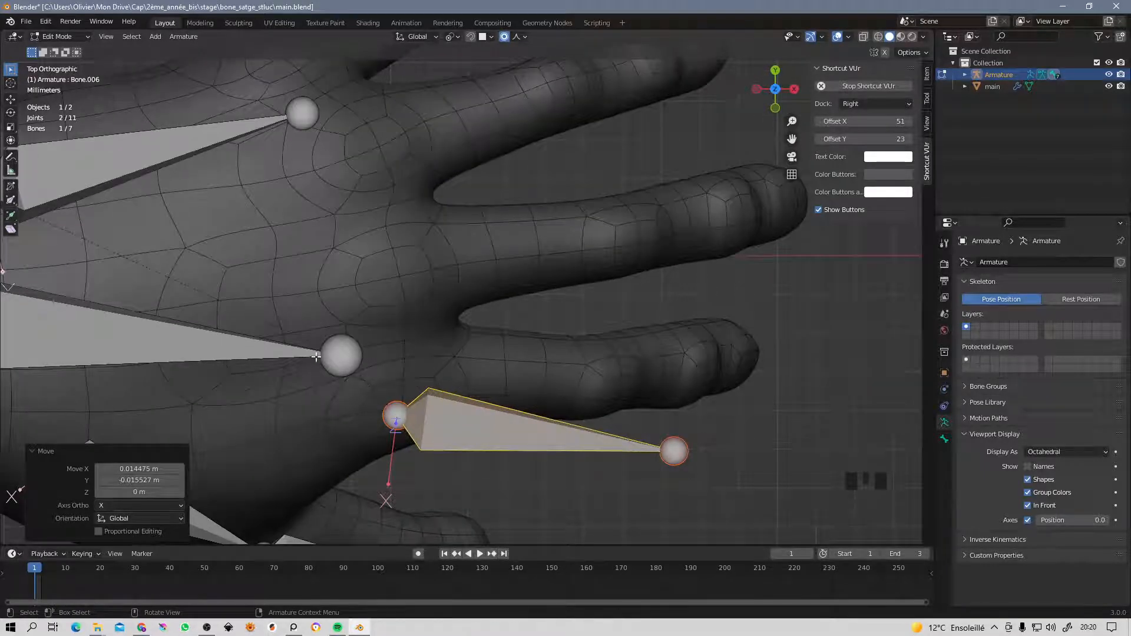
pyautogui.click(671, 454)
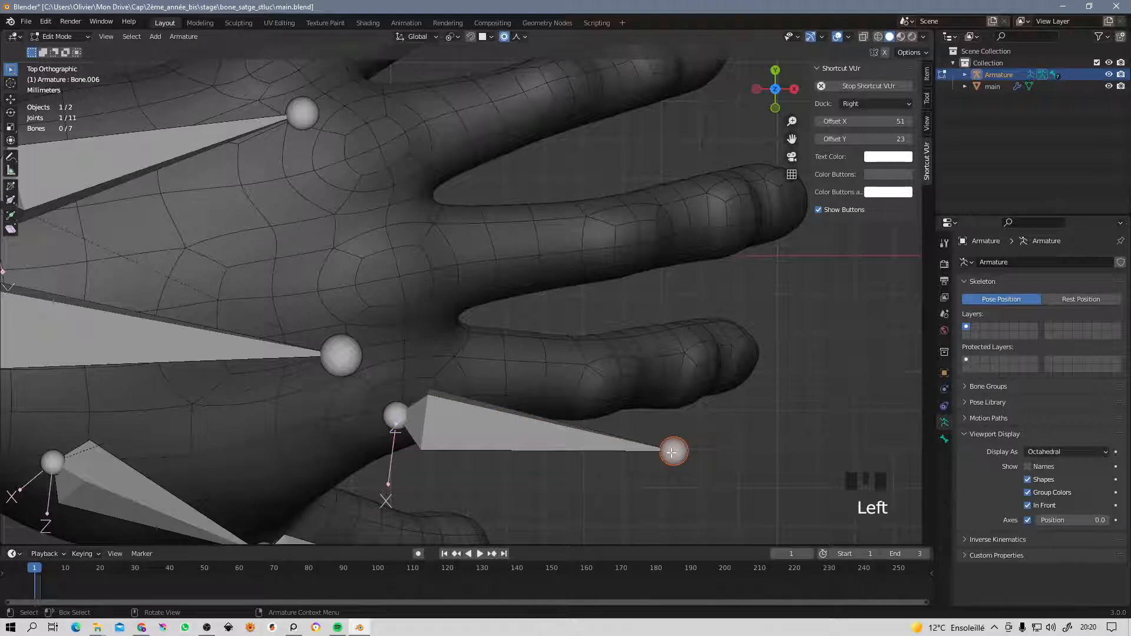
pyautogui.press('g')
pyautogui.click(618, 397)
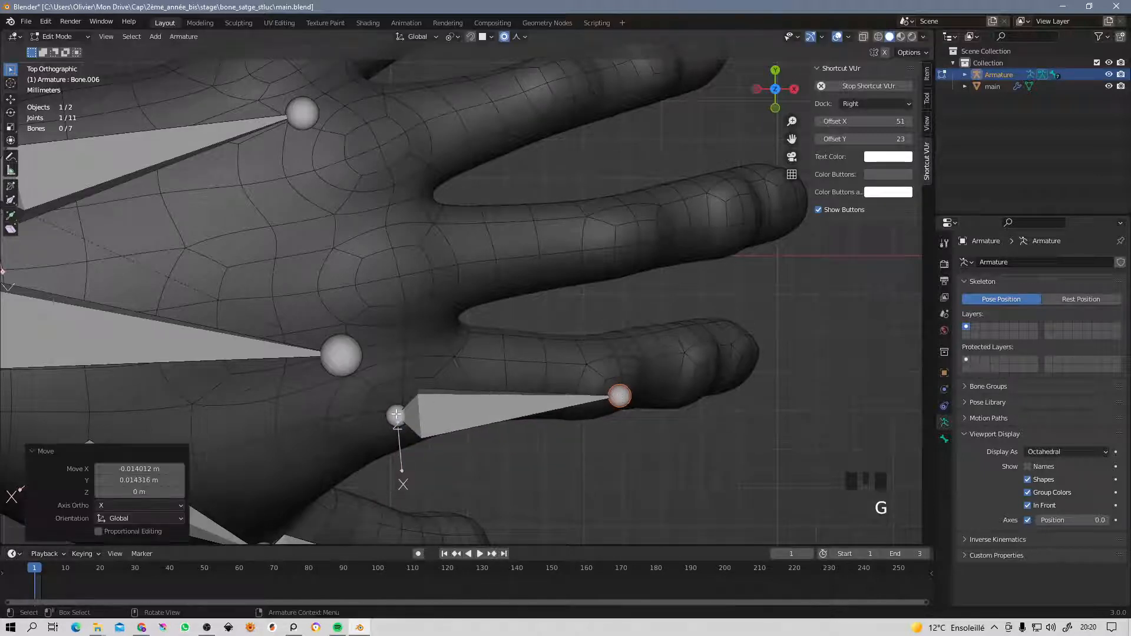
pyautogui.click(396, 414)
pyautogui.press('g')
pyautogui.click(396, 407)
pyautogui.click(621, 404)
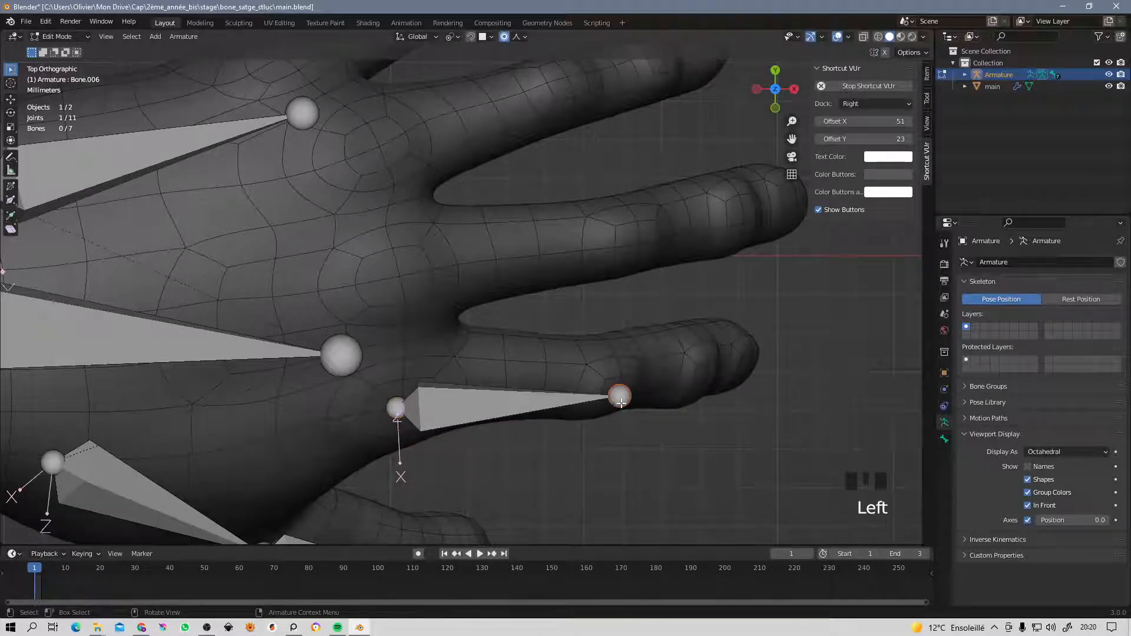
pyautogui.press('g')
pyautogui.click(615, 394)
# Lower the index bone's base joint by about 0.006 m and its tip joint by about 0.041 m in front view.
pyautogui.press('KP_3')
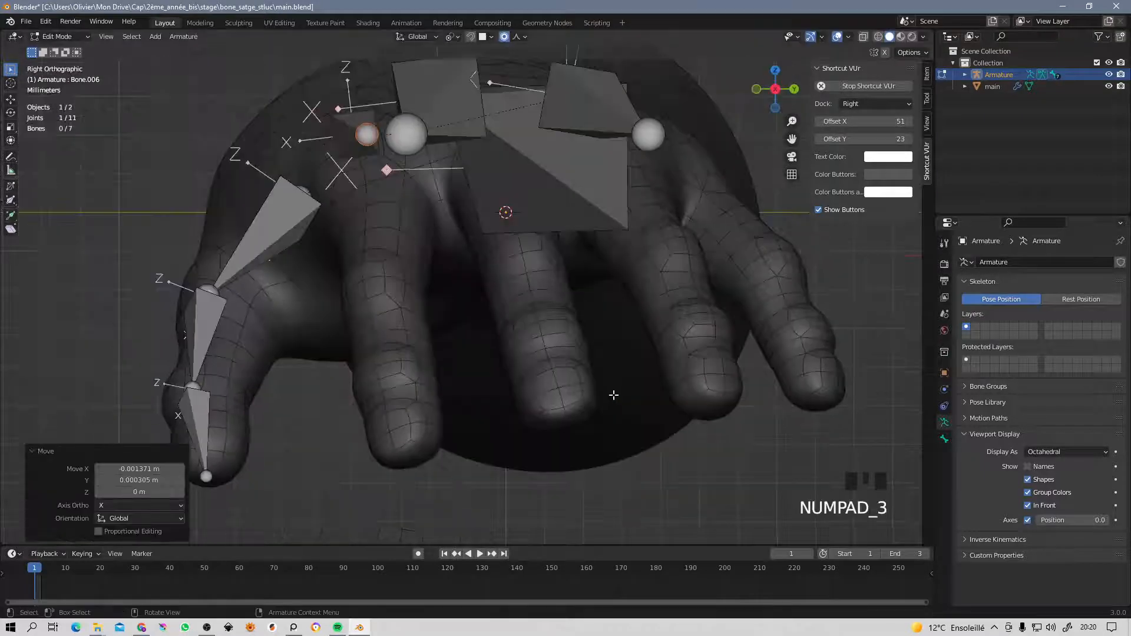
pyautogui.press('KP_1')
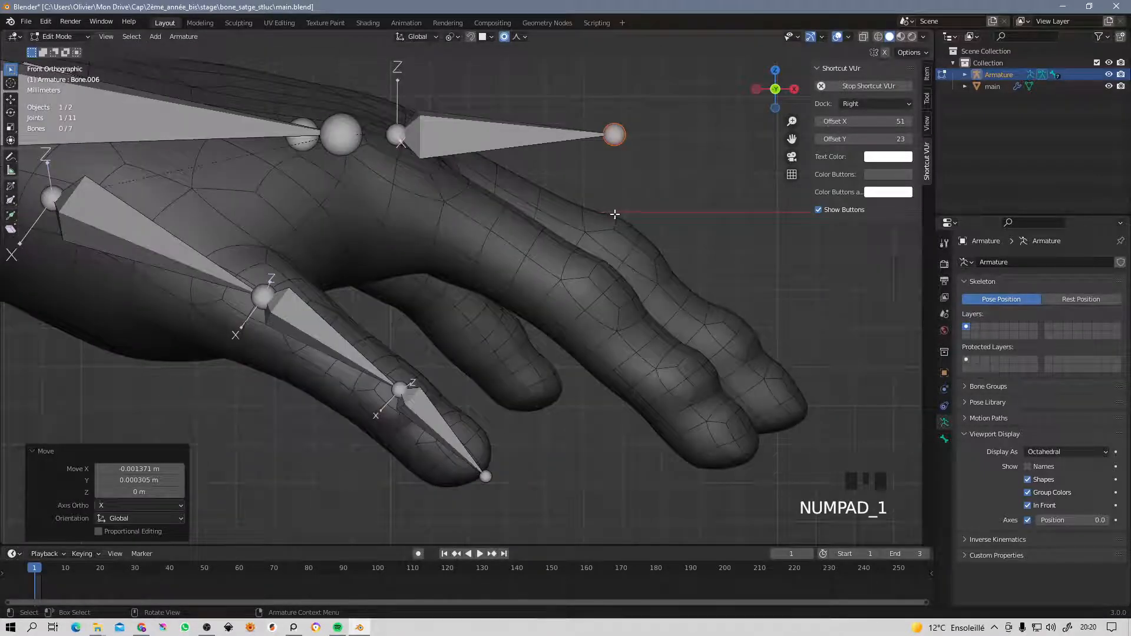
pyautogui.click(407, 138)
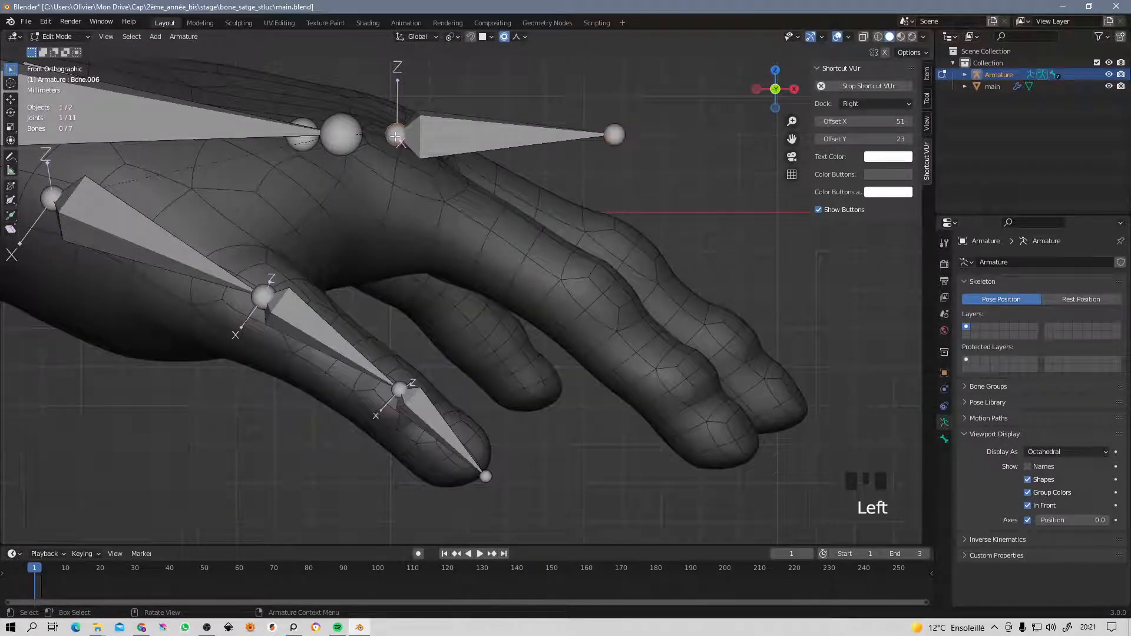
pyautogui.press('g')
pyautogui.click(396, 161)
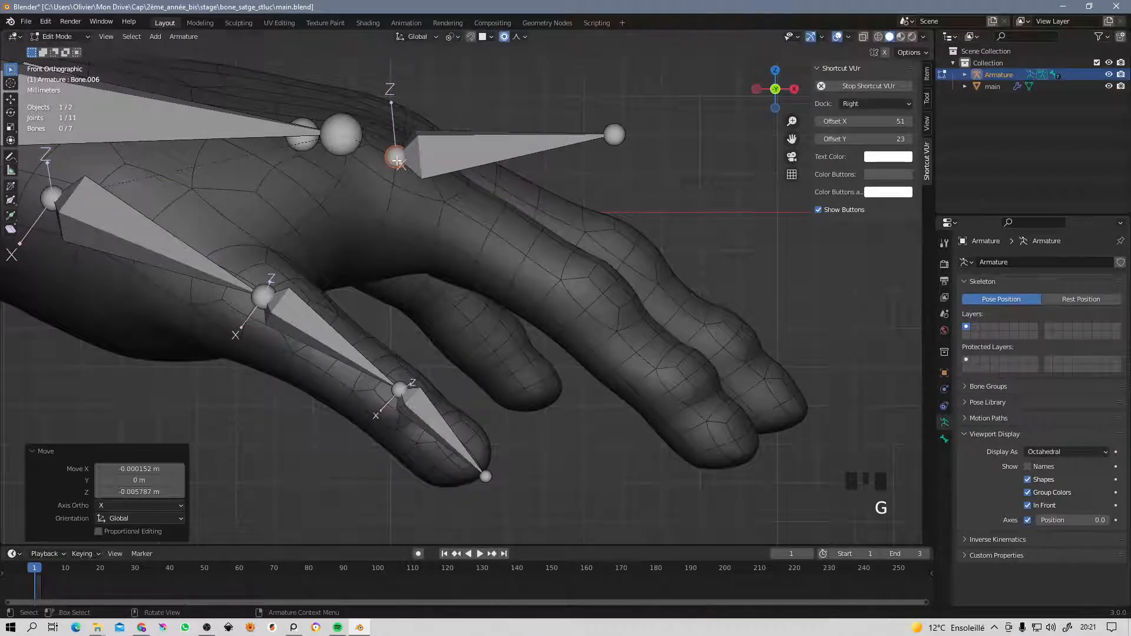
pyautogui.click(612, 136)
pyautogui.press('g')
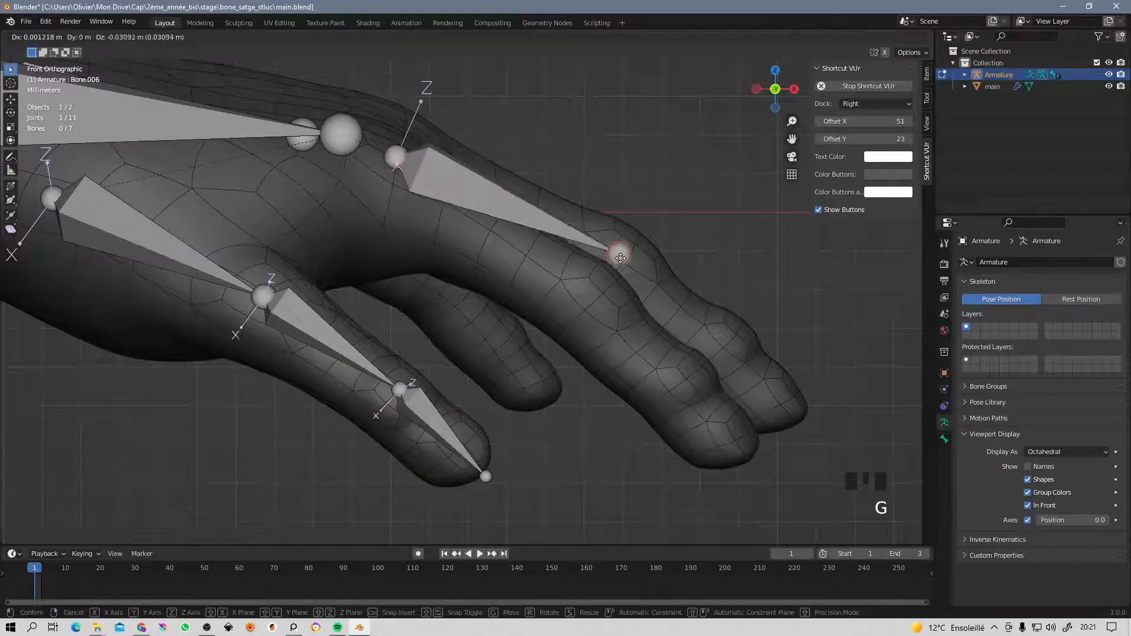
pyautogui.click(613, 291)
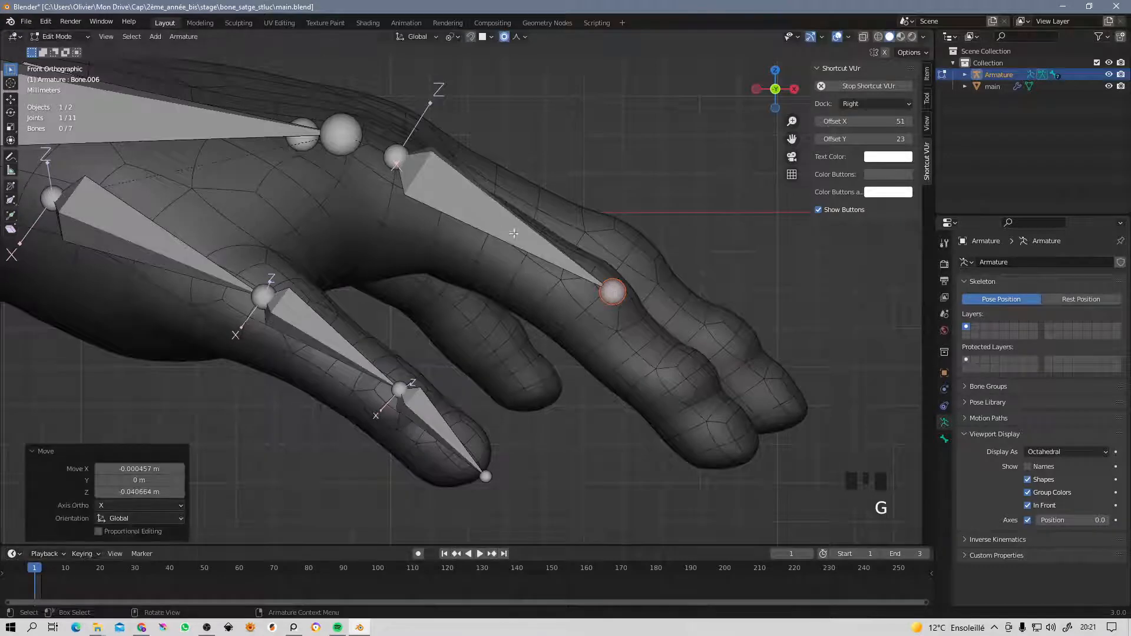
# Roll the whole index finger bone by about -28° in top view and check its orientation from the other views.
pyautogui.click(494, 210)
pyautogui.press('KP_7')
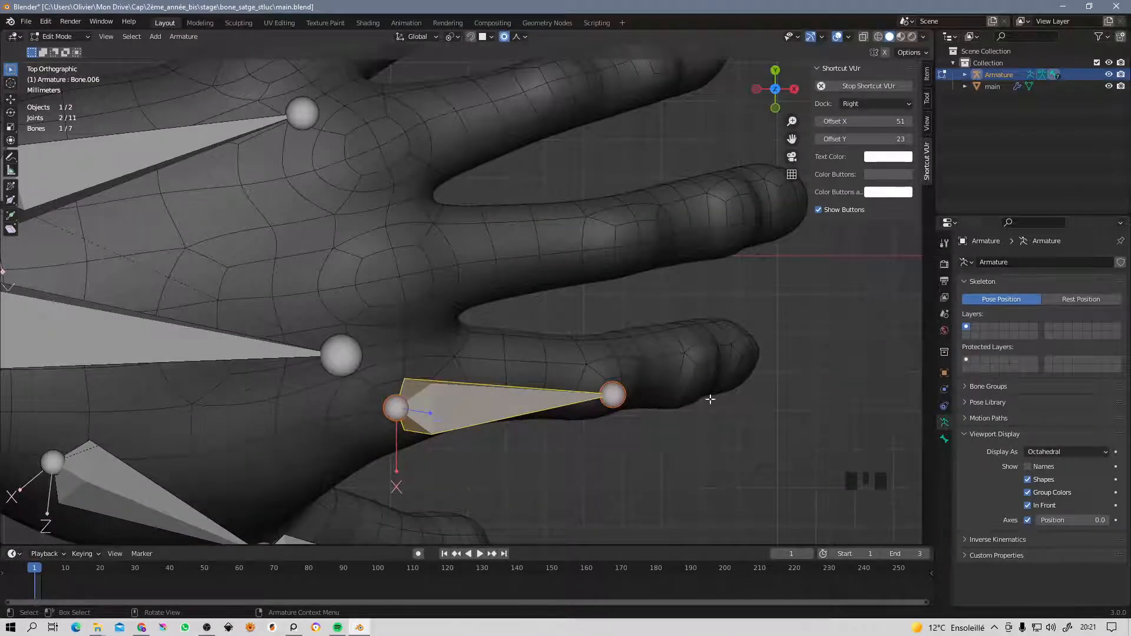
pyautogui.keyDown('shift'); pyautogui.moveTo(712, 396); pyautogui.dragTo(714, 375, button='middle'); pyautogui.keyUp('shift')
pyautogui.hotkey('ctrl', 'r')
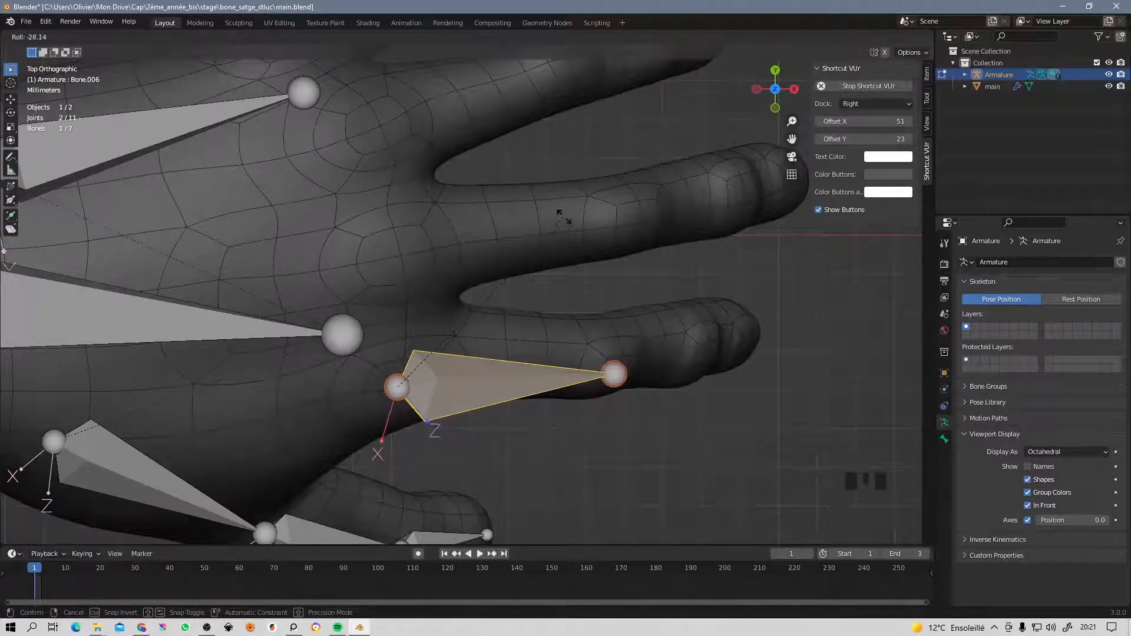
pyautogui.click(564, 219)
pyautogui.moveTo(564, 219); pyautogui.dragTo(486, 160, button='middle')
pyautogui.press('KP_3')
pyautogui.press('KP_1')
# Lower the index bone's base joint by about 0.005 m in front view, shifting it slightly back in X, and nudge its tip joint.
pyautogui.click(393, 156)
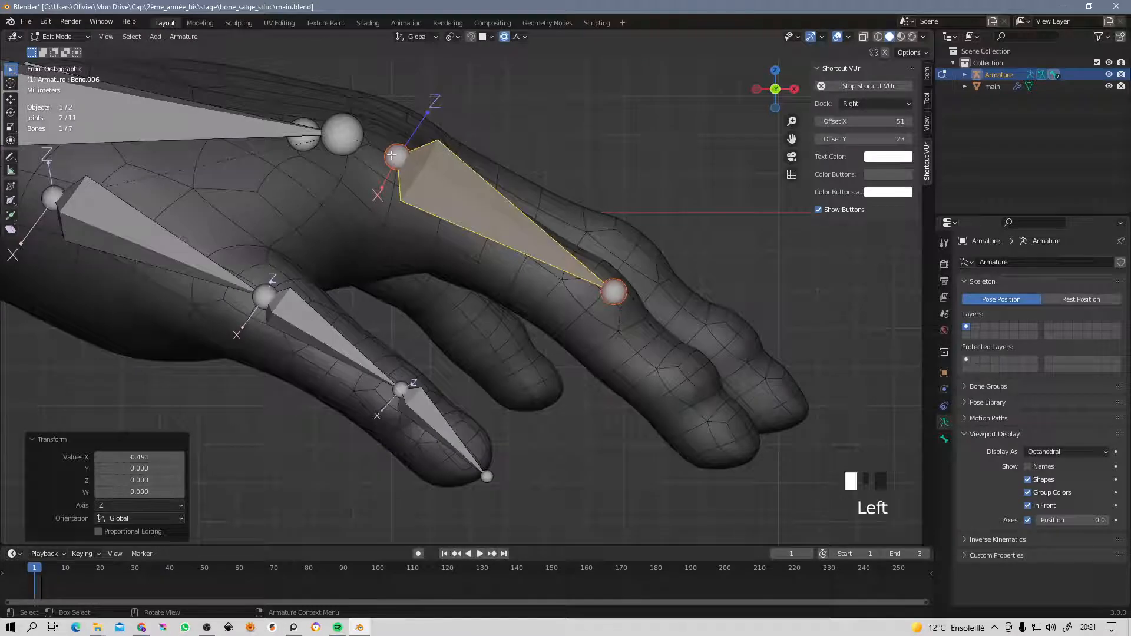
pyautogui.press('g')
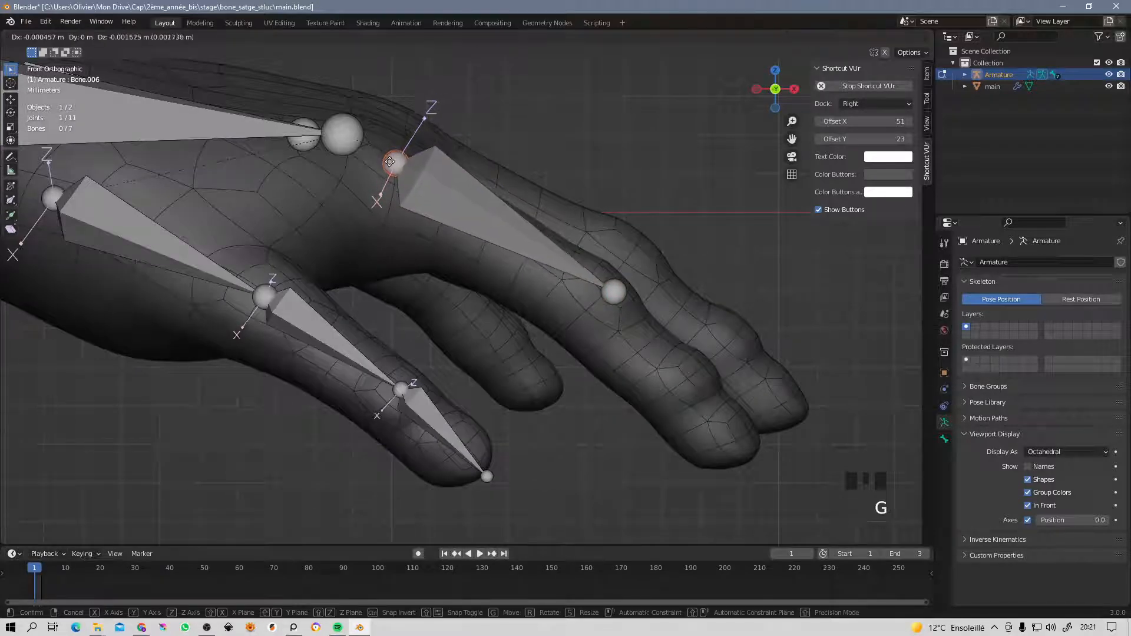
pyautogui.click(386, 172)
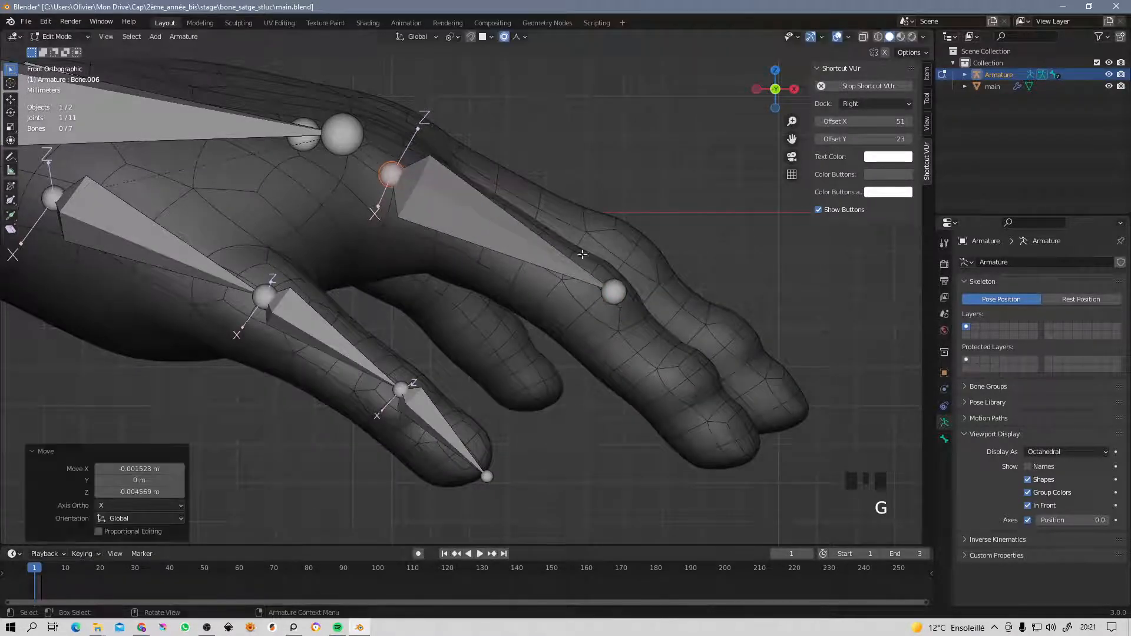
pyautogui.click(614, 291)
pyautogui.press('g')
pyautogui.click(613, 290)
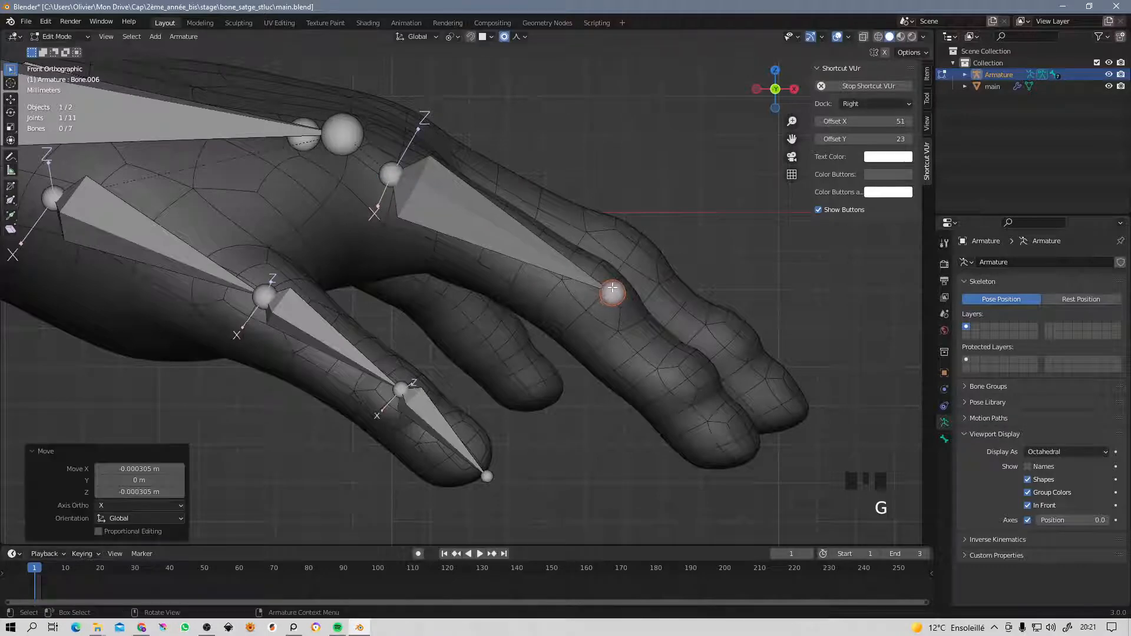
# Nudge the index bone's tip joint and base joint in top view, shifting the base about 0.001 m in X.
pyautogui.press('KP_7')
pyautogui.press('g')
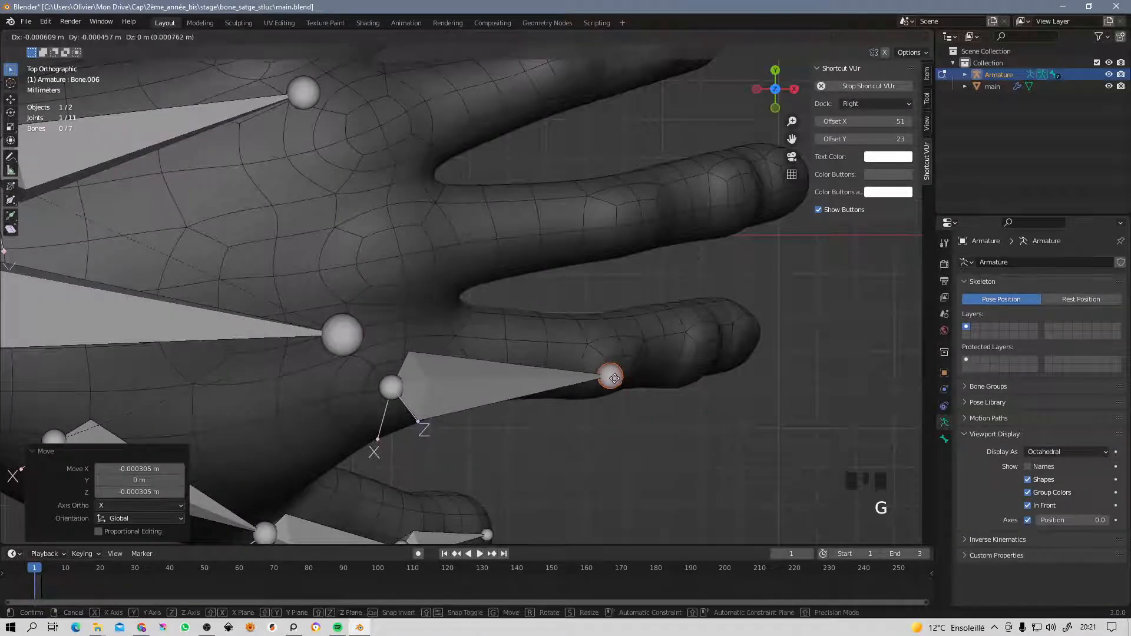
pyautogui.click(614, 376)
pyautogui.click(393, 384)
pyautogui.press('g')
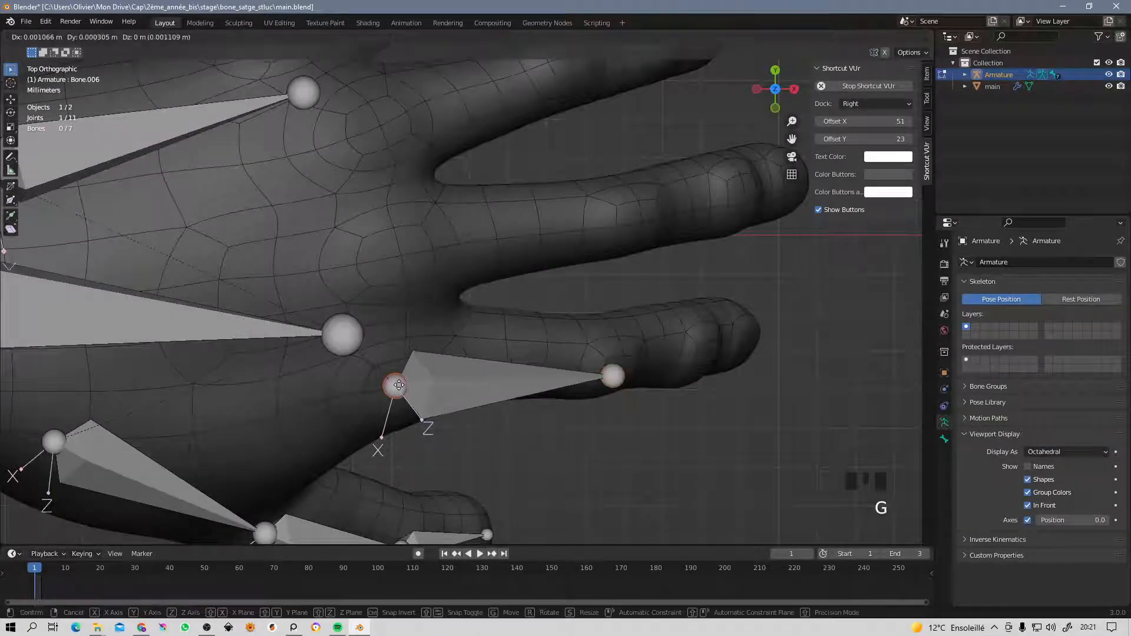
pyautogui.click(399, 383)
# Check the index bone from the front, and shift its base joint about 0.0015 m in Y in top view.
pyautogui.press('KP_1')
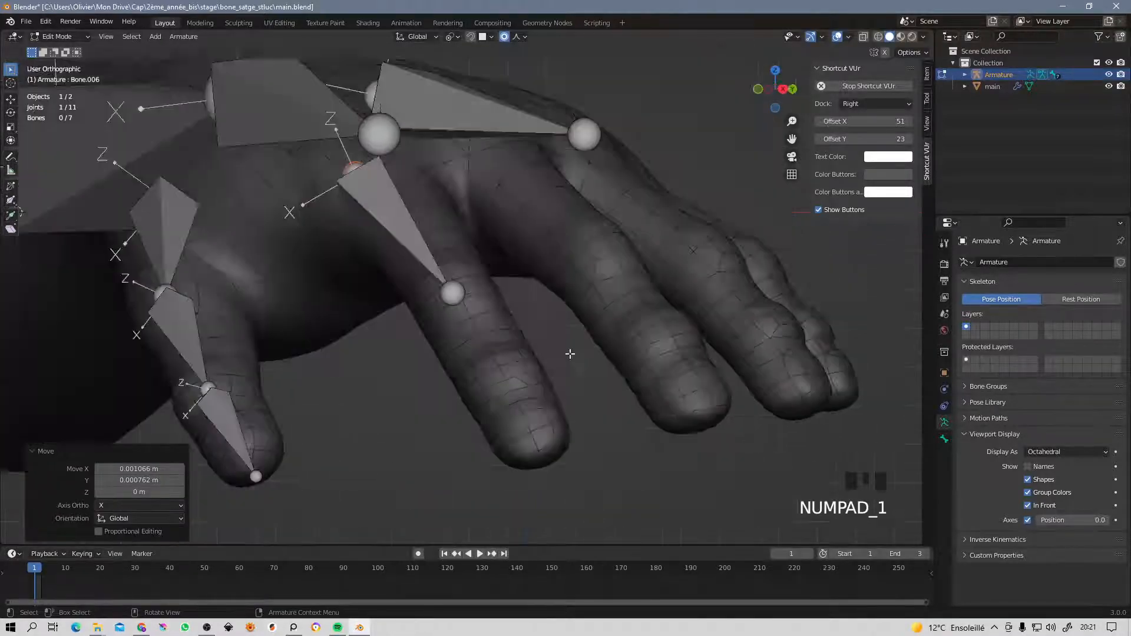
pyautogui.click(509, 223)
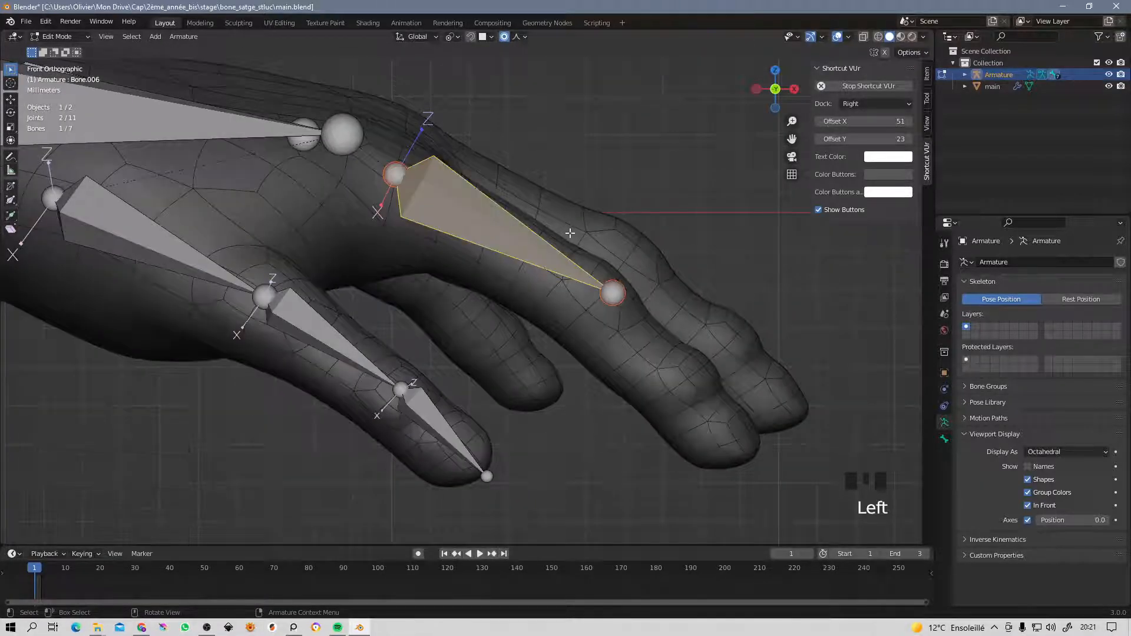
pyautogui.moveTo(570, 232); pyautogui.dragTo(455, 245, button='middle')
pyautogui.press('KP_7')
pyautogui.click(398, 389)
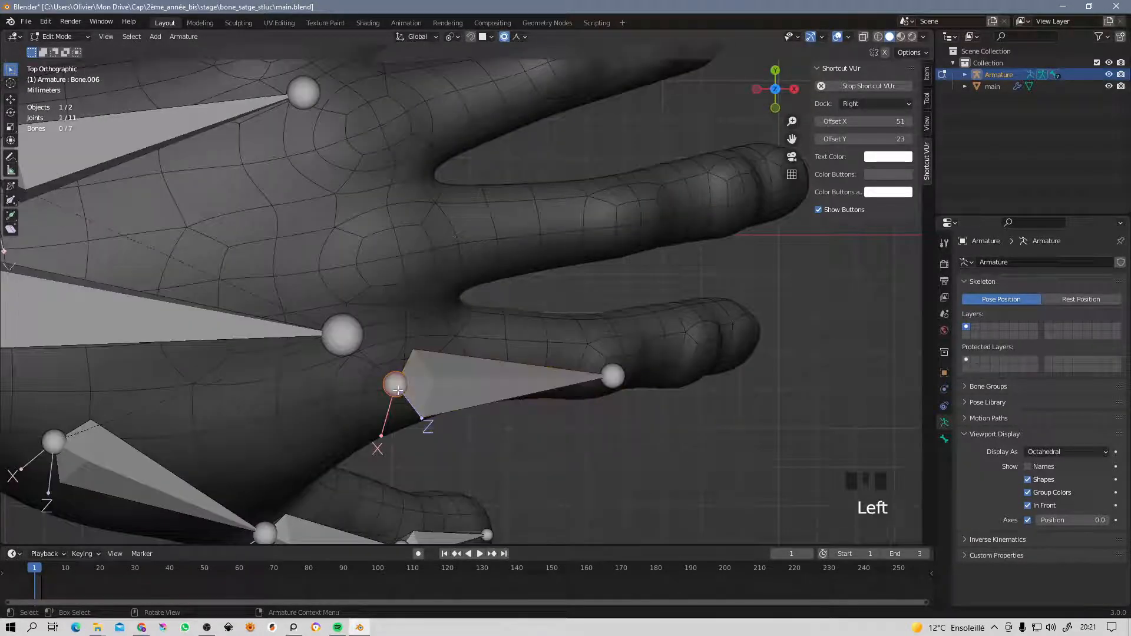
pyautogui.press('g')
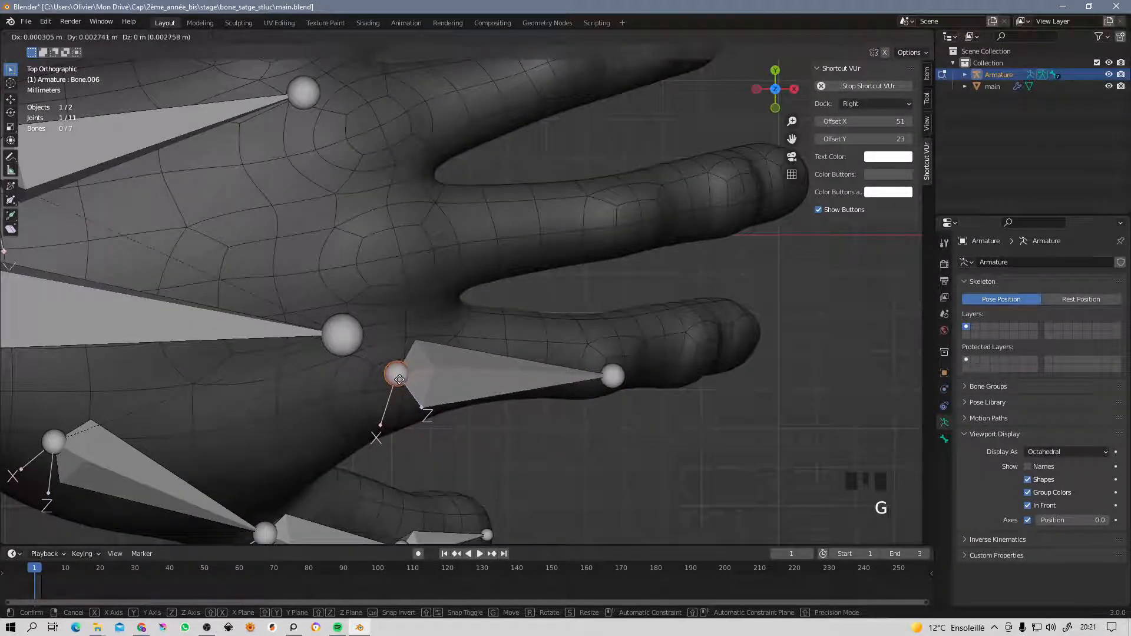
pyautogui.click(399, 384)
pyautogui.moveTo(399, 384); pyautogui.dragTo(432, 233, button='middle')
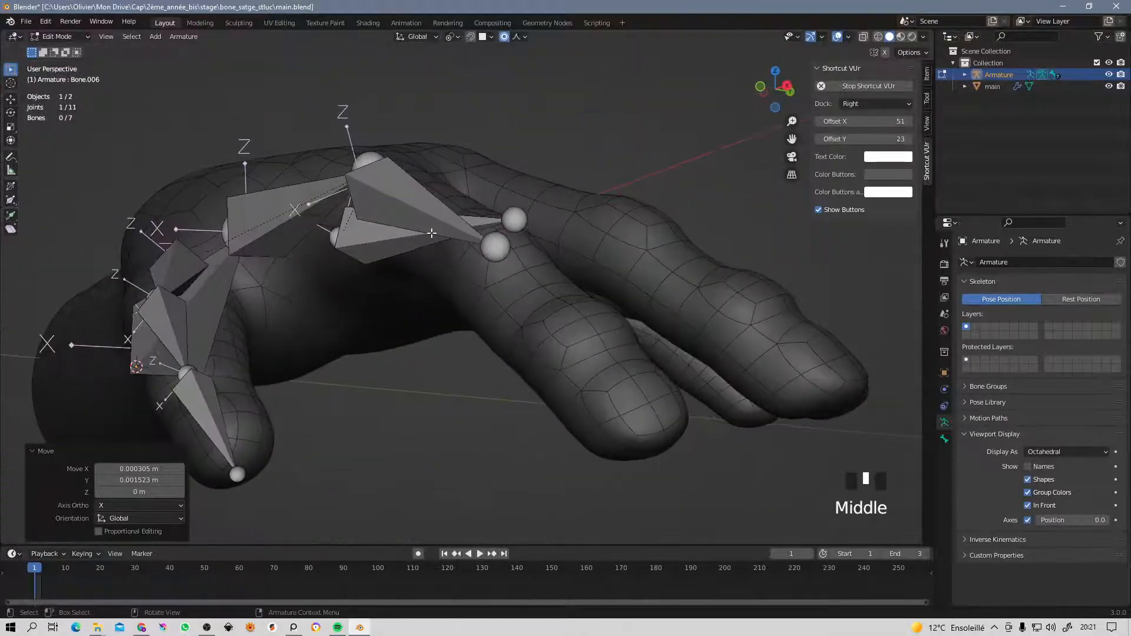
# Extrude two bones from the index bone's tip joint in front view, ending at the finger's last joint and at the fingertip.
pyautogui.click(502, 249)
pyautogui.moveTo(502, 250); pyautogui.dragTo(502, 275, button='middle')
pyautogui.scroll(-2, 502, 276)
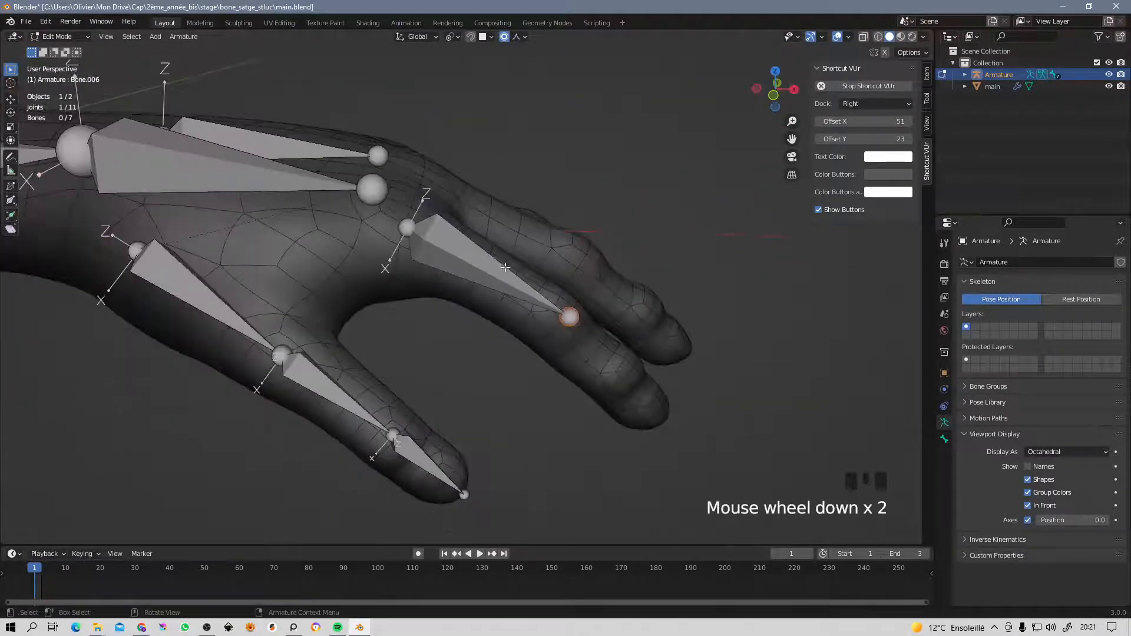
pyautogui.moveTo(578, 304); pyautogui.dragTo(575, 296, button='middle')
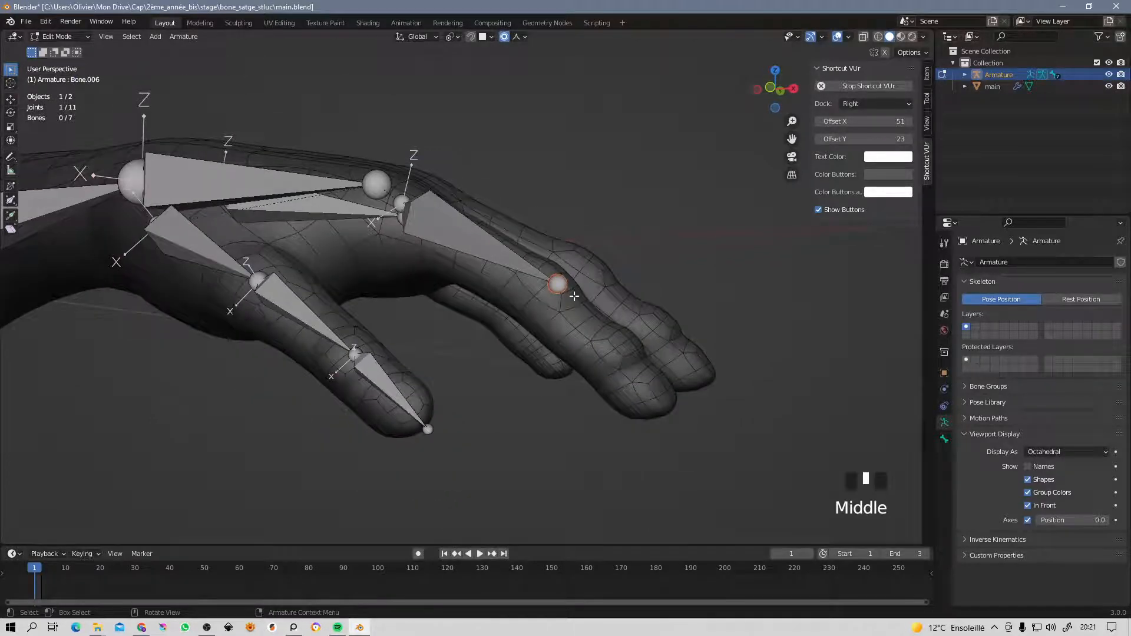
pyautogui.press('KP_3')
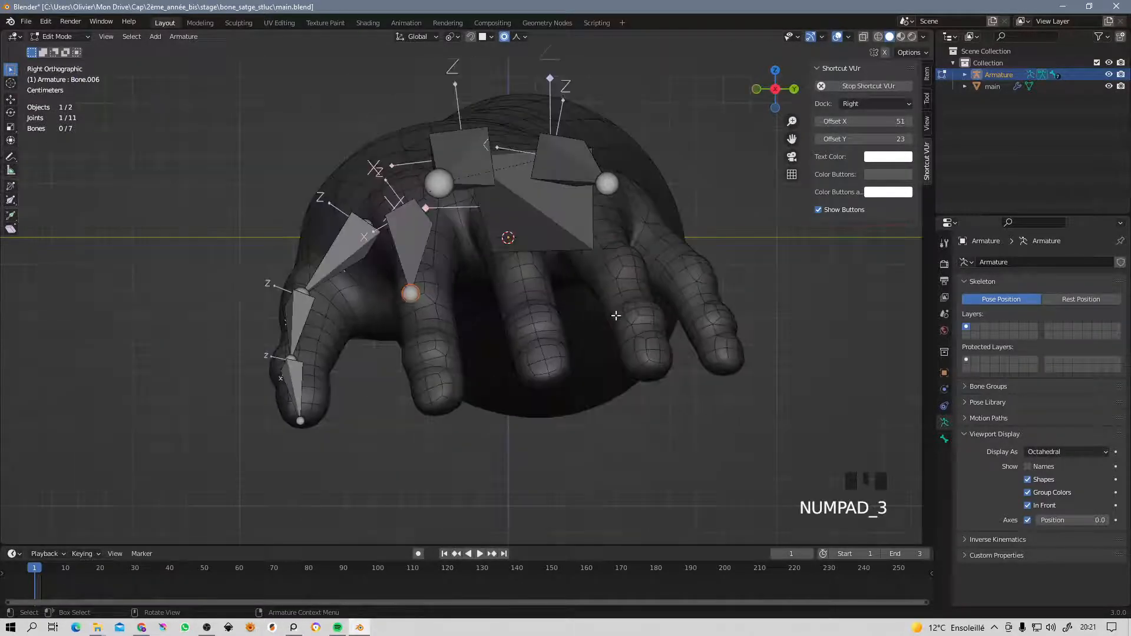
pyautogui.press('KP_1')
pyautogui.scroll(3, 606, 306)
pyautogui.moveTo(598, 316); pyautogui.dragTo(614, 289, button='middle')
pyautogui.press('KP_3')
pyautogui.press('KP_1')
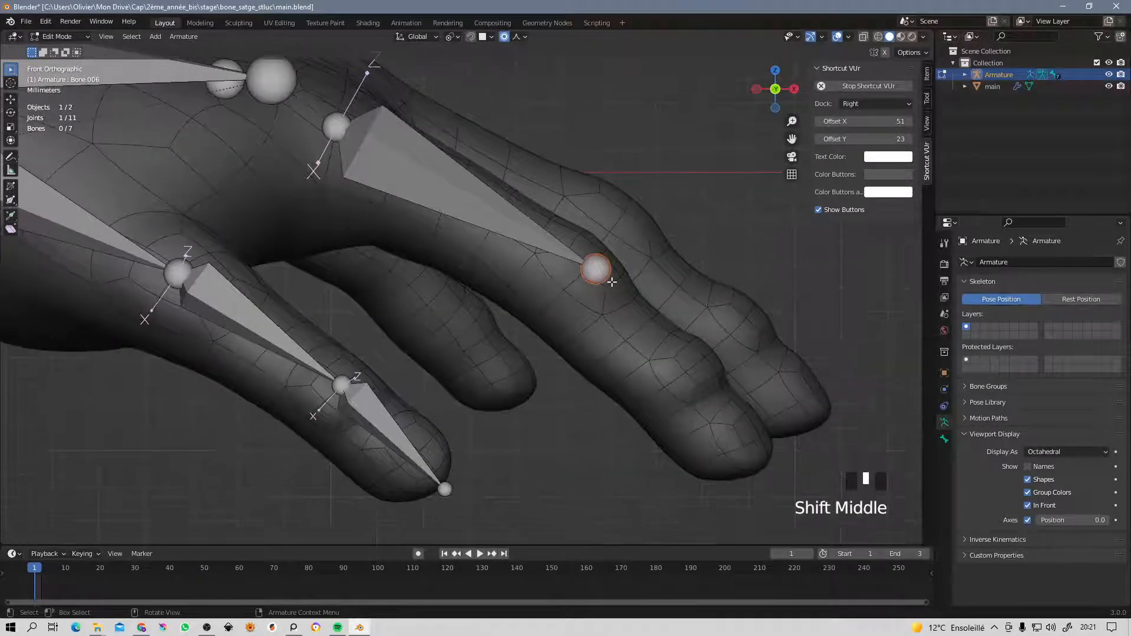
pyautogui.press('e')
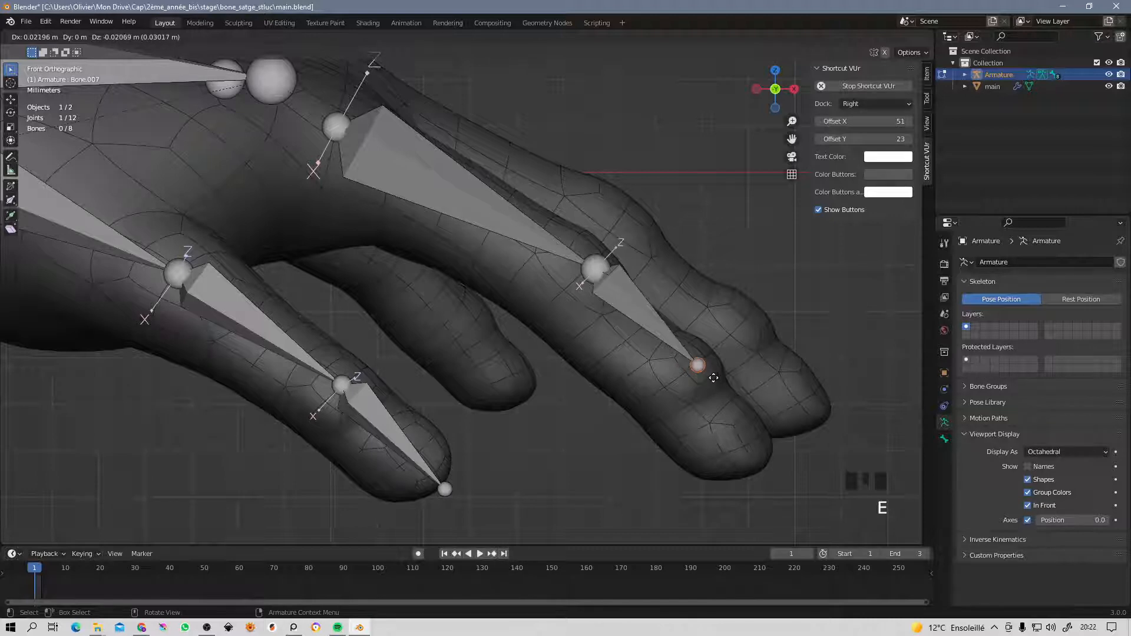
pyautogui.click(714, 378)
pyautogui.press('e')
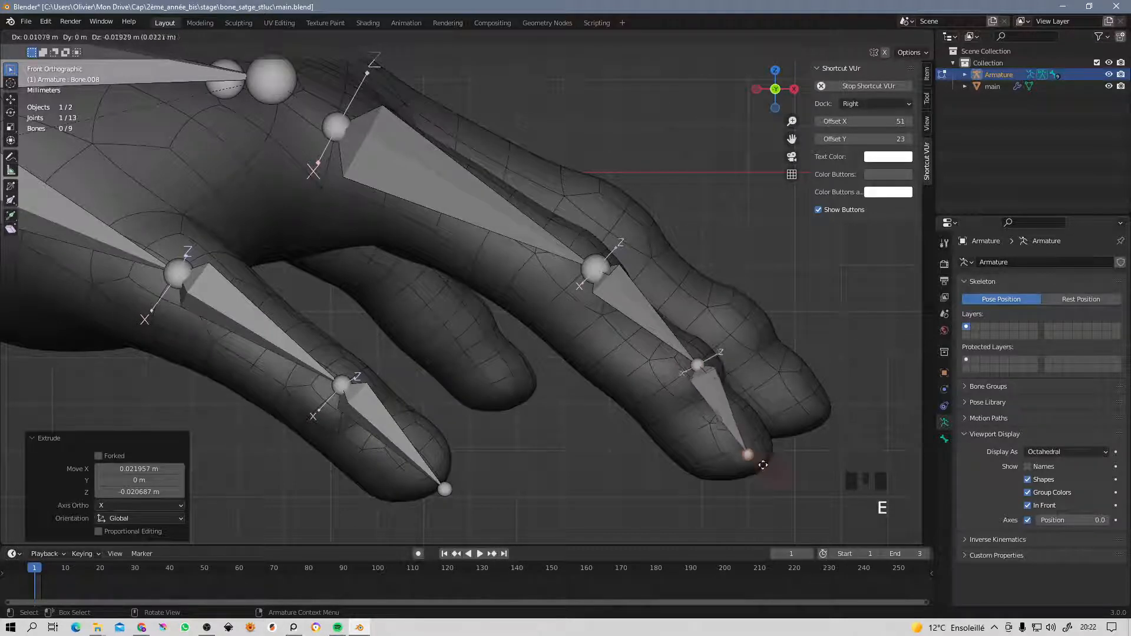
pyautogui.click(766, 489)
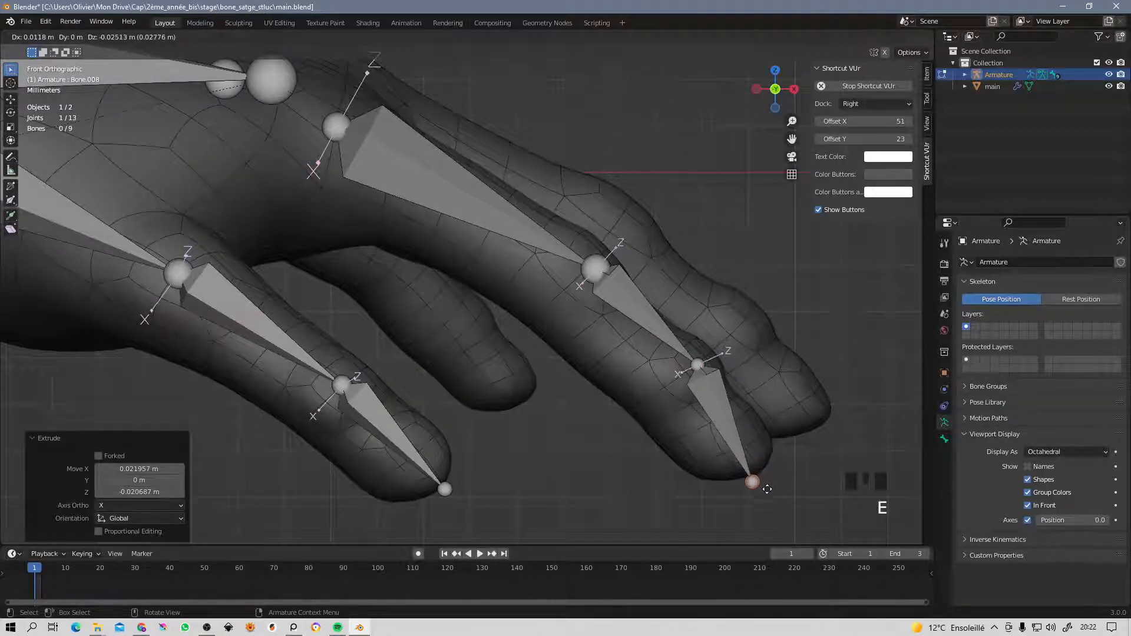
# Move the index finger's last joint about -0.001 m in X and Z in front view, and slightly lower the joint before it.
pyautogui.click(697, 364)
pyautogui.press('g')
pyautogui.click(692, 369)
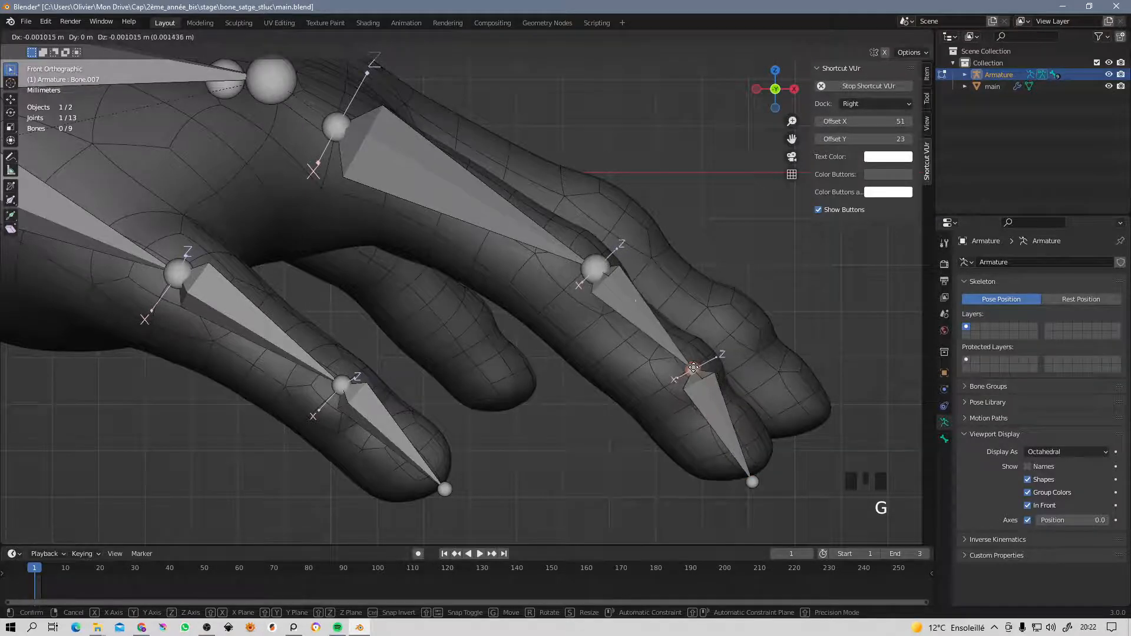
pyautogui.click(595, 272)
pyautogui.press('g')
pyautogui.click(596, 272)
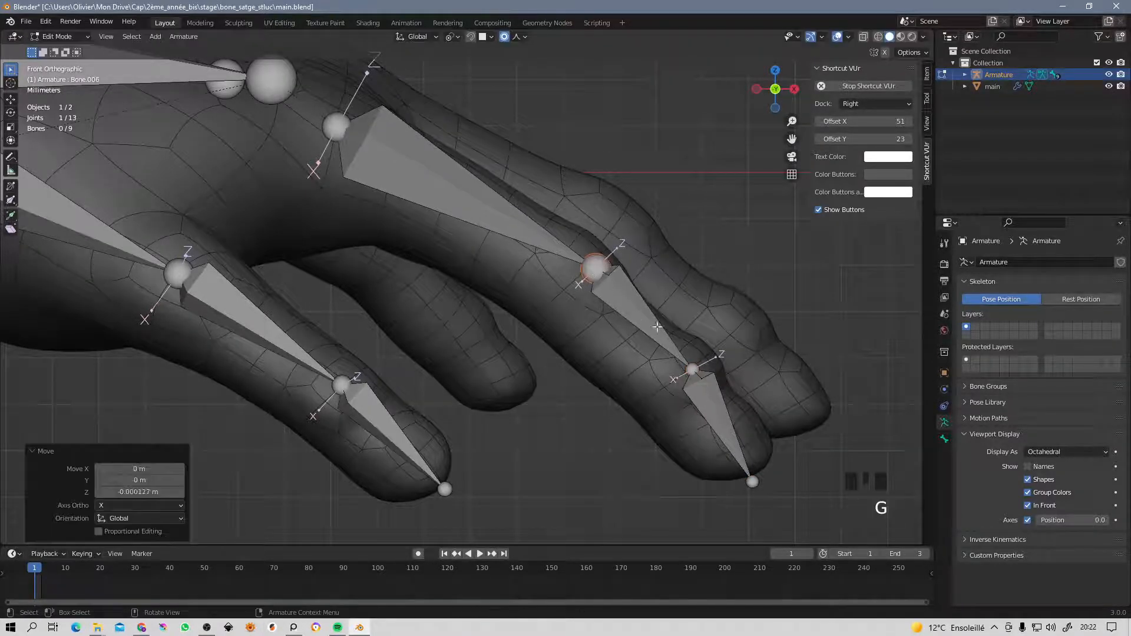
# Move the whole fingertip bone of the index about 0.0015 m in X and 0.004 m in Y in top view.
pyautogui.press('KP_7')
pyautogui.click(698, 396)
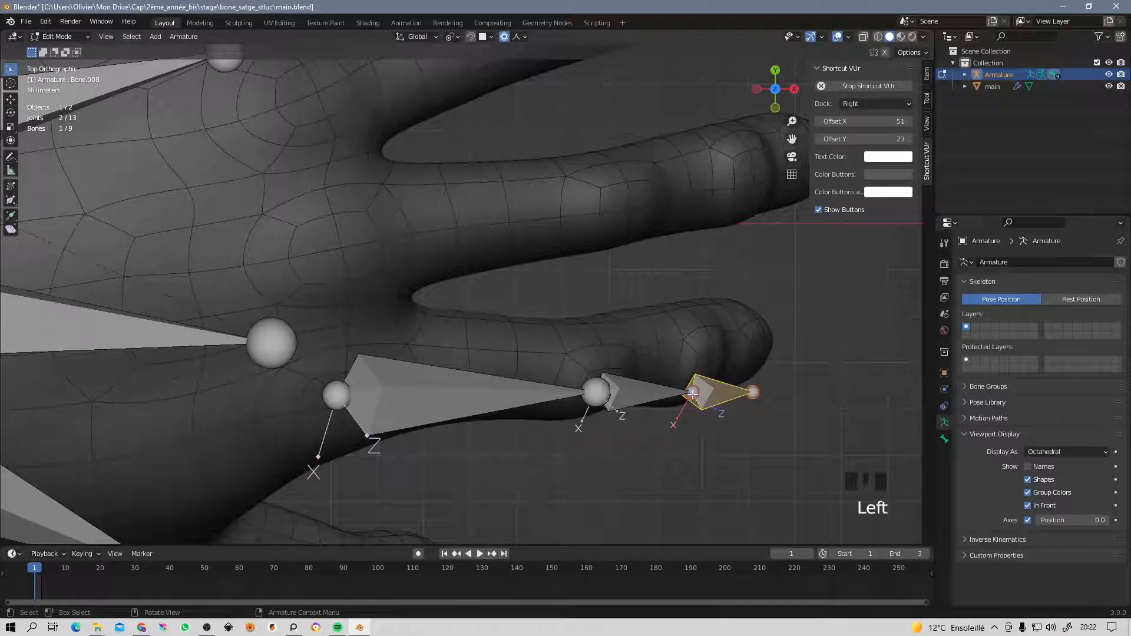
pyautogui.click(692, 392)
pyautogui.press('g')
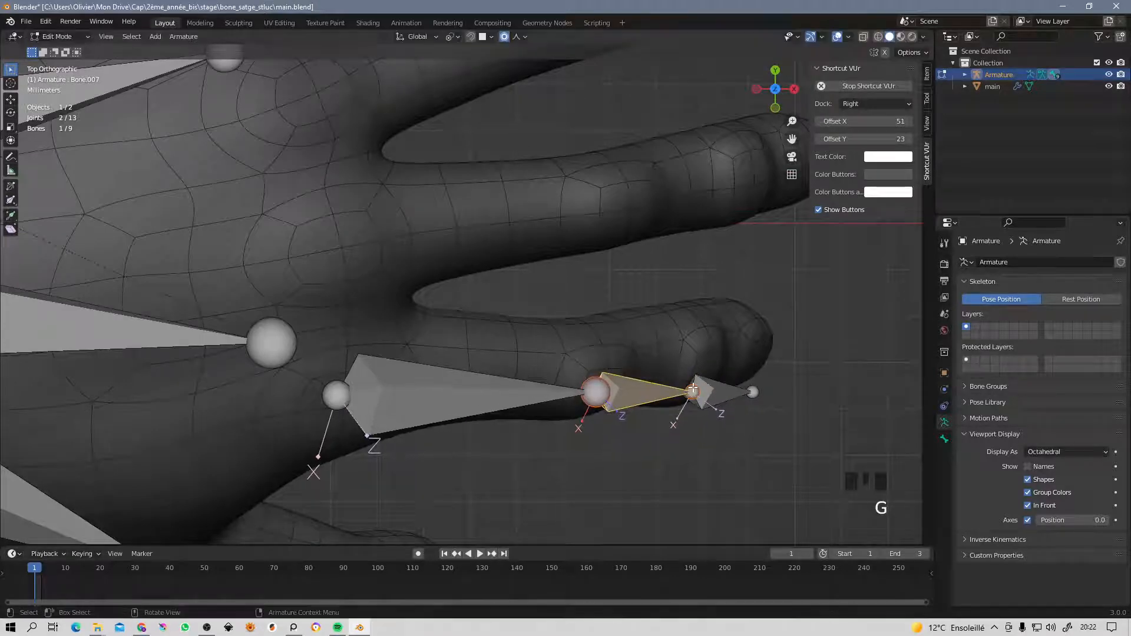
pyautogui.click(693, 390)
pyautogui.click(692, 392)
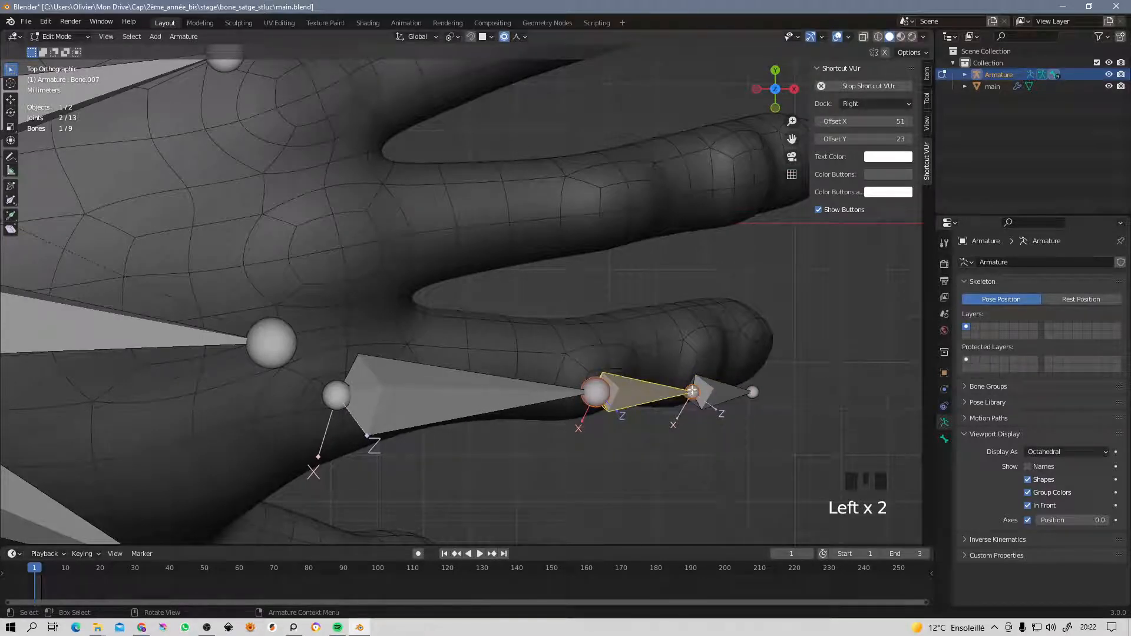
pyautogui.click(692, 392)
pyautogui.press('g')
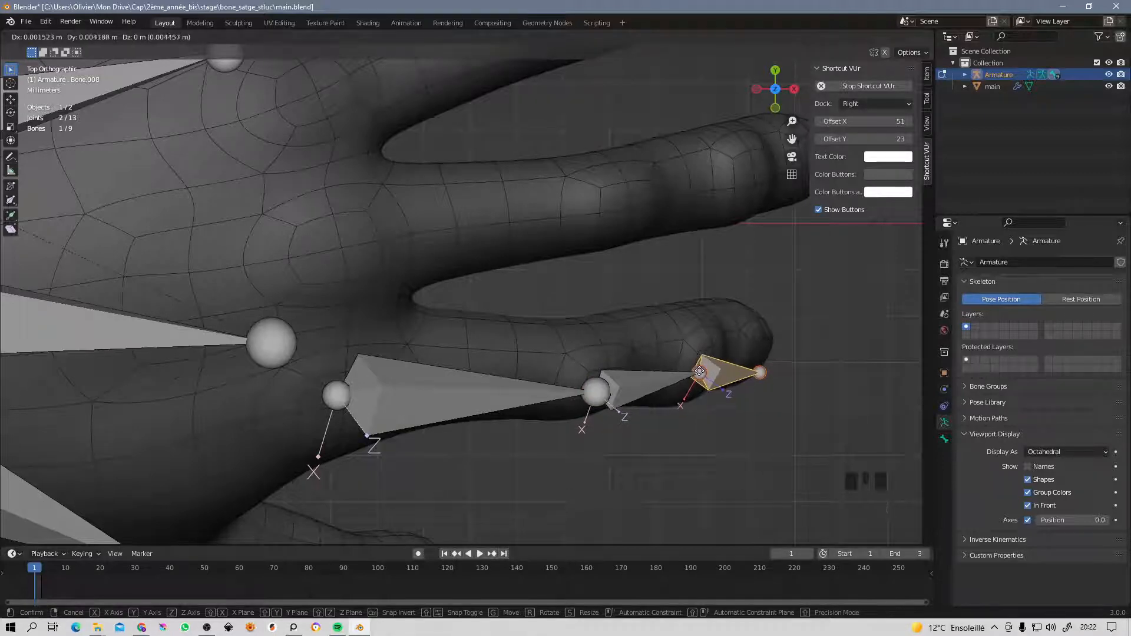
pyautogui.click(700, 373)
# Move the index fingertip joint about 0.002 m in X and 0.006 m in Y in top view.
pyautogui.click(763, 371)
pyautogui.press('g')
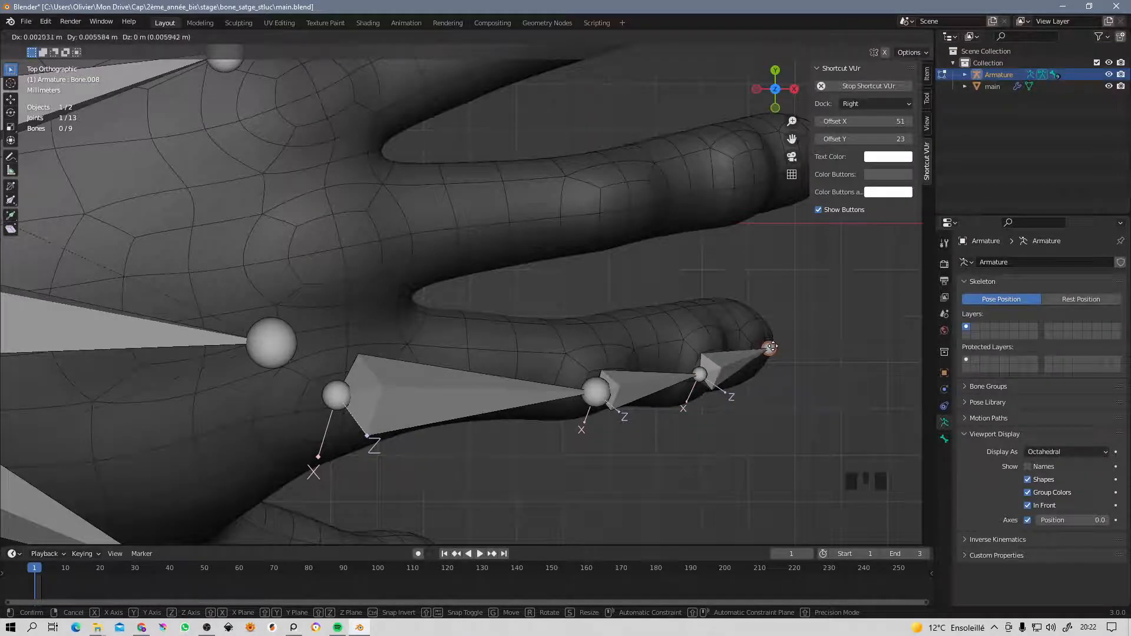
pyautogui.click(772, 346)
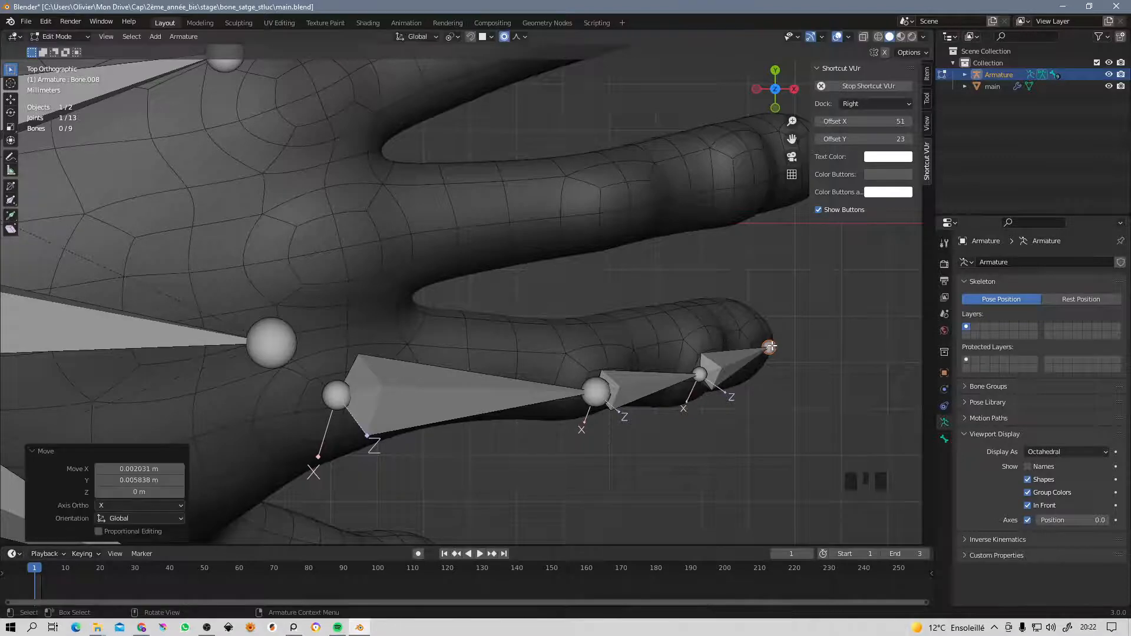
# Nudge the index finger's last joint, its middle bone and the fingertip joint in front view to follow the finger mesh.
pyautogui.press('KP_3')
pyautogui.press('KP_1')
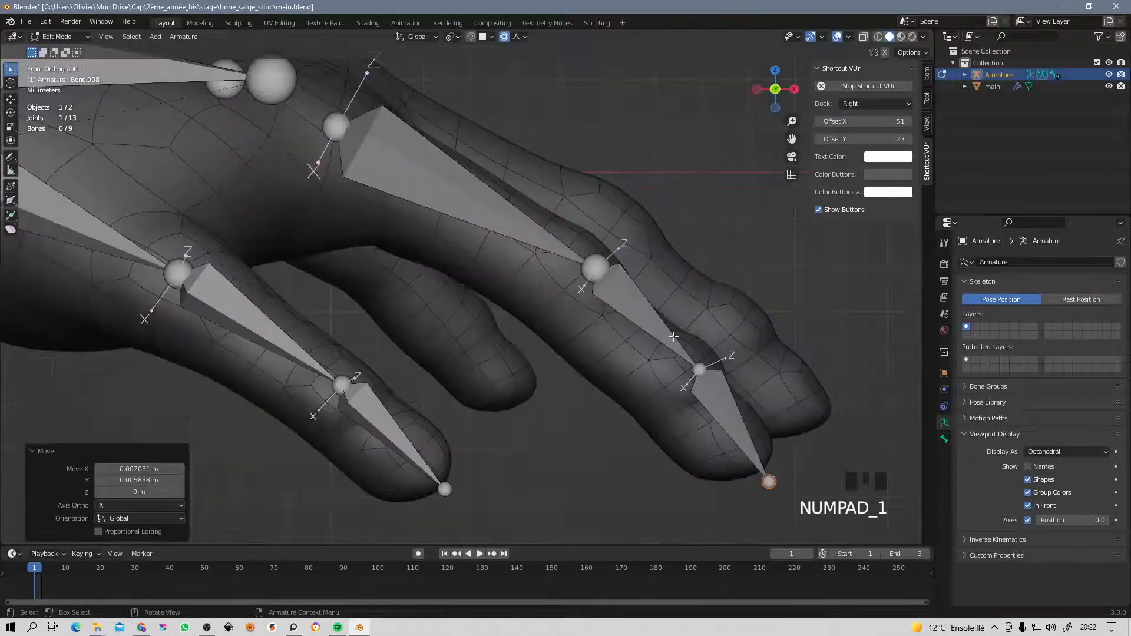
pyautogui.click(699, 370)
pyautogui.press('g')
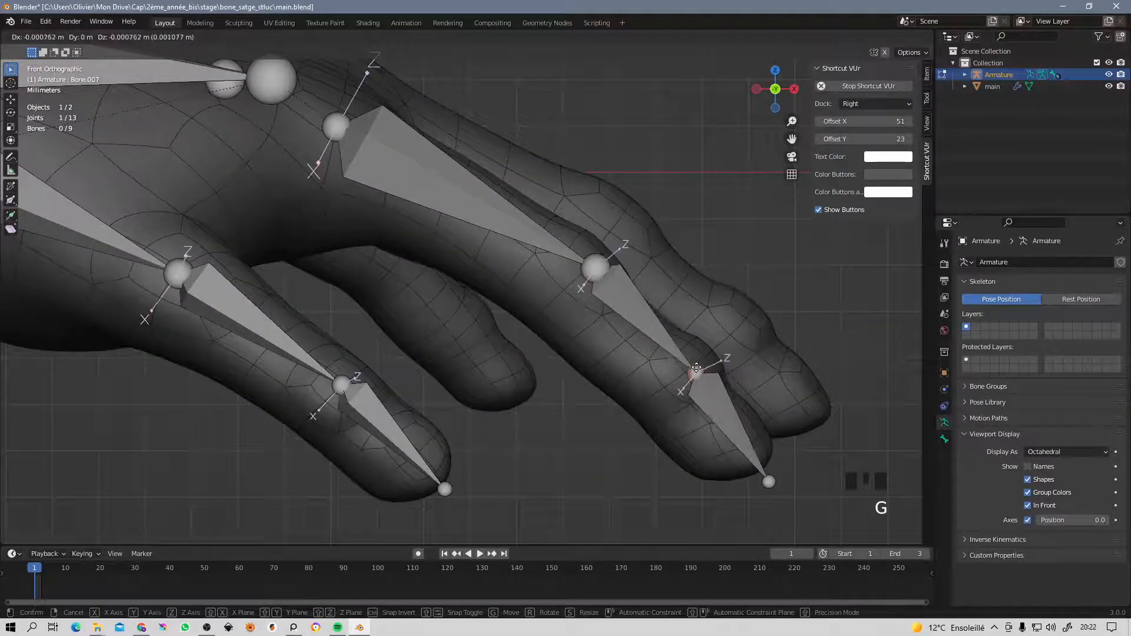
pyautogui.click(697, 368)
pyautogui.click(604, 292)
pyautogui.press('g')
pyautogui.click(604, 293)
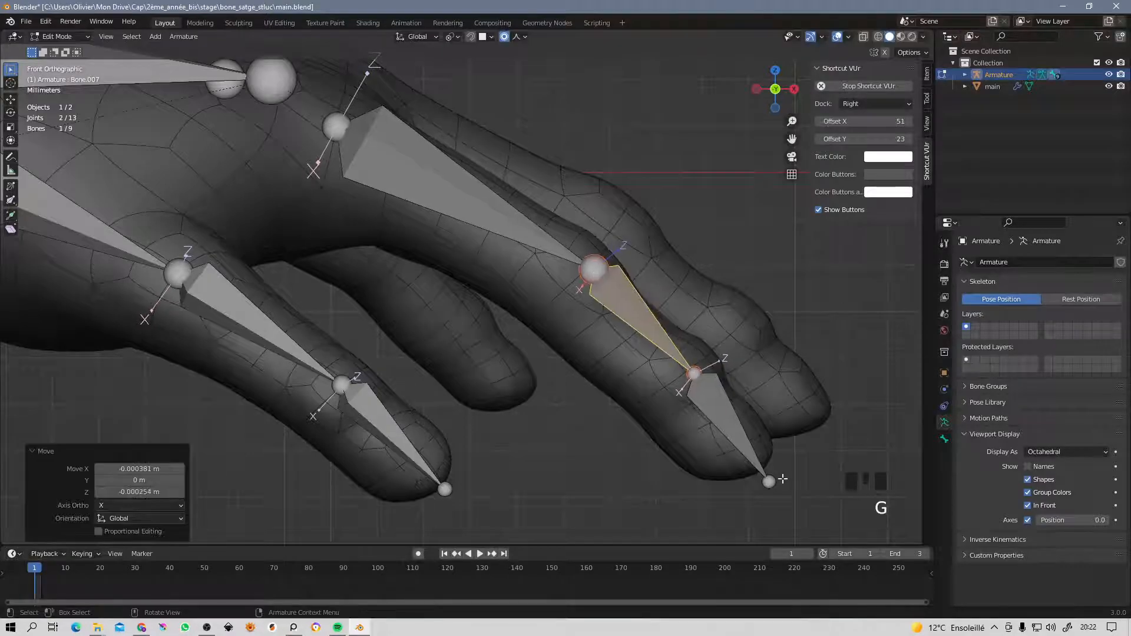
pyautogui.click(769, 480)
pyautogui.press('g')
pyautogui.click(764, 482)
# Shift the index finger's two inner joints and fingertip joint from an oblique view by about -0.001, -0.002 and -0.002 m in X.
pyautogui.moveTo(766, 471); pyautogui.dragTo(631, 249, button='middle')
pyautogui.click(612, 230)
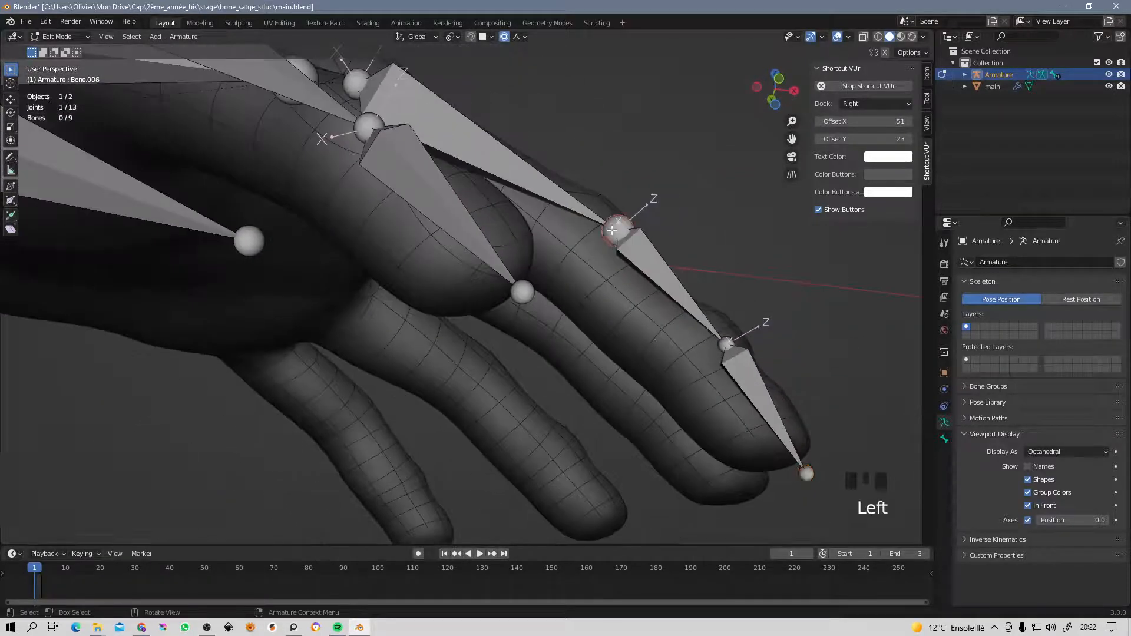
pyautogui.press('g')
pyautogui.click(607, 234)
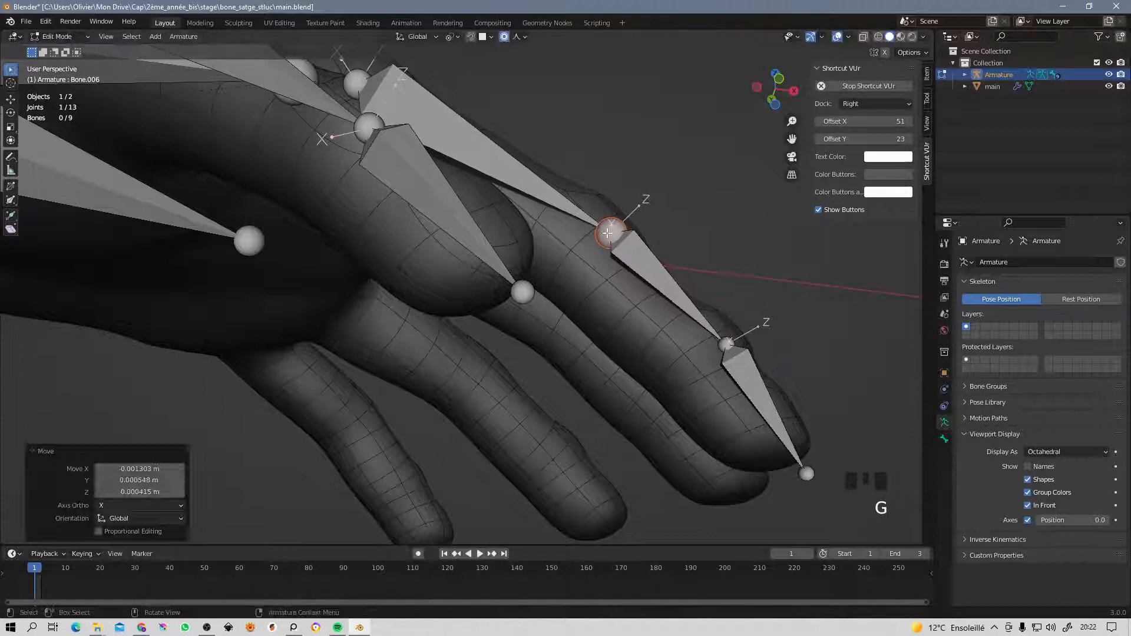
pyautogui.click(736, 343)
pyautogui.press('g')
pyautogui.click(724, 347)
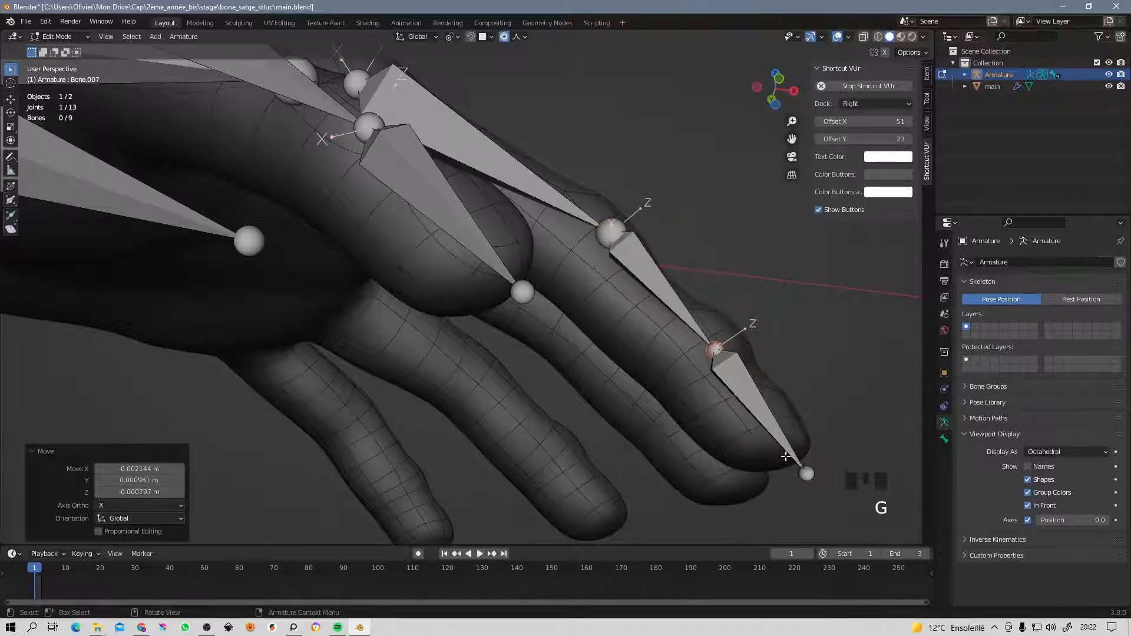
pyautogui.click(805, 472)
pyautogui.press('g')
pyautogui.click(790, 470)
# Move the index fingertip joint and the joint at the end of the first index bone by about 0.001 m each in Y.
pyautogui.moveTo(790, 470); pyautogui.dragTo(531, 456, button='middle')
pyautogui.press('g')
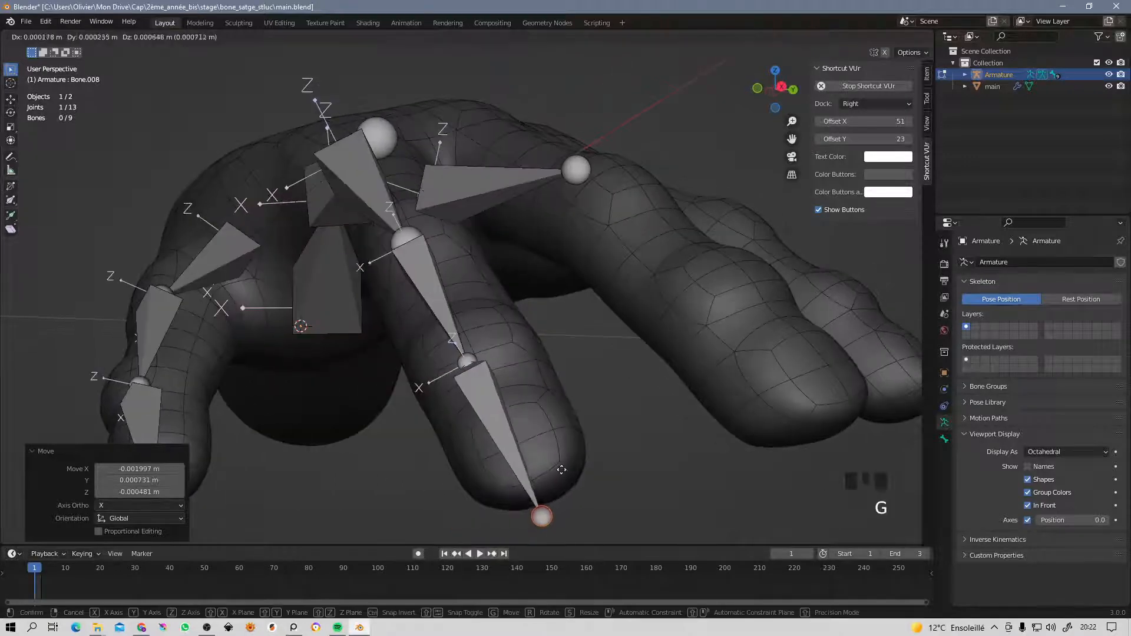
pyautogui.click(570, 470)
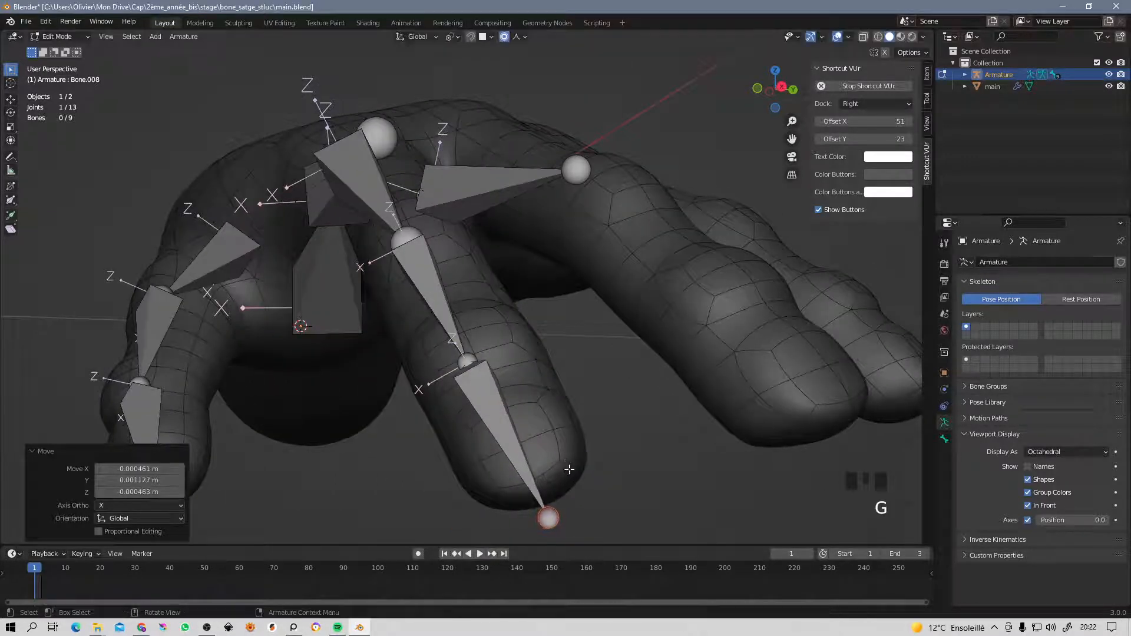
pyautogui.click(471, 357)
pyautogui.moveTo(471, 357); pyautogui.dragTo(506, 277, button='middle')
pyautogui.click(448, 317)
pyautogui.press('g')
pyautogui.click(462, 313)
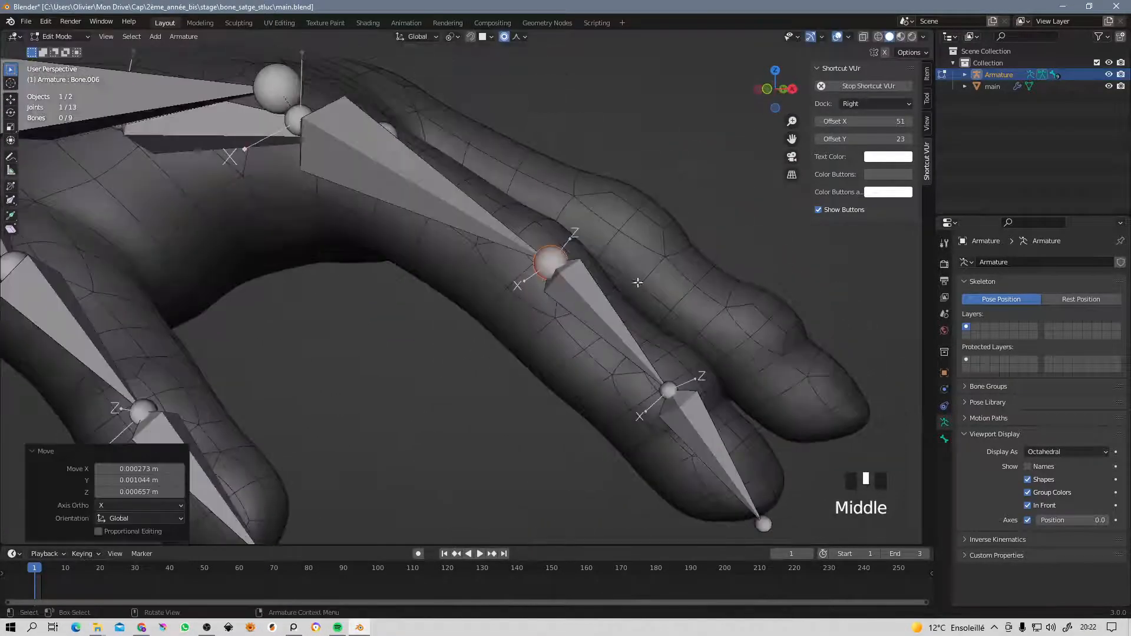
# Move the index finger's last joint about 0.0006 m in X and 0.0001 m in Z in front view.
pyautogui.press('KP_3')
pyautogui.press('KP_1')
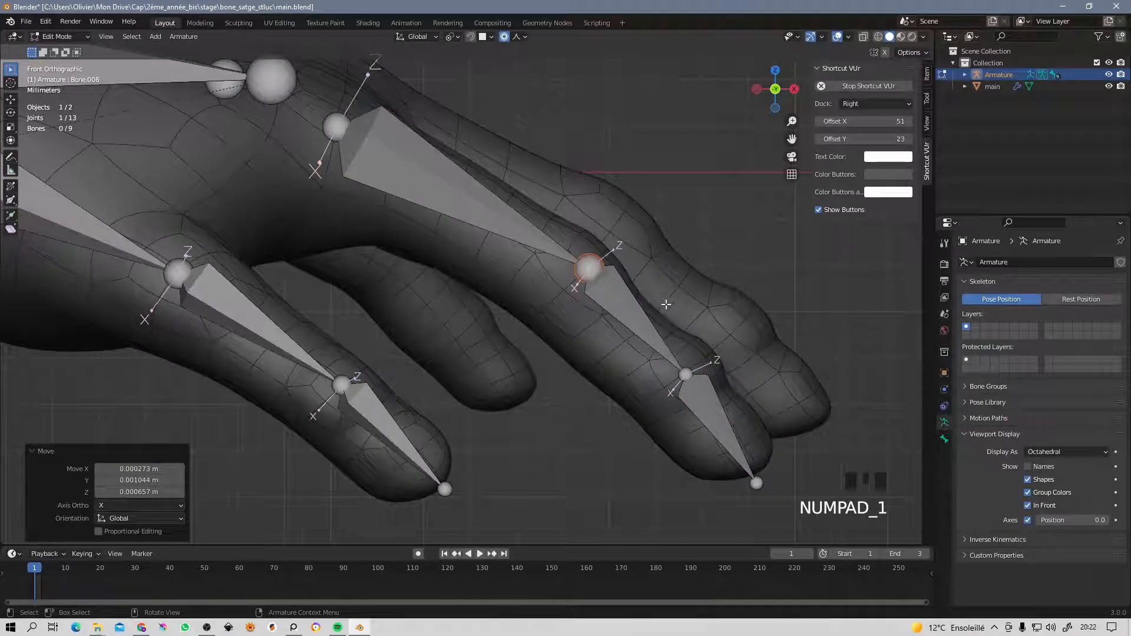
pyautogui.click(690, 376)
pyautogui.press('g')
pyautogui.click(691, 374)
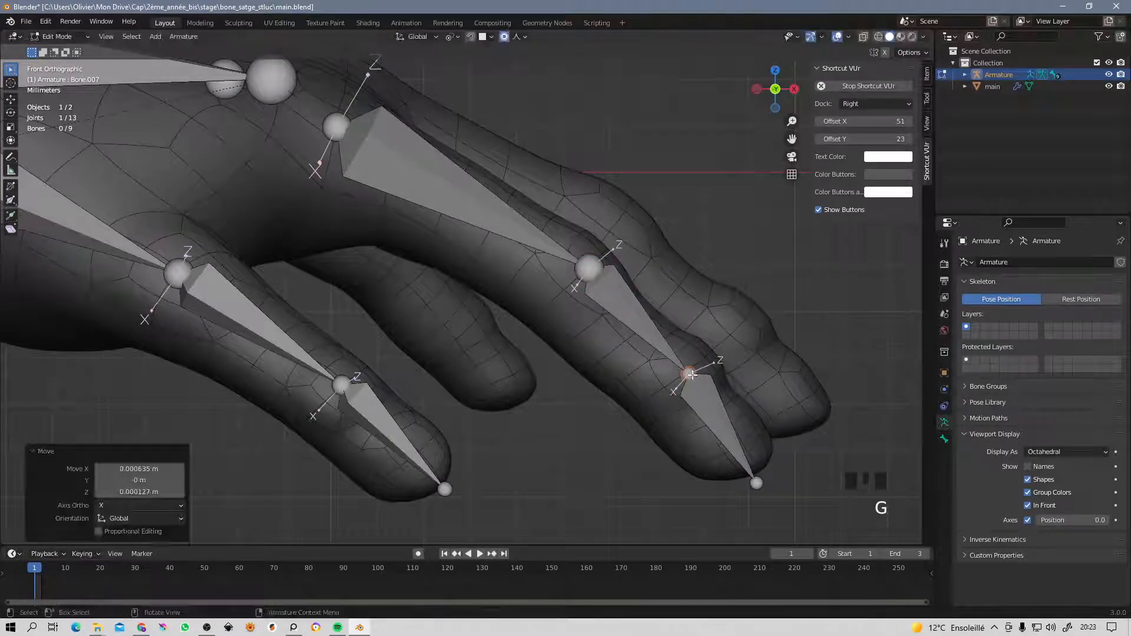
# Select the first index bone, at the root of the finger.
pyautogui.moveTo(615, 340); pyautogui.dragTo(560, 362, button='middle')
pyautogui.click(383, 200)
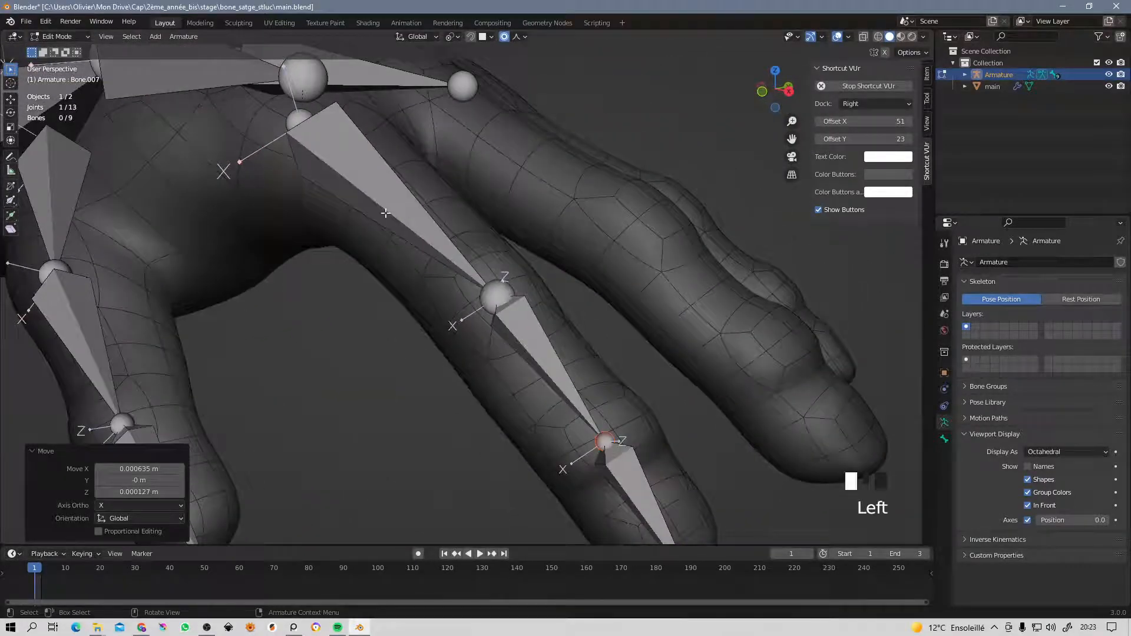
# Select all three index finger bones and adjust their roll slightly to orient their X and Z axes to the finger.
pyautogui.keyDown('shift'); pyautogui.click(558, 365); pyautogui.keyUp('shift')
pyautogui.keyDown('shift'); pyautogui.click(653, 501); pyautogui.keyUp('shift')
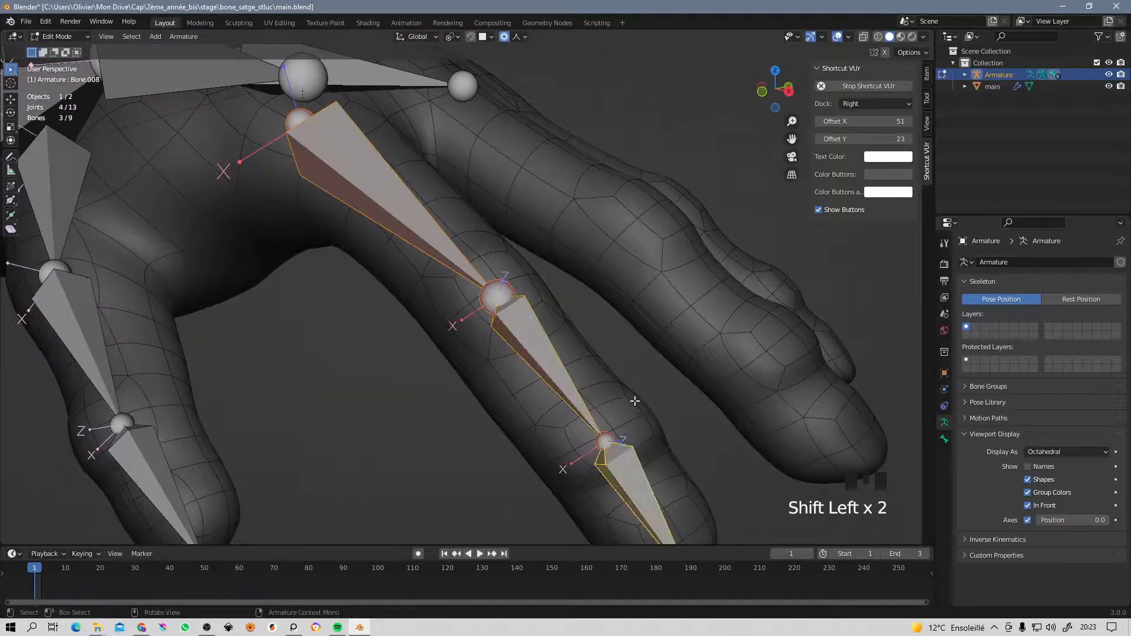
pyautogui.scroll(-3, 653, 501)
pyautogui.moveTo(654, 501); pyautogui.dragTo(413, 241, button='middle')
pyautogui.middleClick(469, 262)
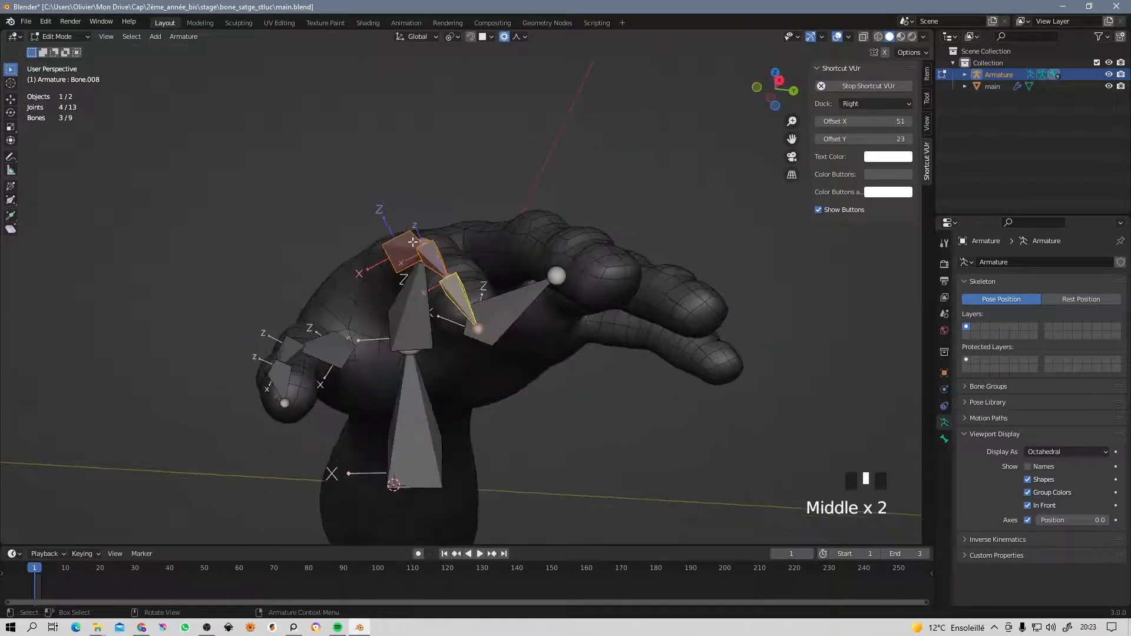
pyautogui.hotkey('ctrl', 'r')
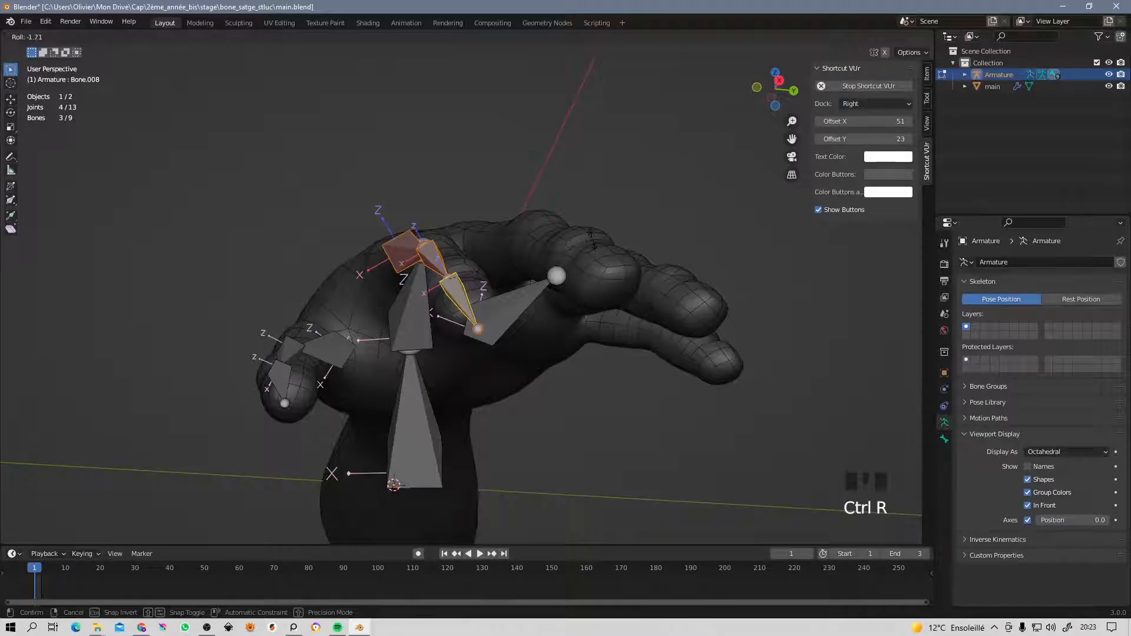
pyautogui.click(578, 243)
# In top view, move the index finger's base joint about -0.0002 m in X and 0.0024 m in Y.
pyautogui.moveTo(407, 154); pyautogui.dragTo(415, 237, button='middle')
pyautogui.click(379, 199)
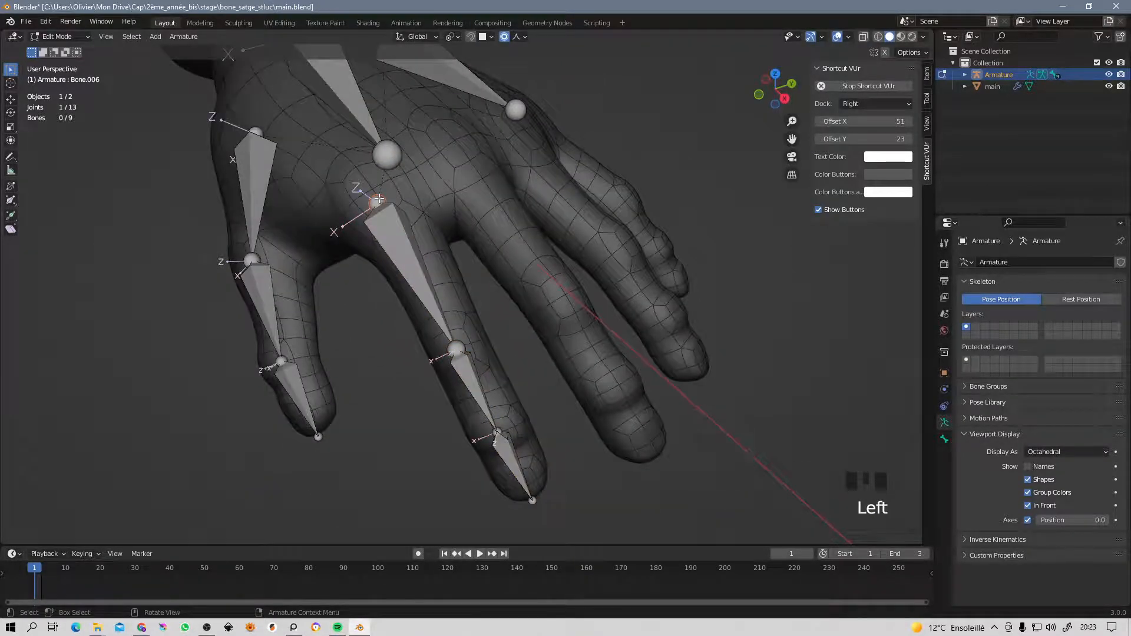
pyautogui.press('KP_7')
pyautogui.press('g')
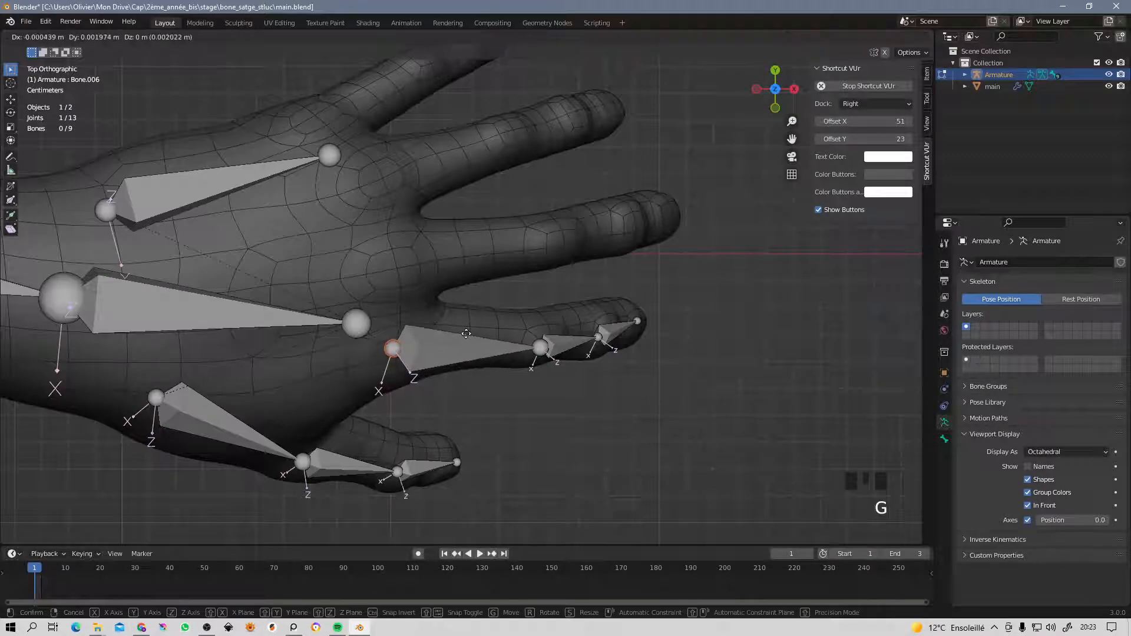
pyautogui.click(467, 333)
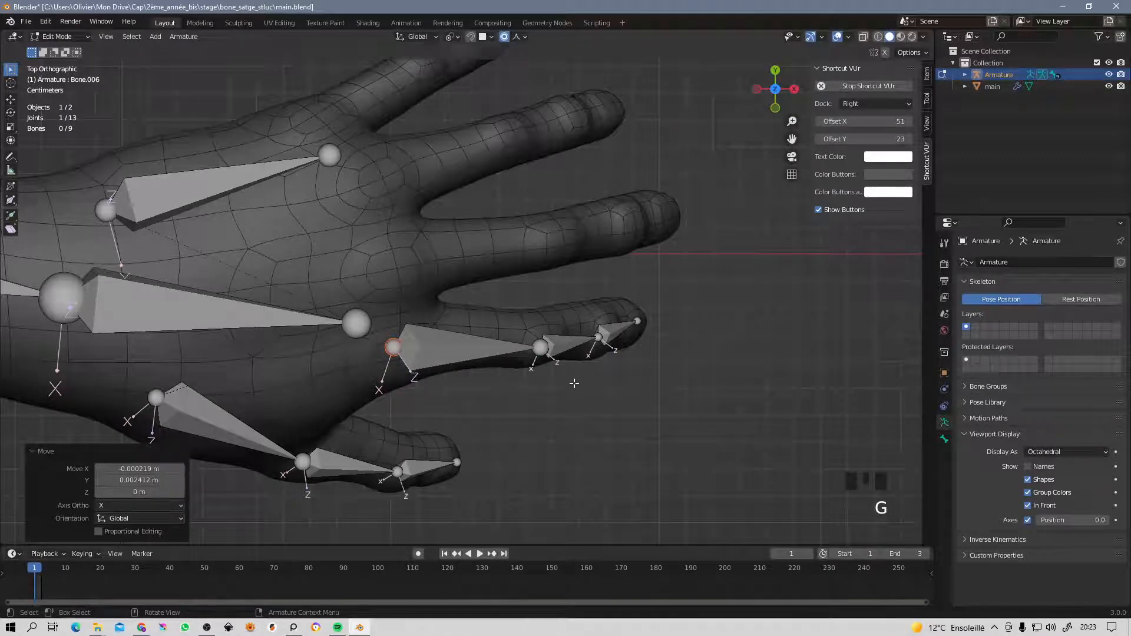
# Duplicate the three index finger bones in top view and place the copy about 0.0009 m in X and 0.029 m in Y, towards the middle finger.
pyautogui.keyDown('shift'); pyautogui.moveTo(572, 384); pyautogui.dragTo(551, 338, button='middle'); pyautogui.keyUp('shift')
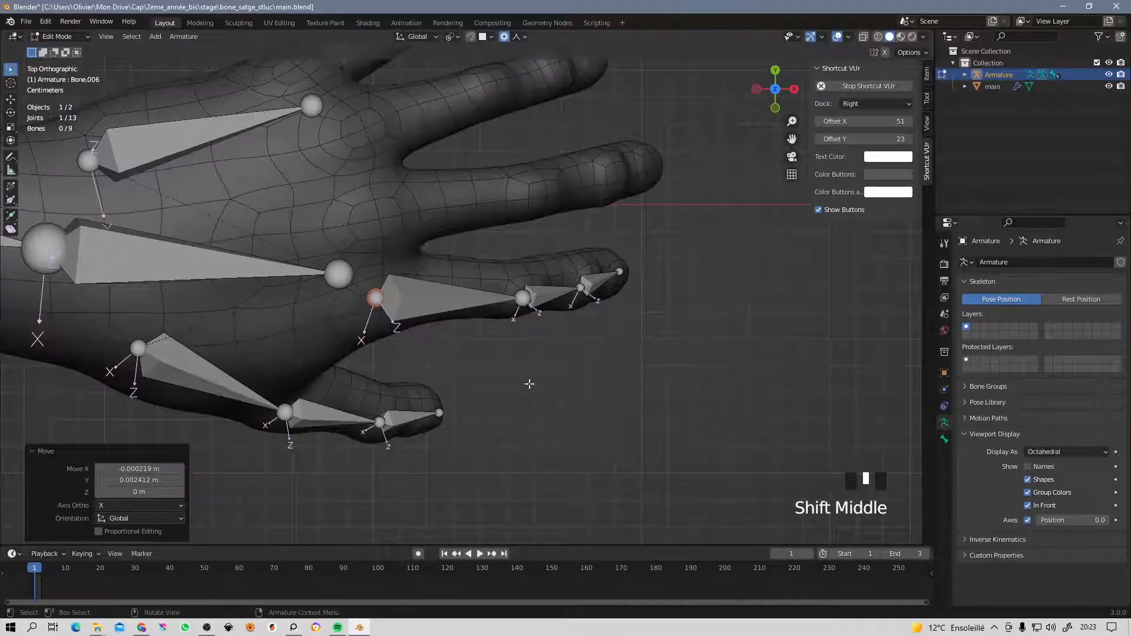
pyautogui.moveTo(529, 384); pyautogui.dragTo(462, 271, button='middle')
pyautogui.click(518, 301)
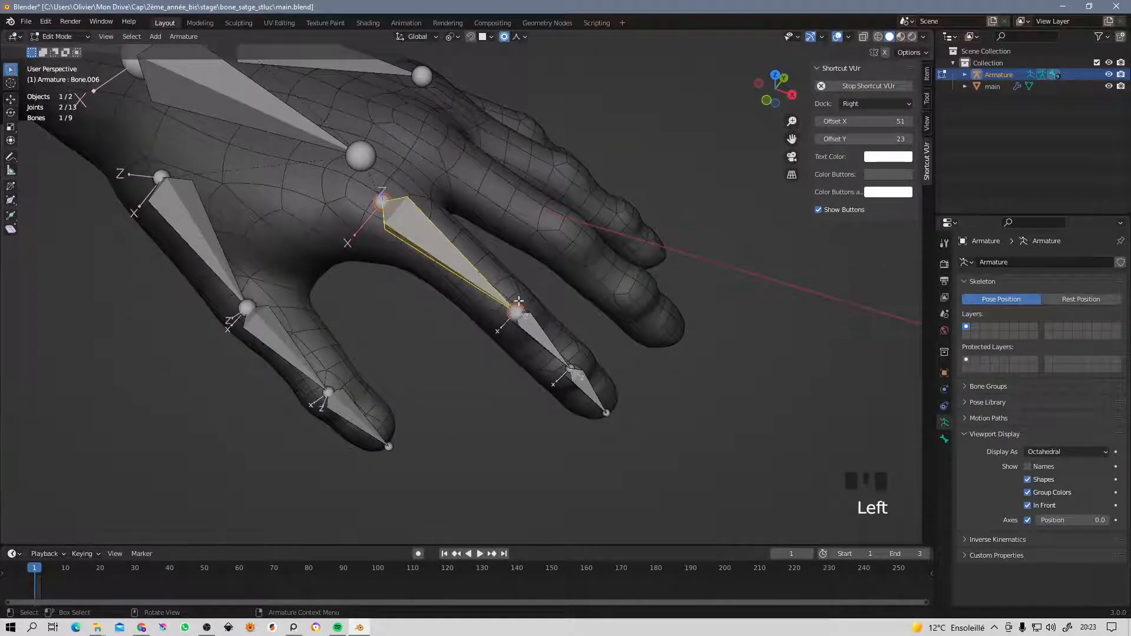
pyautogui.keyDown('shift'); pyautogui.click(541, 337); pyautogui.keyUp('shift')
pyautogui.keyDown('shift'); pyautogui.click(589, 389); pyautogui.keyUp('shift')
pyautogui.keyDown('shift'); pyautogui.moveTo(585, 312); pyautogui.dragTo(584, 334, button='middle'); pyautogui.keyUp('shift')
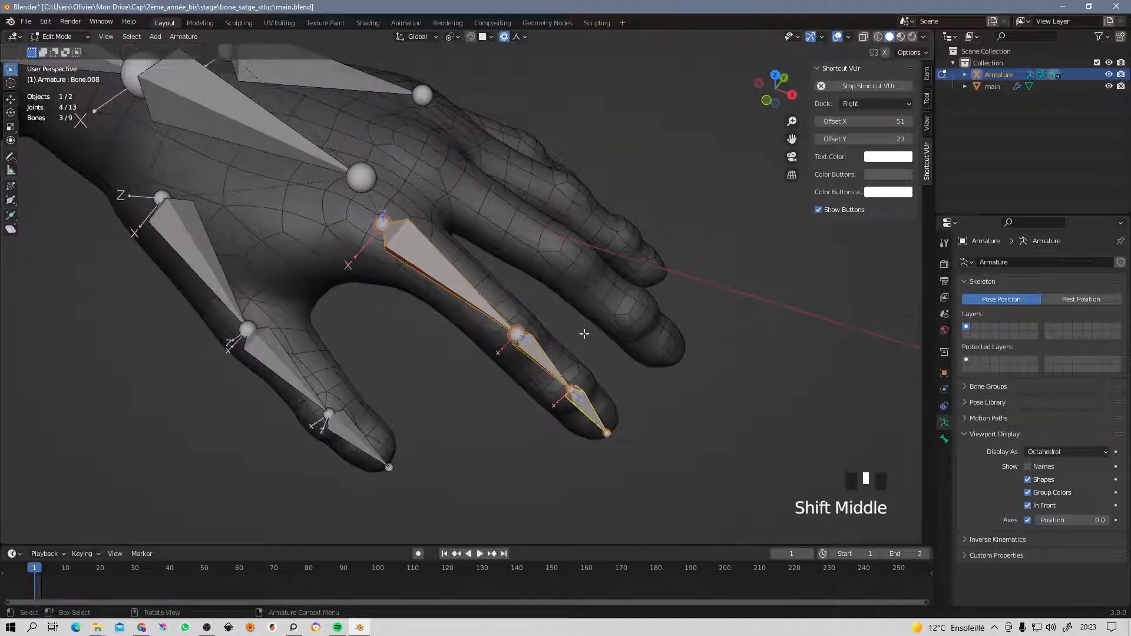
pyautogui.press('KP_7')
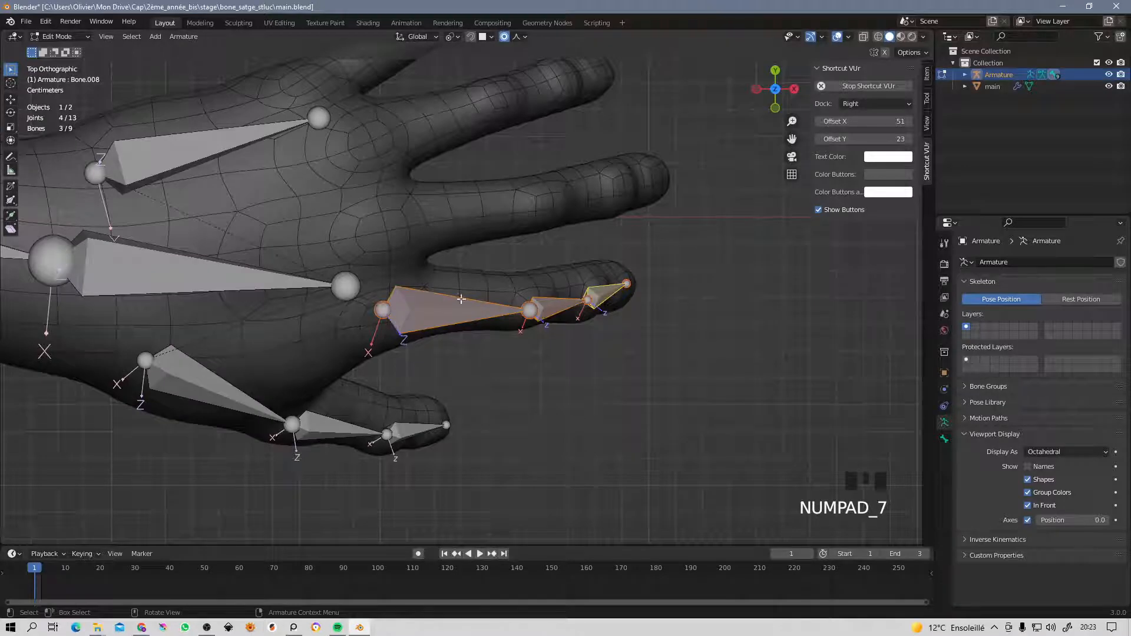
pyautogui.click(606, 302)
pyautogui.keyDown('shift'); pyautogui.click(559, 305); pyautogui.keyUp('shift')
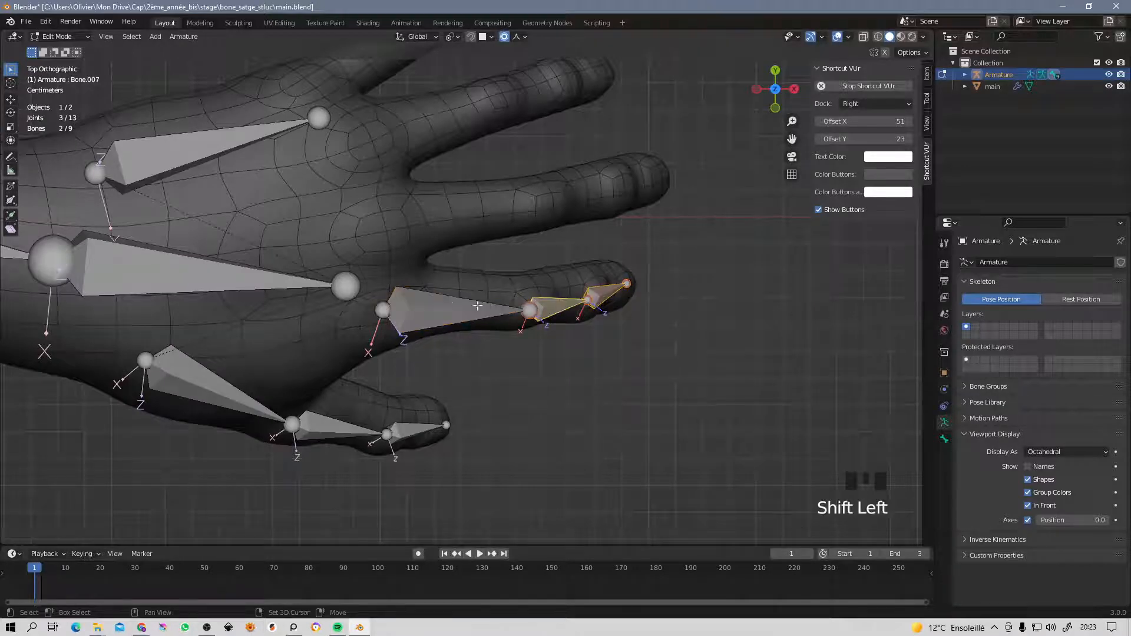
pyautogui.keyDown('shift'); pyautogui.click(448, 303); pyautogui.keyUp('shift')
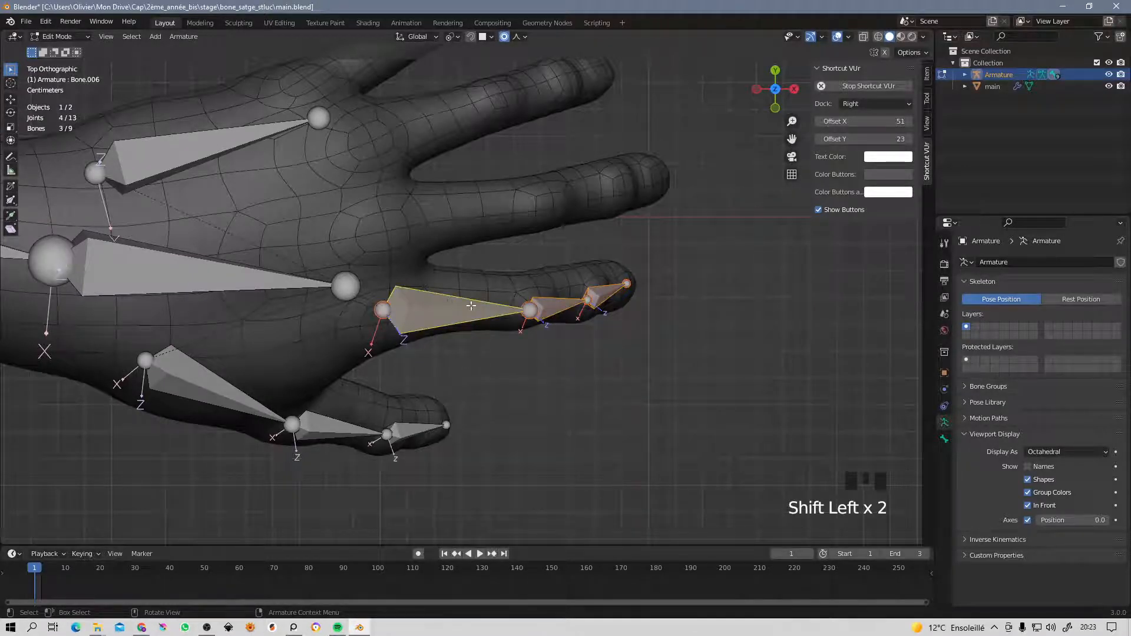
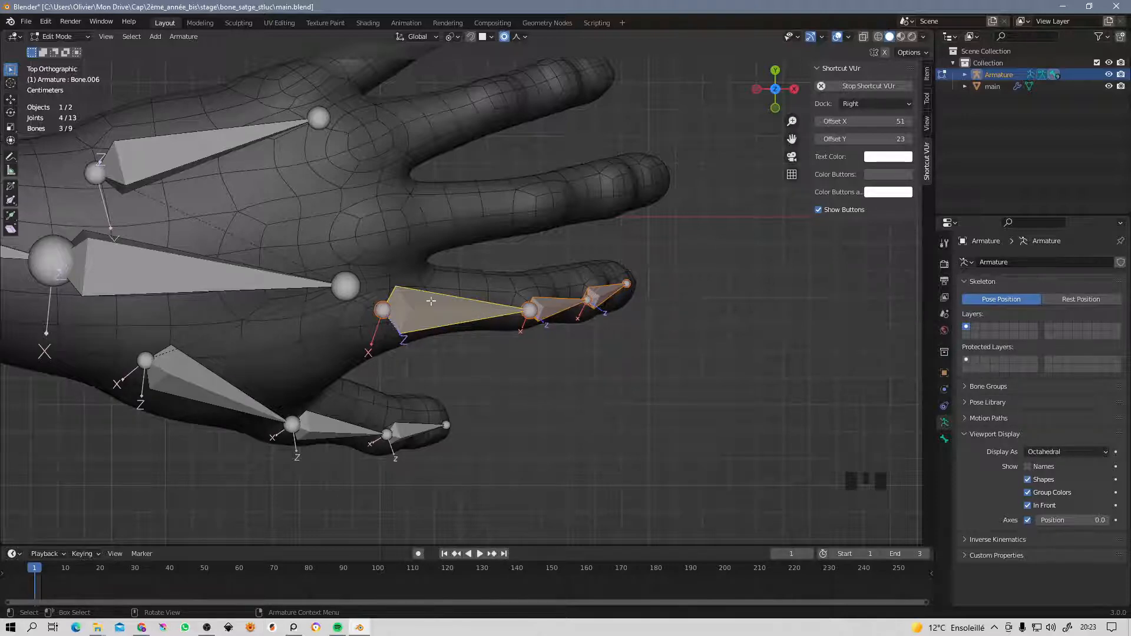
pyautogui.hotkey('shift', 'd')
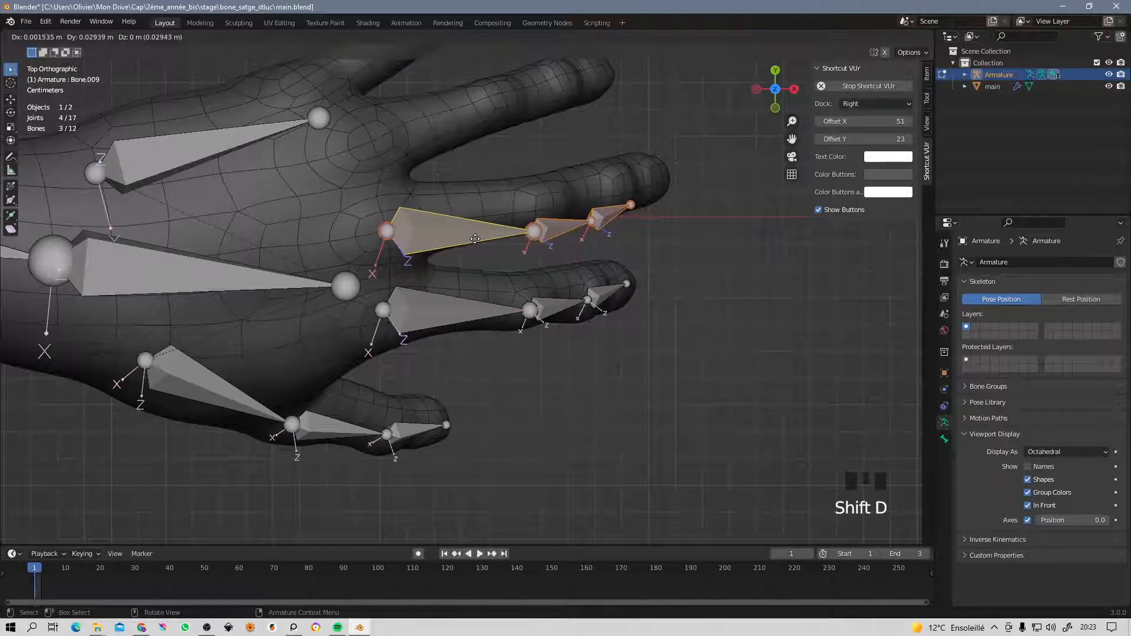
pyautogui.click(473, 240)
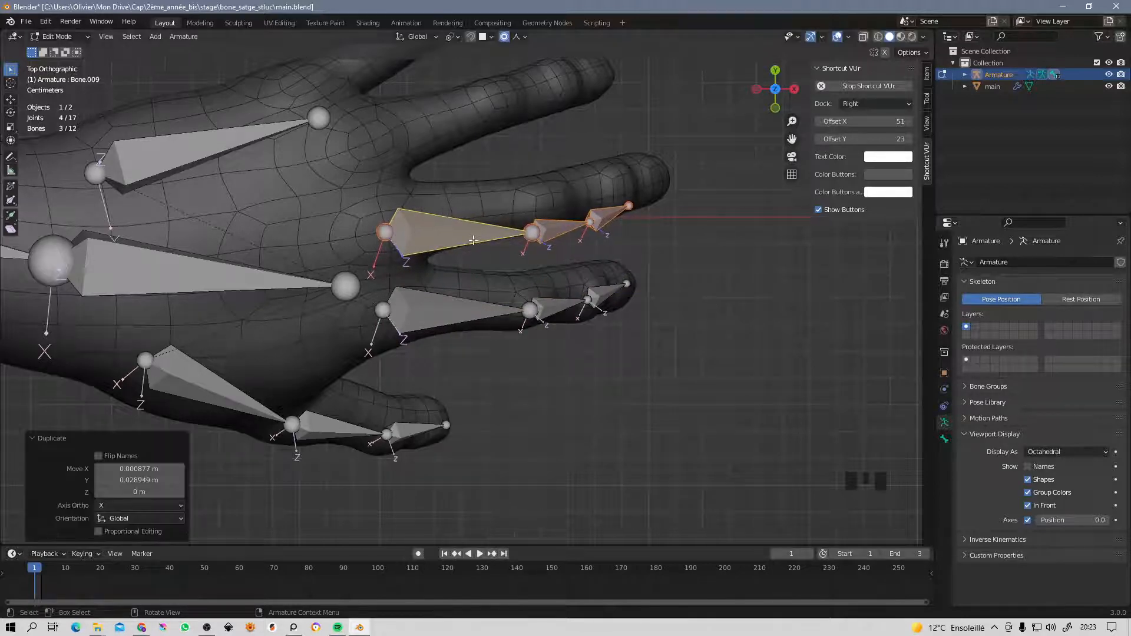
# Move the copied chain's second joint about 0.0068 m in X and 0.0072 m in Y, and shift its end bone towards the middle fingertip.
pyautogui.click(535, 235)
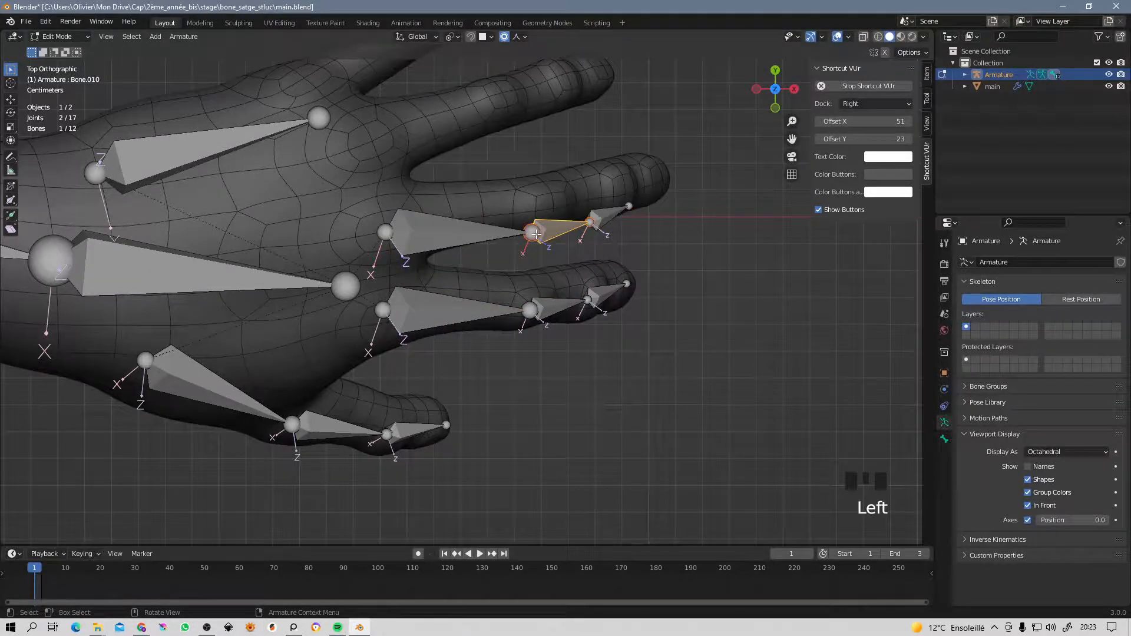
pyautogui.click(533, 233)
pyautogui.press('g')
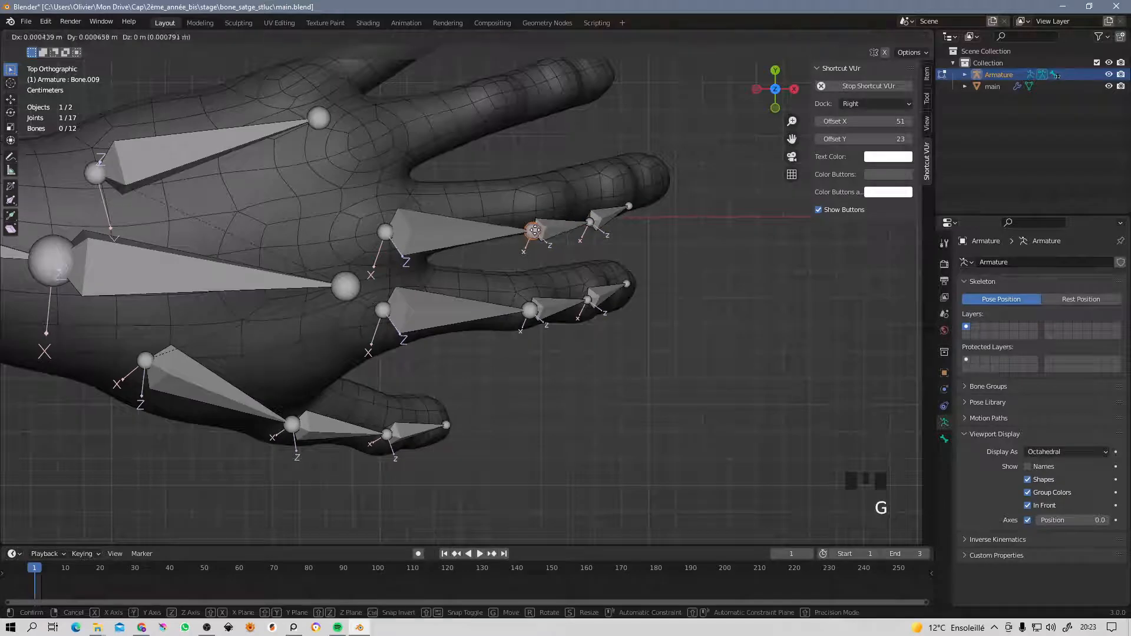
pyautogui.click(551, 213)
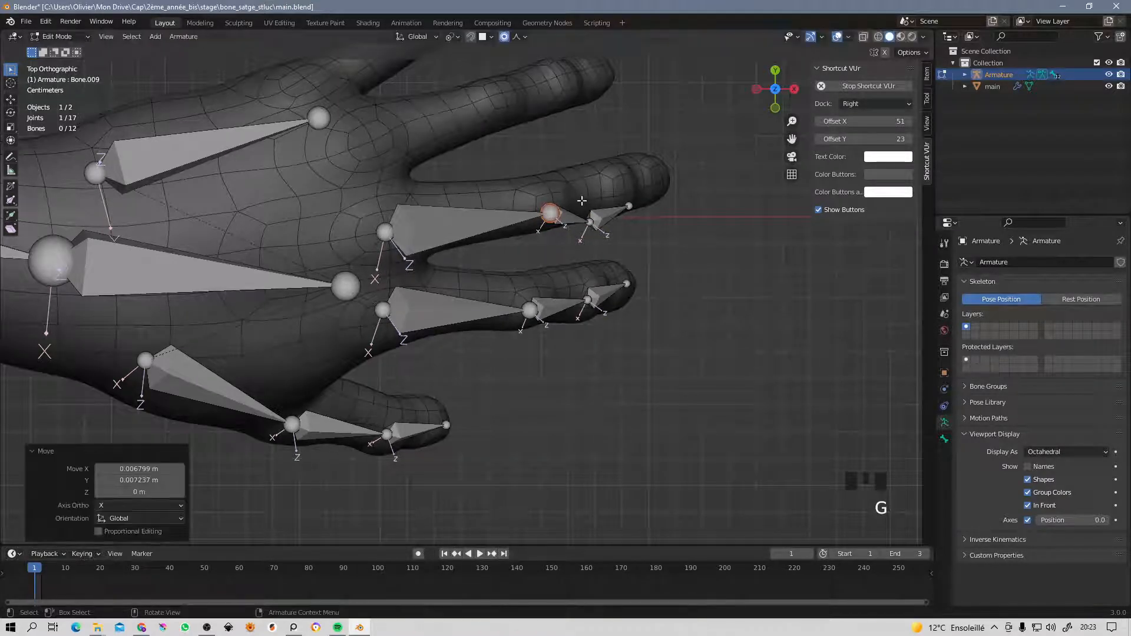
pyautogui.click(591, 221)
pyautogui.press('g')
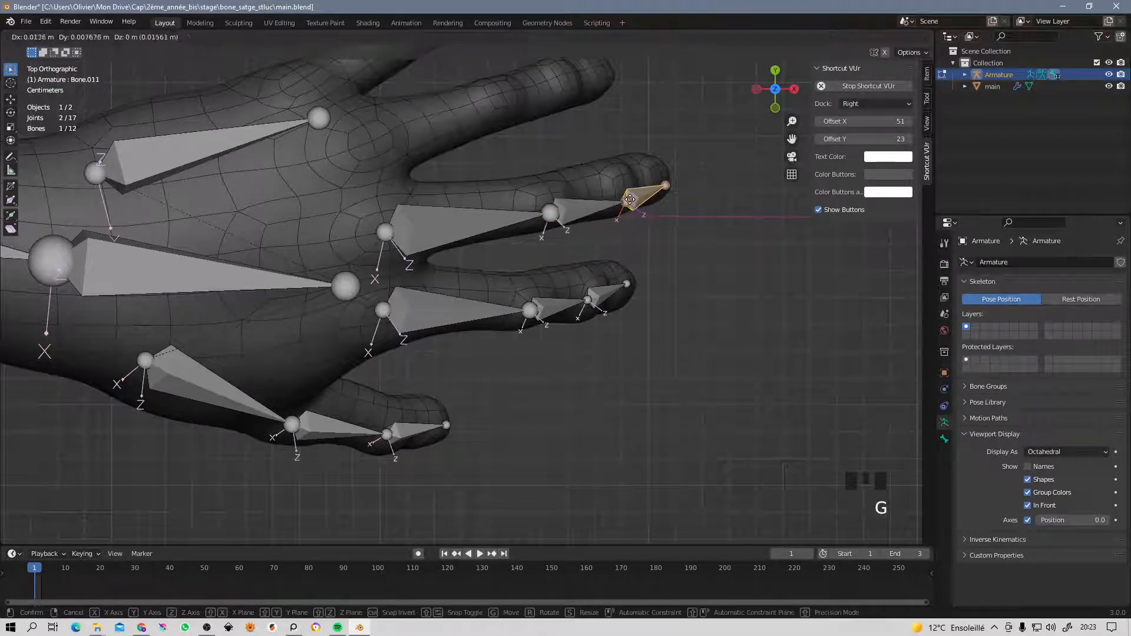
pyautogui.click(630, 193)
# Refine the middle finger's tip joint position and move its middle bone about -0.0002 m in X and 0.0009 m in Y.
pyautogui.click(630, 193)
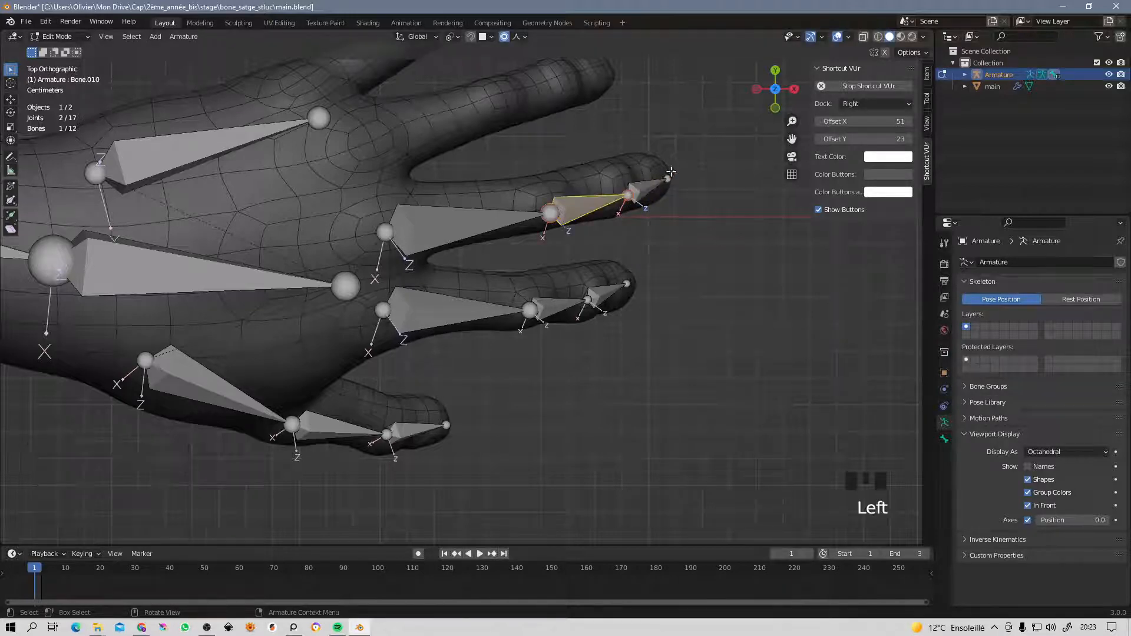
pyautogui.click(671, 175)
pyautogui.press('g')
pyautogui.click(670, 177)
pyautogui.click(631, 192)
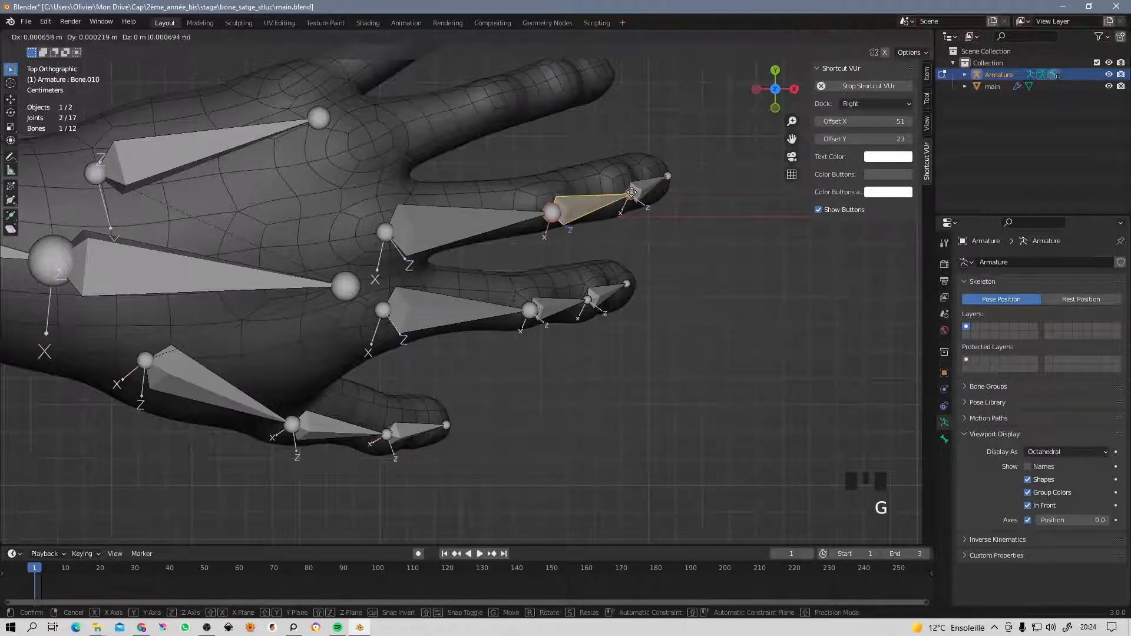
pyautogui.press('g')
pyautogui.click(628, 192)
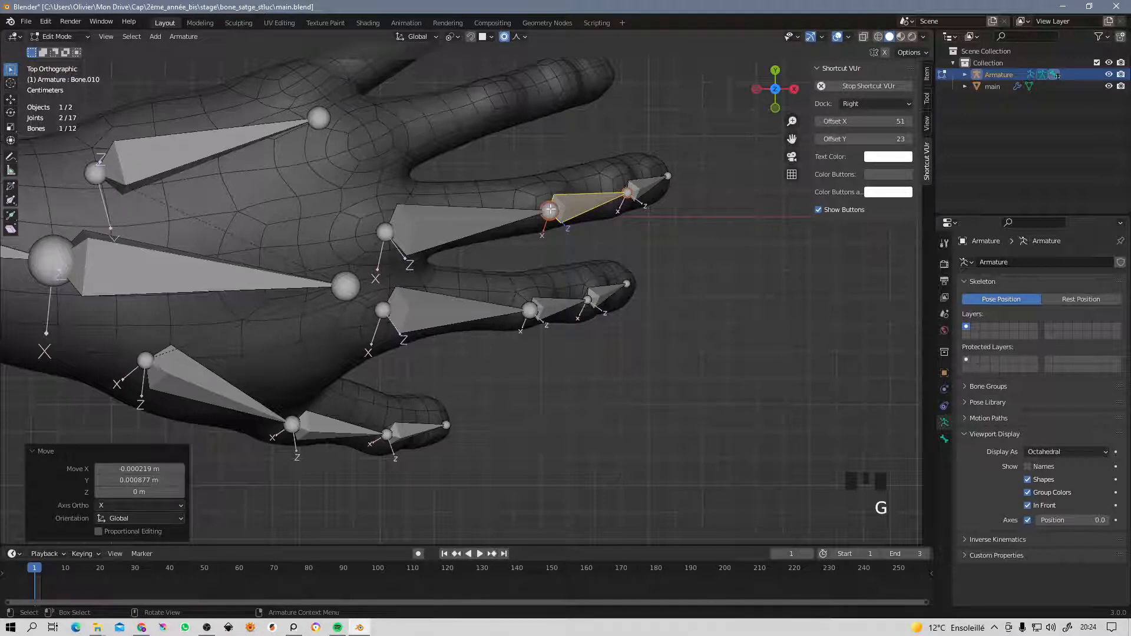
pyautogui.click(542, 211)
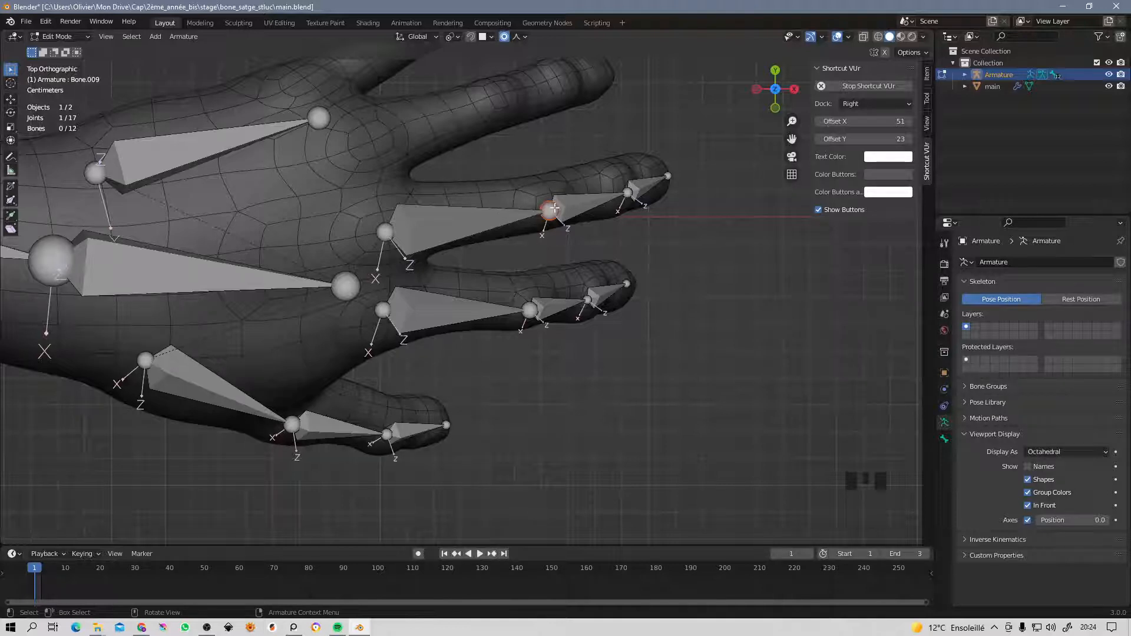
pyautogui.click(434, 226)
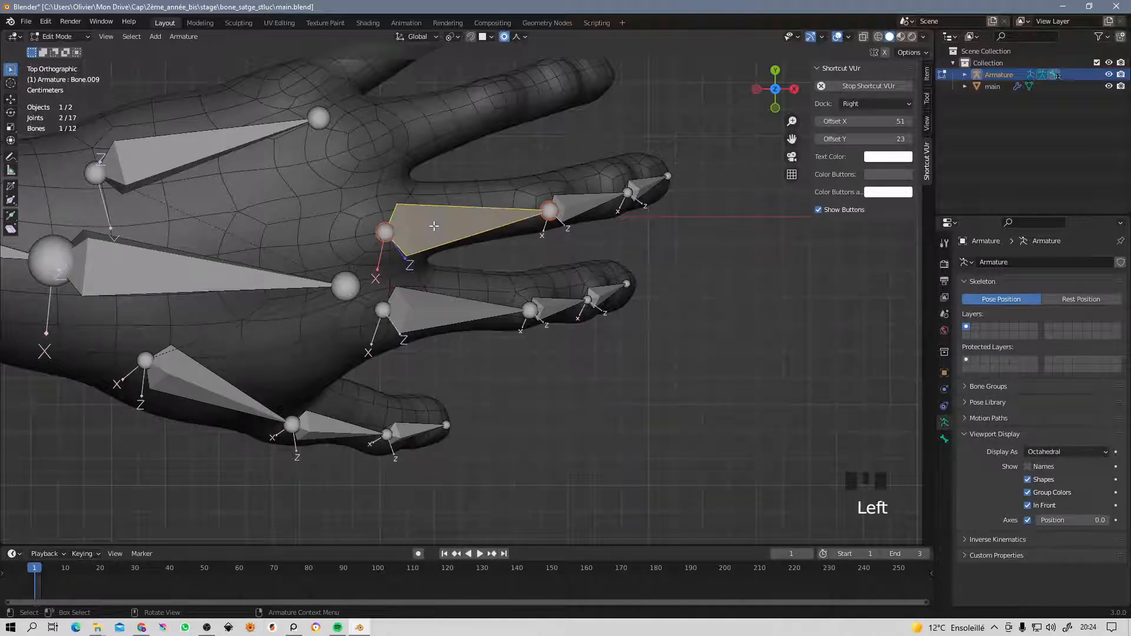
pyautogui.click(588, 205)
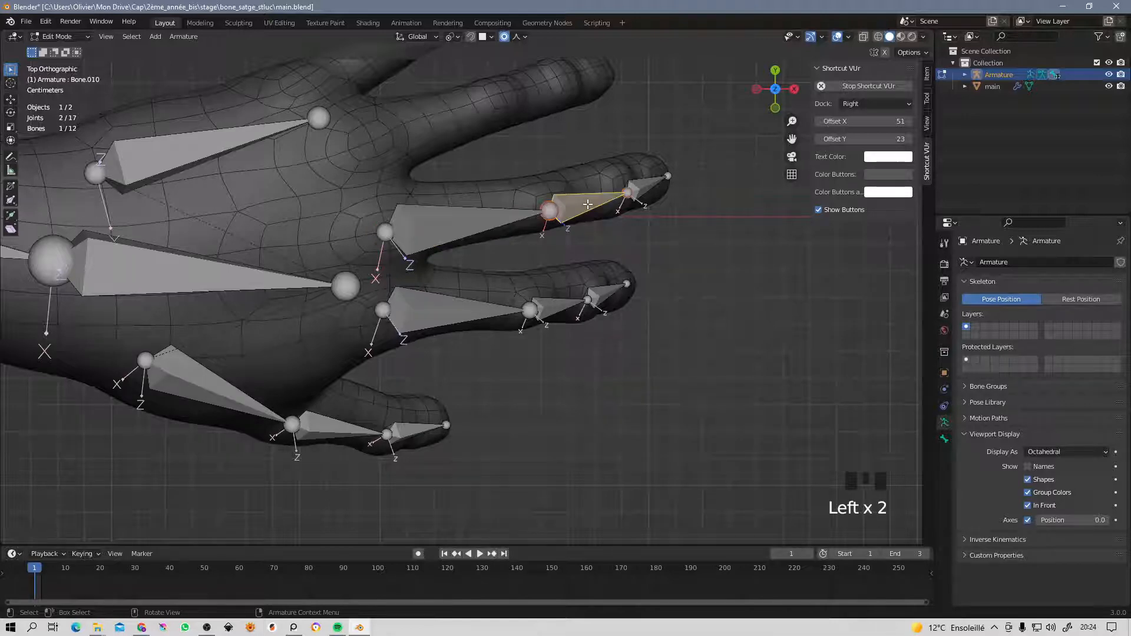
pyautogui.click(550, 211)
# Nudge the middle finger's base joint slightly towards the wrist in top view.
pyautogui.click(386, 229)
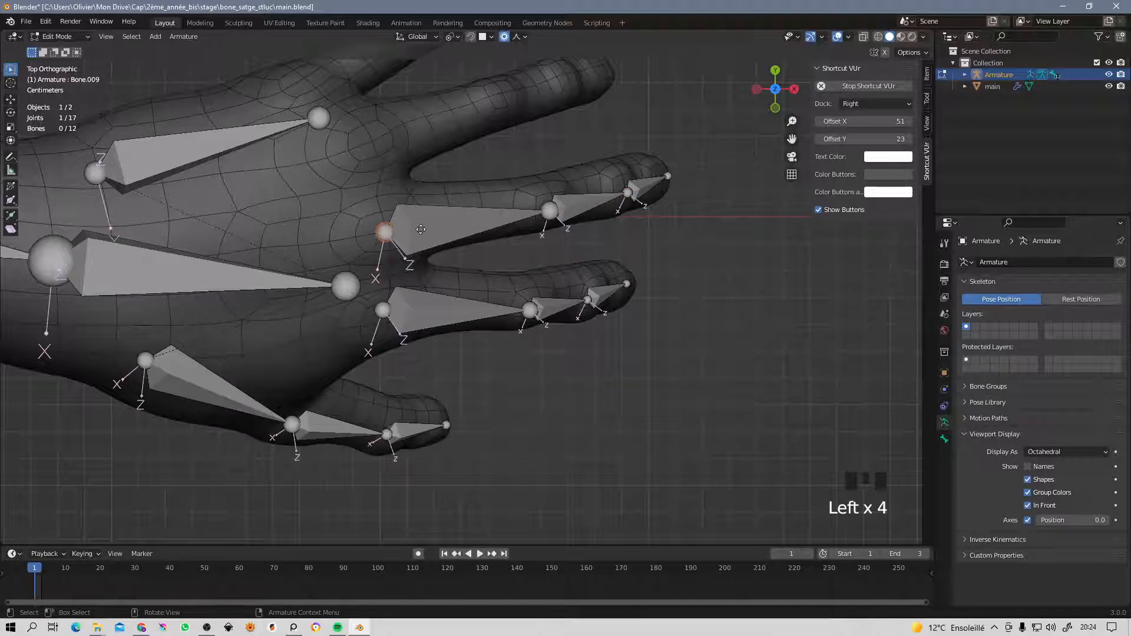
pyautogui.press('g')
pyautogui.click(418, 229)
# In front view, raise the middle finger's first bone about 0.0086 m in Z and shift it about 0.0015 m in X.
pyautogui.click(468, 227)
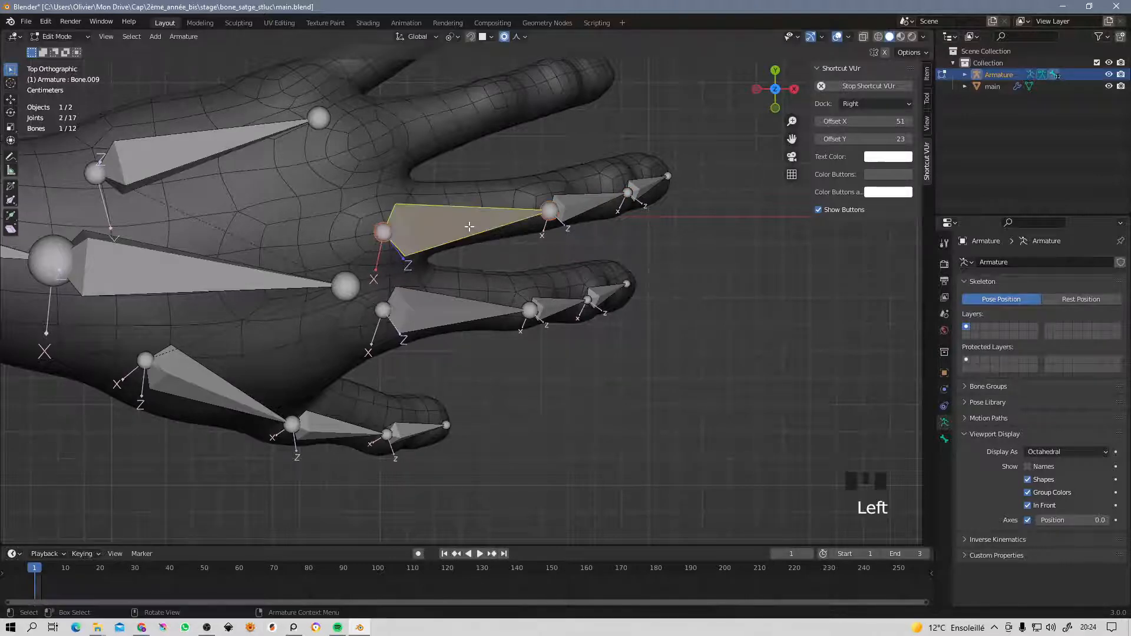
pyautogui.press('KP_3')
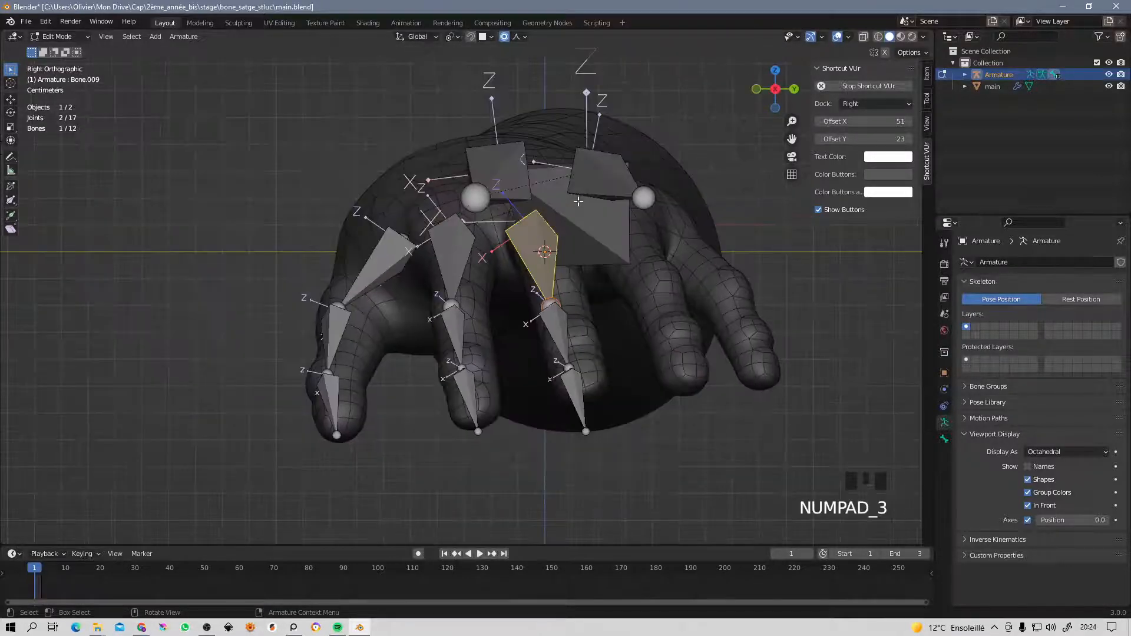
pyautogui.press('KP_1')
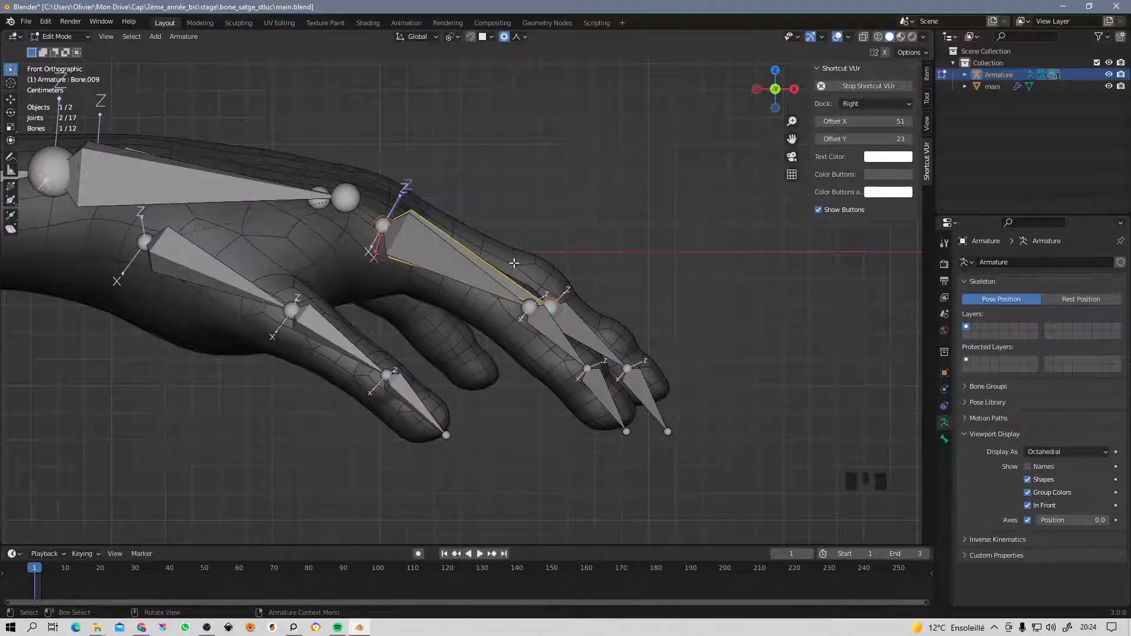
pyautogui.press('g')
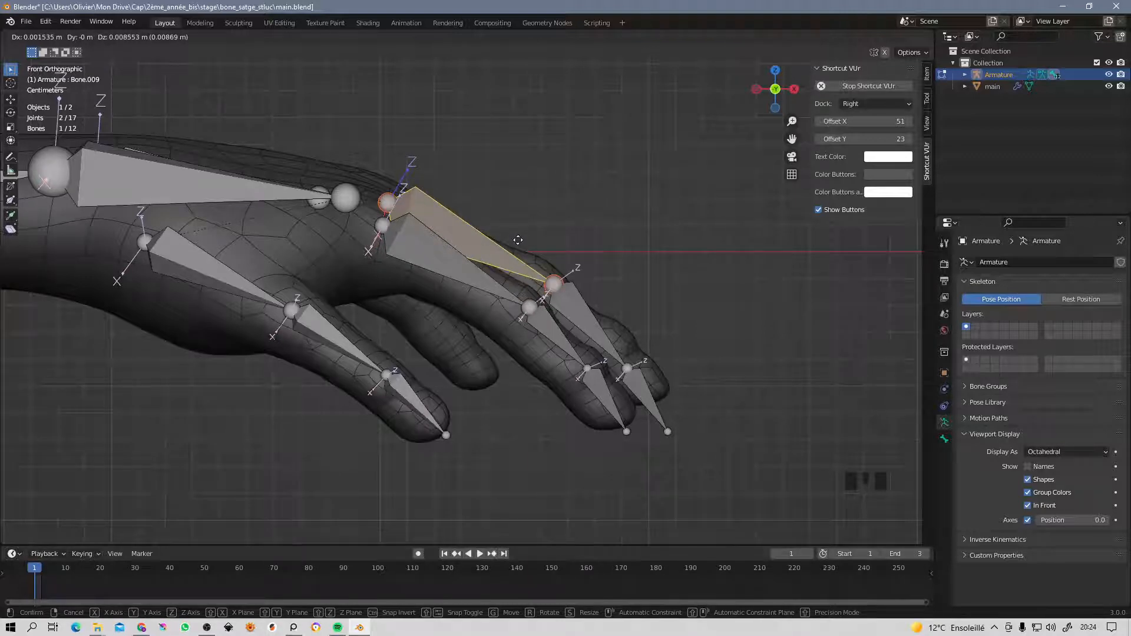
pyautogui.click(518, 240)
# Move the middle finger's second joint slightly down and back, and its third joint about -0.006 m in X and 0.007 m in Z.
pyautogui.click(551, 283)
pyautogui.press('g')
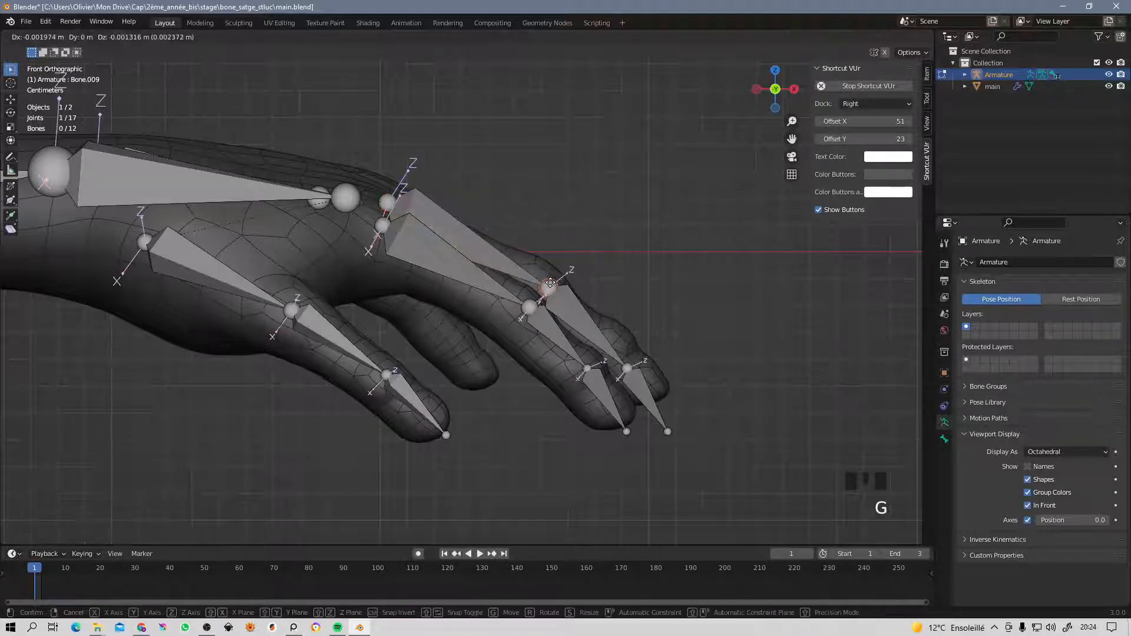
pyautogui.click(550, 284)
pyautogui.click(629, 368)
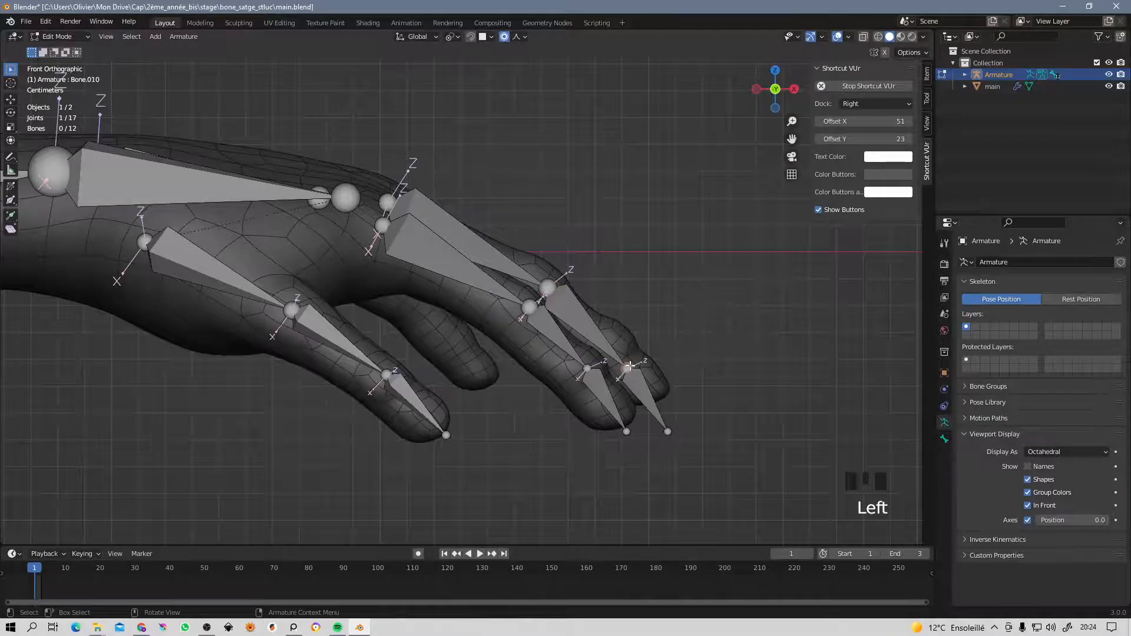
pyautogui.press('g')
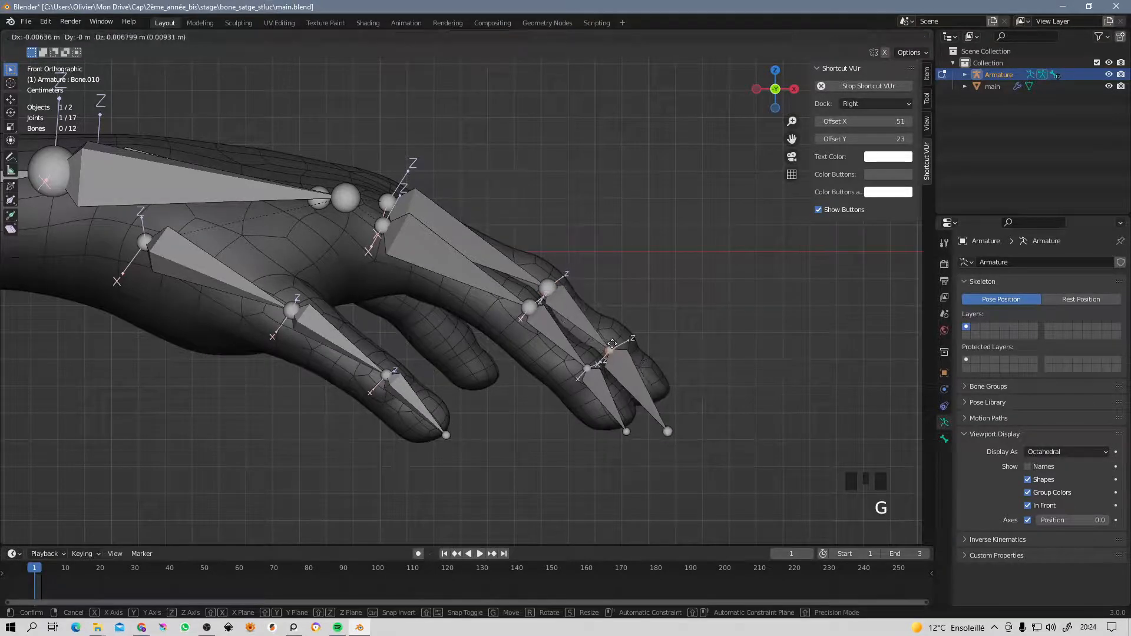
pyautogui.click(613, 348)
# Move the middle finger's tip joint about -0.005 m in X and 0.0099 m in Z, and its third joint about -0.0011 m and 0.0024 m.
pyautogui.click(670, 433)
pyautogui.press('g')
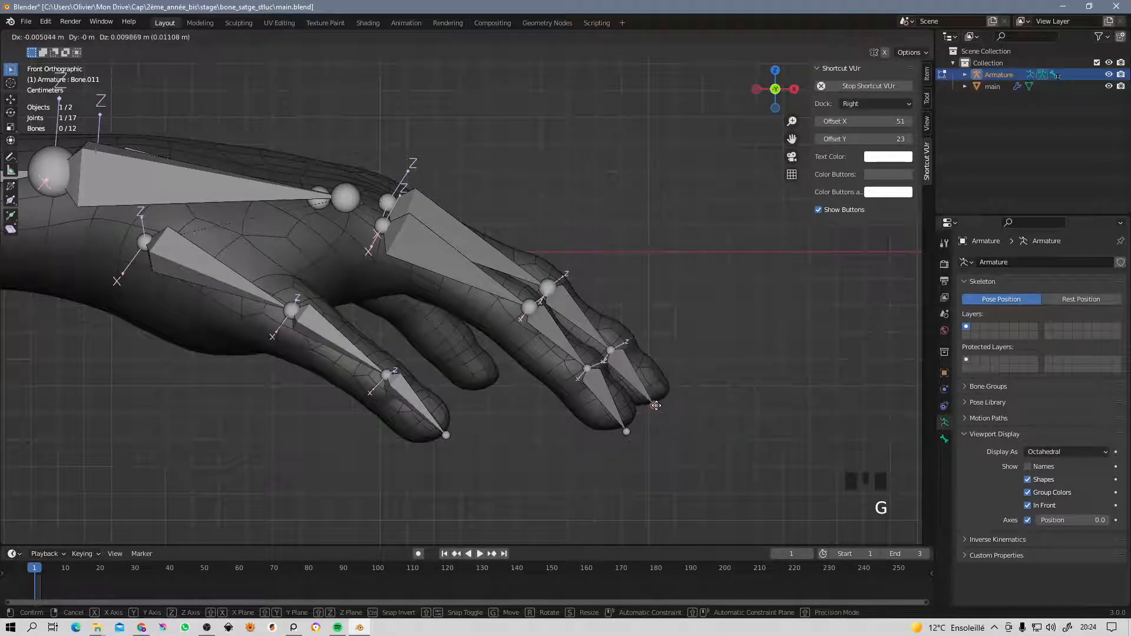
pyautogui.click(631, 372)
pyautogui.click(614, 350)
pyautogui.press('g')
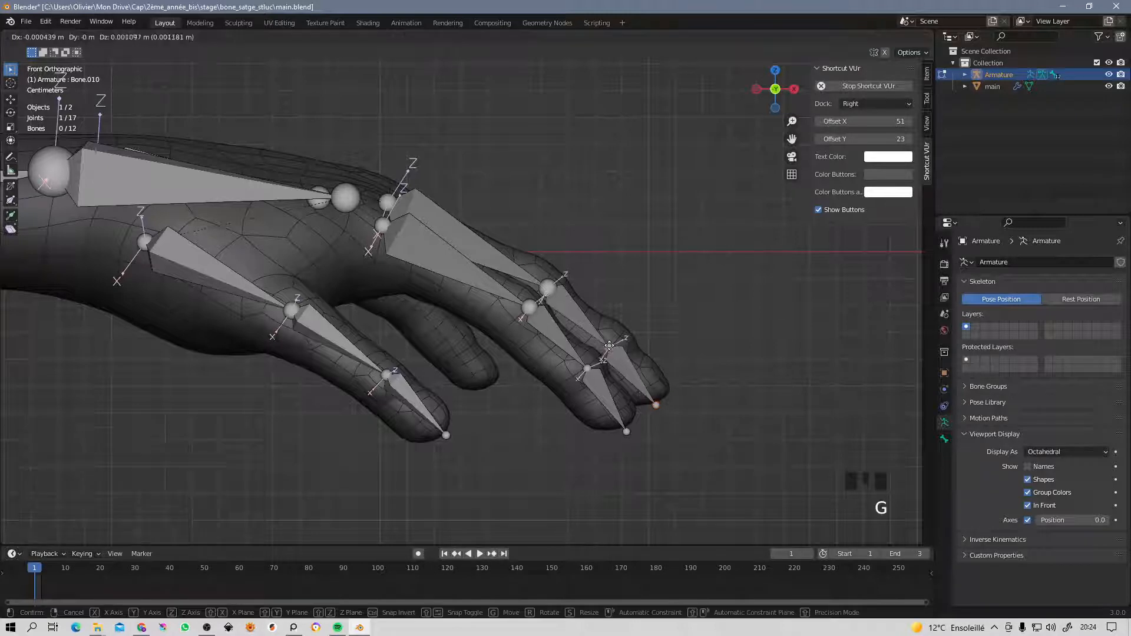
pyautogui.click(608, 342)
# Roll the middle finger's three bones together by about 20.3 degrees so their axes suit the finger's orientation.
pyautogui.moveTo(608, 342); pyautogui.dragTo(503, 331, button='middle')
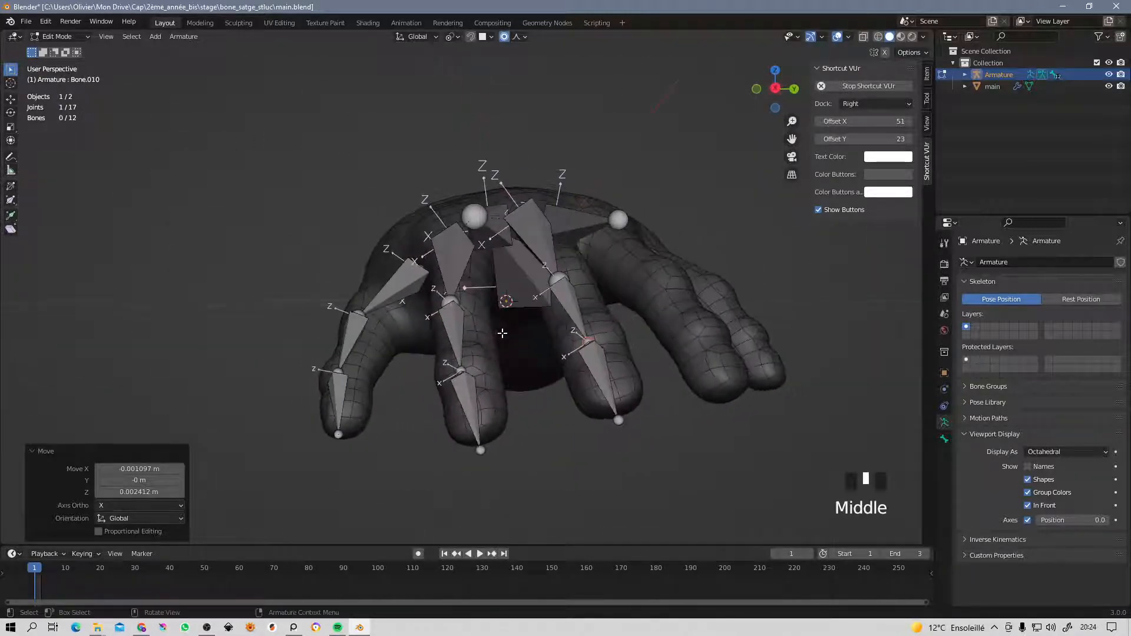
pyautogui.click(596, 365)
pyautogui.keyDown('shift'); pyautogui.click(575, 298); pyautogui.keyUp('shift')
pyautogui.keyDown('shift'); pyautogui.click(549, 237); pyautogui.keyUp('shift')
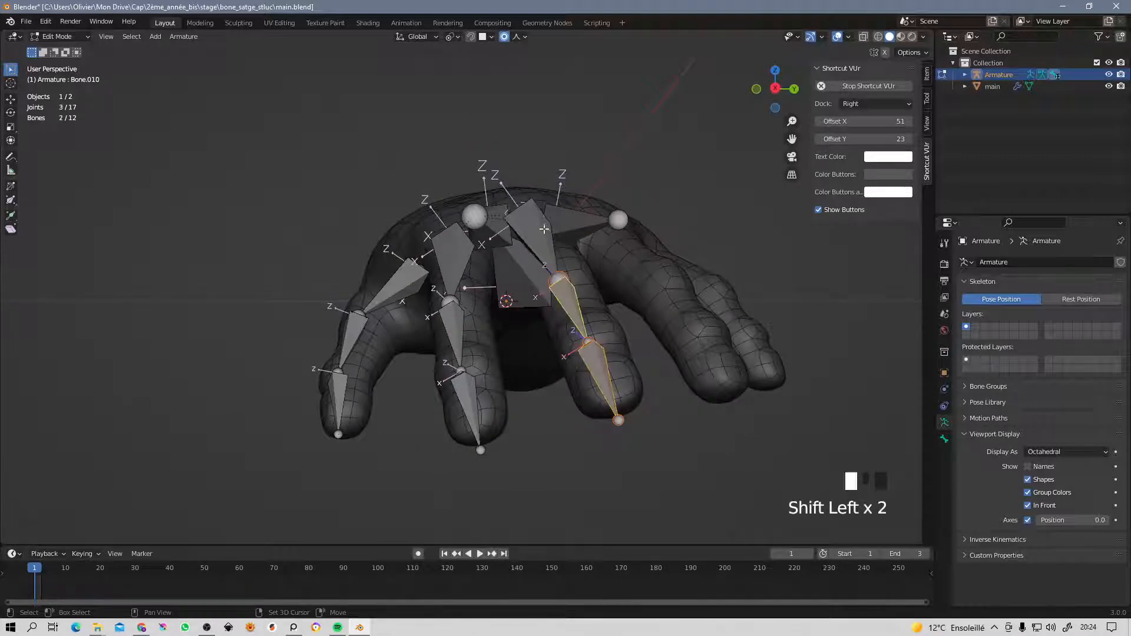
pyautogui.moveTo(604, 260); pyautogui.dragTo(591, 282, button='middle')
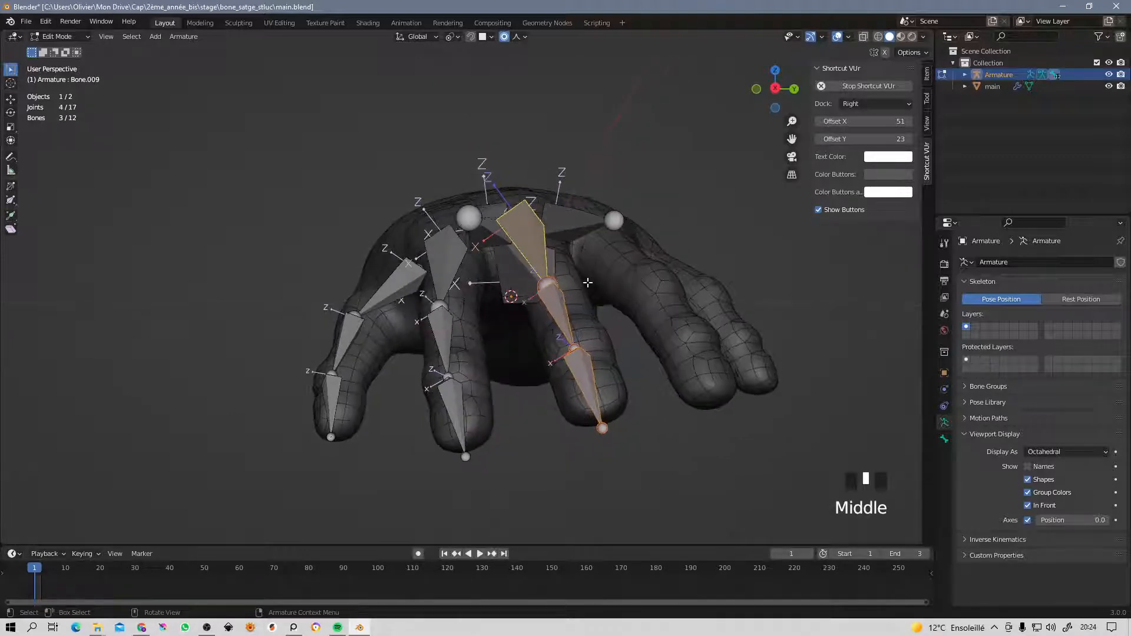
pyautogui.press('ctrl')
pyautogui.hotkey('ctrl', 'r')
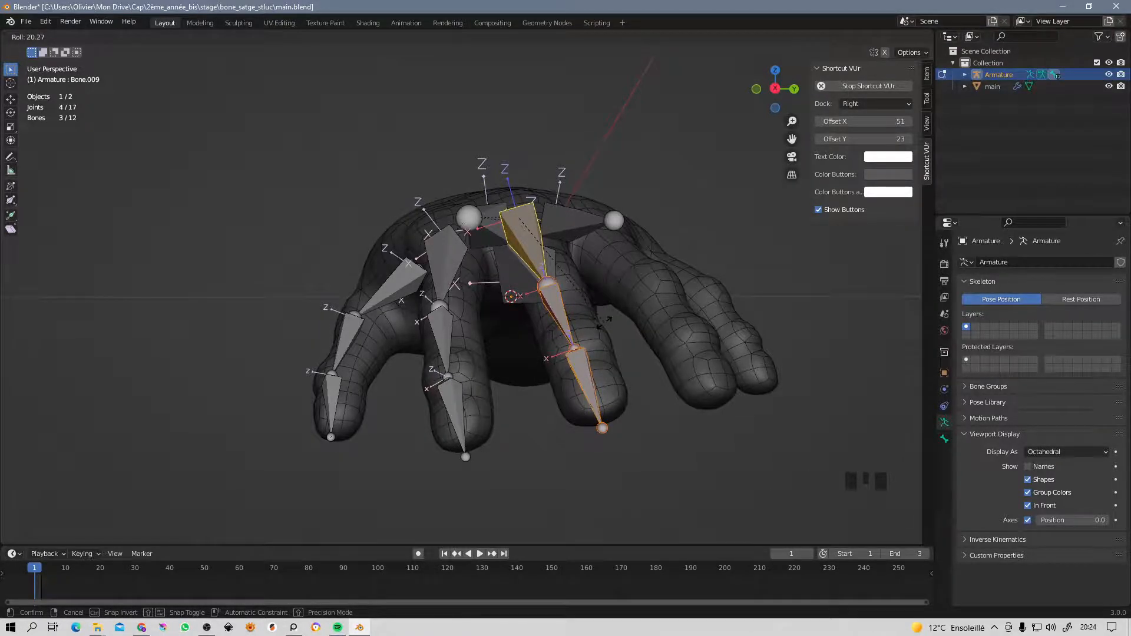
pyautogui.click(604, 323)
# In top view, roll the middle finger's three bones by a further 0.078 rad.
pyautogui.moveTo(548, 251); pyautogui.dragTo(596, 348, button='middle')
pyautogui.keyDown('shift'); pyautogui.moveTo(597, 305); pyautogui.dragTo(568, 302, button='middle'); pyautogui.keyUp('shift')
pyautogui.press('KP_7')
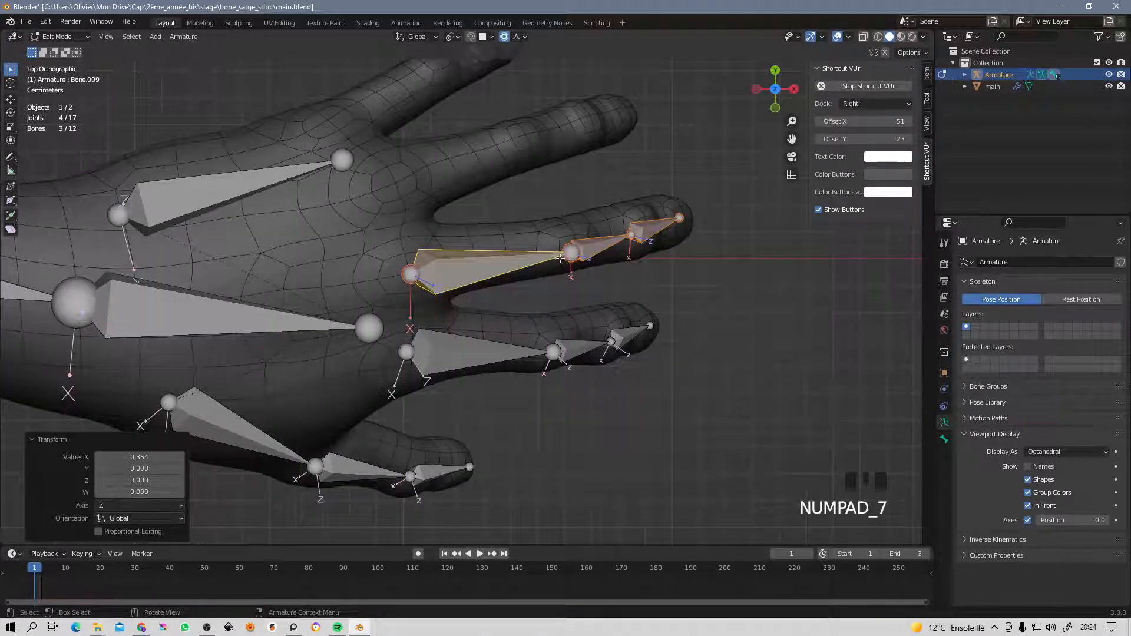
pyautogui.hotkey('ctrl', 'r')
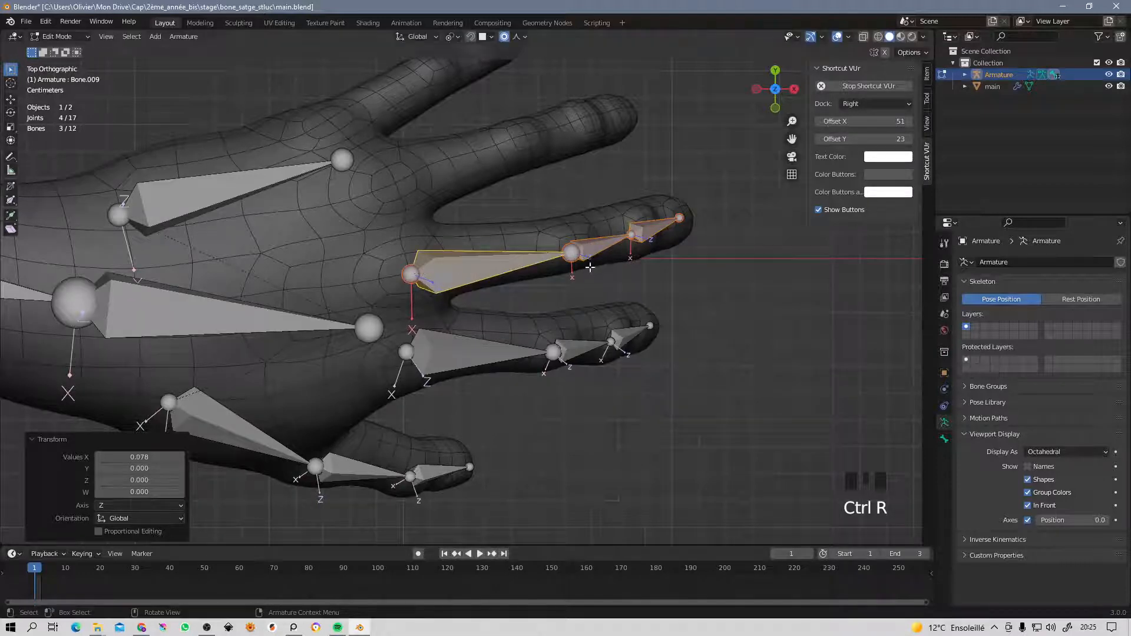
# In top view, move the middle finger's second joint about 0.0022 m in X and 0.0011 m in Y, and its base joint 0.0011 m in Y.
pyautogui.click(580, 251)
pyautogui.click(580, 252)
pyautogui.press('g')
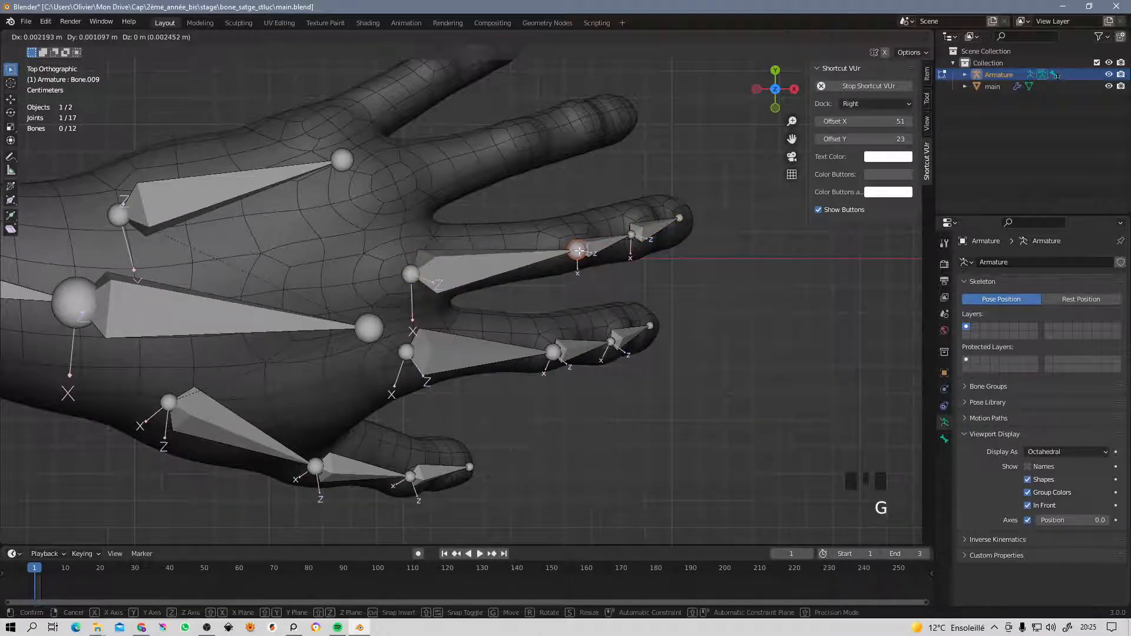
pyautogui.click(579, 251)
pyautogui.click(413, 273)
pyautogui.press('g')
pyautogui.click(413, 270)
# Move the middle finger's third joint about 0.0007 m in X and -0.0011 m in Y, and its tip about 0.0011 m and -0.0018 m.
pyautogui.click(632, 235)
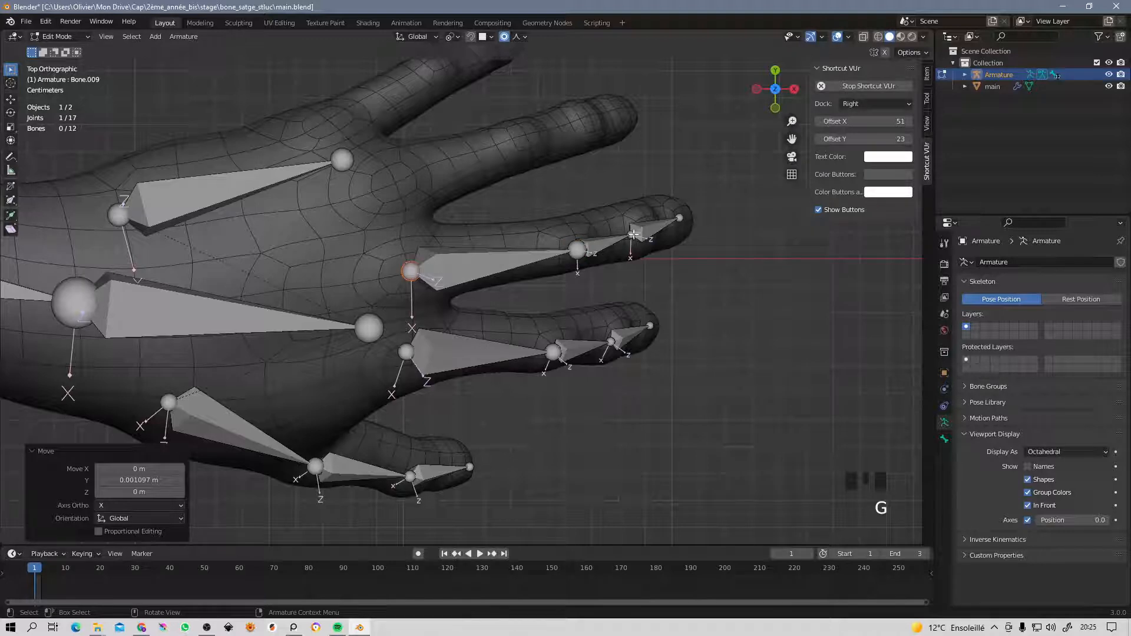
pyautogui.press('g')
pyautogui.click(637, 237)
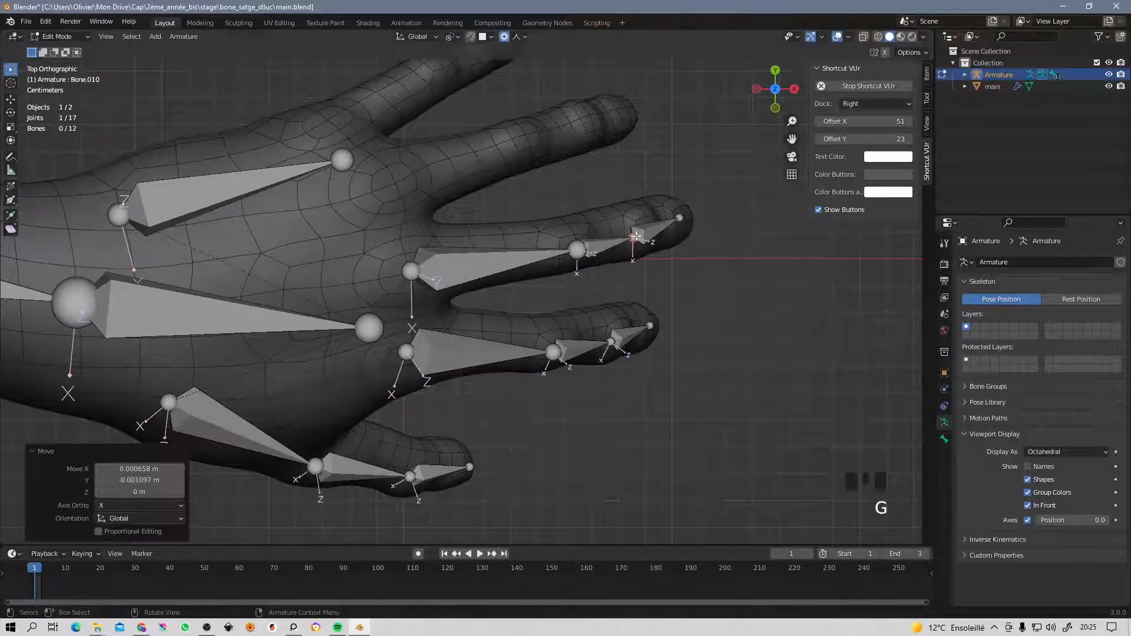
pyautogui.click(680, 219)
pyautogui.press('g')
pyautogui.click(685, 223)
# In front view, nudge the middle finger's tip and third joint slightly back along X towards the wrist.
pyautogui.press('KP_1')
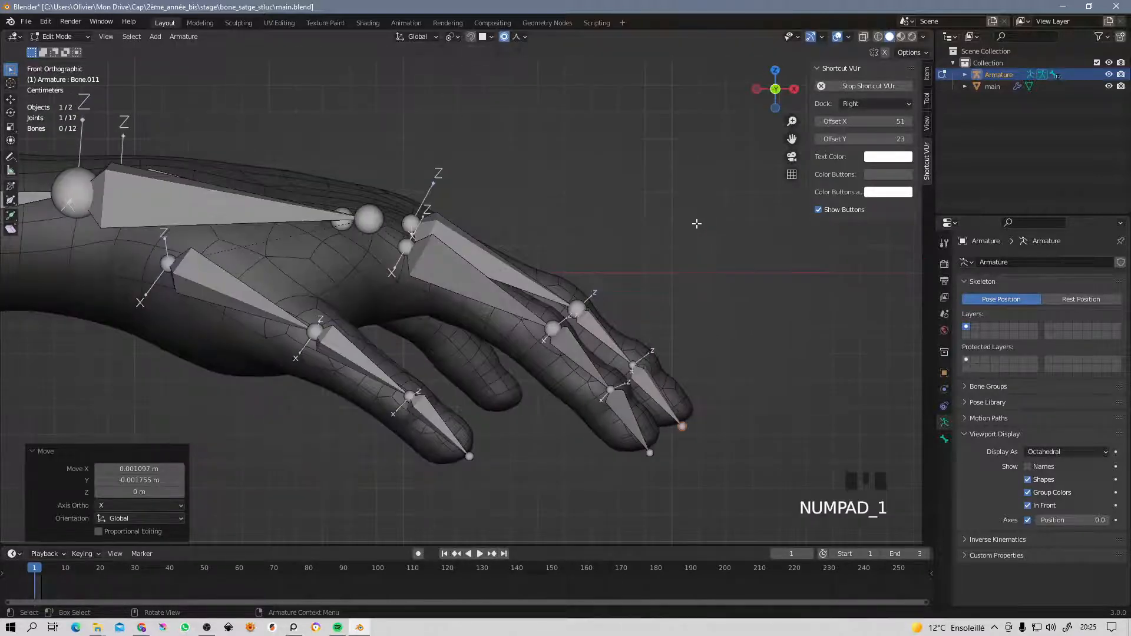
pyautogui.press('g')
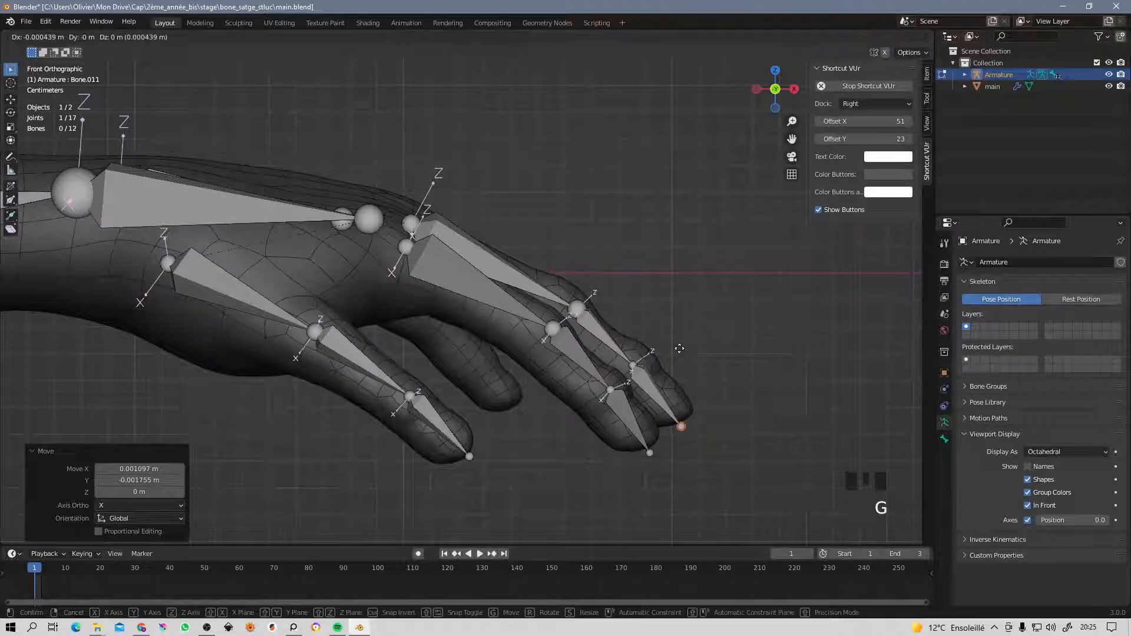
pyautogui.click(674, 348)
pyautogui.click(634, 367)
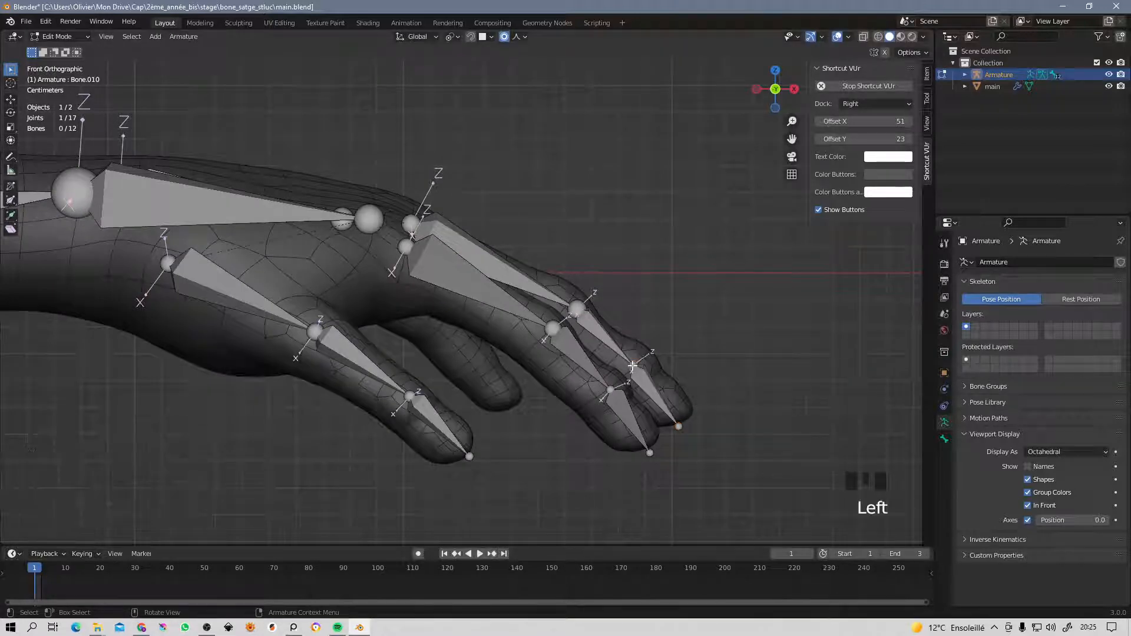
pyautogui.press('g')
pyautogui.click(629, 364)
# Move the middle finger's second joint about -0.0046 m in X and 0.0013 m in Z, and its base joint about 0.0007 m and 0.0013 m.
pyautogui.click(572, 309)
pyautogui.press('g')
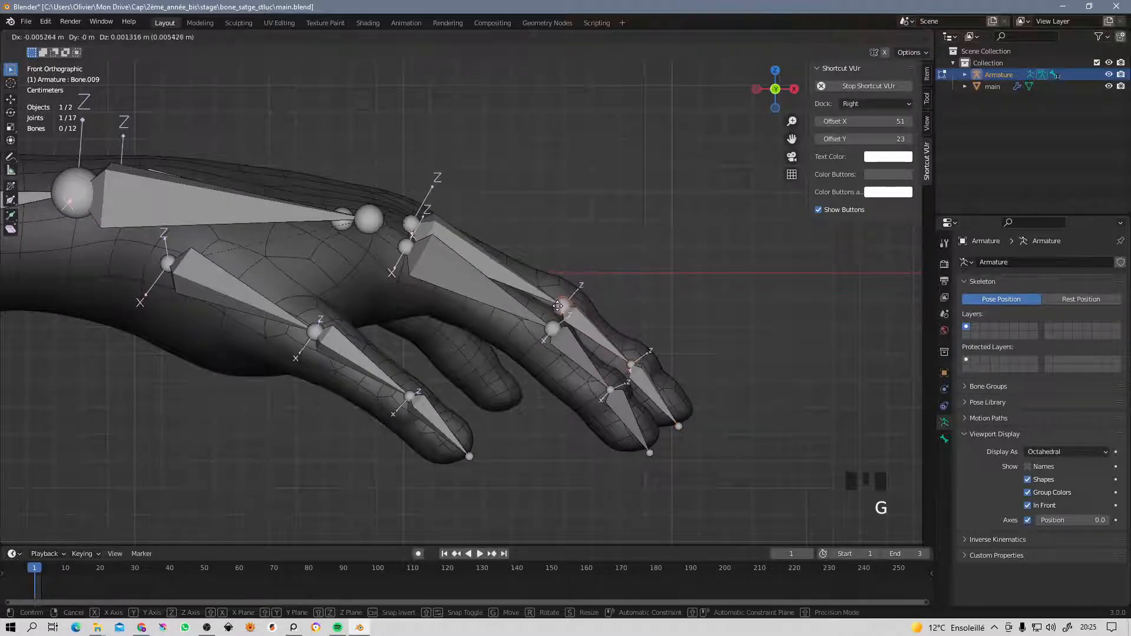
pyautogui.click(559, 306)
pyautogui.moveTo(559, 305); pyautogui.dragTo(541, 191, button='middle')
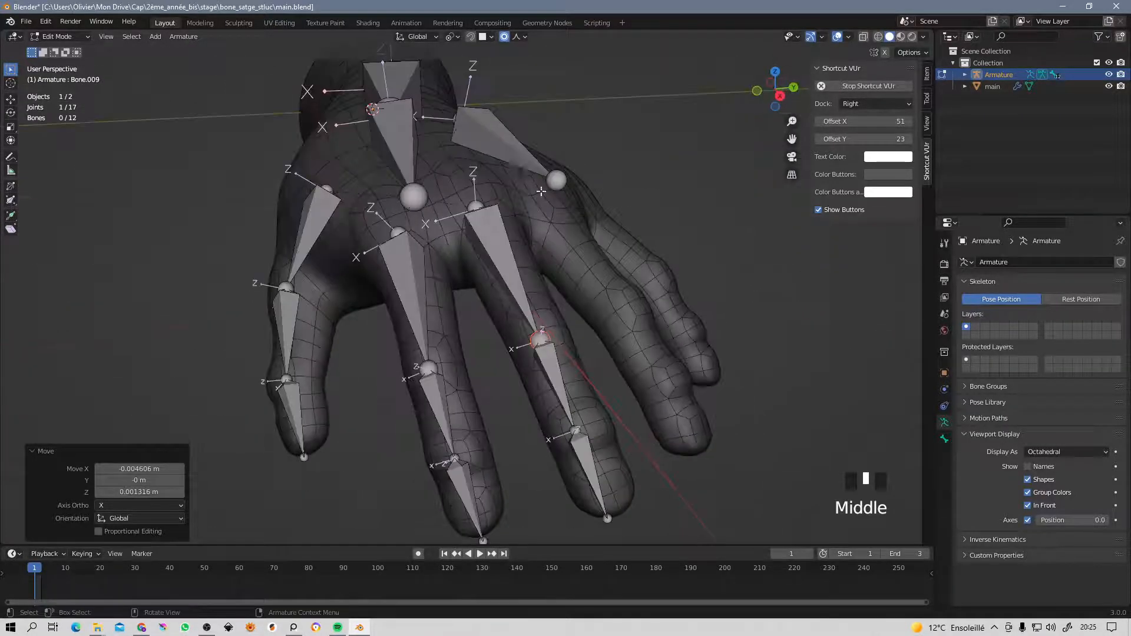
pyautogui.click(481, 201)
pyautogui.press('KP_3')
pyautogui.press('KP_1')
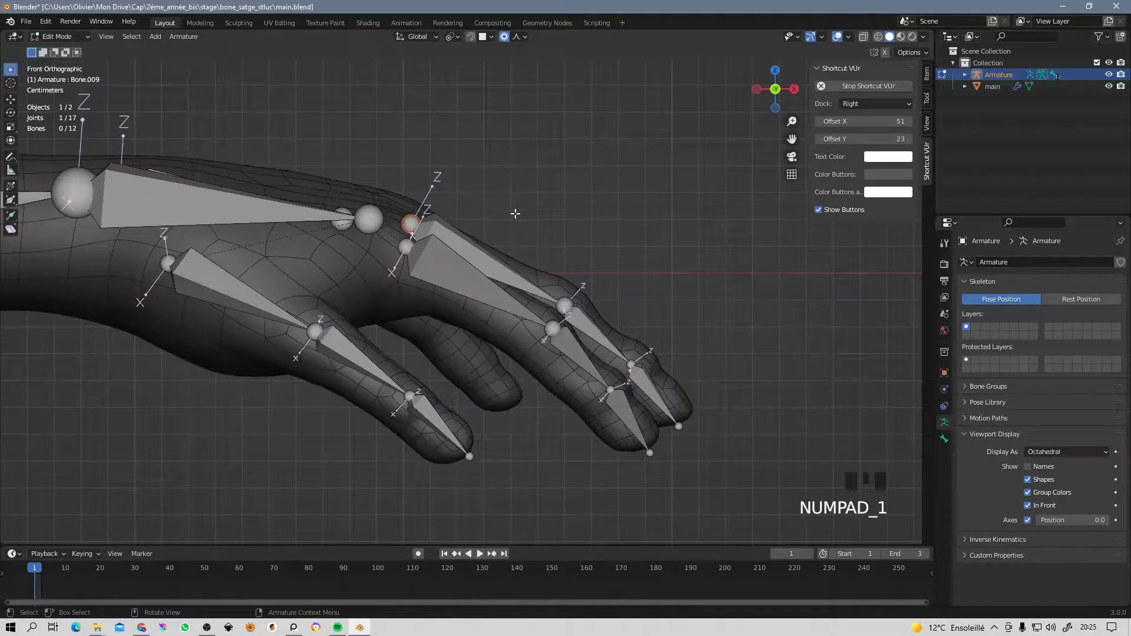
pyautogui.press('g')
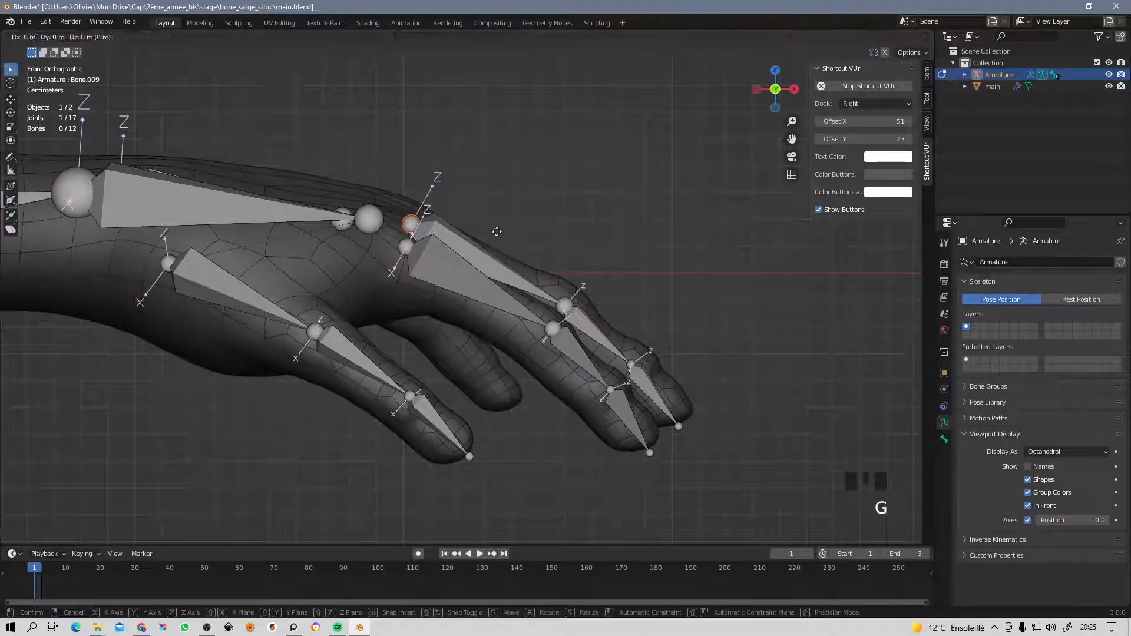
pyautogui.click(502, 229)
# In top view, duplicate the middle finger's three bones onto the ring finger, offset about -0.0066 m in X and 0.0325 m in Y.
pyautogui.moveTo(502, 230); pyautogui.dragTo(503, 286, button='middle')
pyautogui.press('KP_7')
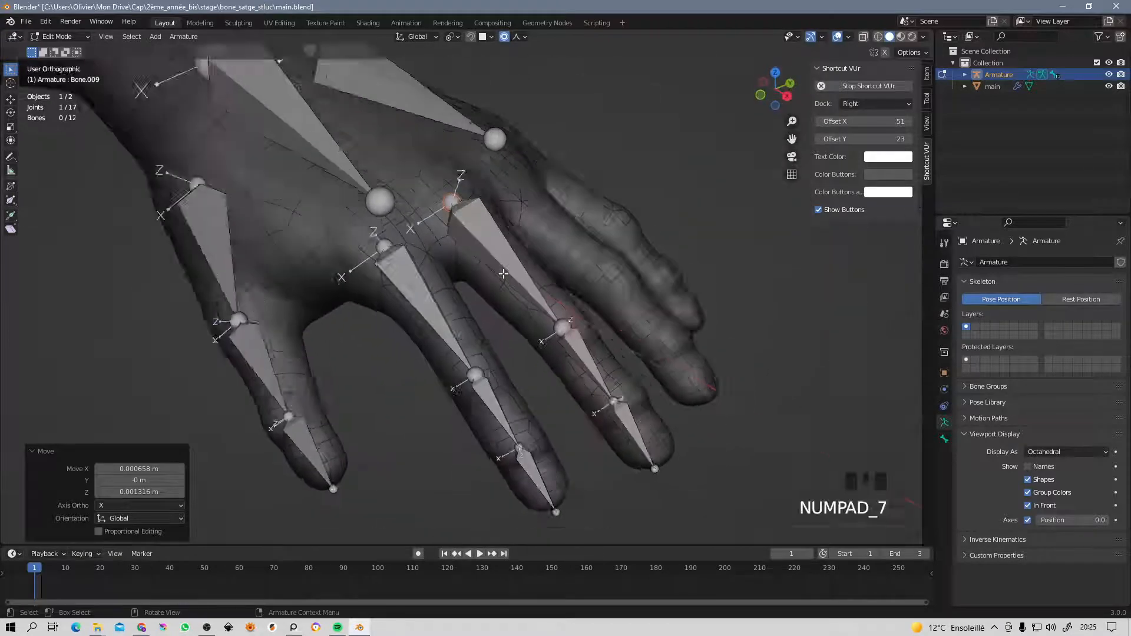
pyautogui.click(495, 266)
pyautogui.keyDown('shift'); pyautogui.click(597, 250); pyautogui.keyUp('shift')
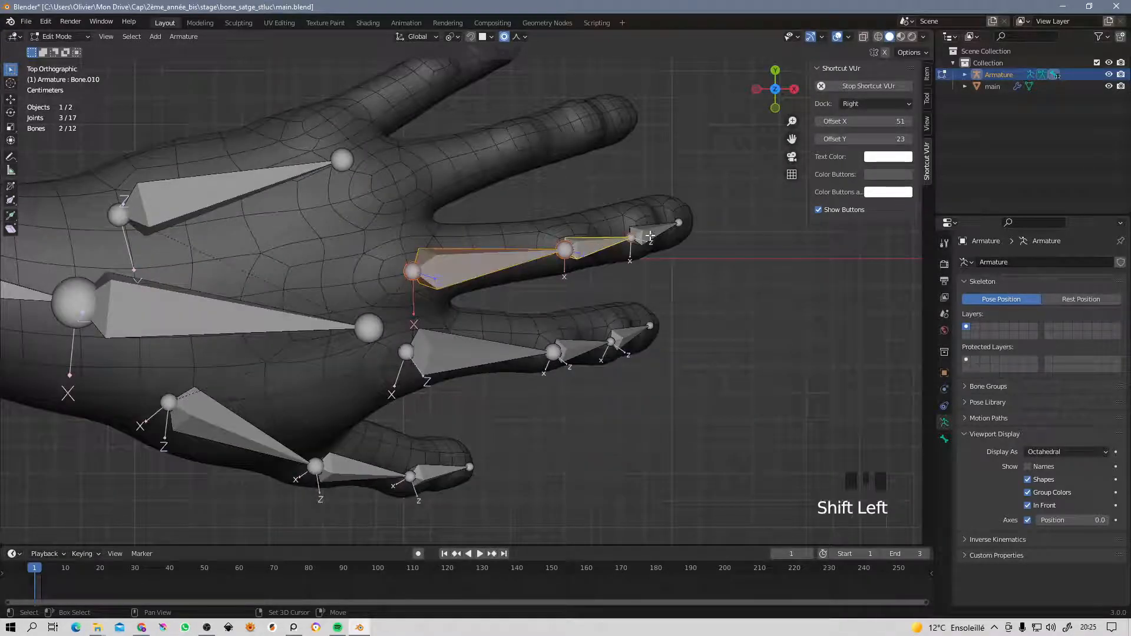
pyautogui.keyDown('shift'); pyautogui.click(651, 235); pyautogui.keyUp('shift')
pyautogui.keyDown('shift'); pyautogui.moveTo(543, 242); pyautogui.dragTo(560, 276, button='middle'); pyautogui.keyUp('shift')
pyautogui.keyDown('shift'); pyautogui.click(554, 281); pyautogui.keyUp('shift')
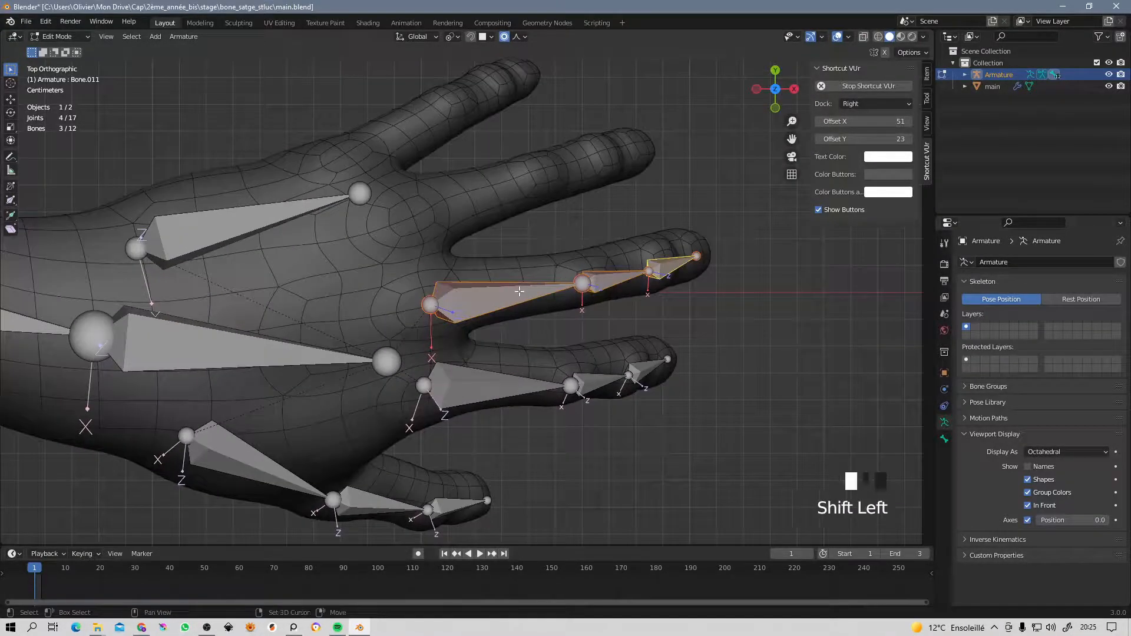
pyautogui.keyDown('shift'); pyautogui.click(519, 289); pyautogui.keyUp('shift')
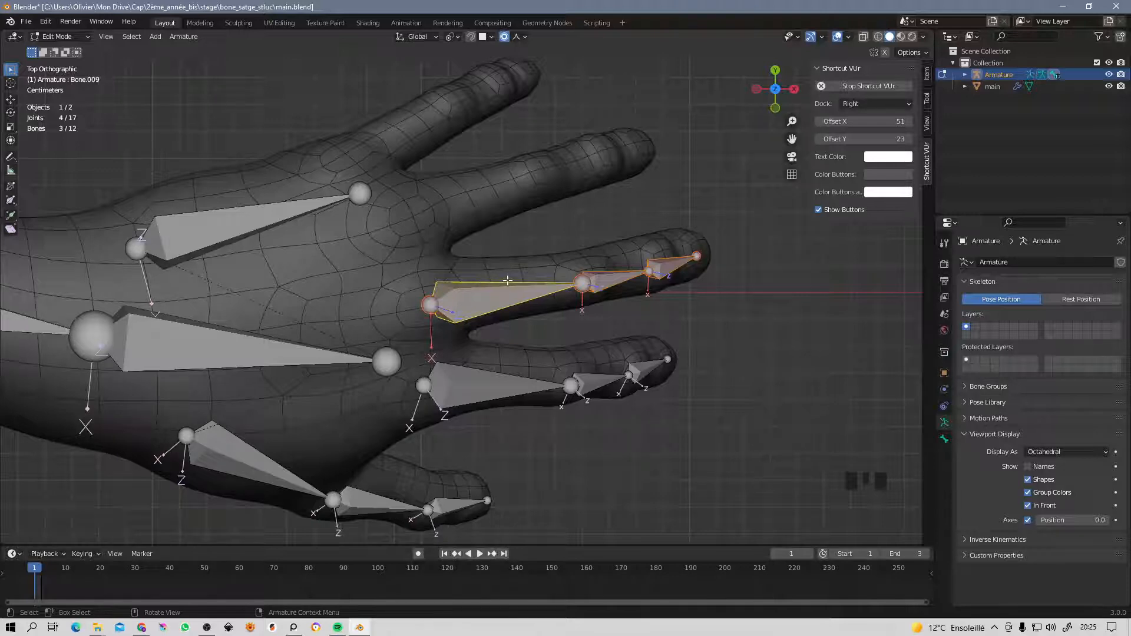
pyautogui.hotkey('shift', 'd')
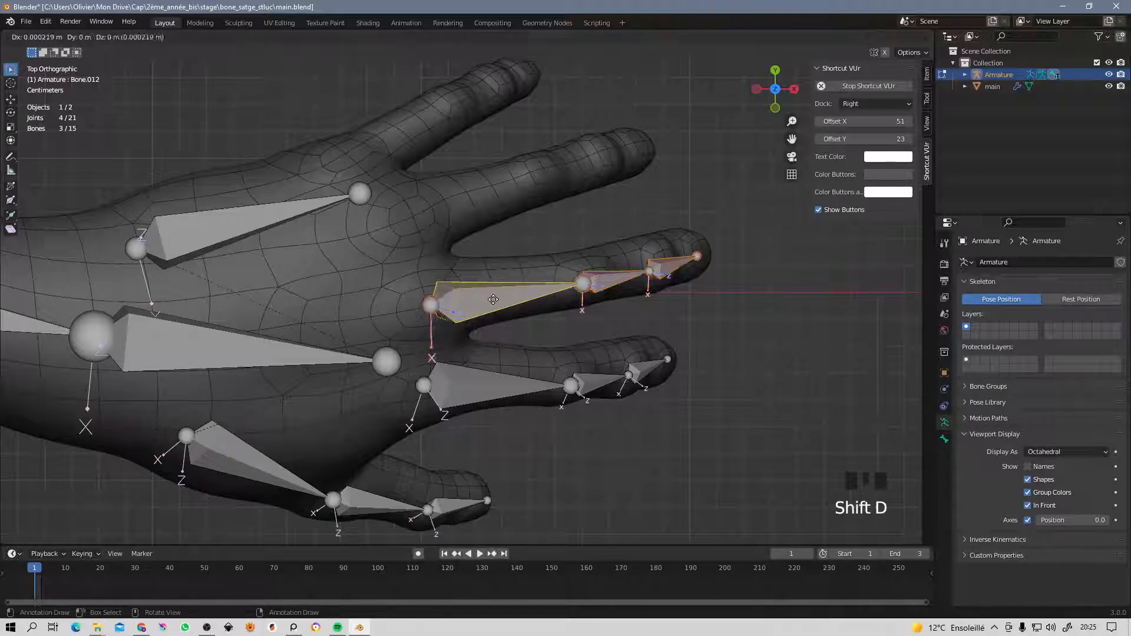
pyautogui.click(476, 214)
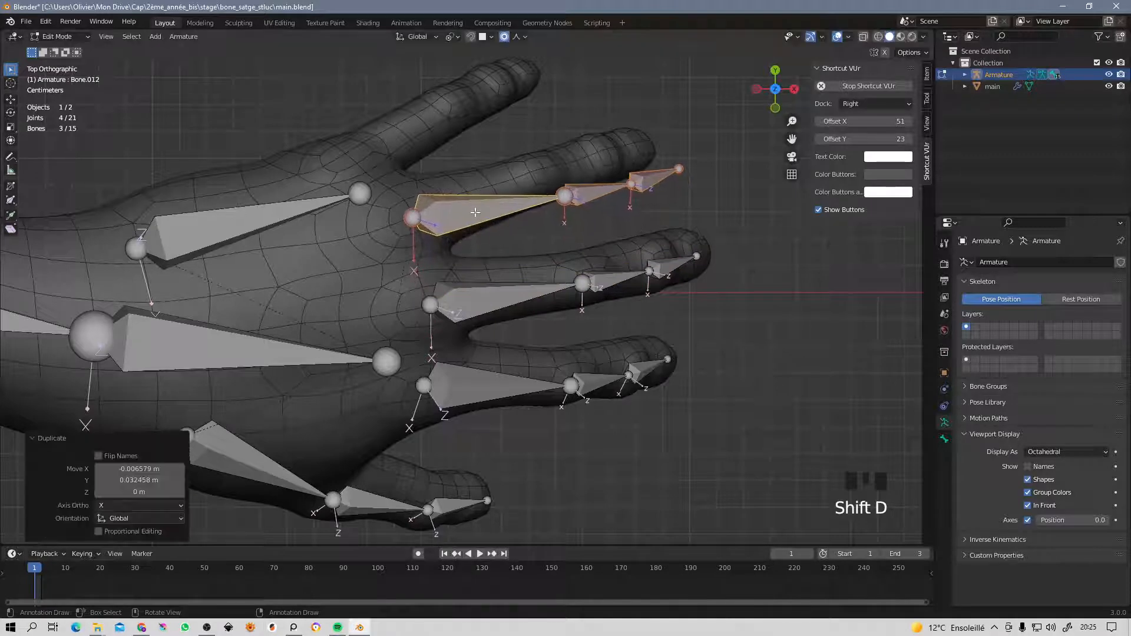
# Move the ring finger's second joint about -0.007 m in X and 0.0094 m in Y, and its third joint about -0.009 m and 0.011 m.
pyautogui.click(565, 198)
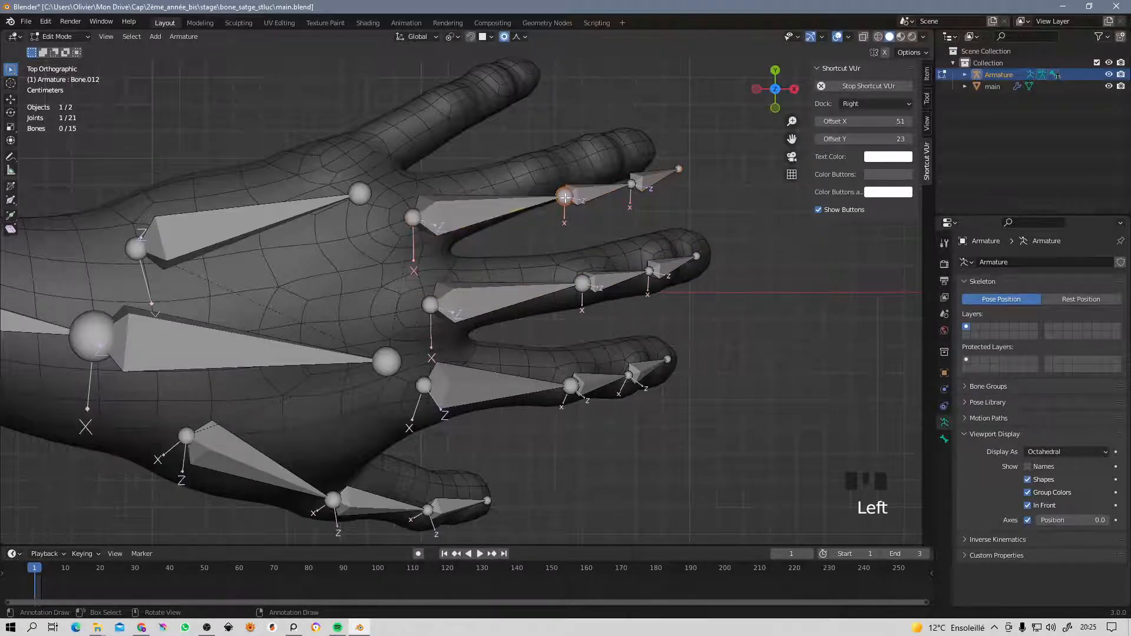
pyautogui.press('g')
pyautogui.click(555, 172)
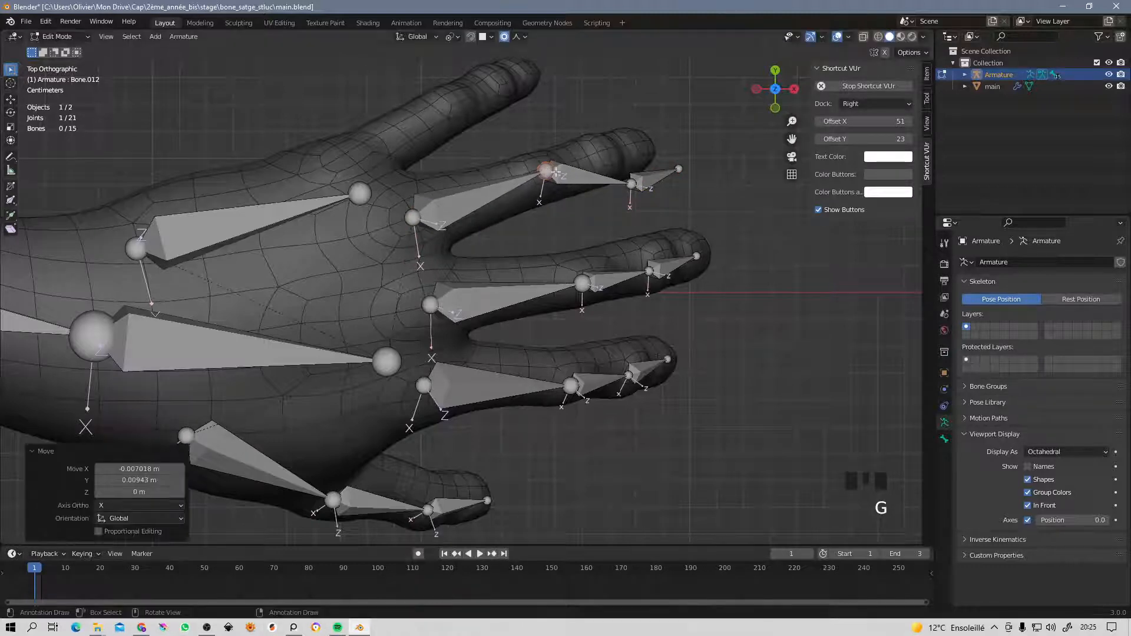
pyautogui.click(632, 183)
pyautogui.press('g')
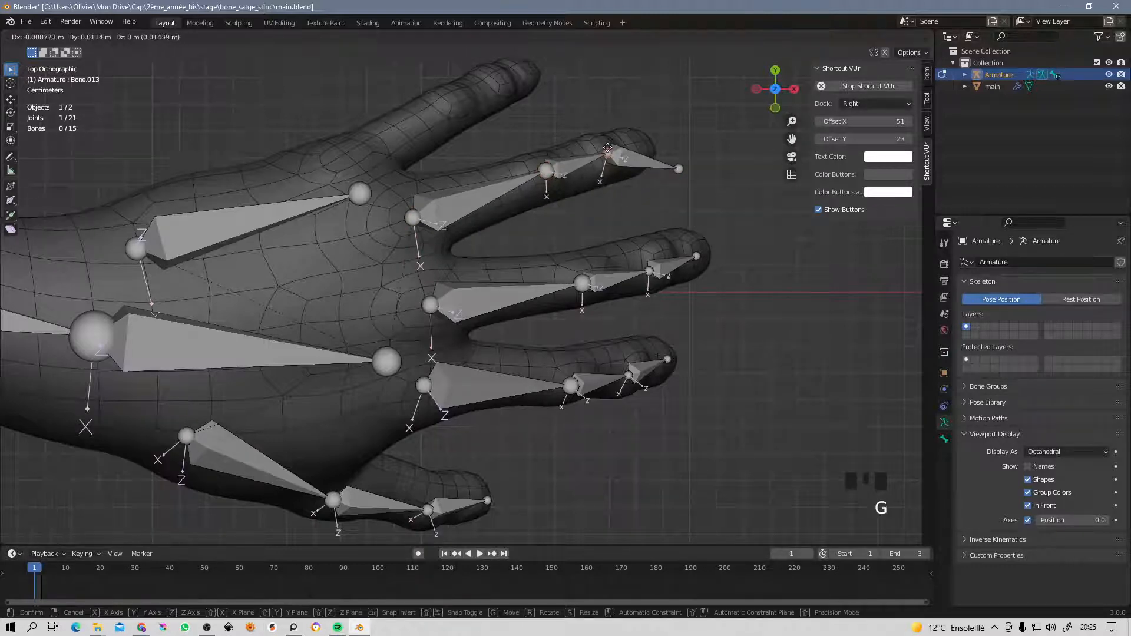
pyautogui.click(624, 154)
# Move the ring finger's tip joint about -0.0083 m in X and 0.0097 m in Y to the fingertip.
pyautogui.click(680, 168)
pyautogui.press('g')
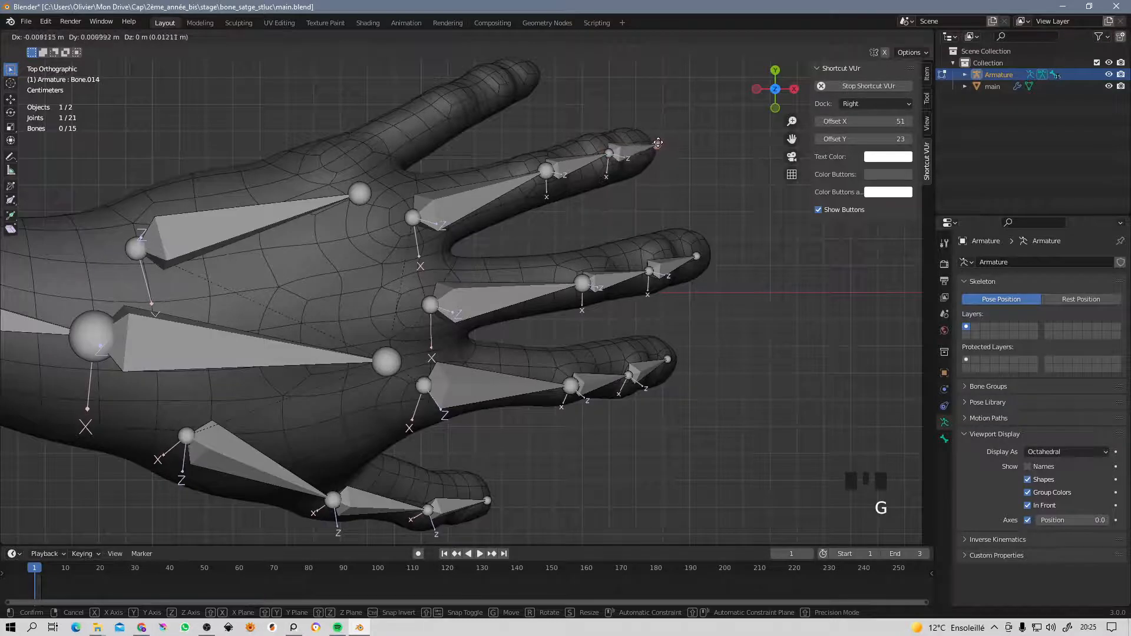
pyautogui.click(657, 141)
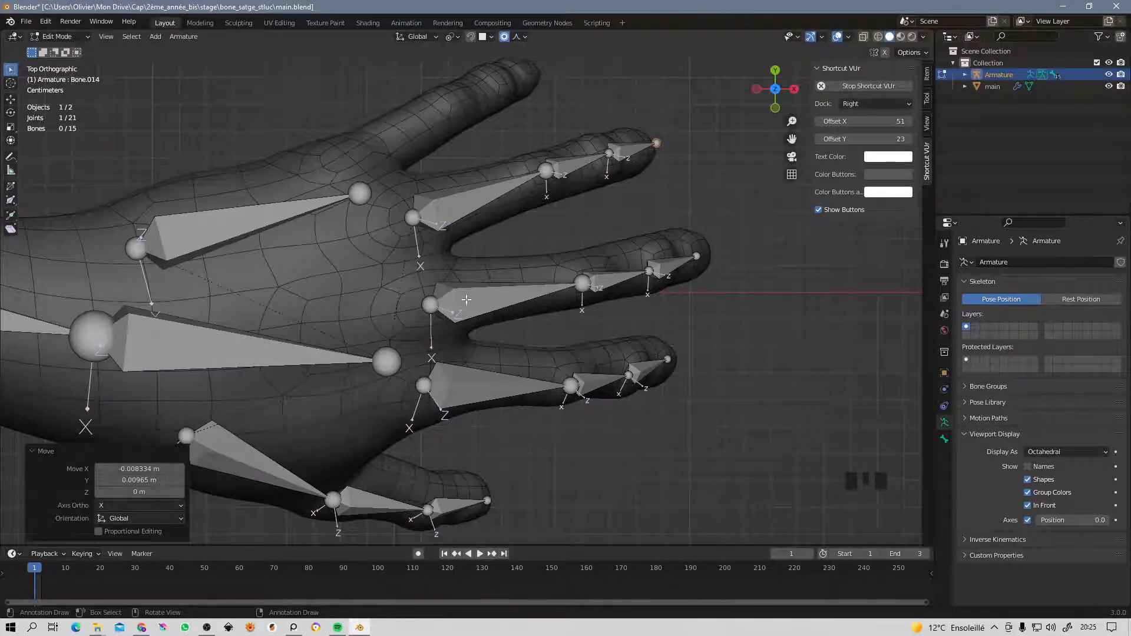
pyautogui.click(453, 207)
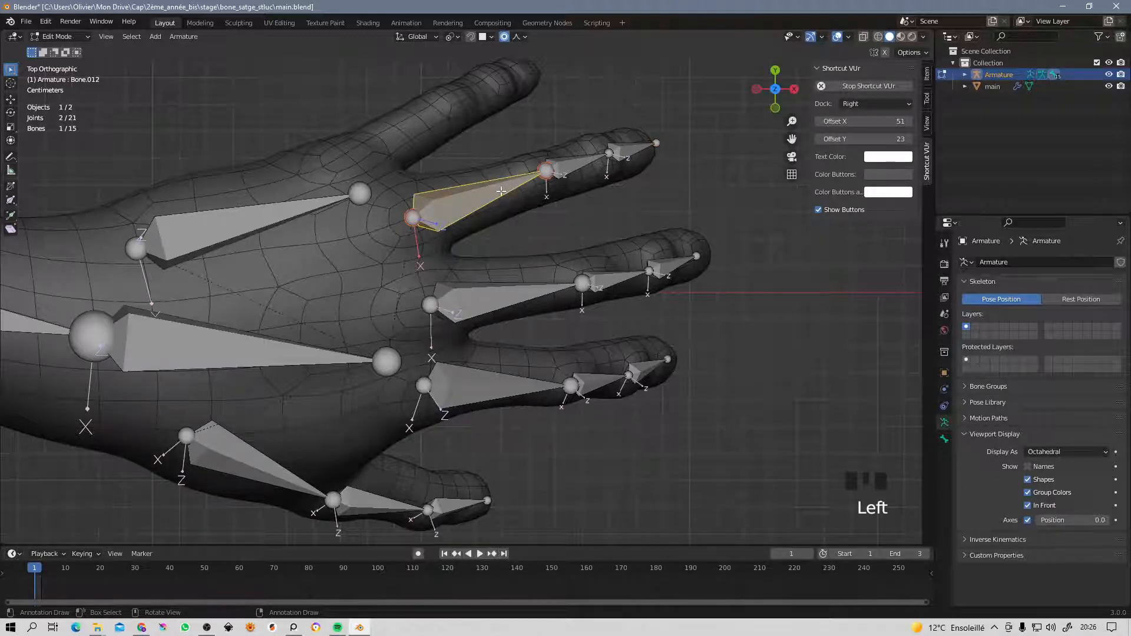
pyautogui.click(270, 208)
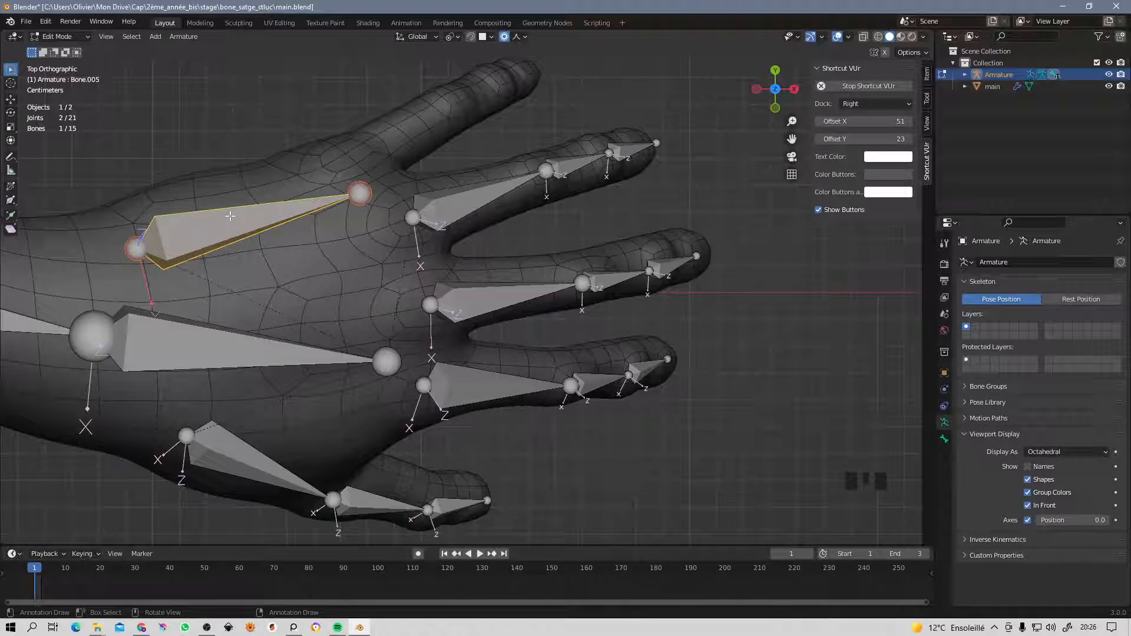
pyautogui.click(212, 330)
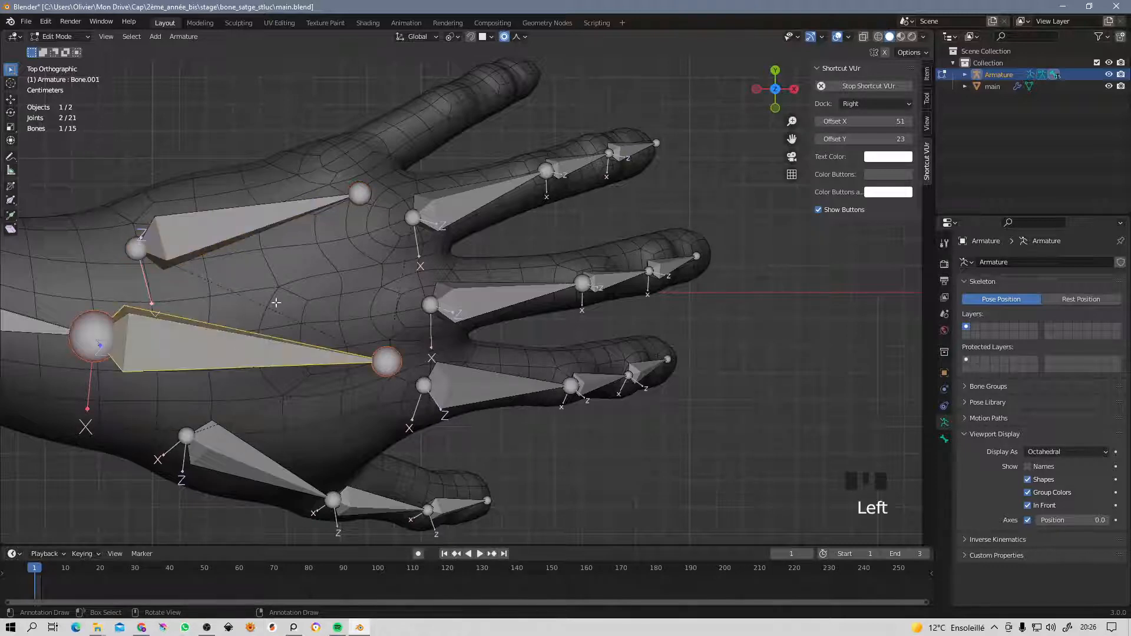
pyautogui.click(244, 223)
pyautogui.click(452, 202)
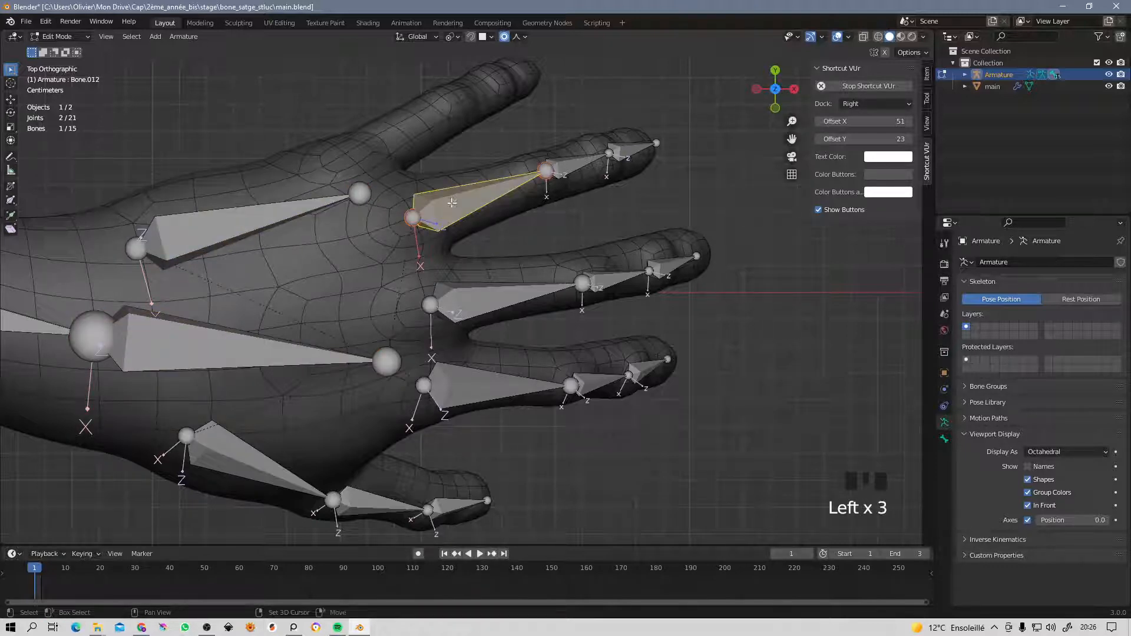
pyautogui.keyDown('shift'); pyautogui.moveTo(451, 202); pyautogui.dragTo(483, 261, button='middle'); pyautogui.keyUp('shift')
pyautogui.keyDown('shift'); pyautogui.click(282, 269); pyautogui.keyUp('shift')
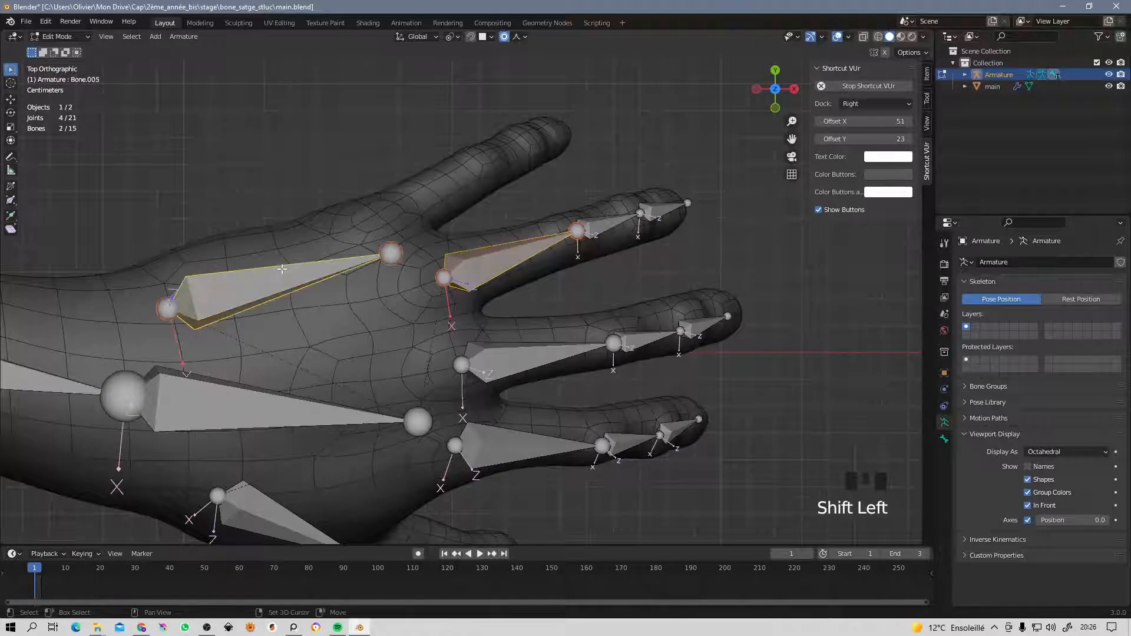
pyautogui.click(479, 264)
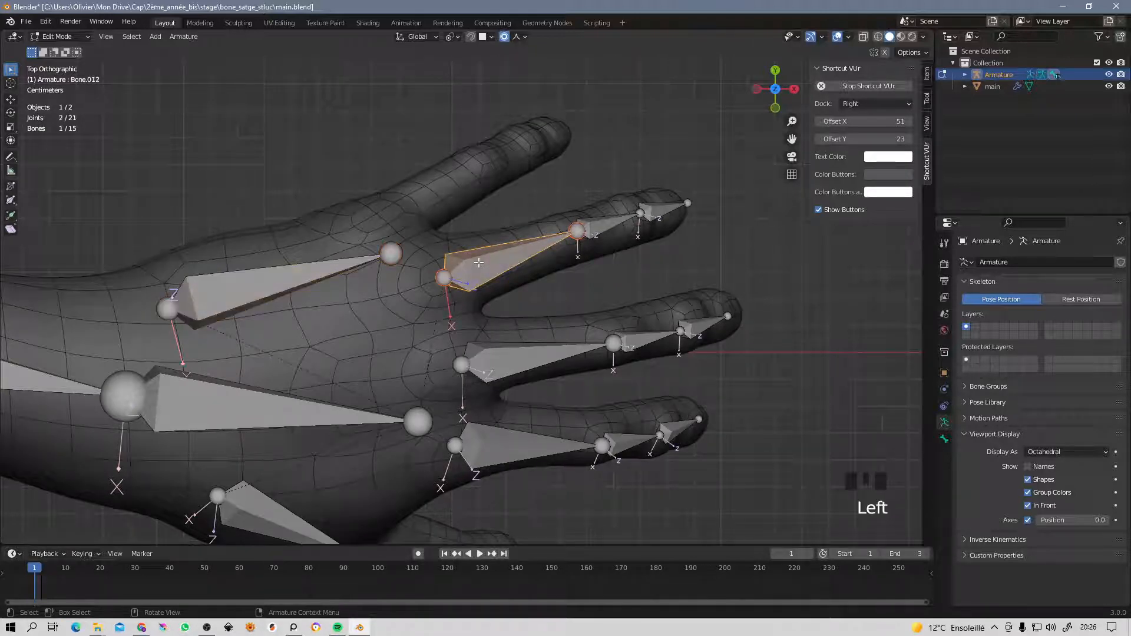
# Parent the ring finger's first bone to the palm bone behind it, using Keep Offset.
pyautogui.keyDown('shift'); pyautogui.click(282, 271); pyautogui.keyUp('shift')
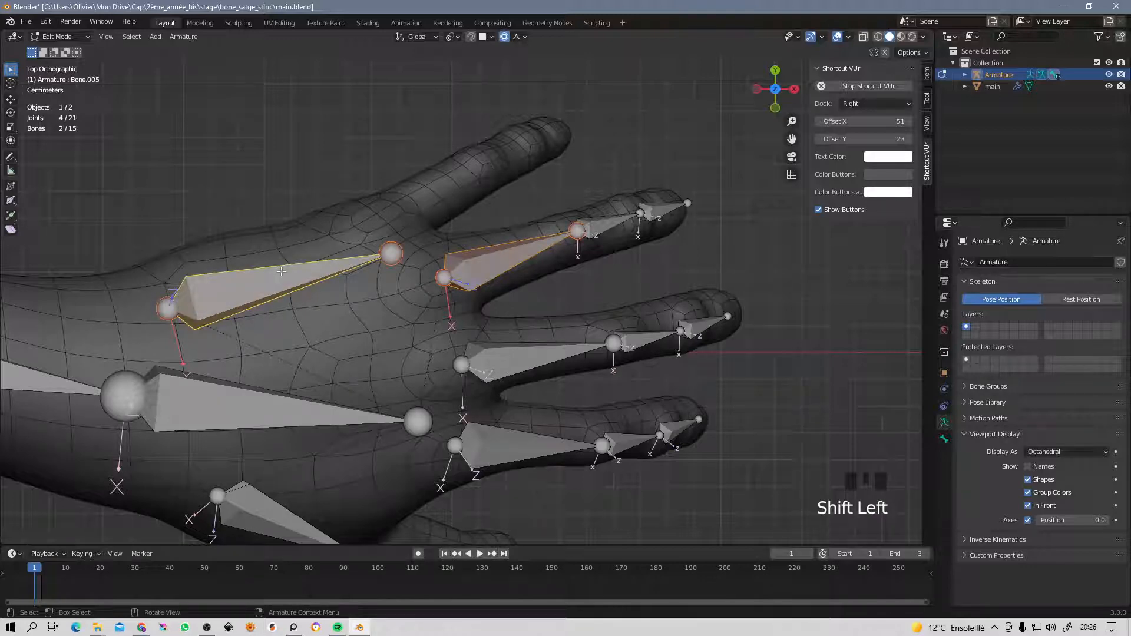
pyautogui.hotkey('ctrl', 'p')
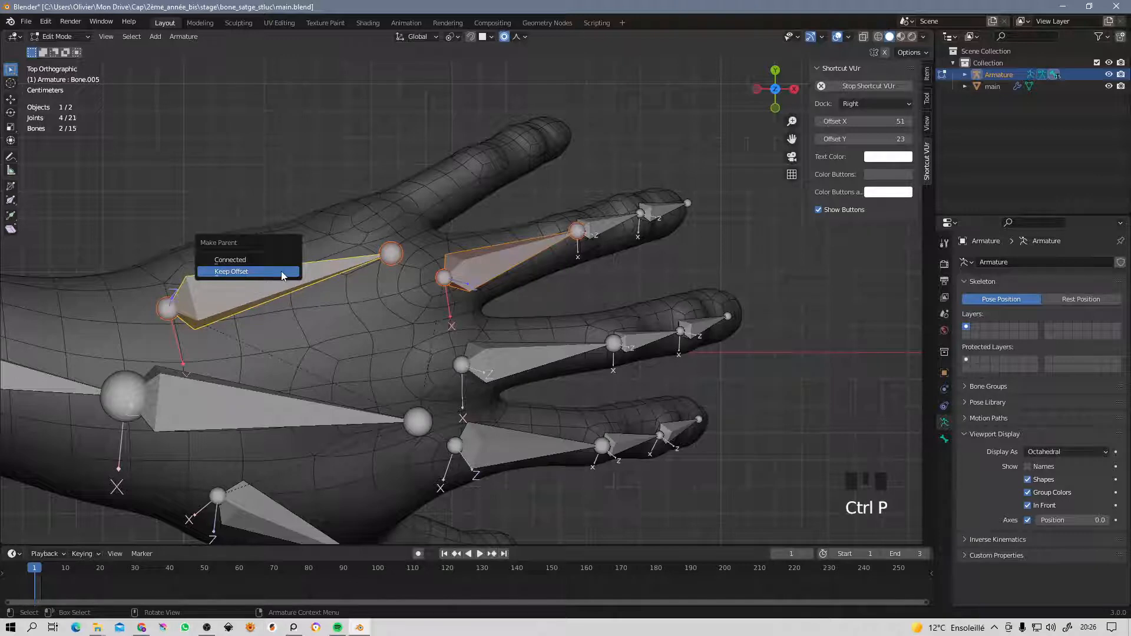
pyautogui.click(228, 271)
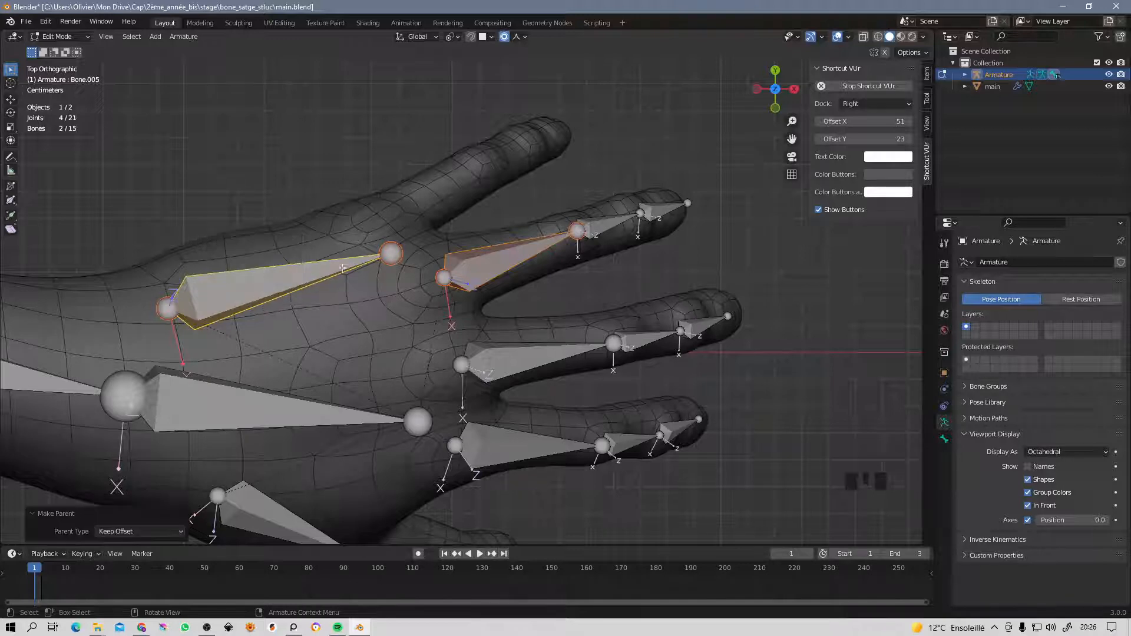
# Roll the ring finger's three bones together by about 0.804.
pyautogui.click(509, 254)
pyautogui.keyDown('shift'); pyautogui.moveTo(510, 254); pyautogui.dragTo(519, 252, button='middle'); pyautogui.keyUp('shift')
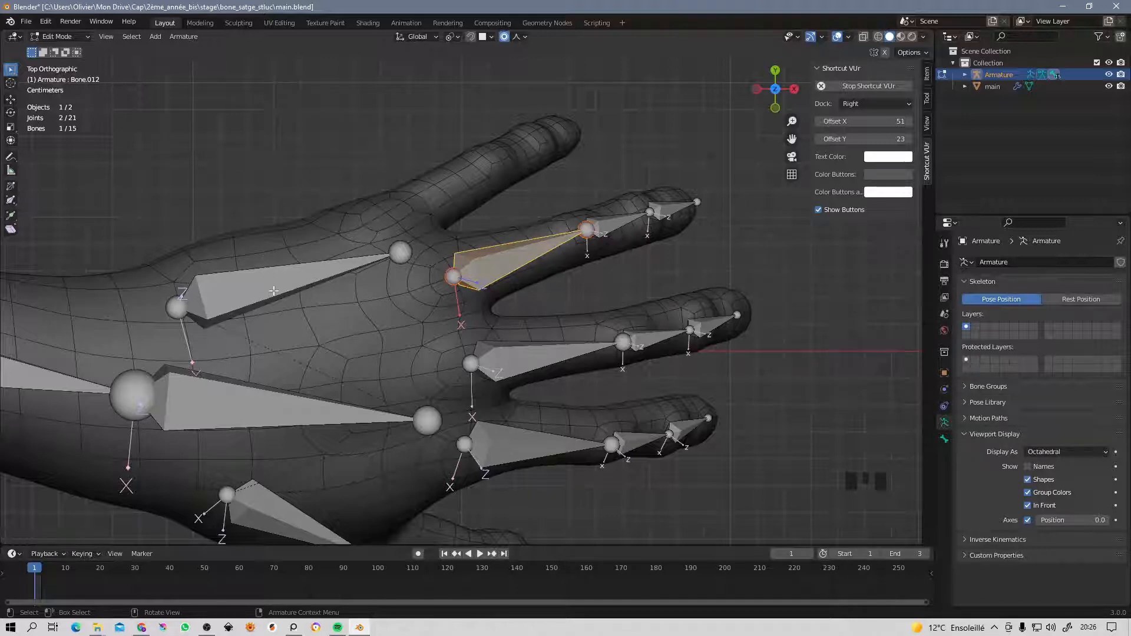
pyautogui.keyDown('shift'); pyautogui.click(632, 222); pyautogui.keyUp('shift')
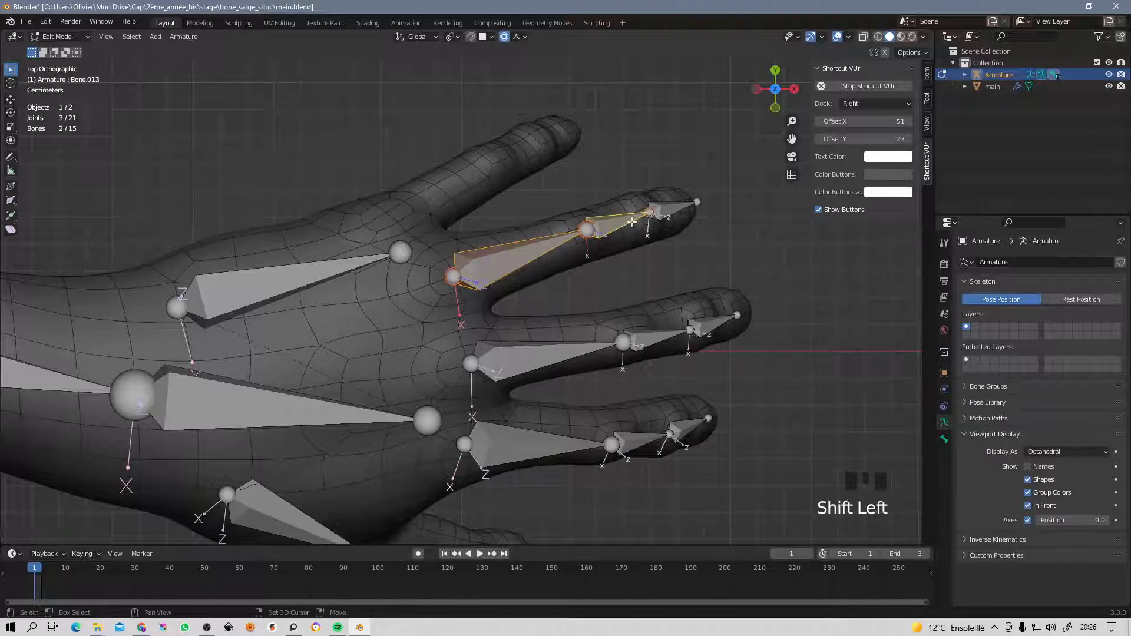
pyautogui.keyDown('shift'); pyautogui.click(683, 208); pyautogui.keyUp('shift')
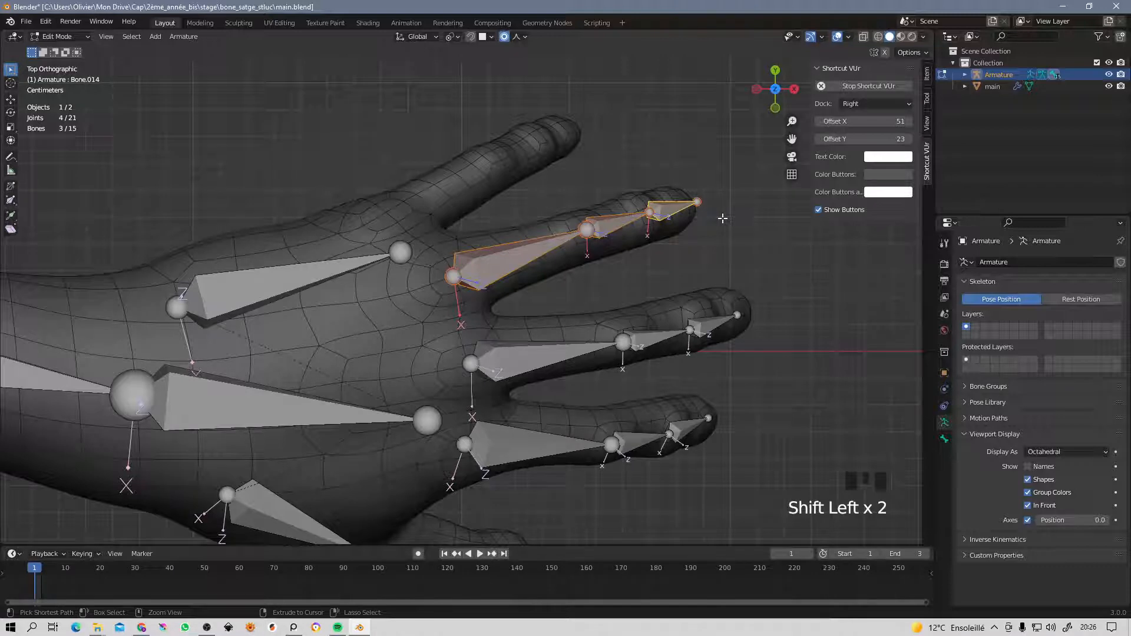
pyautogui.hotkey('ctrl', 'r')
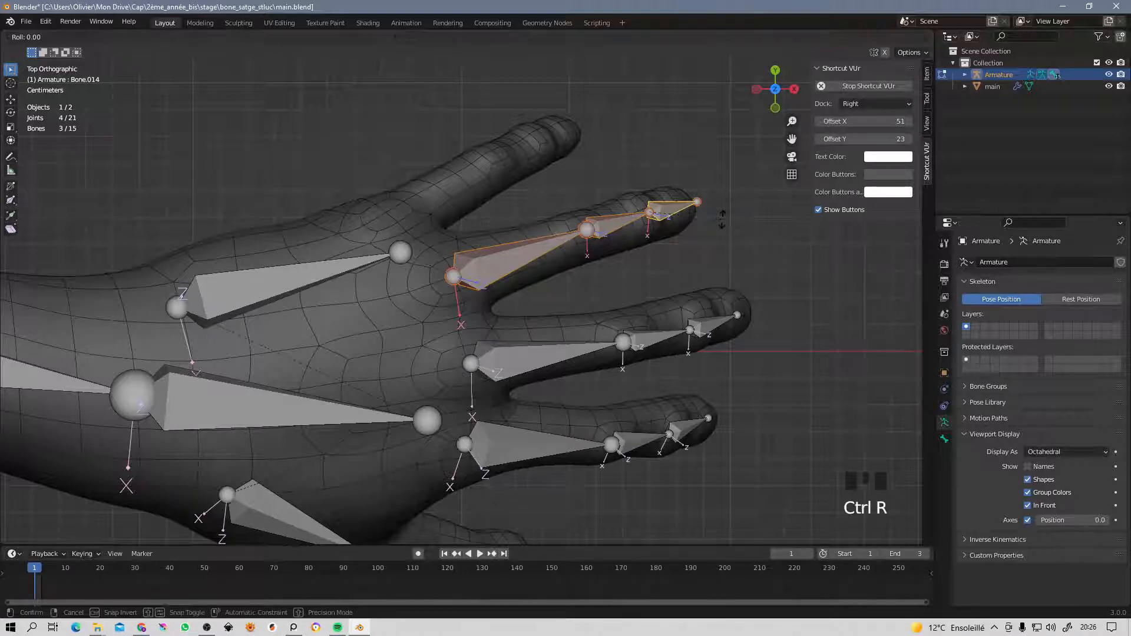
pyautogui.click(702, 279)
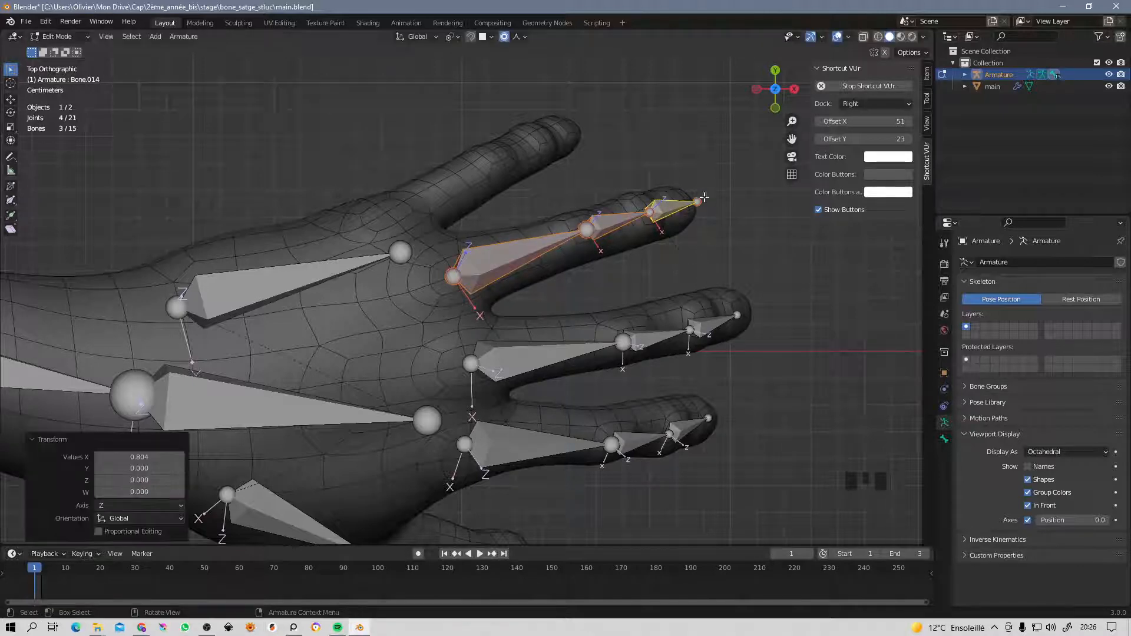
# Nudge the ring finger's third joint toward the finger's centre line, and move its tip about -0.0004 m in X and 0.0015 m in Y.
pyautogui.click(699, 202)
pyautogui.press('g')
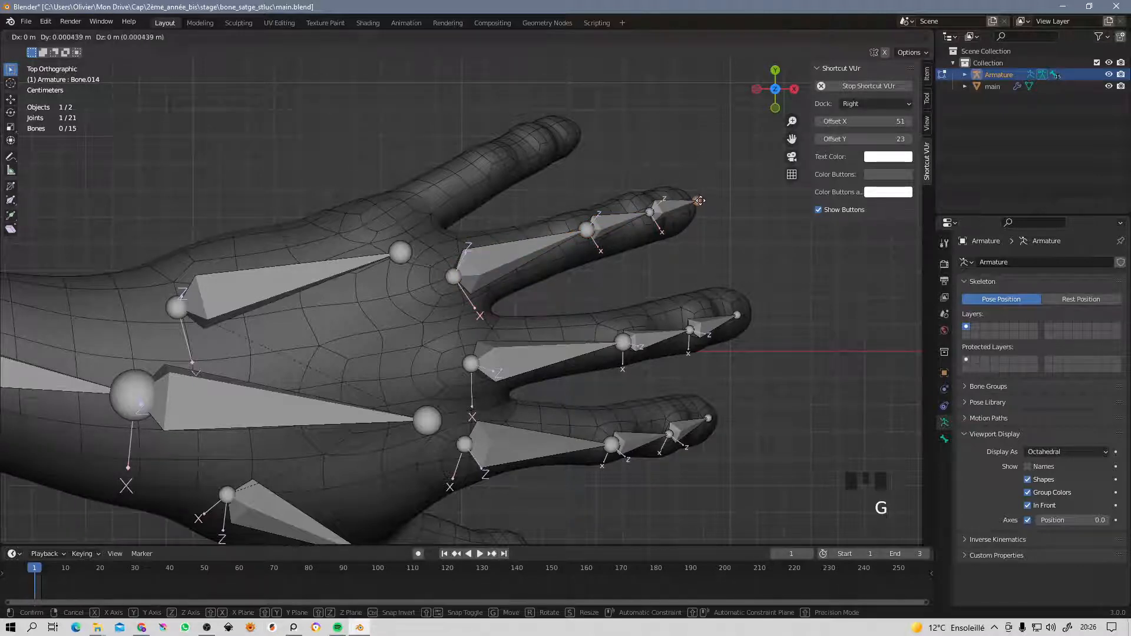
pyautogui.click(698, 202)
pyautogui.click(649, 212)
pyautogui.press('g')
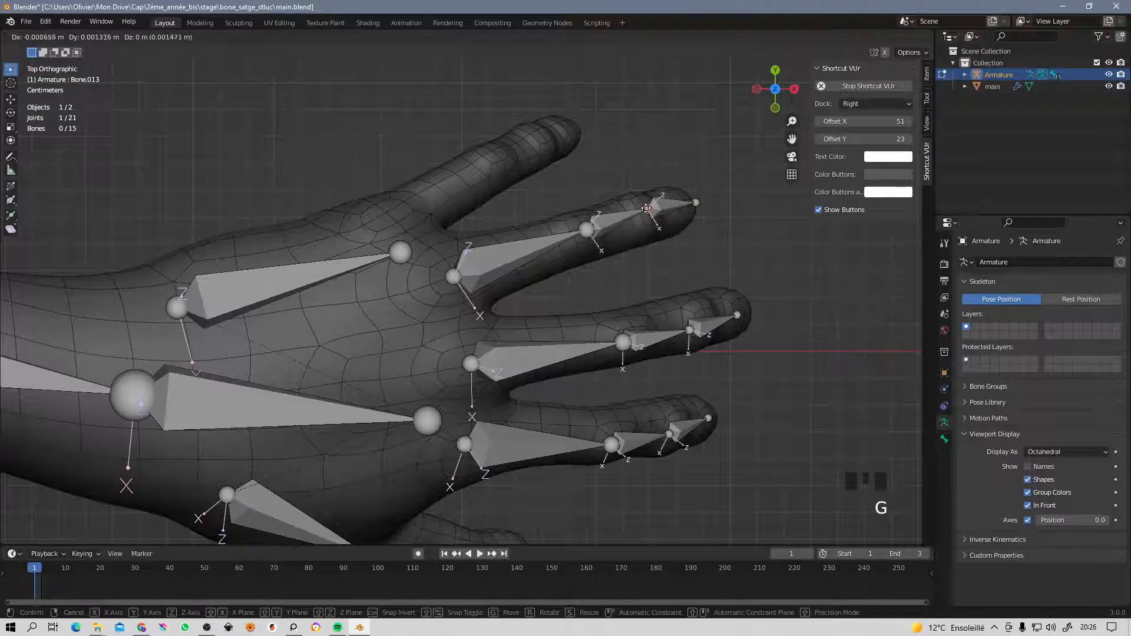
pyautogui.click(644, 210)
pyautogui.click(696, 202)
pyautogui.press('g')
pyautogui.click(696, 200)
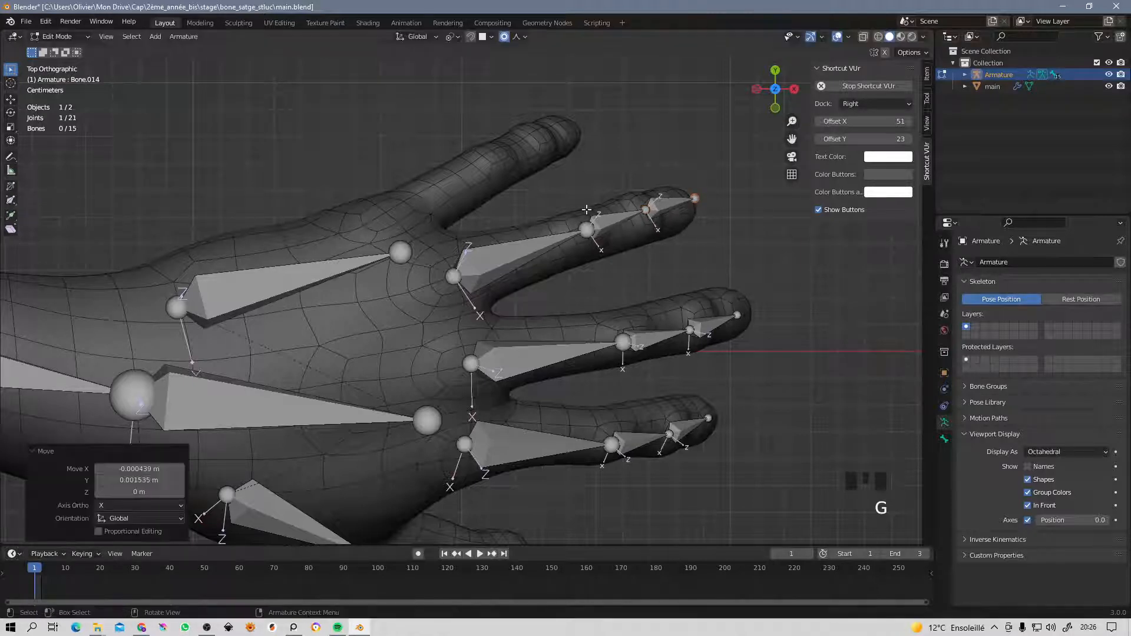
# Move the ring finger's second joint about -0.0018 m in X and 0.0009 m in Y, and fine-tune it in Y.
pyautogui.click(586, 227)
pyautogui.press('g')
pyautogui.click(583, 221)
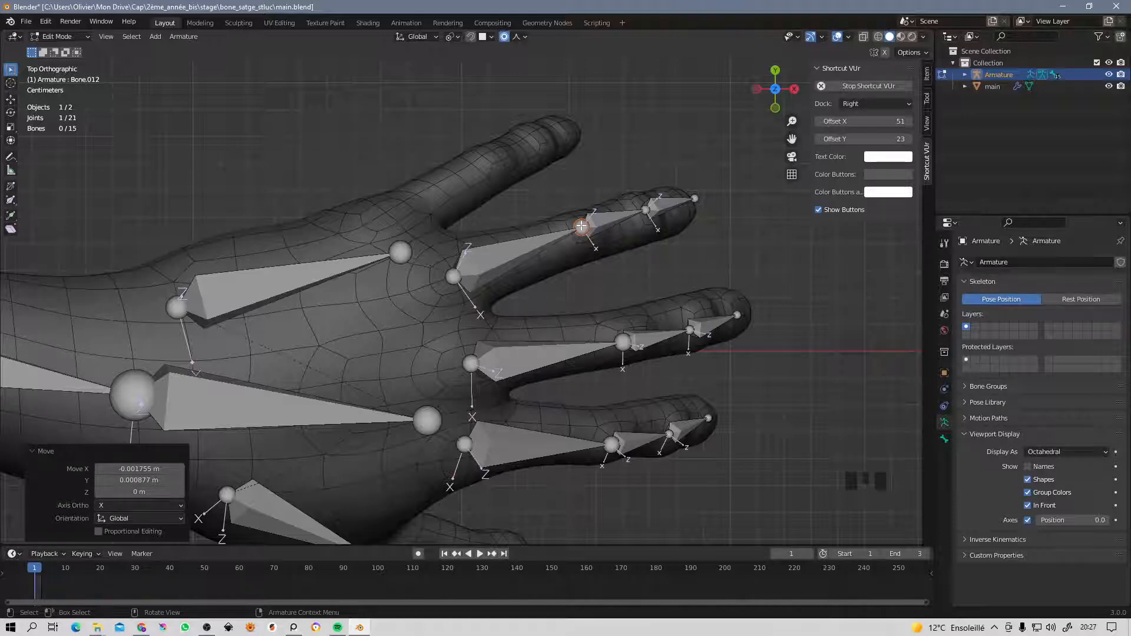
pyautogui.press('g')
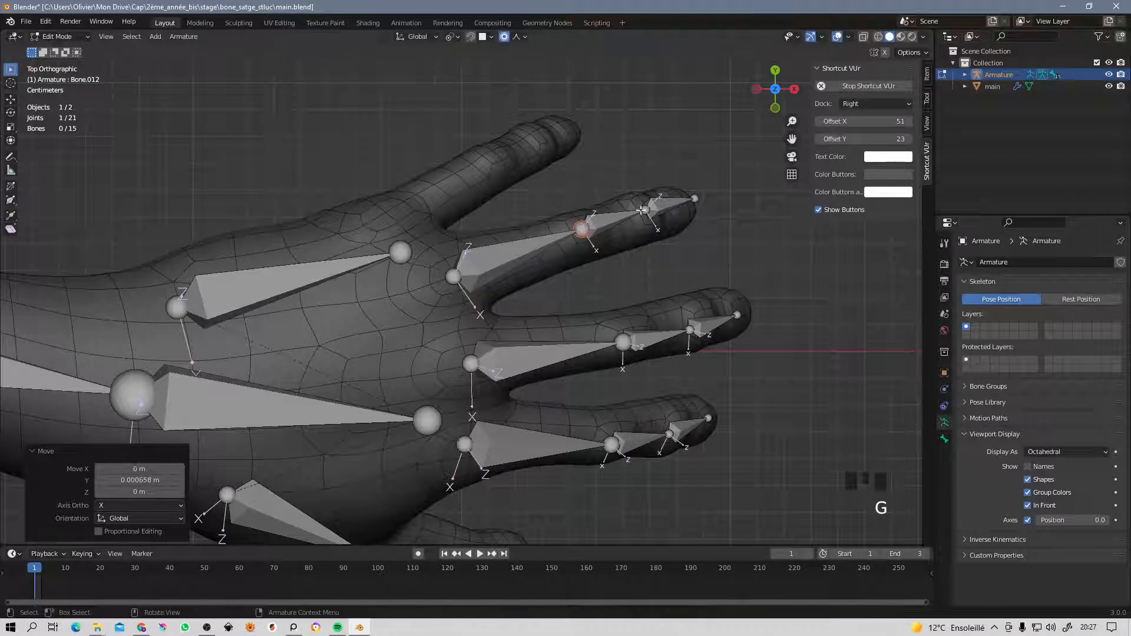
# Fine-tune the ring finger's third joint and tip joint slightly in top view.
pyautogui.click(646, 208)
pyautogui.press('g')
pyautogui.click(646, 209)
pyautogui.click(696, 198)
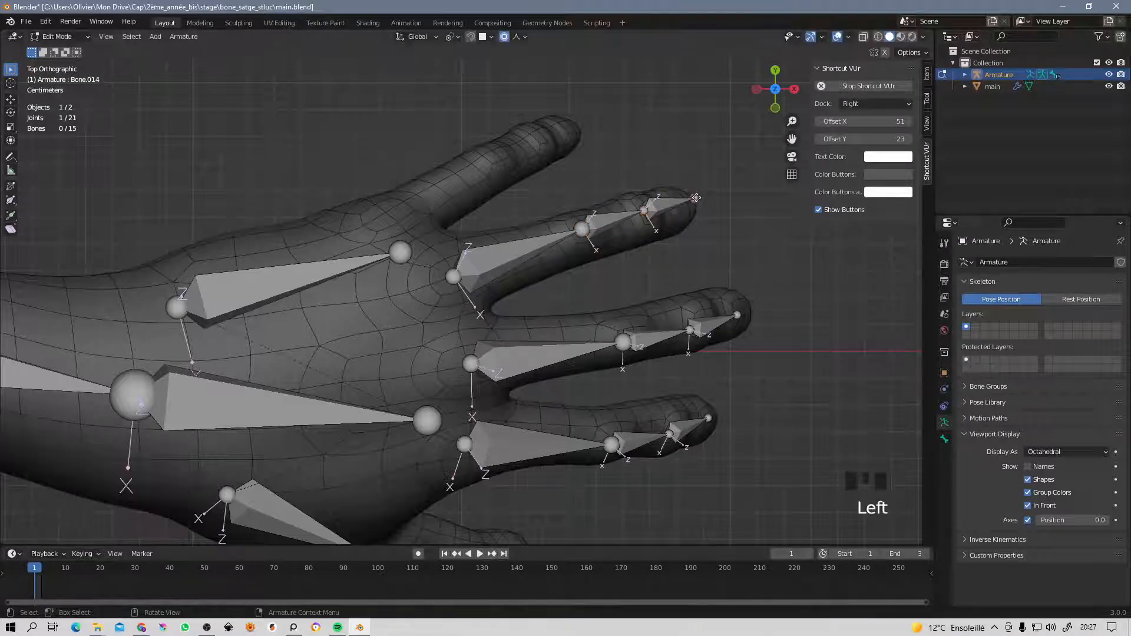
pyautogui.press('g')
pyautogui.click(695, 198)
# Move the ring finger's base joint about -0.0007 m in X and 0.0004 m in Y, and nudge it onto the knuckle.
pyautogui.click(452, 275)
pyautogui.press('g')
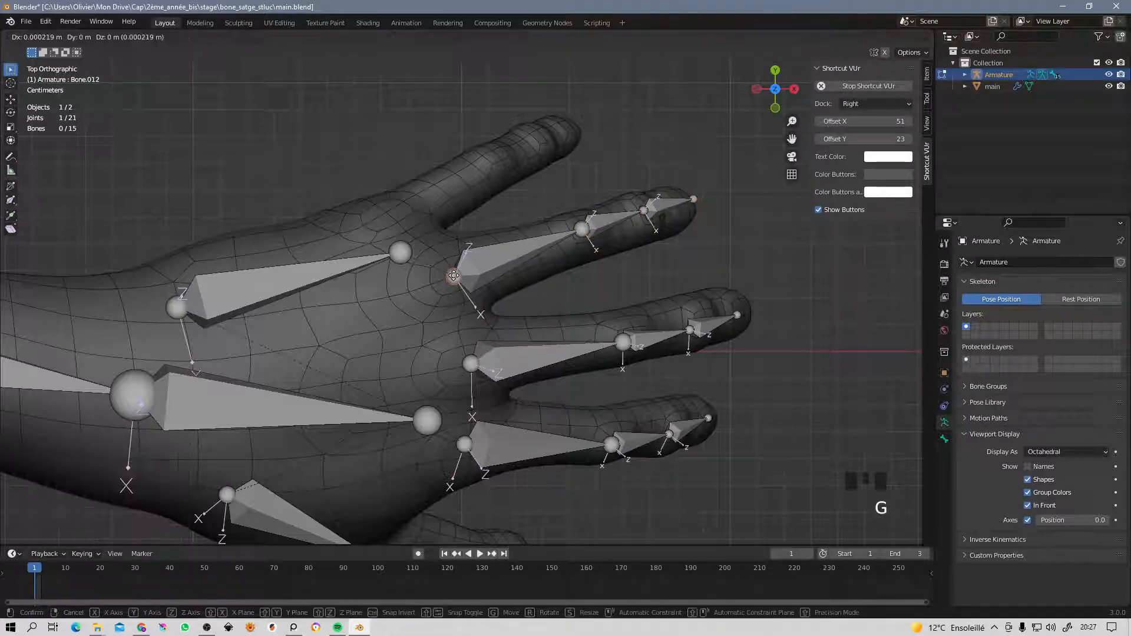
pyautogui.click(452, 274)
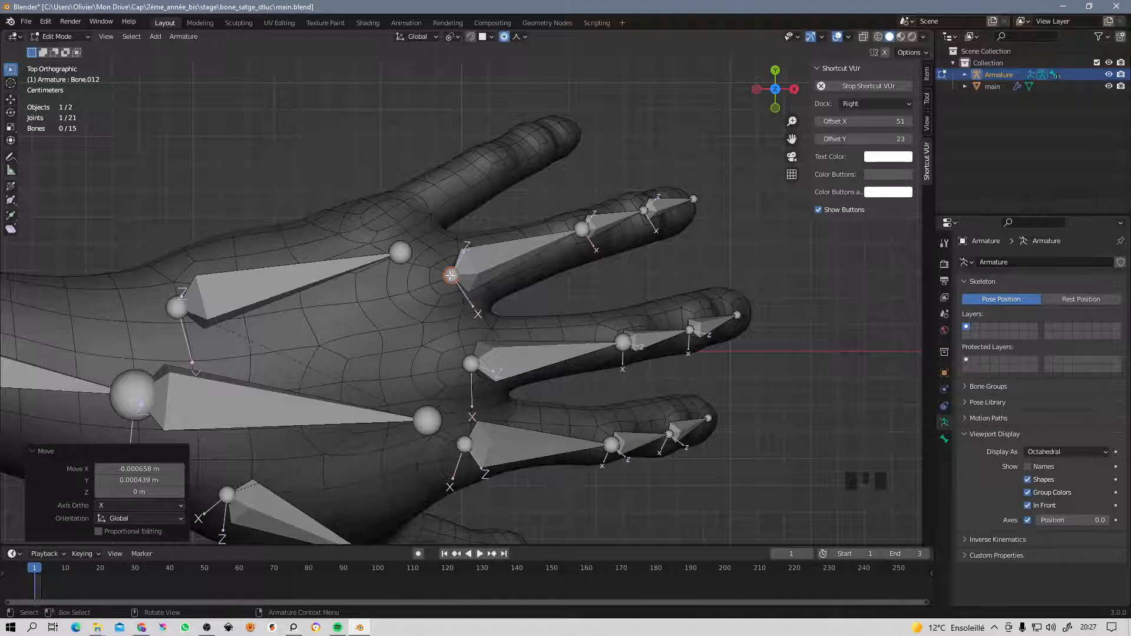
pyautogui.press('g')
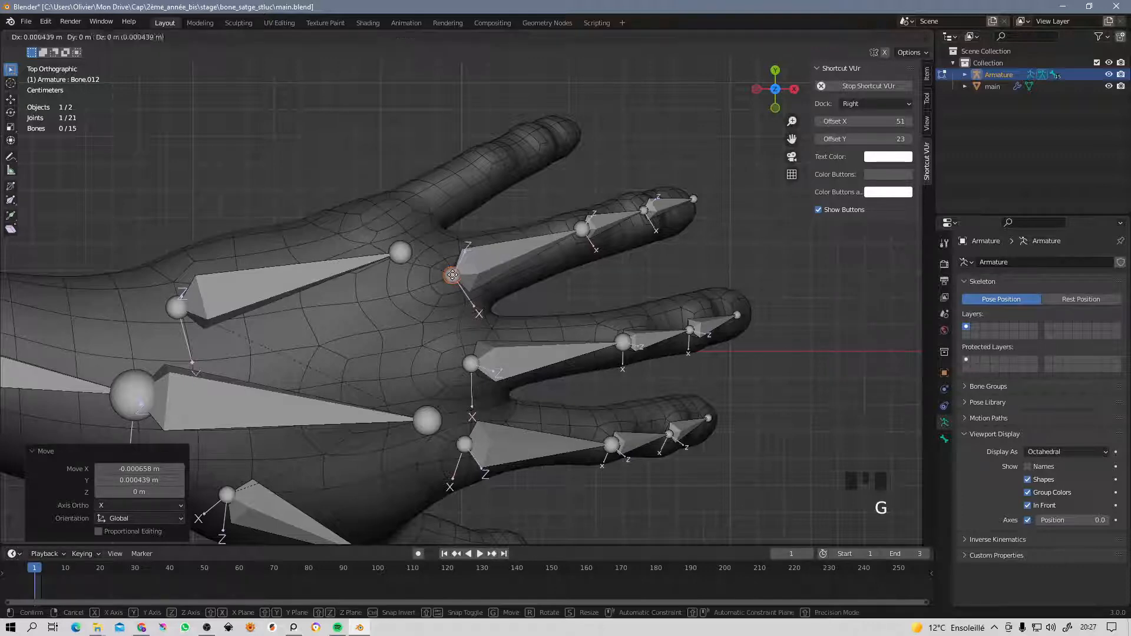
pyautogui.click(454, 274)
# Readjust the ring finger's second, third and tip joints slightly to follow the finger's centre line in top view.
pyautogui.click(581, 230)
pyautogui.press('g')
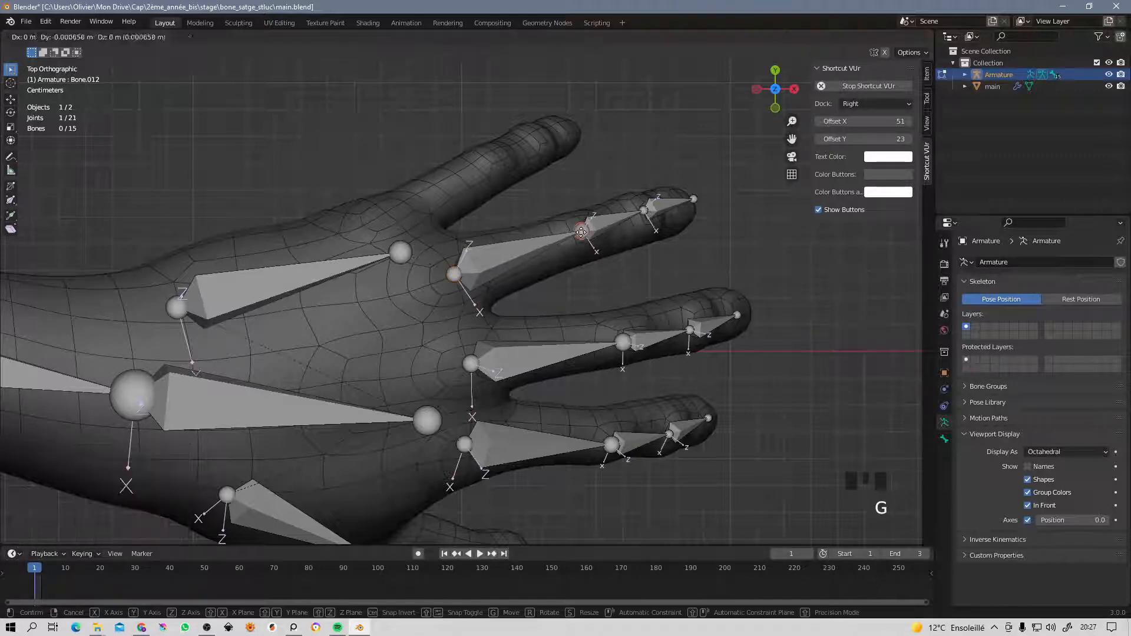
pyautogui.click(582, 229)
pyautogui.click(650, 207)
pyautogui.press('g')
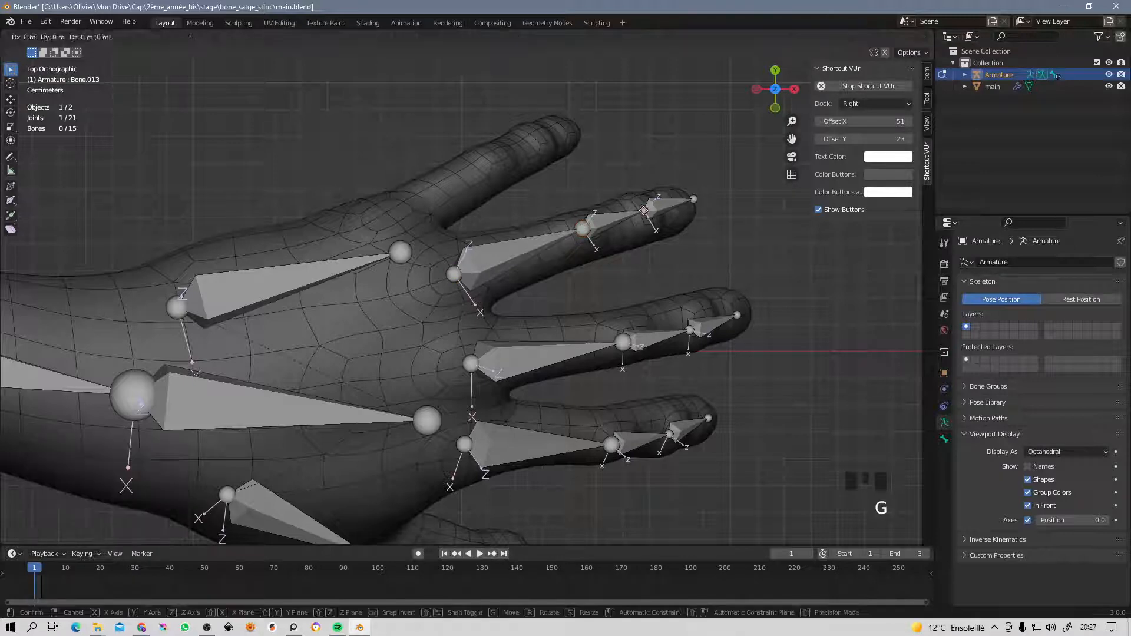
pyautogui.click(648, 207)
pyautogui.press('g')
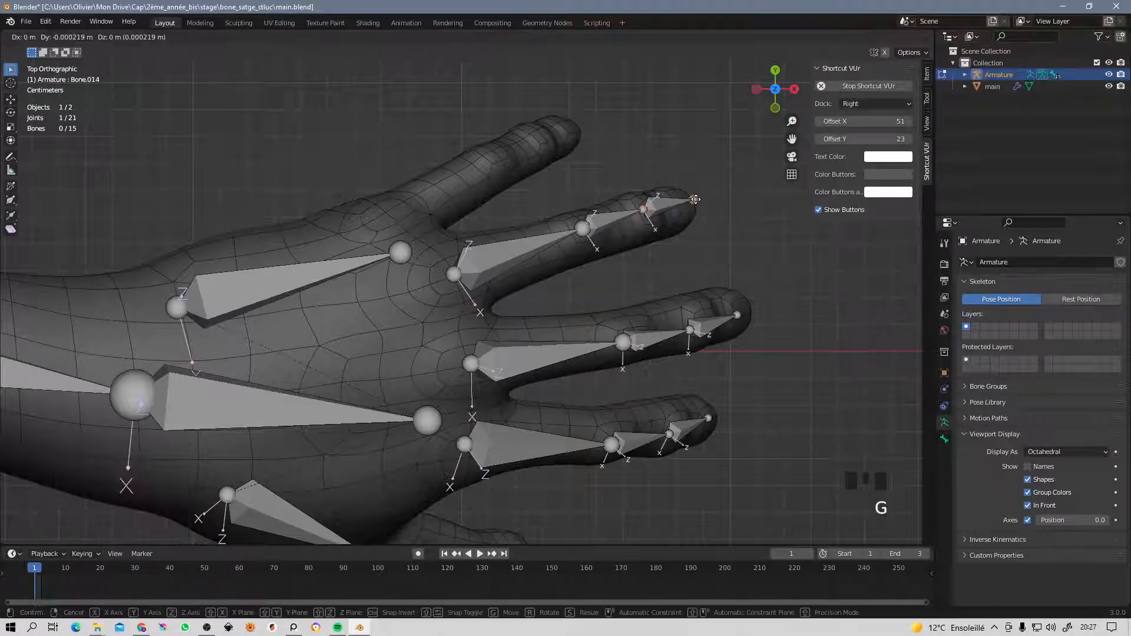
pyautogui.click(695, 198)
# In back view, move the ring finger's base joint about -0.0011 m in X and -0.0037 m in Z.
pyautogui.click(514, 252)
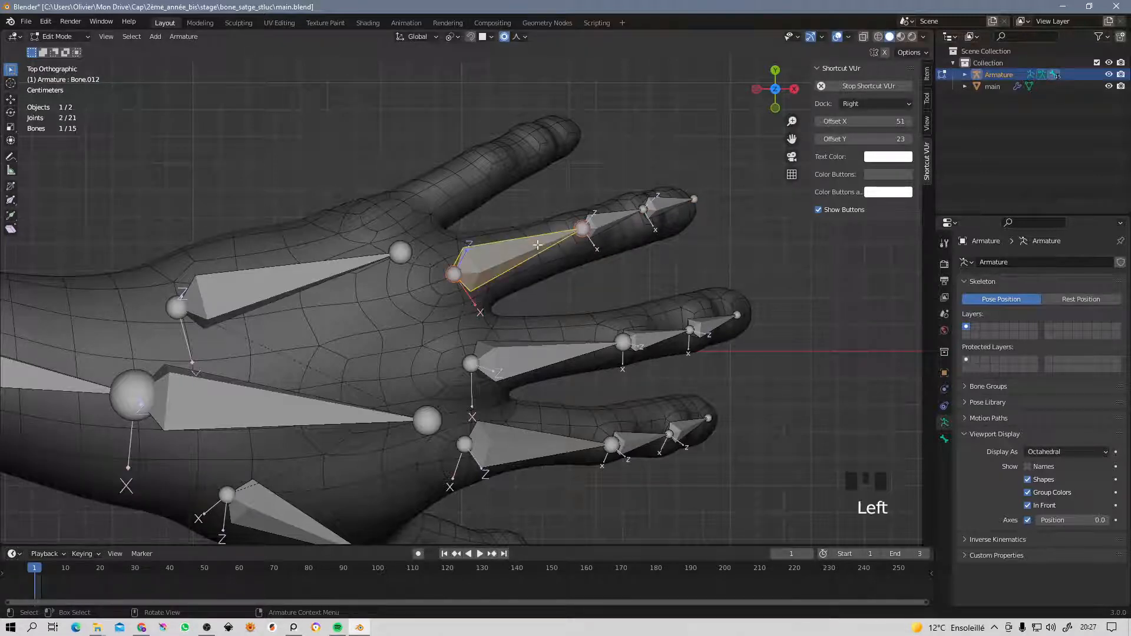
pyautogui.press('KP_1')
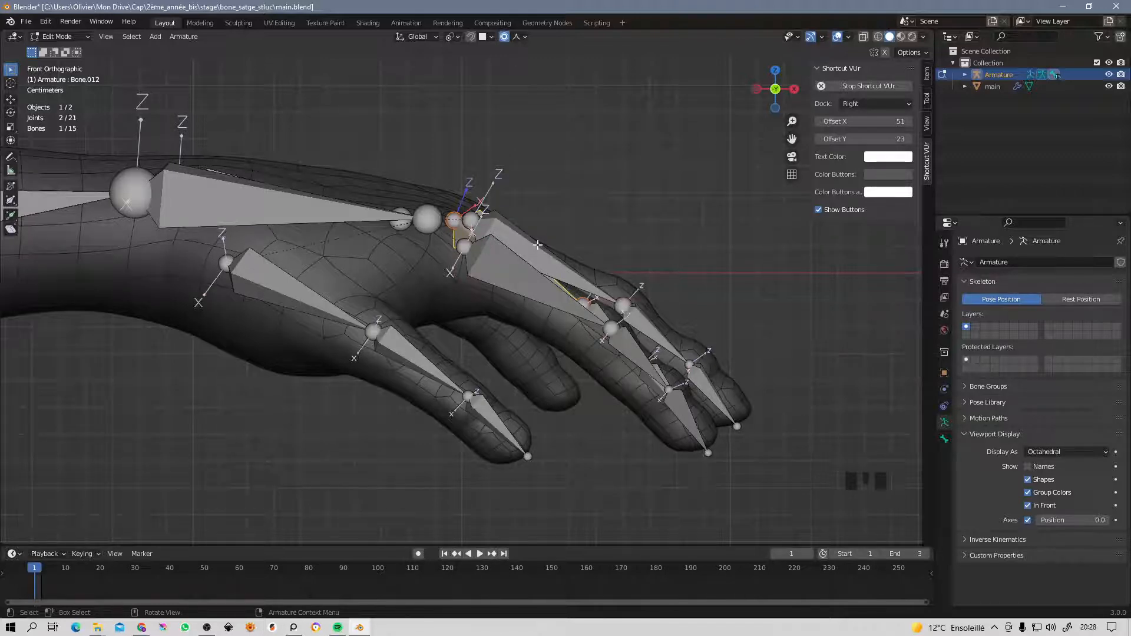
pyautogui.press('ctrl')
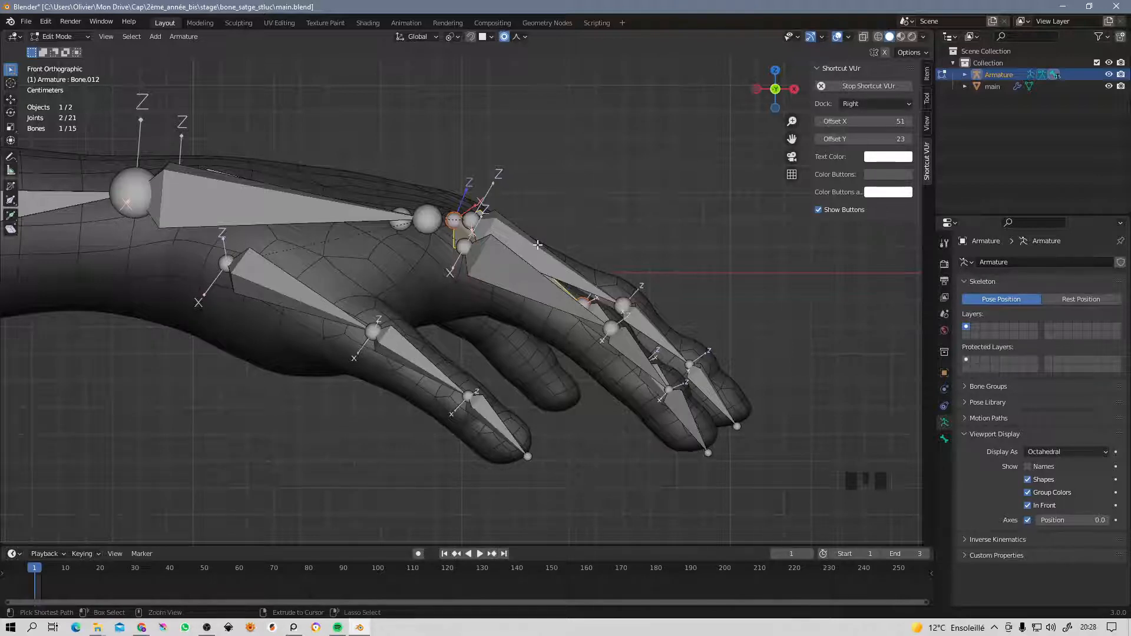
pyautogui.press('ctrl+KP_1')
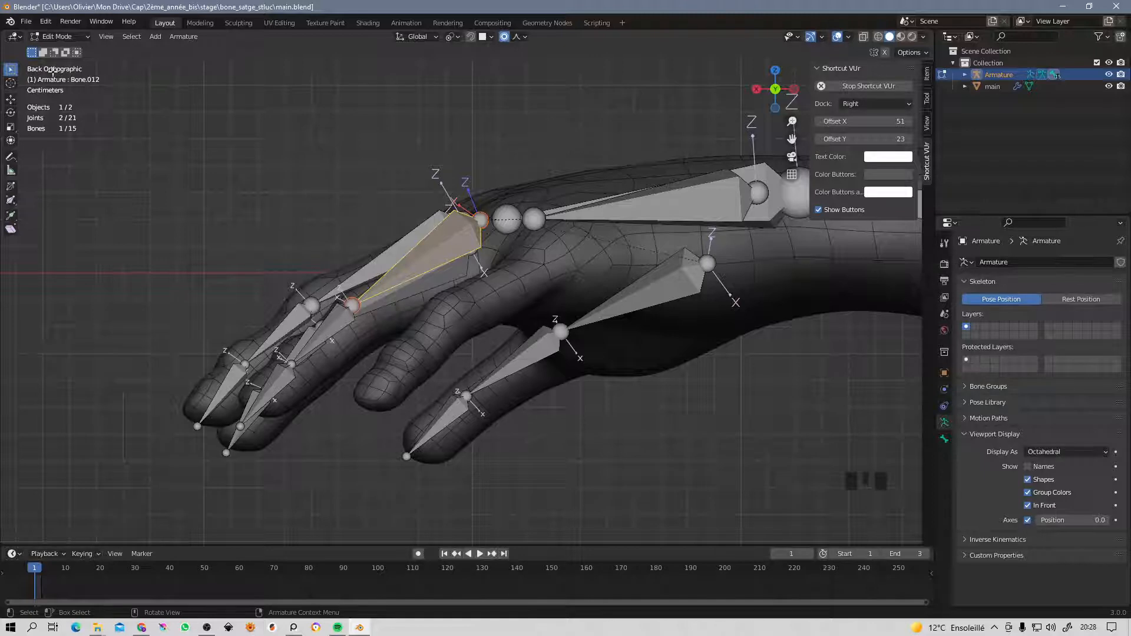
pyautogui.click(481, 220)
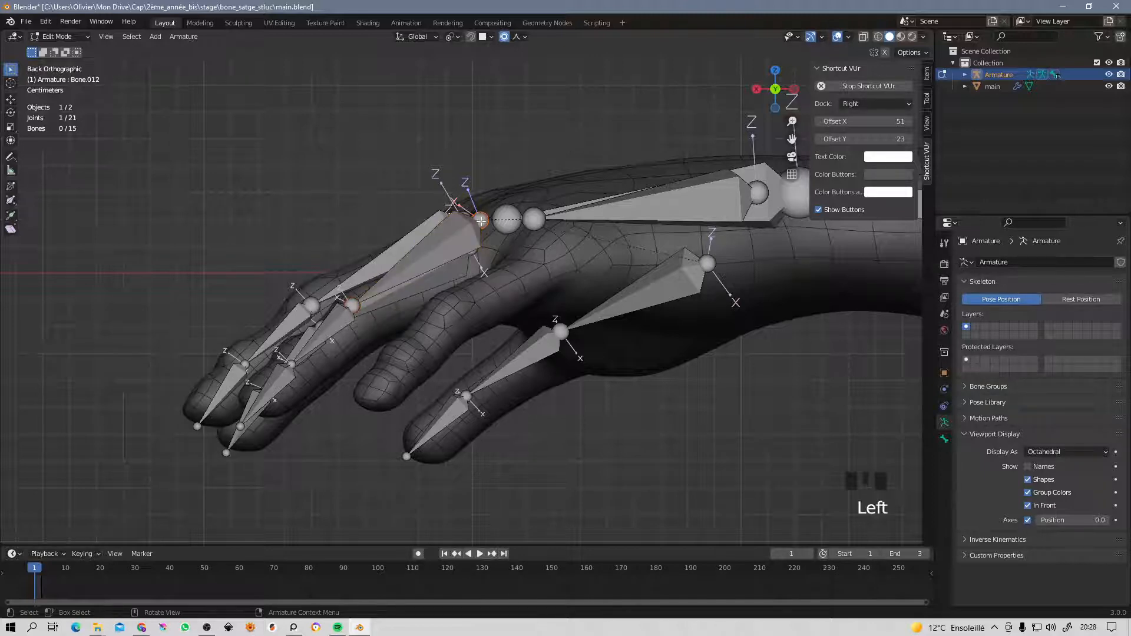
pyautogui.press('g')
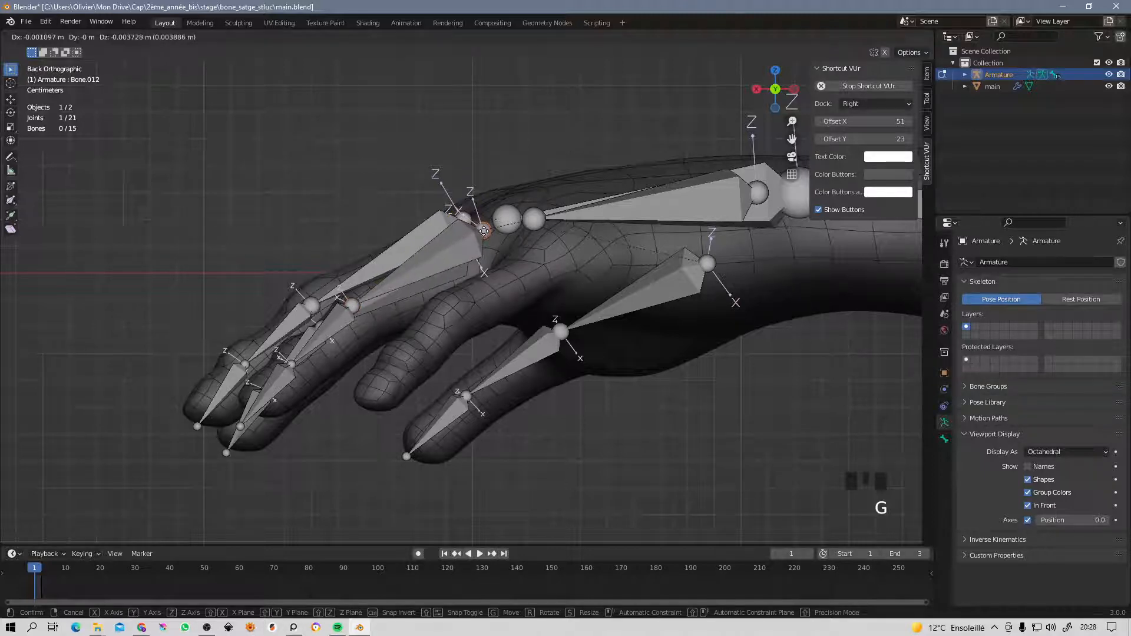
pyautogui.click(484, 231)
# Move the ring finger's second joint about -0.0022 m in X and -0.0011 m in Z, and its third joint about 0.0013 m in Z.
pyautogui.click(353, 305)
pyautogui.press('g')
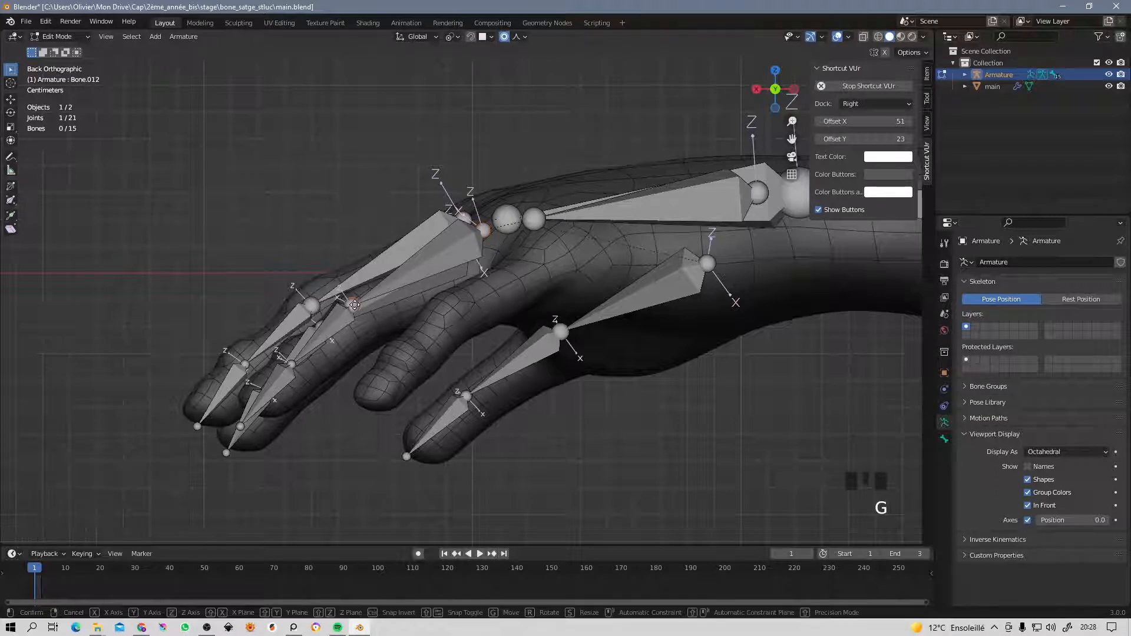
pyautogui.click(359, 306)
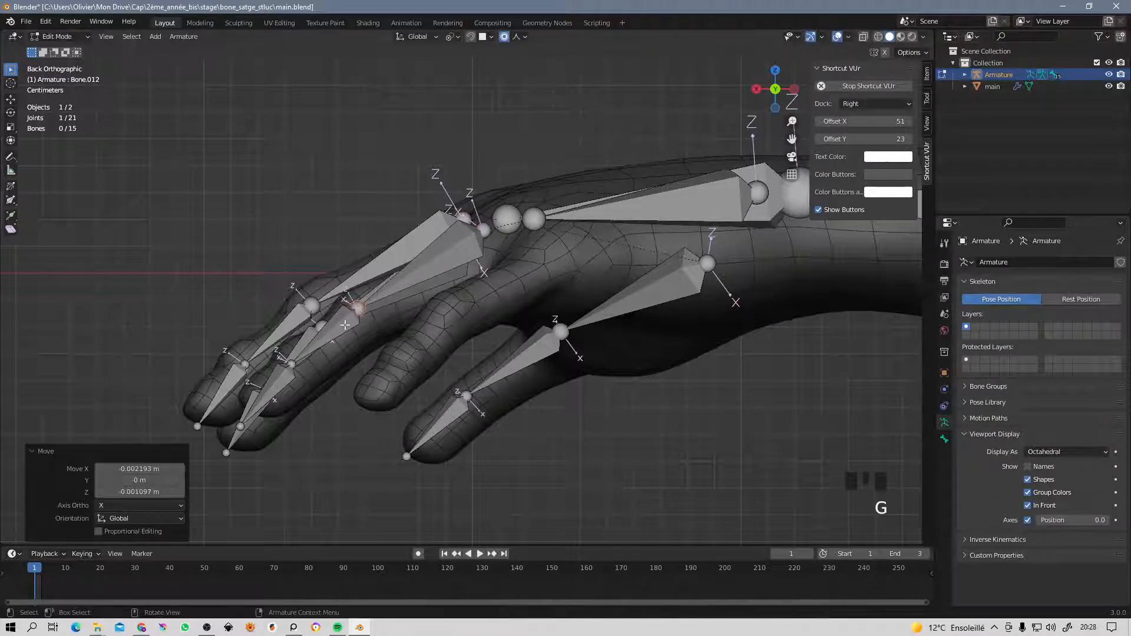
pyautogui.click(292, 362)
pyautogui.press('g')
pyautogui.click(291, 361)
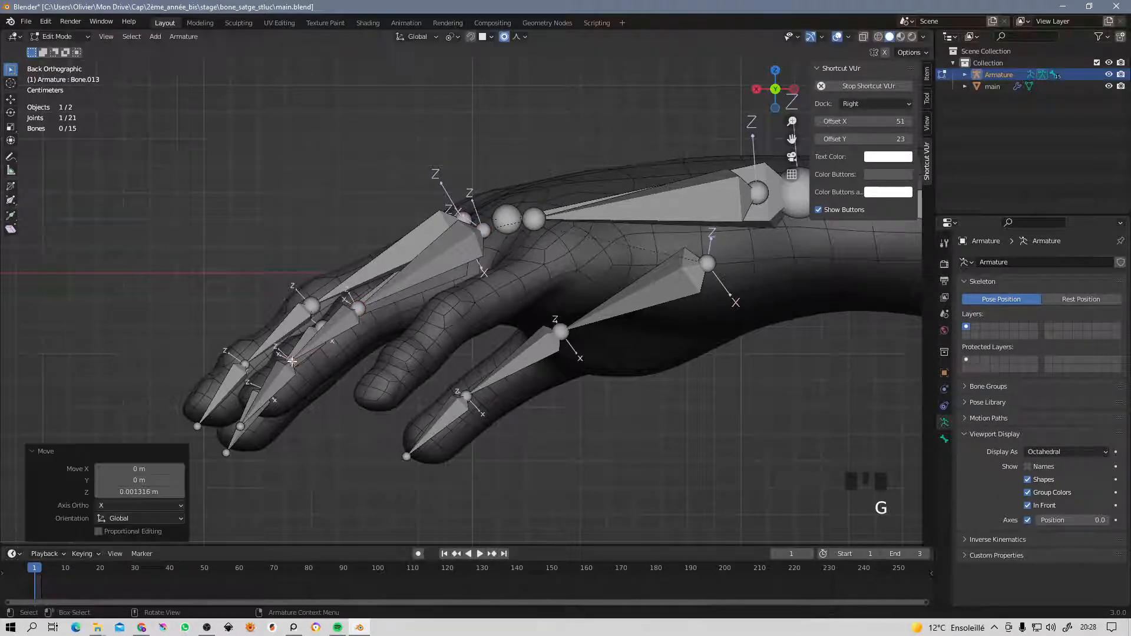
# Move the ring finger's tip joint about -0.0029 m in X and 0.0033 m in Z.
pyautogui.click(239, 425)
pyautogui.press('g')
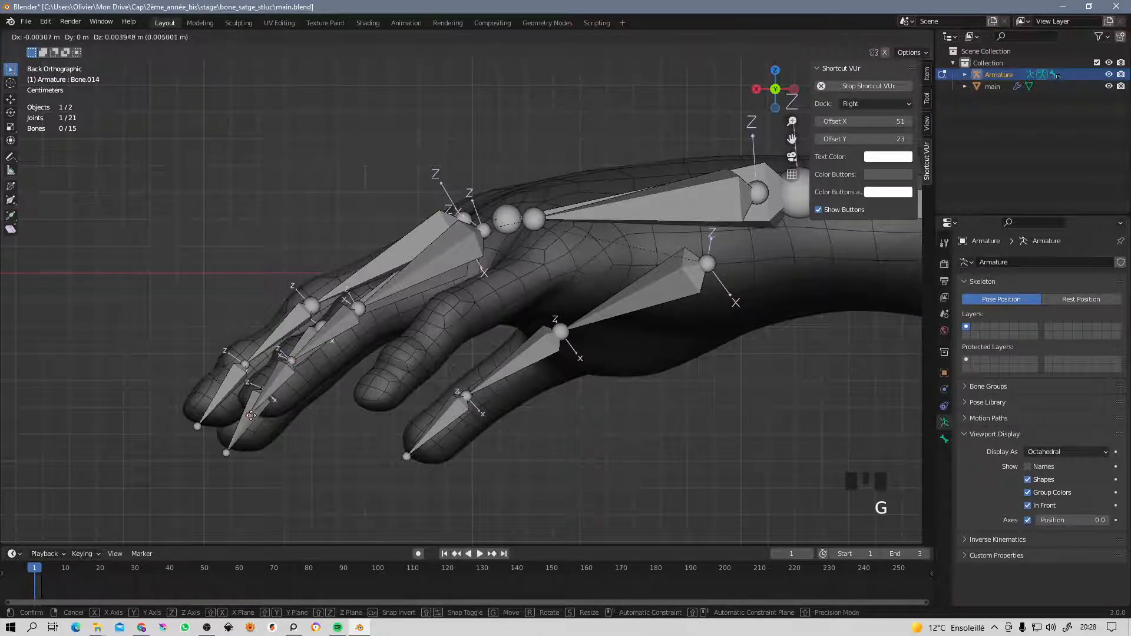
pyautogui.click(250, 416)
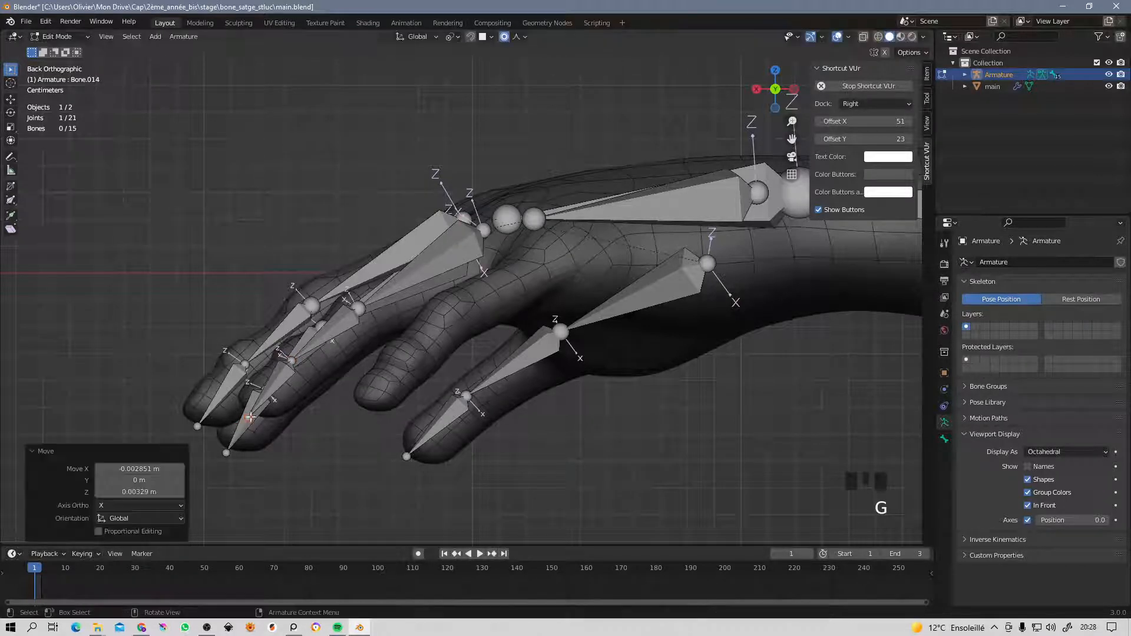
# Nudge the ring finger's third joint inward in back view, and move its second joint about -0.0002 m in Z.
pyautogui.click(296, 357)
pyautogui.press('g')
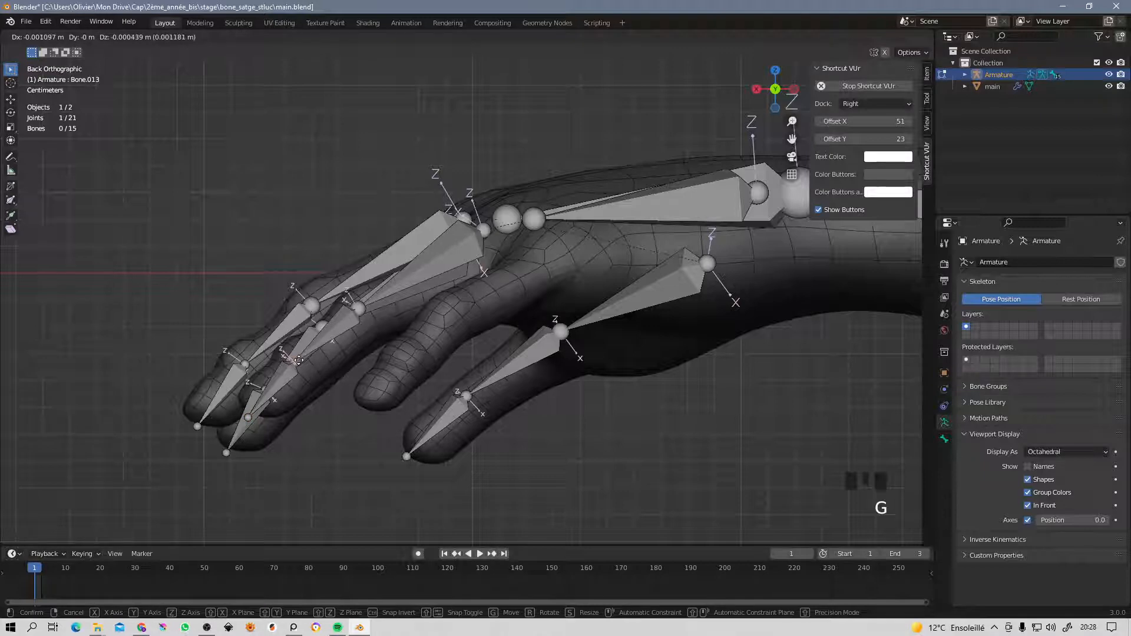
pyautogui.click(299, 360)
pyautogui.click(361, 305)
pyautogui.press('g')
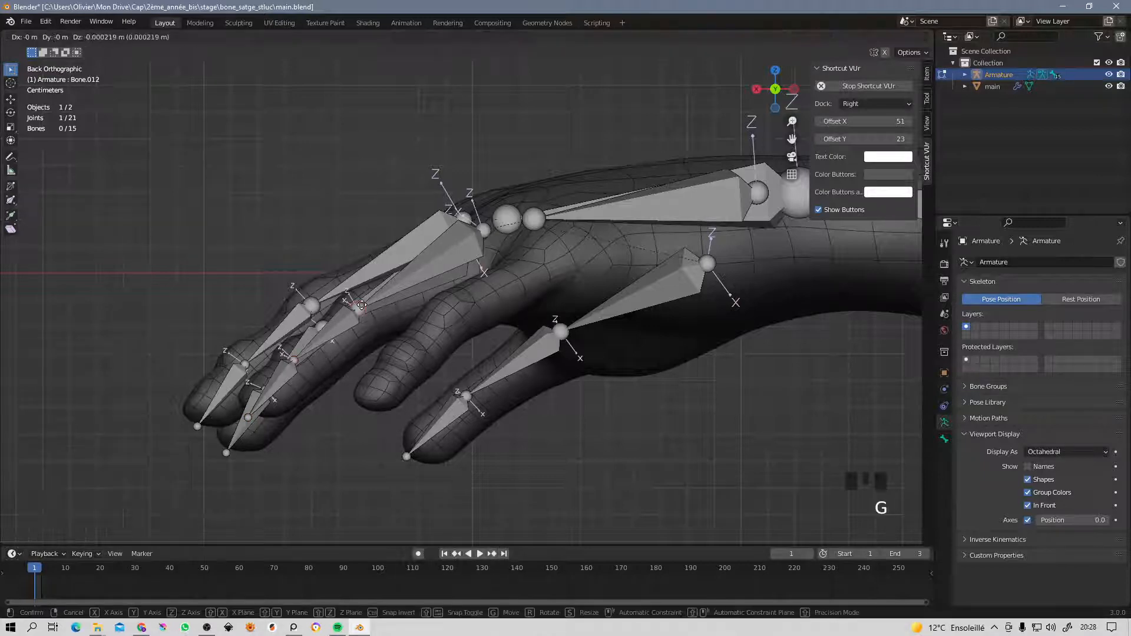
pyautogui.click(361, 305)
# In right view, move the ring finger's second joint about -0.0022 m in Y.
pyautogui.moveTo(361, 306); pyautogui.dragTo(523, 310, button='middle')
pyautogui.press('KP_3')
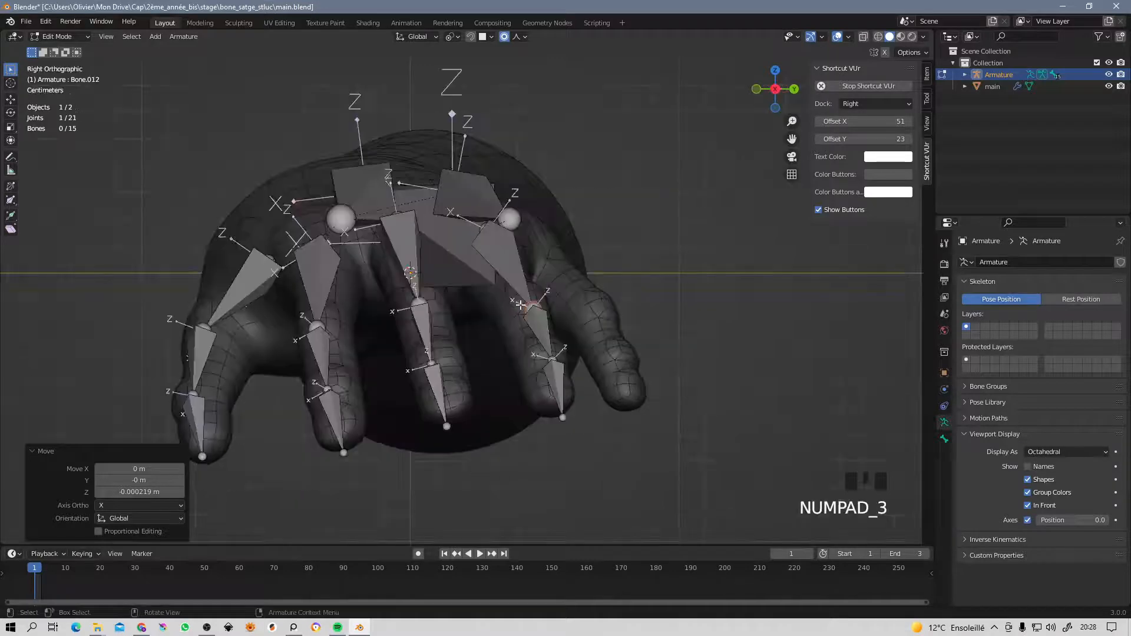
pyautogui.press('g')
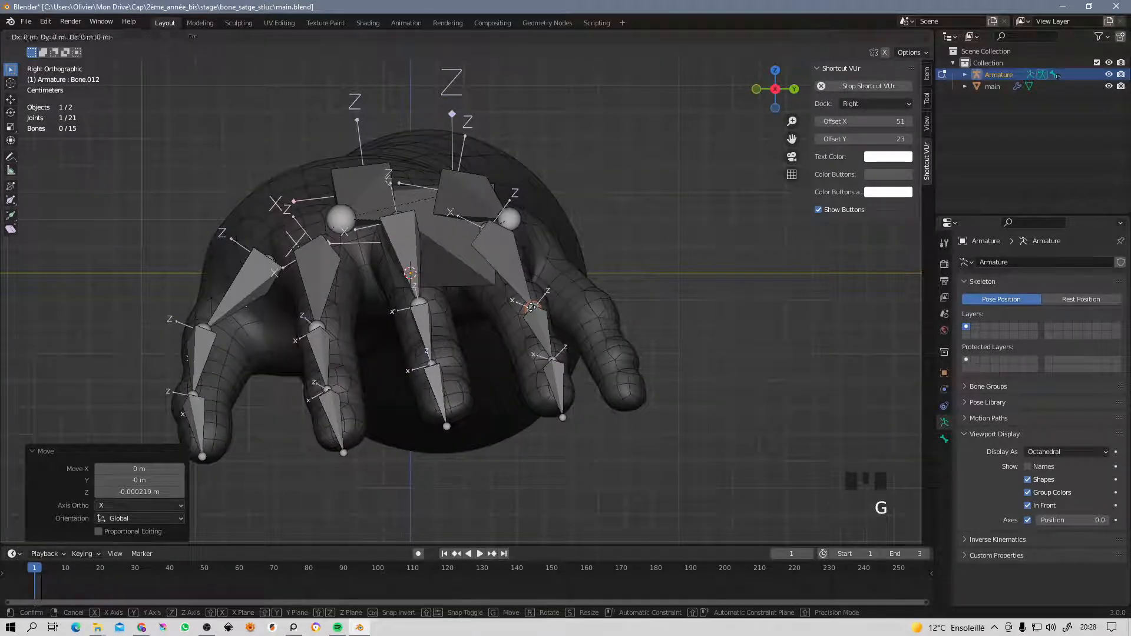
pyautogui.click(534, 316)
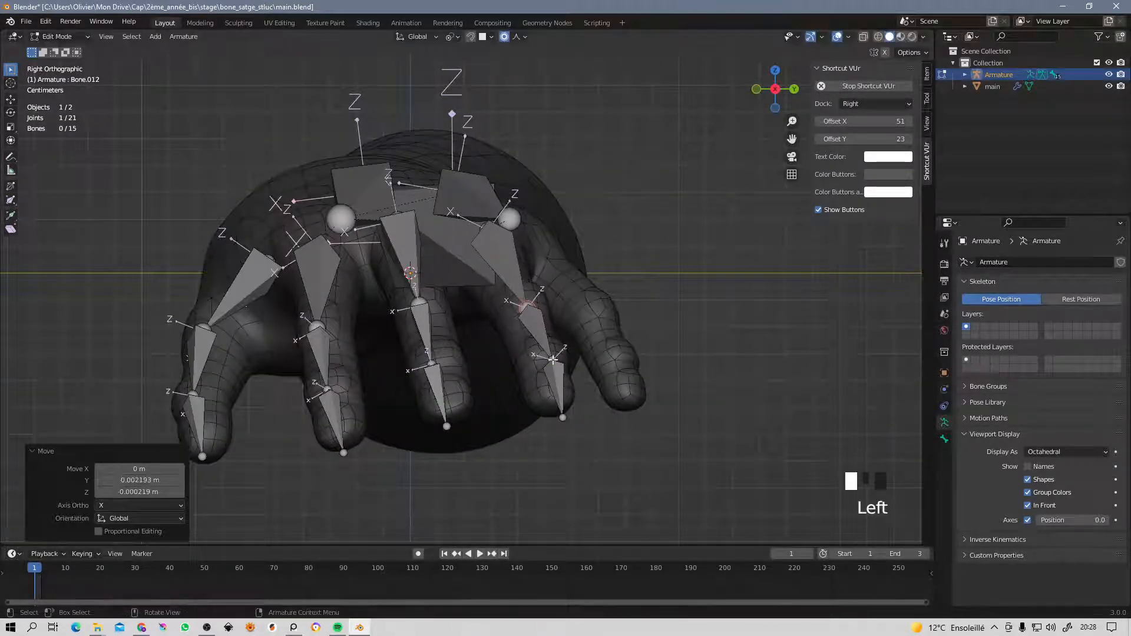
# Shift the ring finger's third joint inward, and move its tip joint about -0.0024 m in Y and 0.0002 m in Z.
pyautogui.click(552, 359)
pyautogui.press('g')
pyautogui.click(548, 359)
pyautogui.click(562, 420)
pyautogui.press('g')
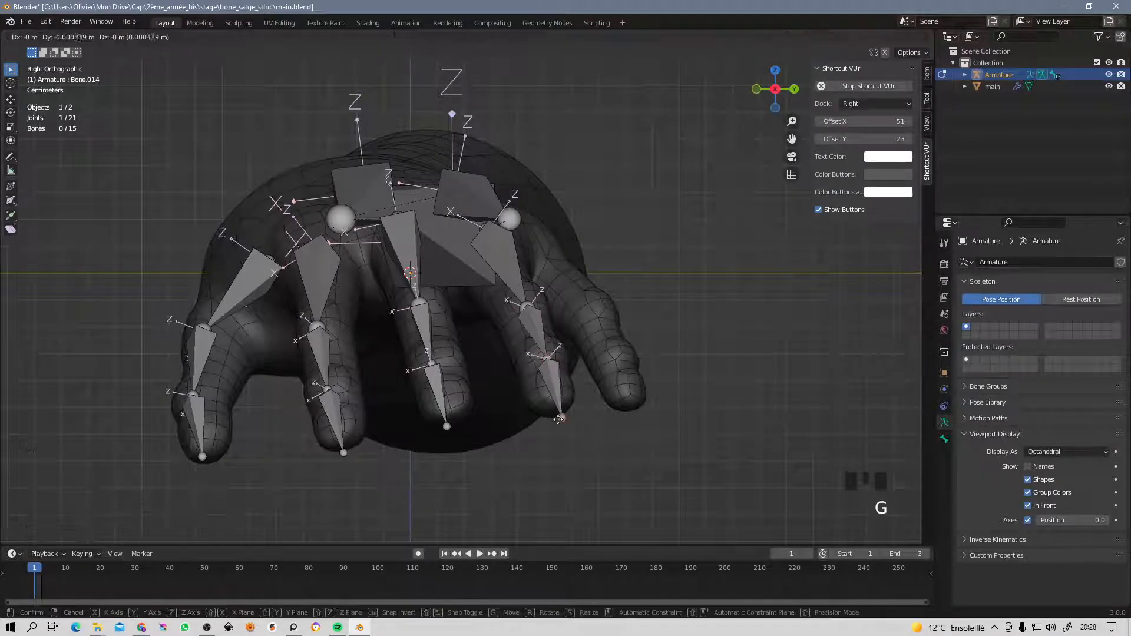
pyautogui.click(558, 420)
# In top view, nudge the ring finger's third joint, and move its base joint about -0.0004 m in Y.
pyautogui.moveTo(559, 420); pyautogui.dragTo(485, 375, button='middle')
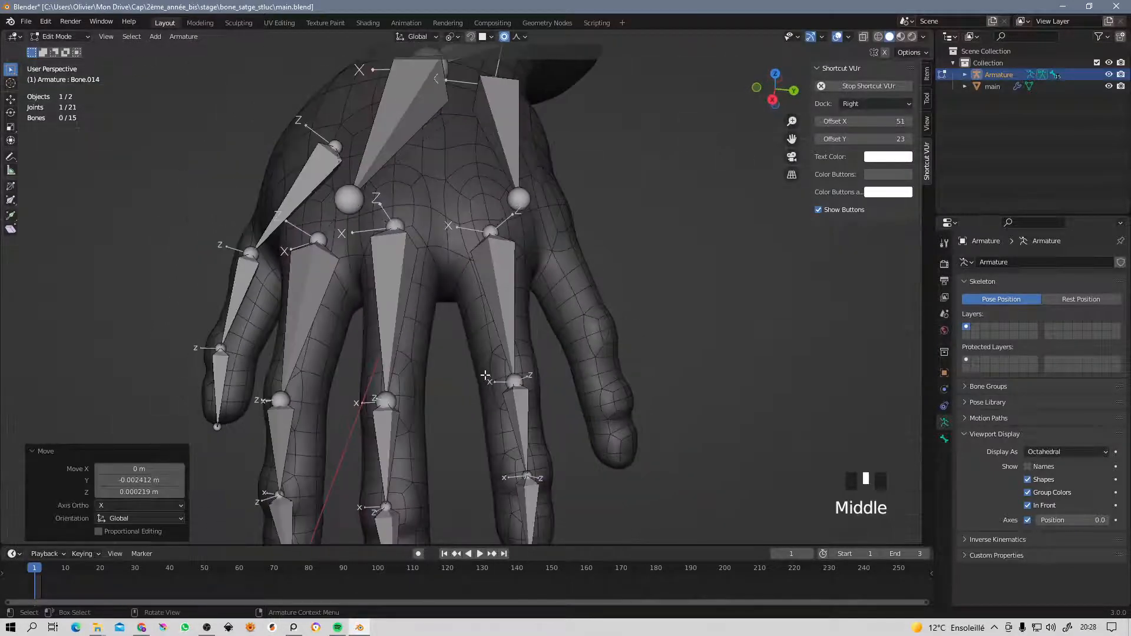
pyautogui.press('KP_7')
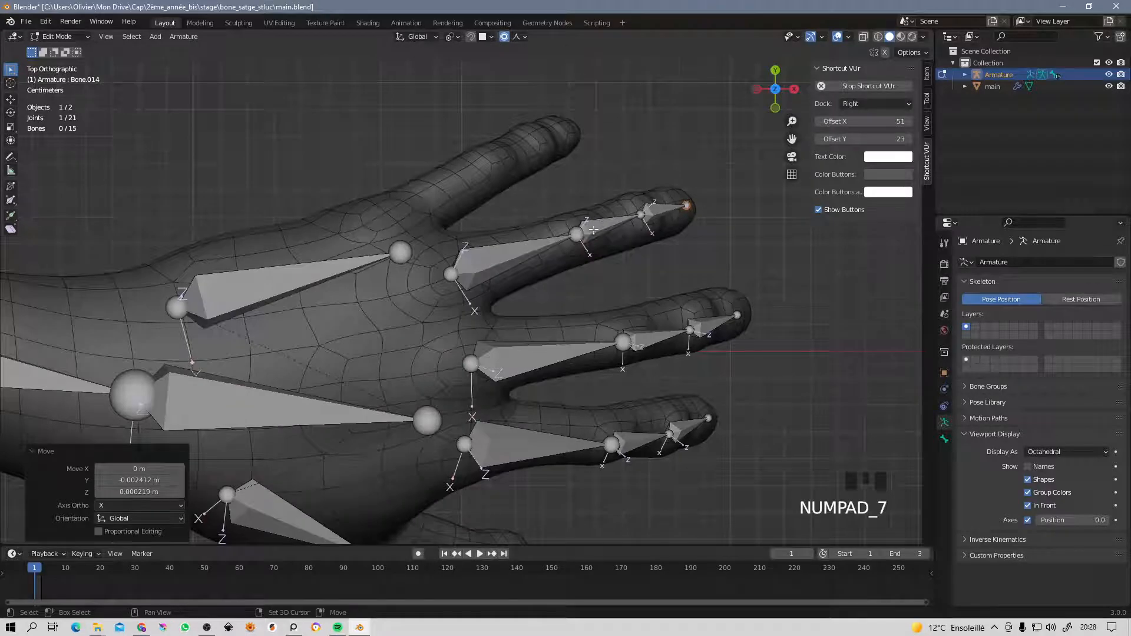
pyautogui.keyDown('shift'); pyautogui.moveTo(654, 206); pyautogui.dragTo(603, 273, button='middle'); pyautogui.keyUp('shift')
pyautogui.click(591, 278)
pyautogui.press('g')
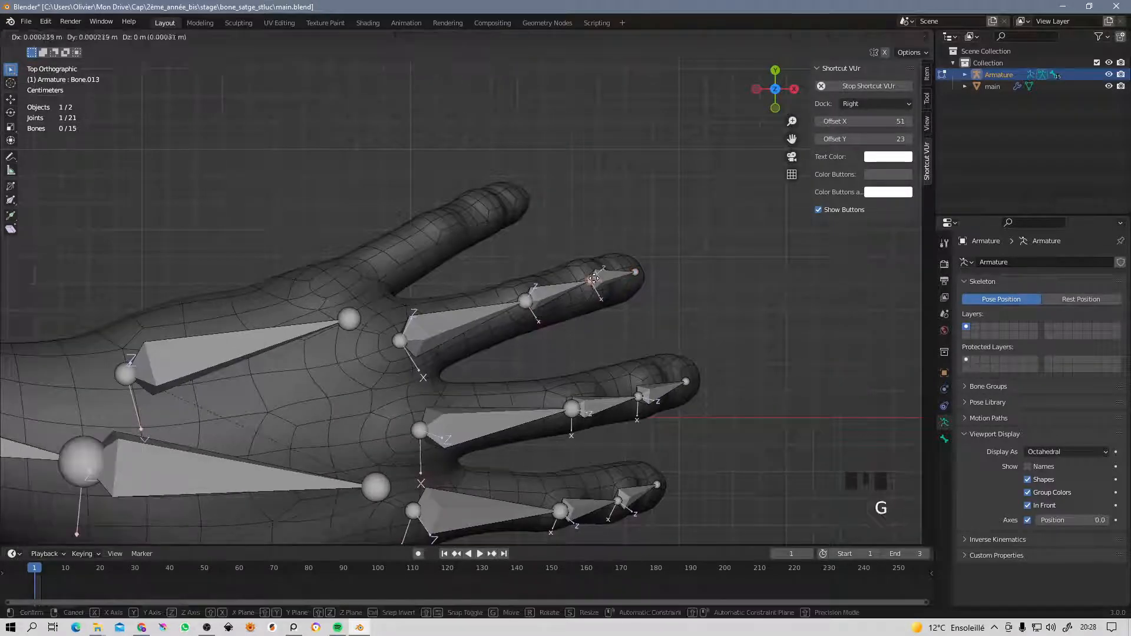
pyautogui.click(585, 281)
pyautogui.click(405, 339)
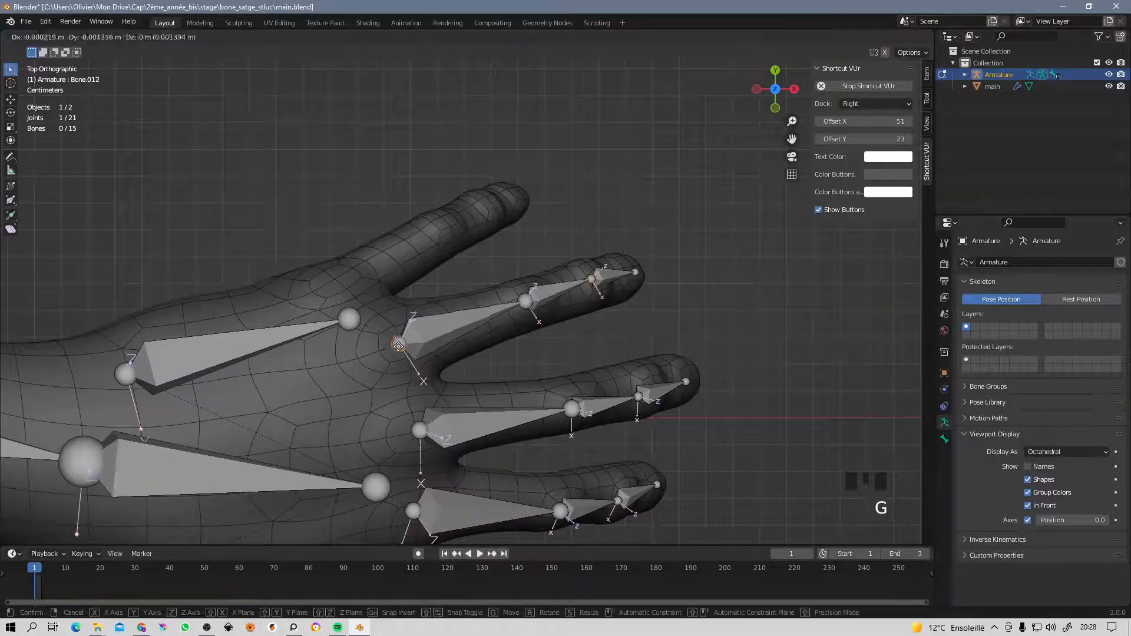
pyautogui.press('g')
pyautogui.click(406, 341)
# In back view, move the ring finger's base joint about -0.0009 m in X and -0.0022 m in Z.
pyautogui.moveTo(405, 340); pyautogui.dragTo(297, 221, button='middle')
pyautogui.press('ctrl+KP_1')
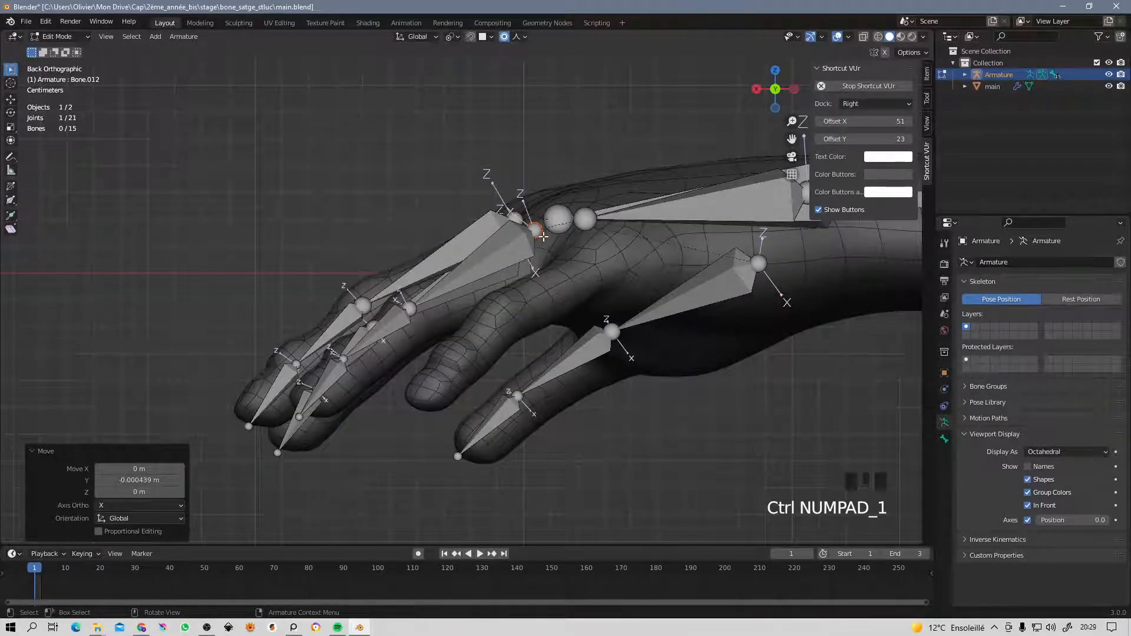
pyautogui.press('g')
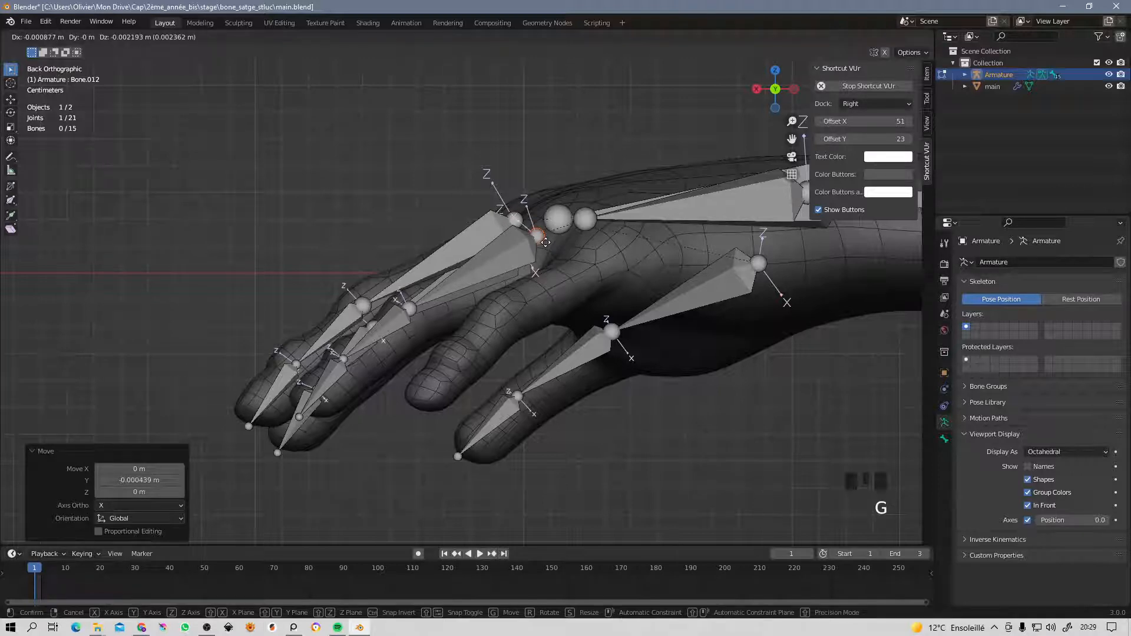
pyautogui.click(545, 242)
# Duplicate the ring finger's three bones in top view and place the copy about -0.023 m in X and 0.0232 m in Y, over the little finger.
pyautogui.moveTo(544, 242); pyautogui.dragTo(585, 303, button='middle')
pyautogui.click(439, 253)
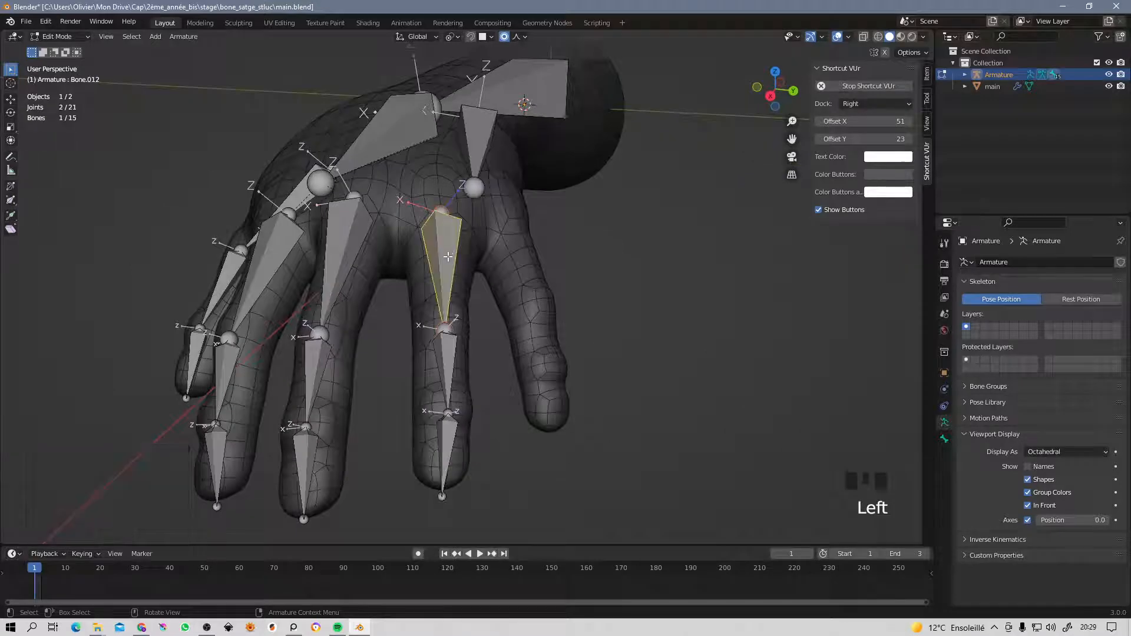
pyautogui.keyDown('shift'); pyautogui.click(446, 366); pyautogui.keyUp('shift')
pyautogui.keyDown('shift'); pyautogui.click(439, 458); pyautogui.keyUp('shift')
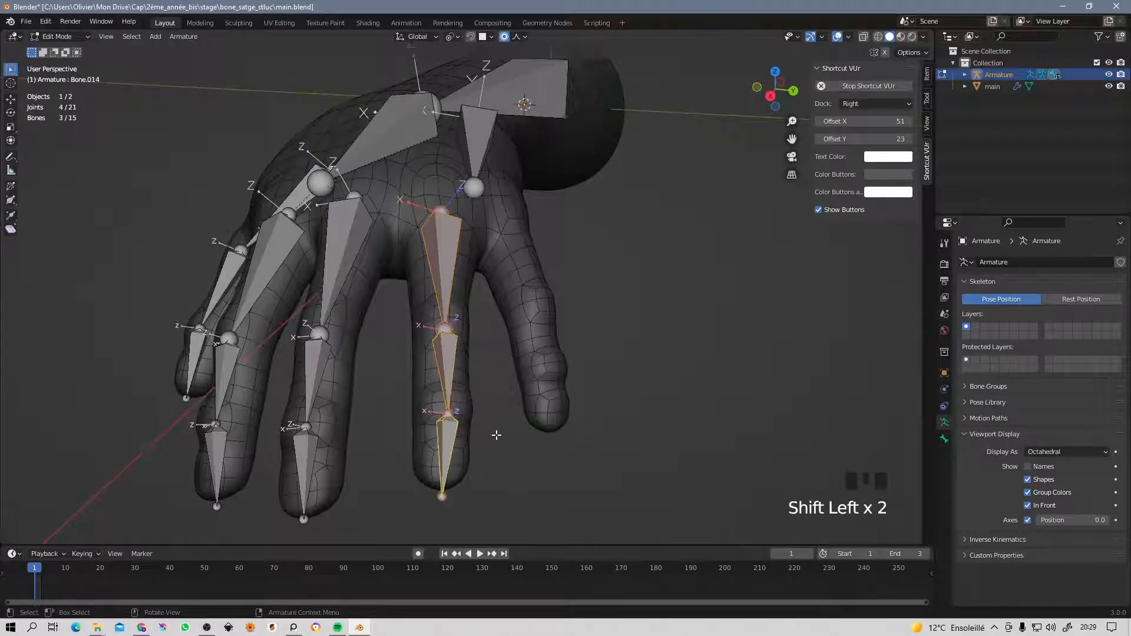
pyautogui.press('KP_7')
pyautogui.keyDown('shift'); pyautogui.click(459, 364); pyautogui.keyUp('shift')
pyautogui.keyDown('shift'); pyautogui.moveTo(457, 320); pyautogui.dragTo(464, 383, button='middle'); pyautogui.keyUp('shift')
pyautogui.keyDown('shift'); pyautogui.click(464, 384); pyautogui.keyUp('shift')
pyautogui.keyDown('shift'); pyautogui.click(465, 386); pyautogui.keyUp('shift')
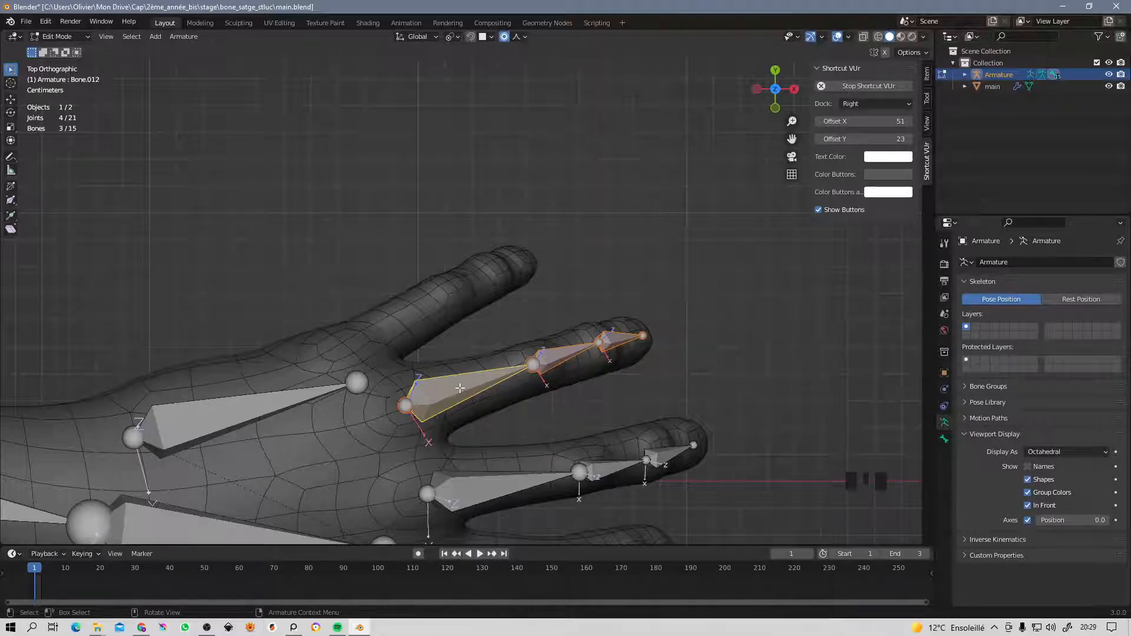
pyautogui.hotkey('shift', 'd')
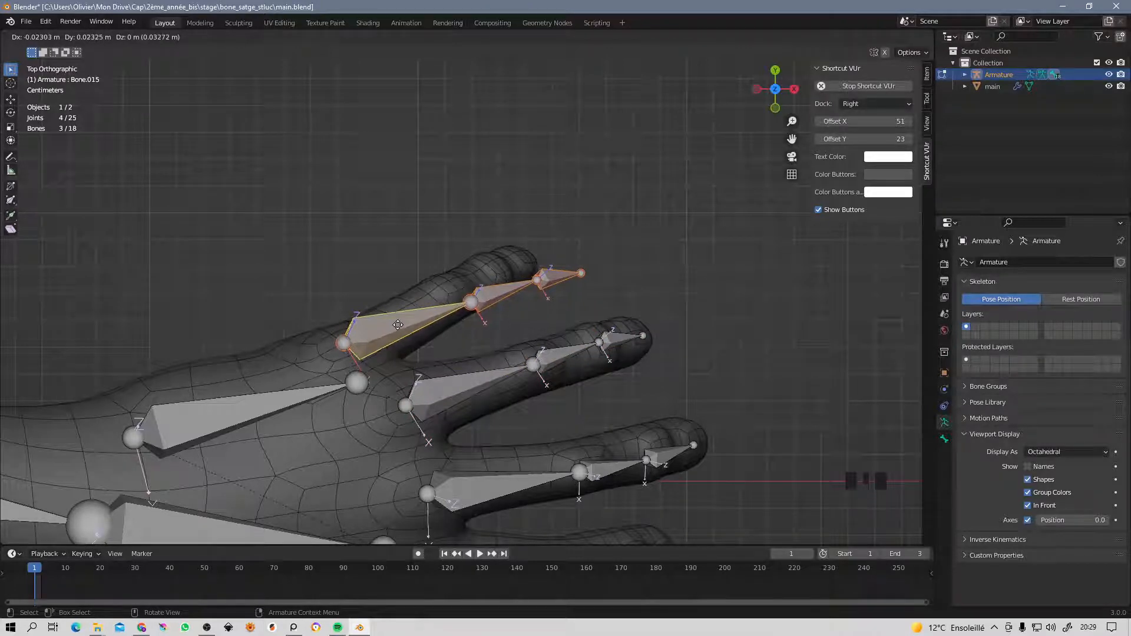
pyautogui.click(398, 325)
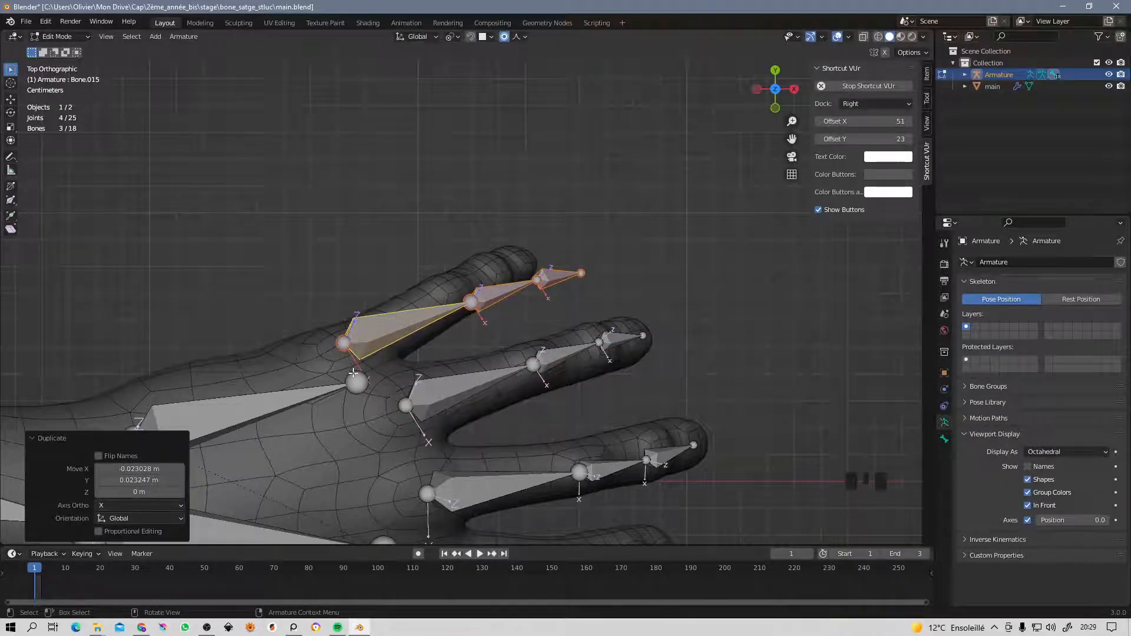
# Adjust the little finger's base joint in top view and move its second joint back onto the finger's middle knuckle.
pyautogui.keyDown('shift'); pyautogui.moveTo(354, 372); pyautogui.dragTo(437, 302, button='middle'); pyautogui.keyUp('shift')
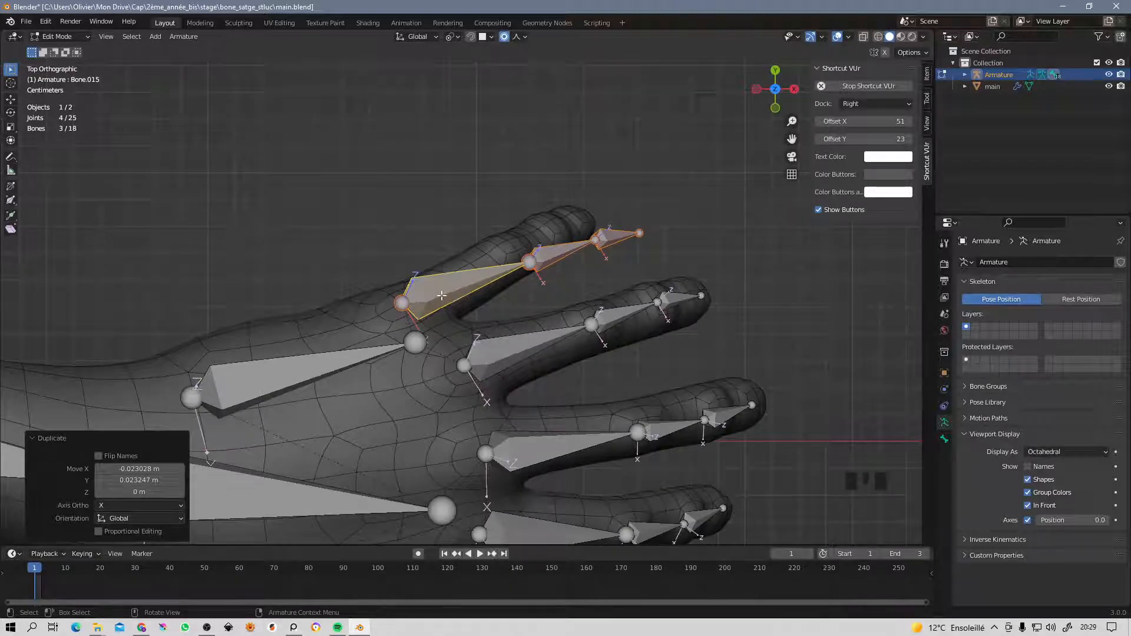
pyautogui.click(294, 363)
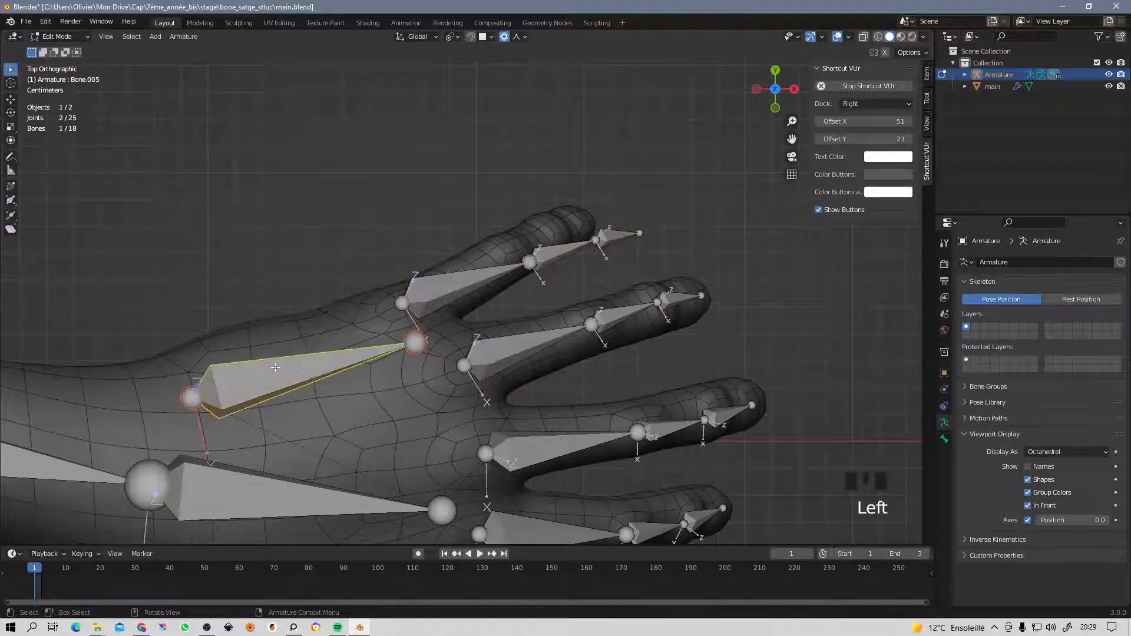
pyautogui.click(471, 292)
pyautogui.click(402, 304)
pyautogui.press('g')
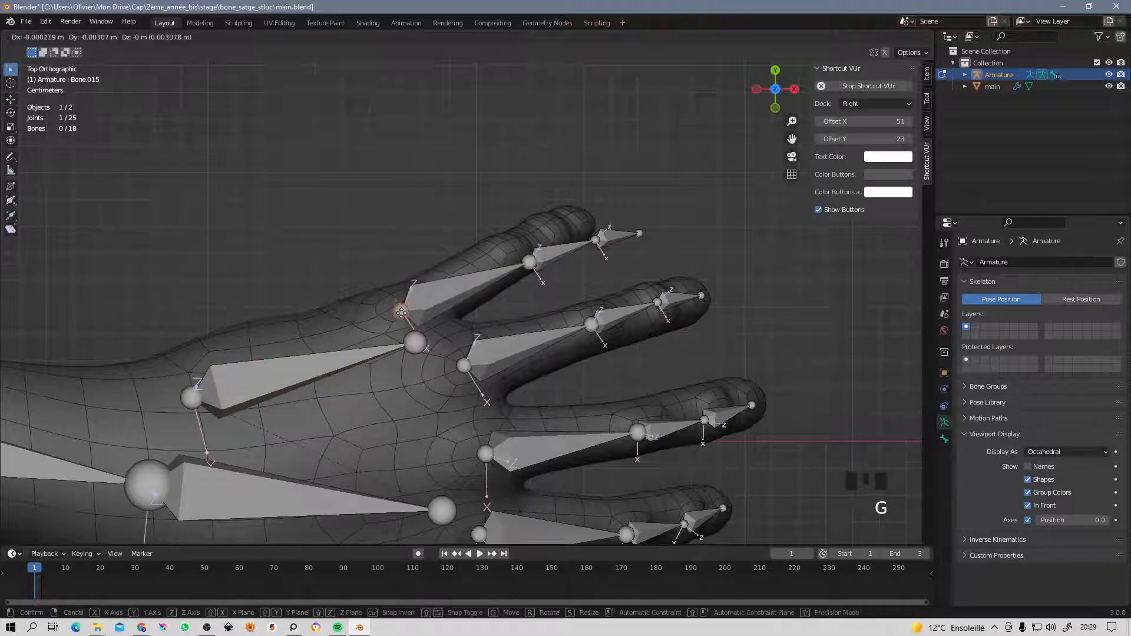
pyautogui.click(401, 303)
pyautogui.click(531, 261)
pyautogui.press('g')
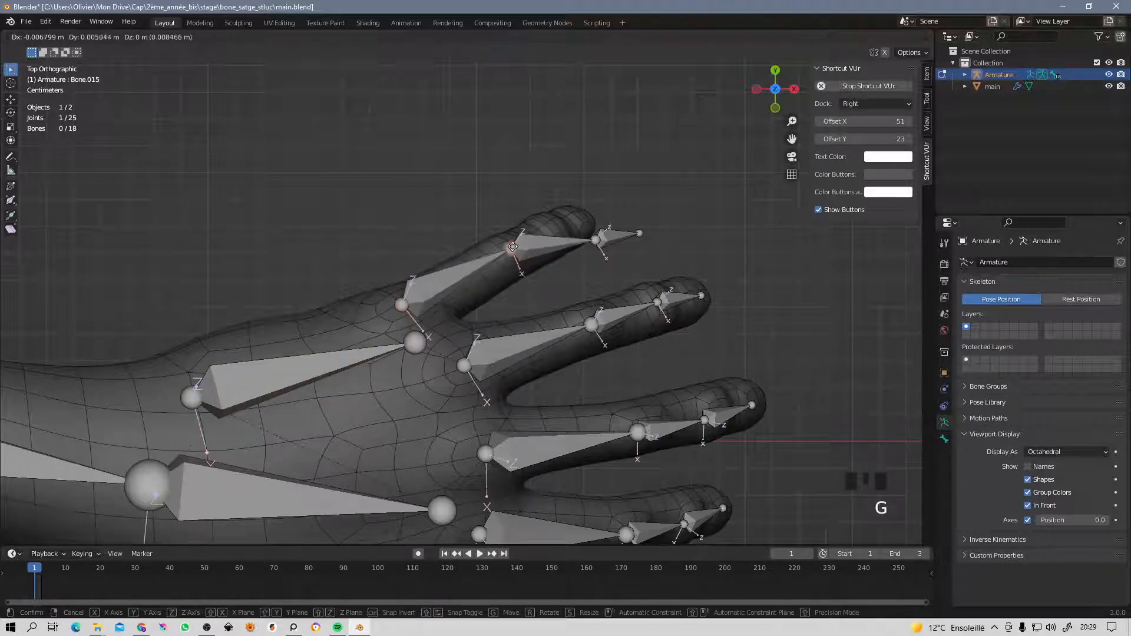
pyautogui.click(508, 244)
# Move the little finger's last bone about -0.015 m in X into the fingertip, and pull its end joint to the tip of the mesh.
pyautogui.click(597, 239)
pyautogui.press('g')
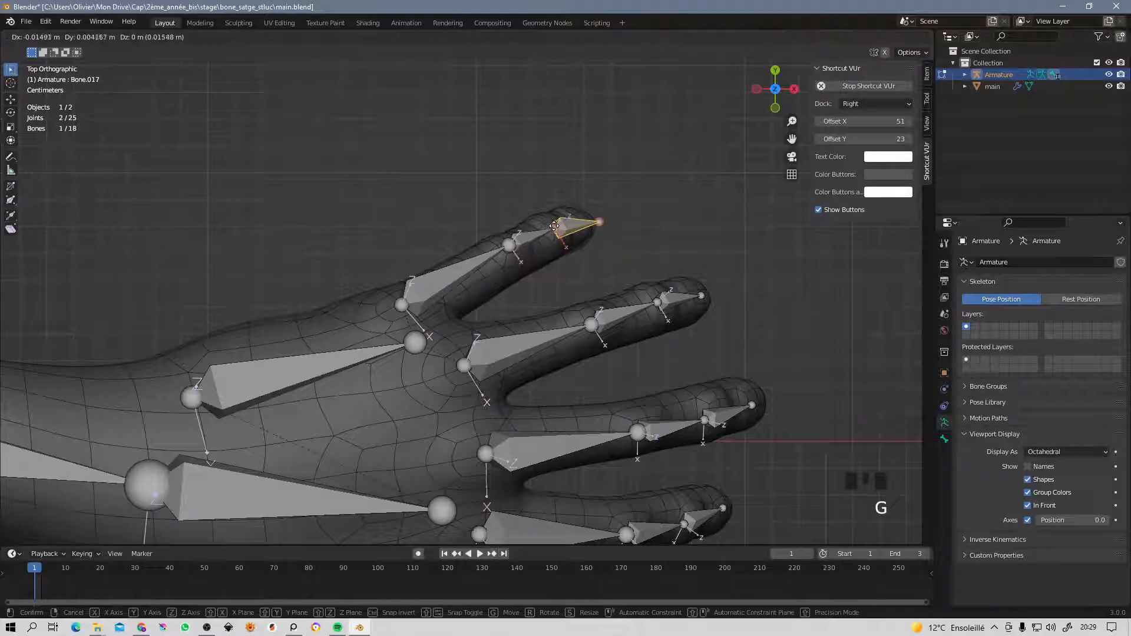
pyautogui.click(593, 213)
pyautogui.click(595, 214)
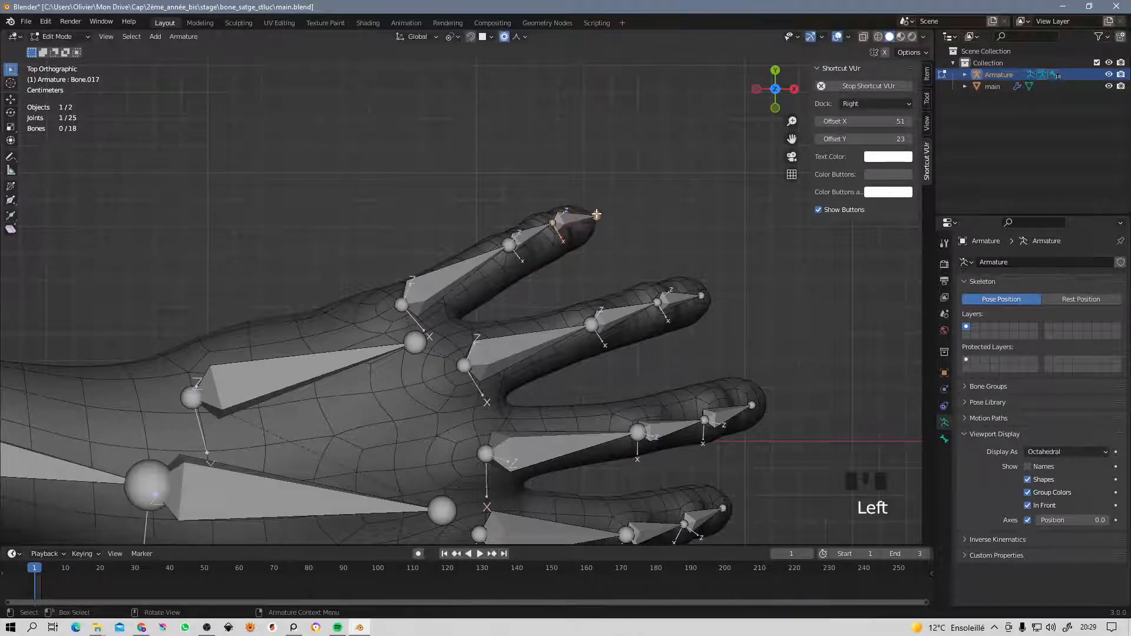
pyautogui.press('g')
pyautogui.click(591, 210)
# Nudge the little finger's middle bone slightly in top view.
pyautogui.click(551, 223)
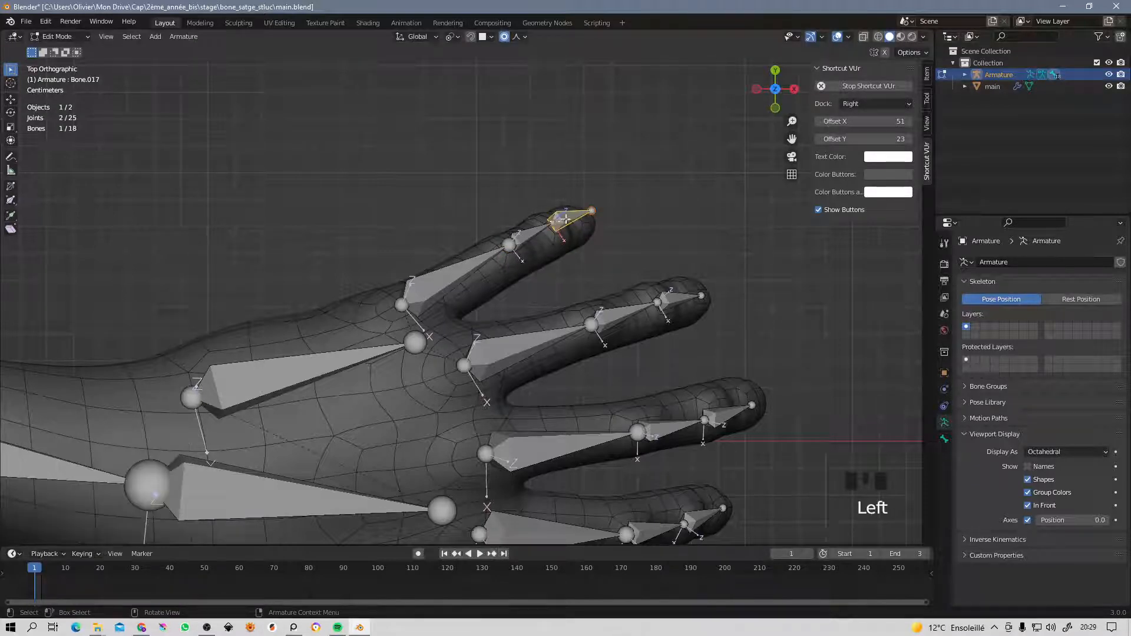
pyautogui.click(551, 223)
pyautogui.press('g')
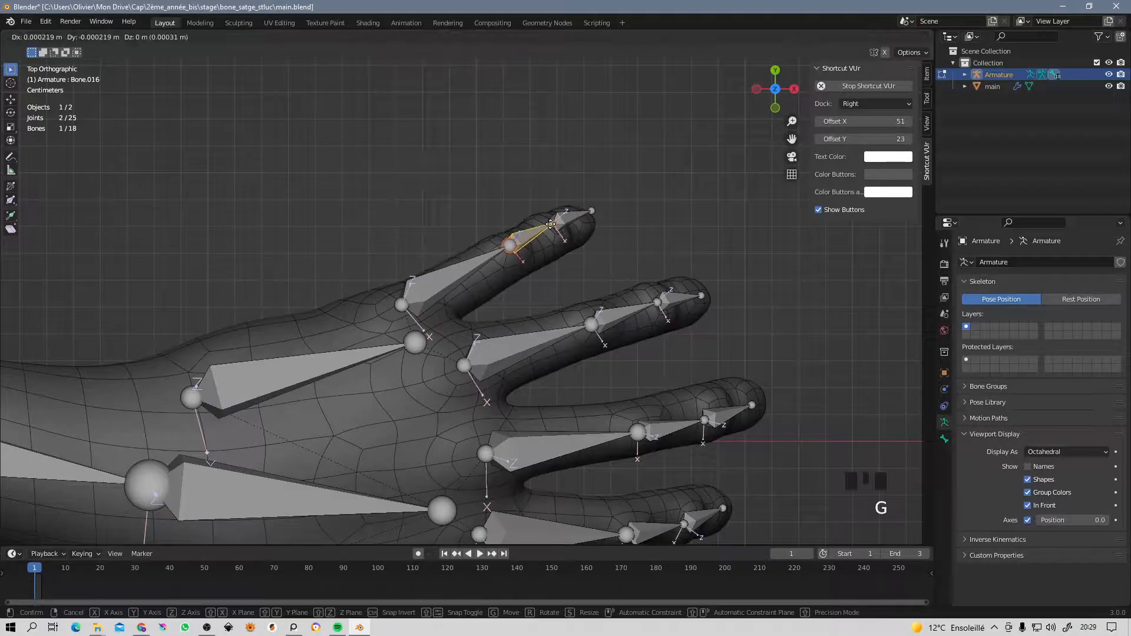
pyautogui.click(551, 223)
# Roll the little finger's three bones together by about 0.317 rad.
pyautogui.keyDown('shift'); pyautogui.click(476, 264); pyautogui.keyUp('shift')
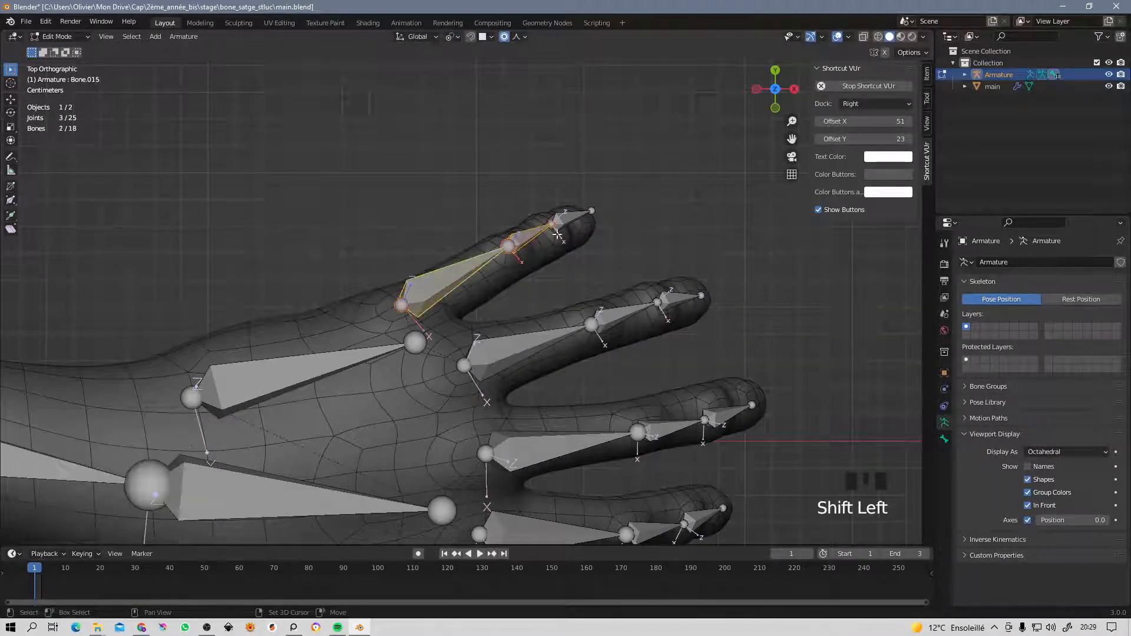
pyautogui.keyDown('shift'); pyautogui.click(578, 221); pyautogui.keyUp('shift')
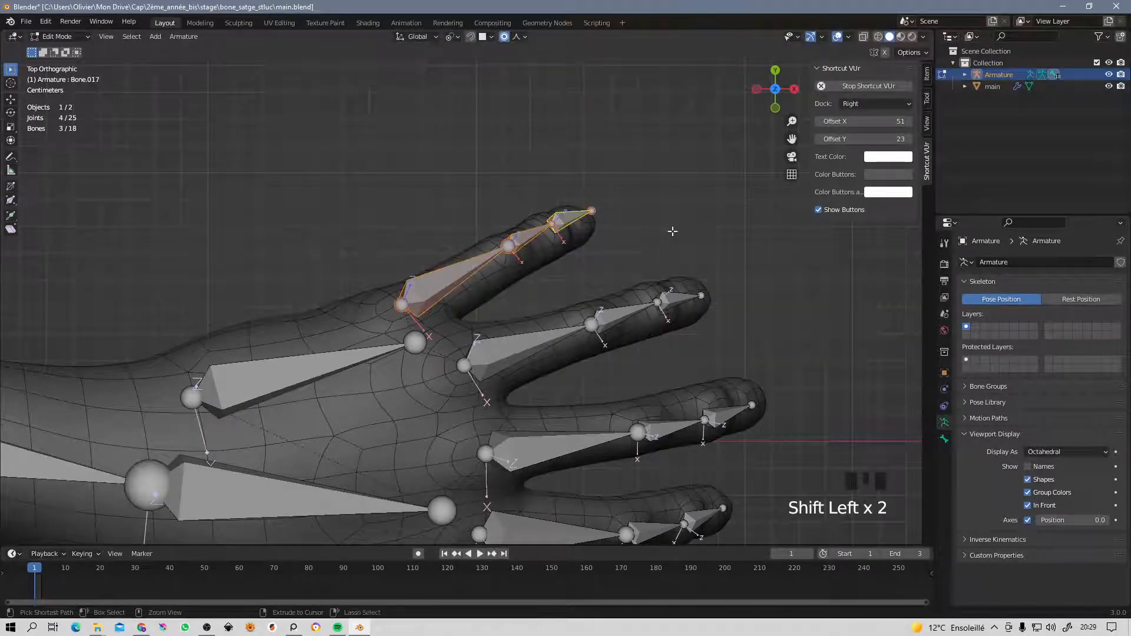
pyautogui.hotkey('ctrl', 'r')
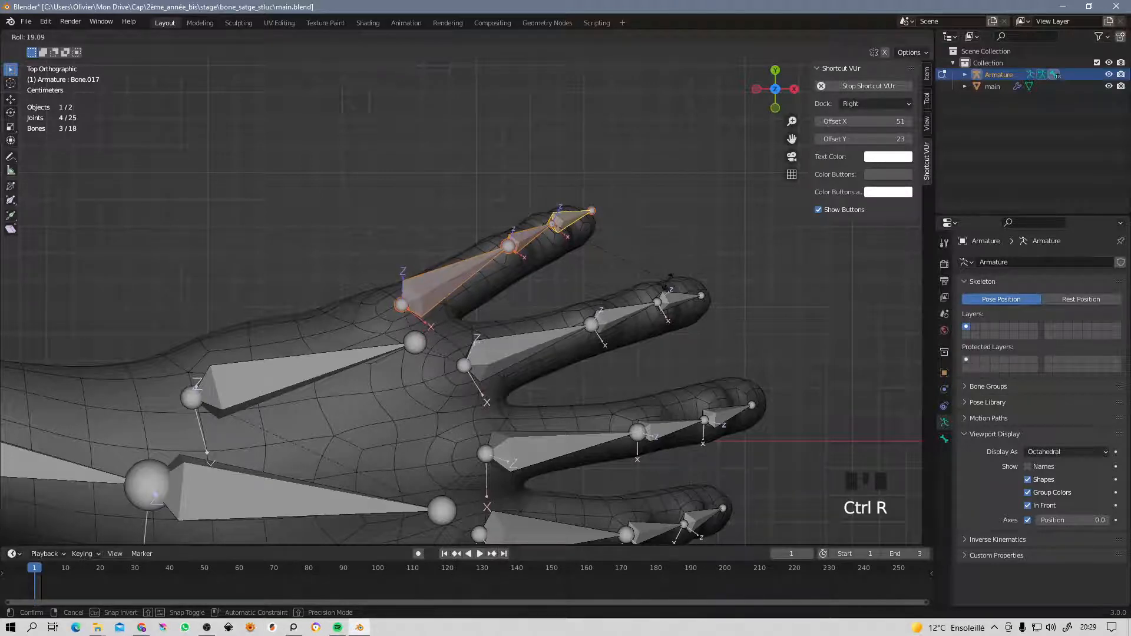
pyautogui.click(670, 277)
# In right view, lower the little finger's base joint inward, and move its second joint about -0.0031 m in Y and -0.0013 m in Z.
pyautogui.press('KP_3')
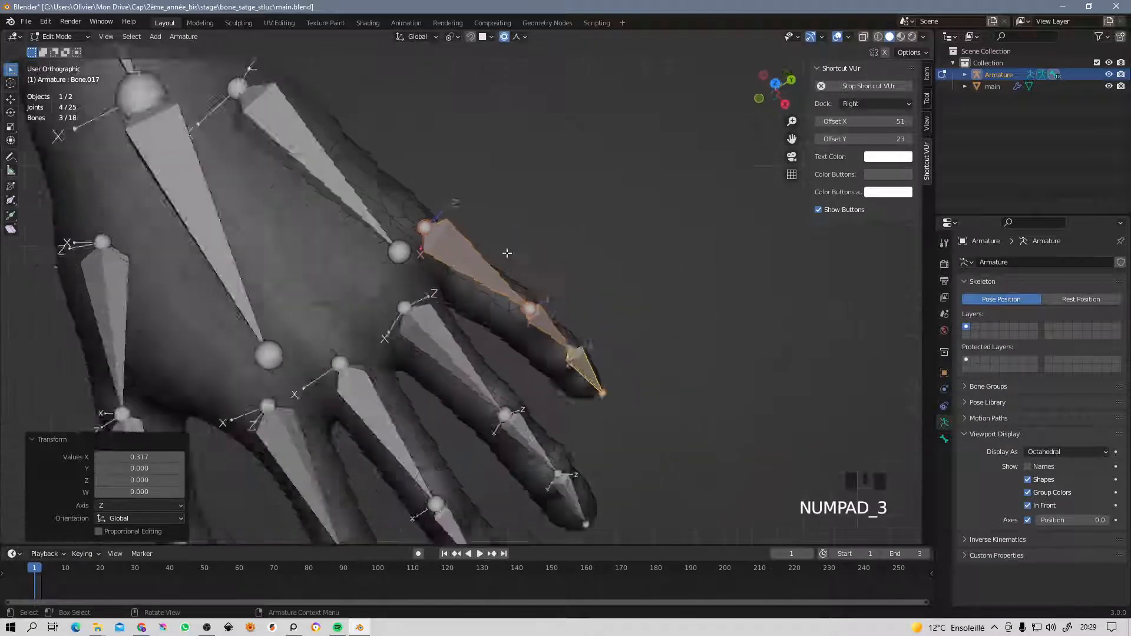
pyautogui.click(457, 231)
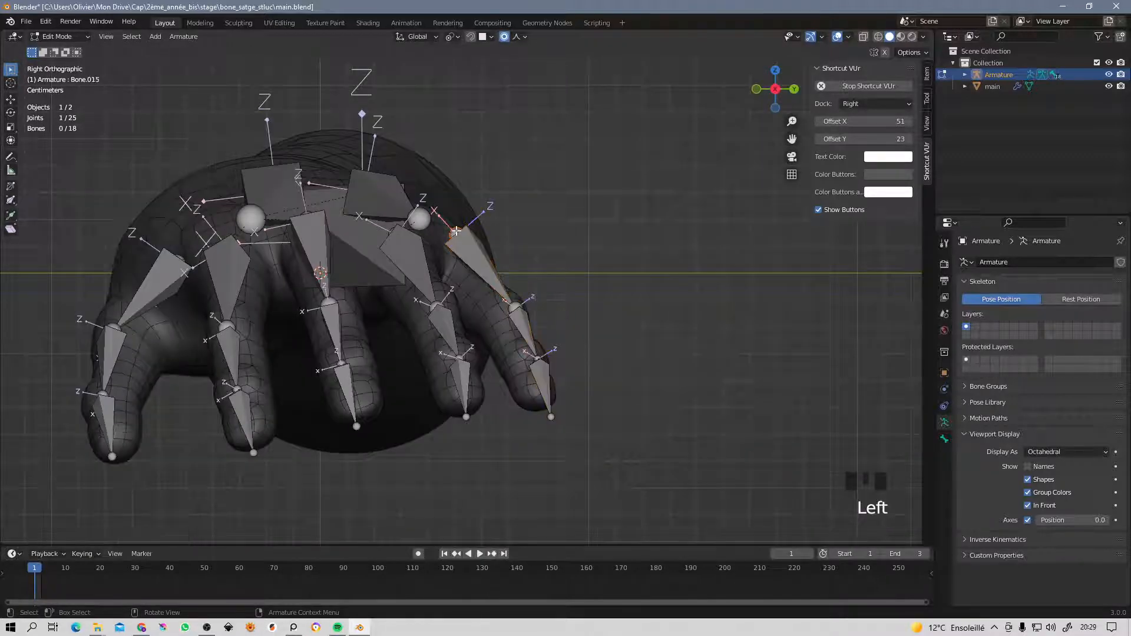
pyautogui.press('g')
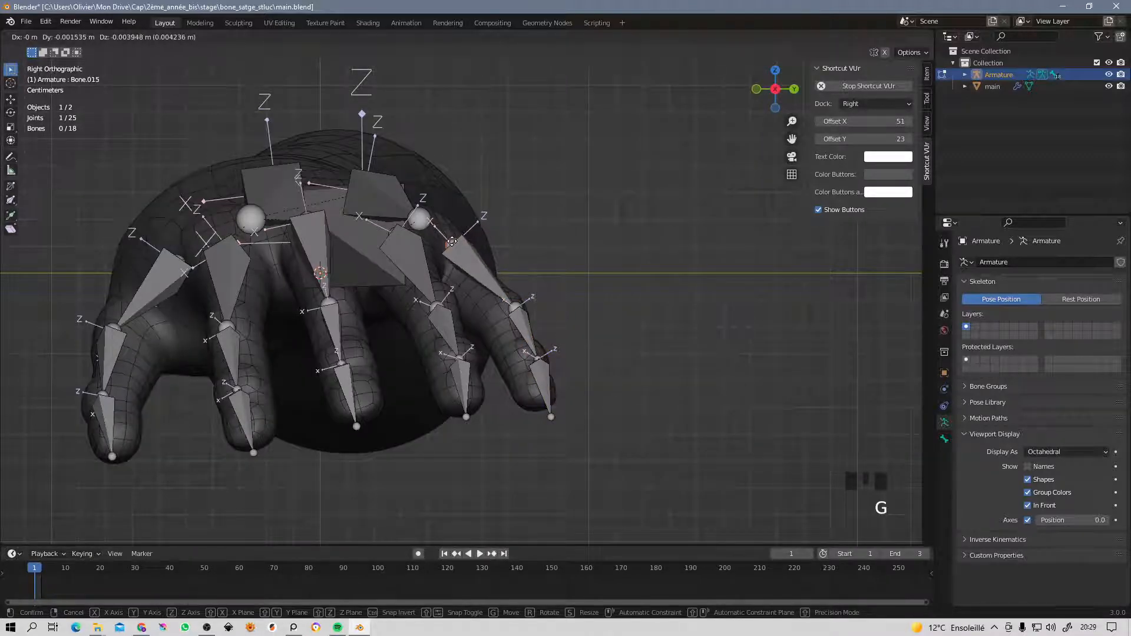
pyautogui.click(460, 246)
pyautogui.click(511, 301)
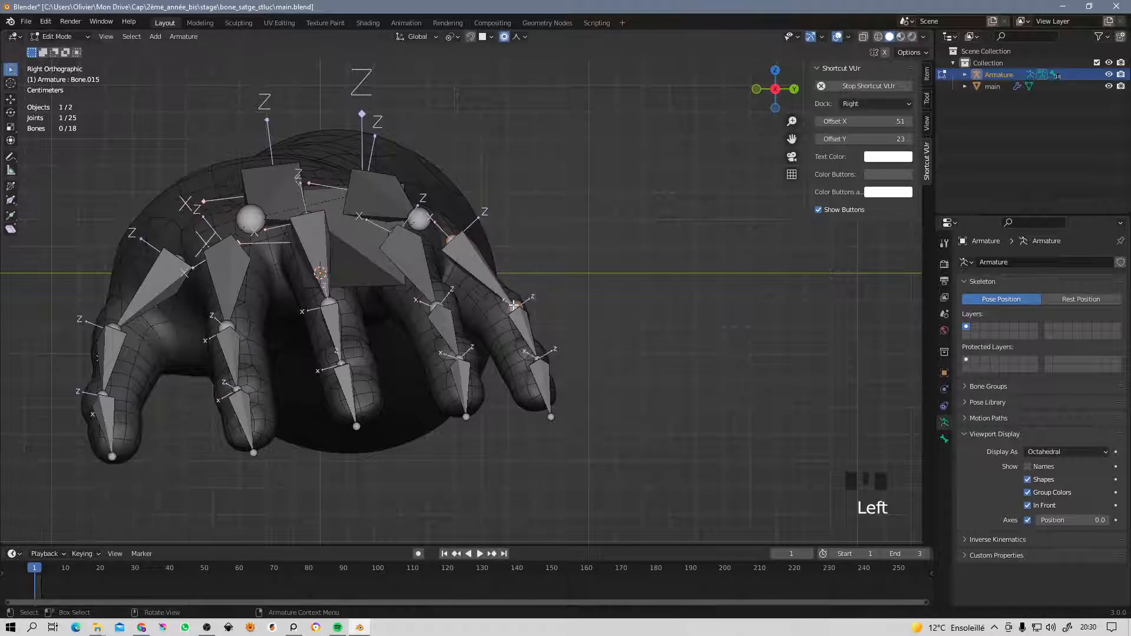
pyautogui.press('g')
pyautogui.click(514, 324)
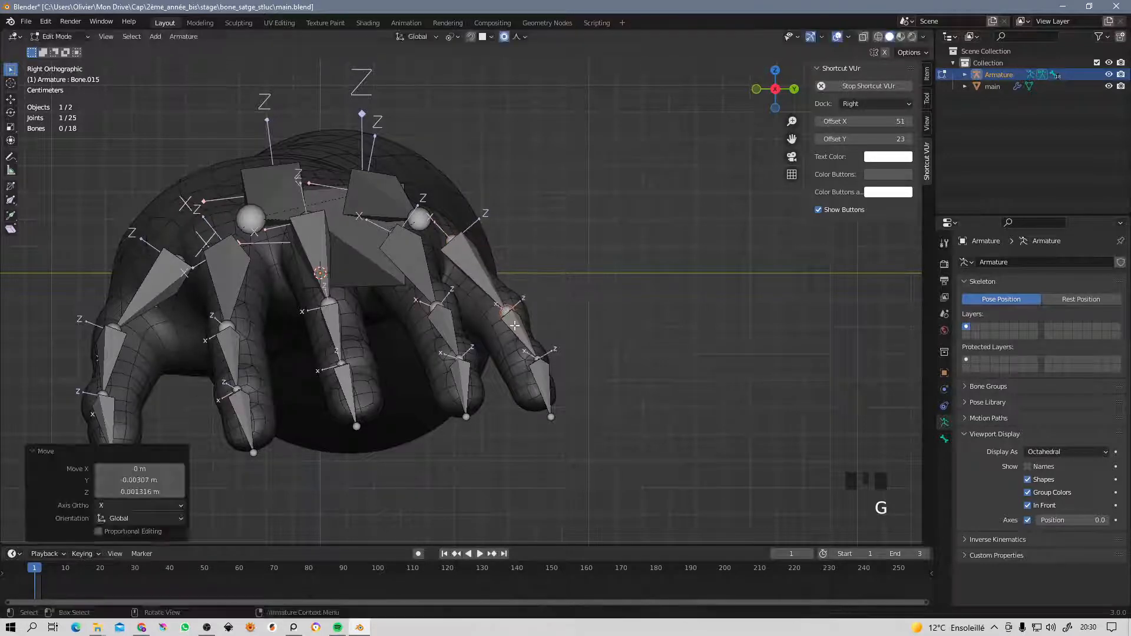
# Move the little finger's third joint about -0.0035 m in Y and -0.0002 m in Z, and its tip joint -0.0042 m in Y and 0.0007 m in Z.
pyautogui.click(538, 358)
pyautogui.press('g')
pyautogui.click(530, 361)
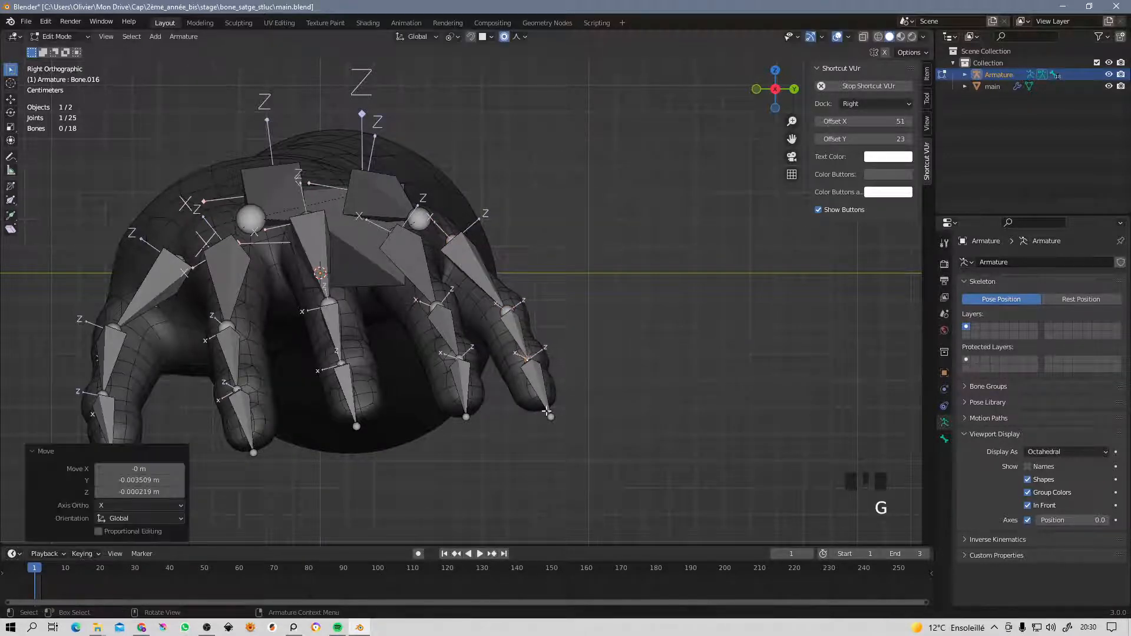
pyautogui.click(550, 417)
pyautogui.press('g')
pyautogui.click(534, 417)
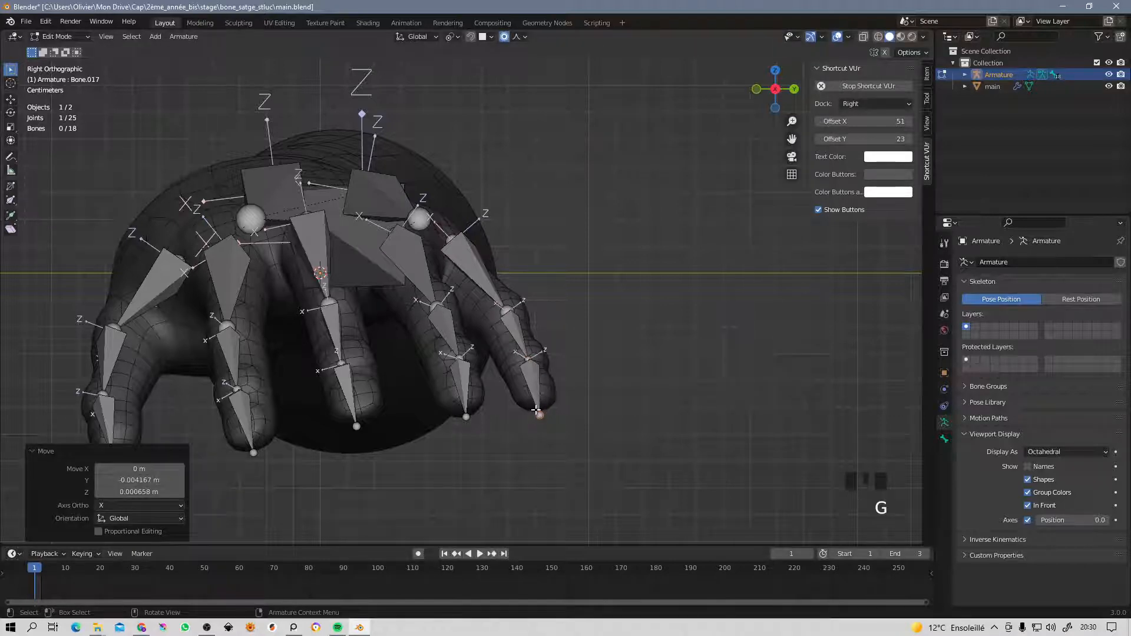
# In back view, move the little finger's base joint about -0.0013 m in X and slightly down, and adjust its second joint in two small moves.
pyautogui.press('ctrl+KP_1')
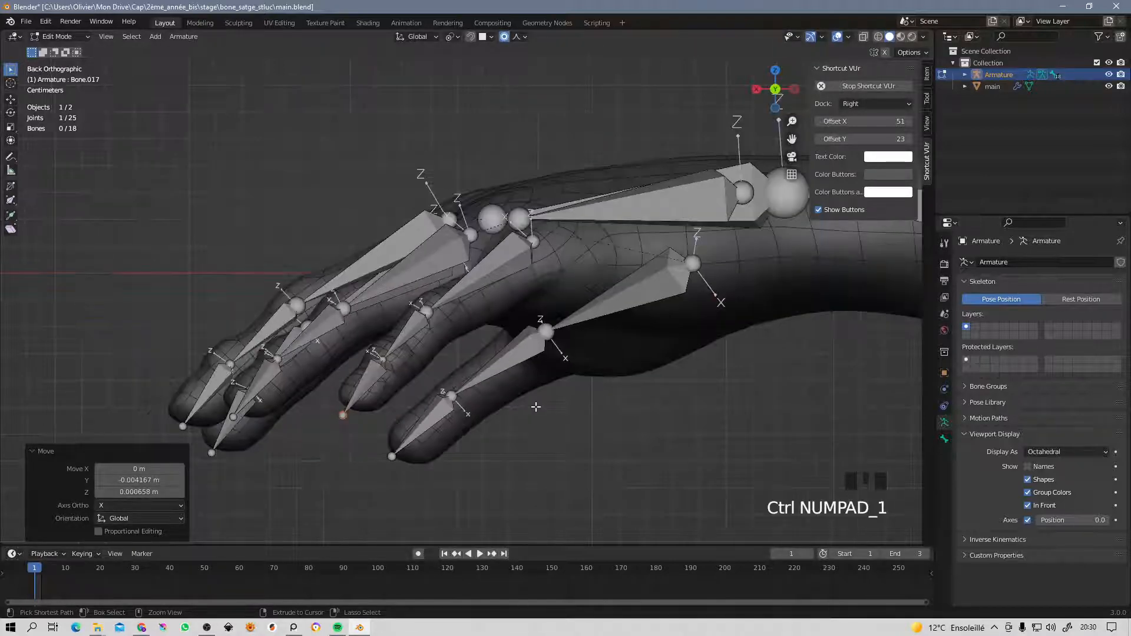
pyautogui.click(537, 241)
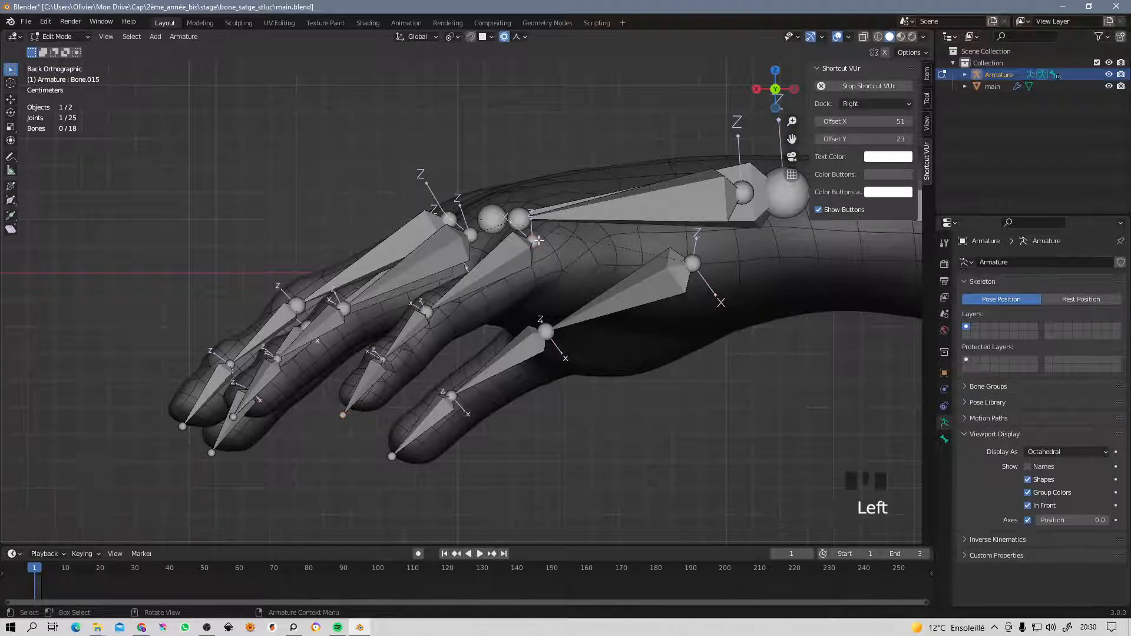
pyautogui.press('g')
pyautogui.click(483, 287)
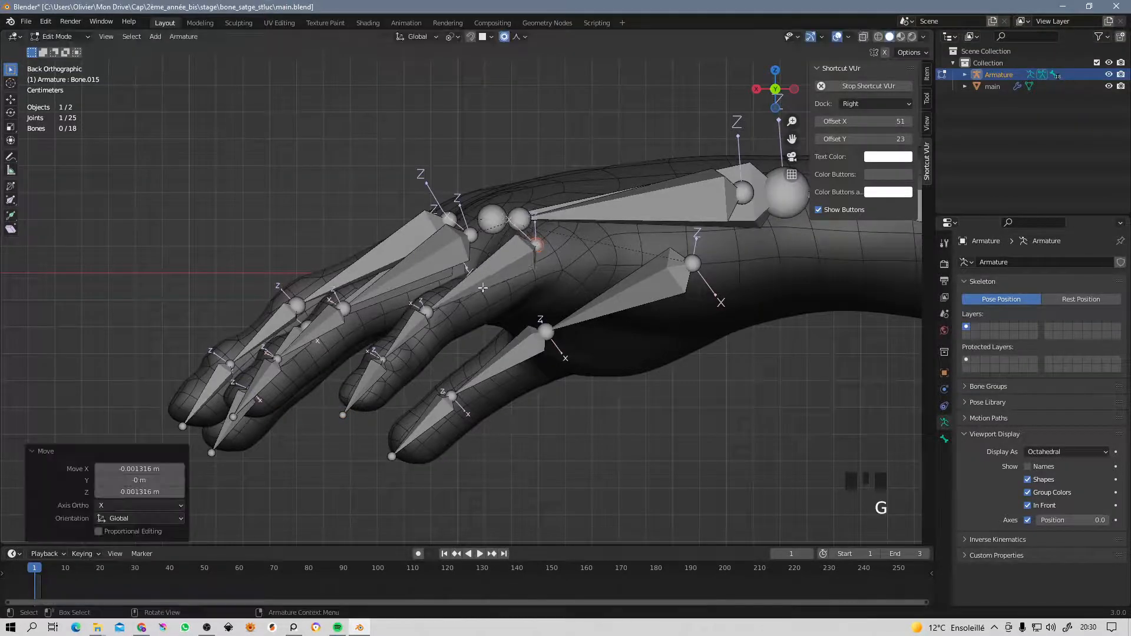
pyautogui.click(429, 312)
pyautogui.press('g')
pyautogui.click(426, 315)
pyautogui.press('g')
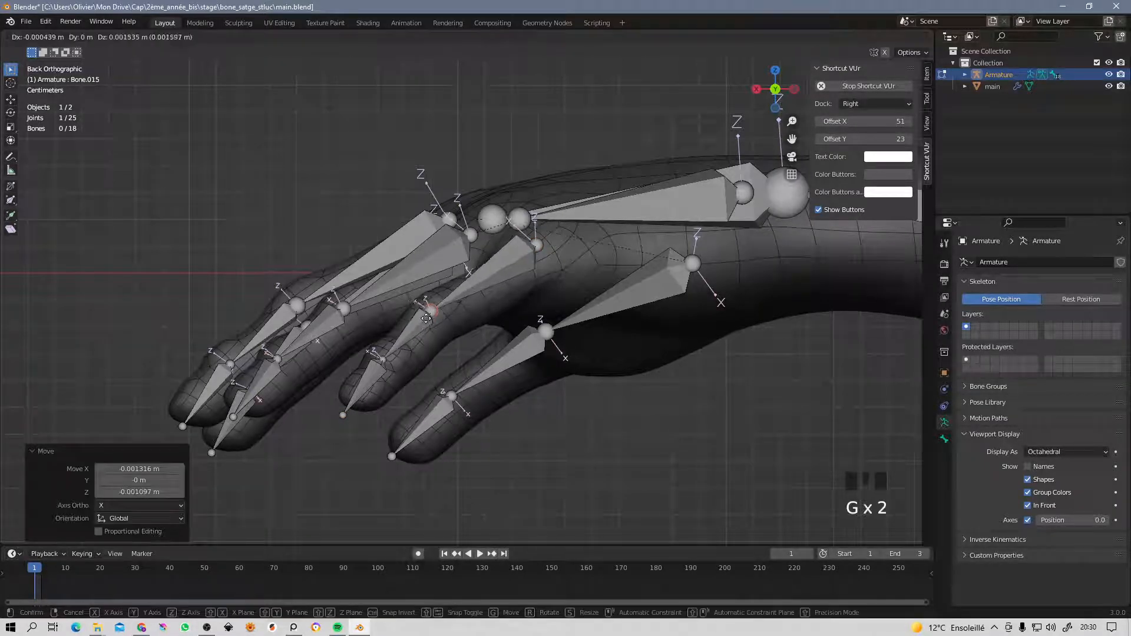
pyautogui.click(420, 321)
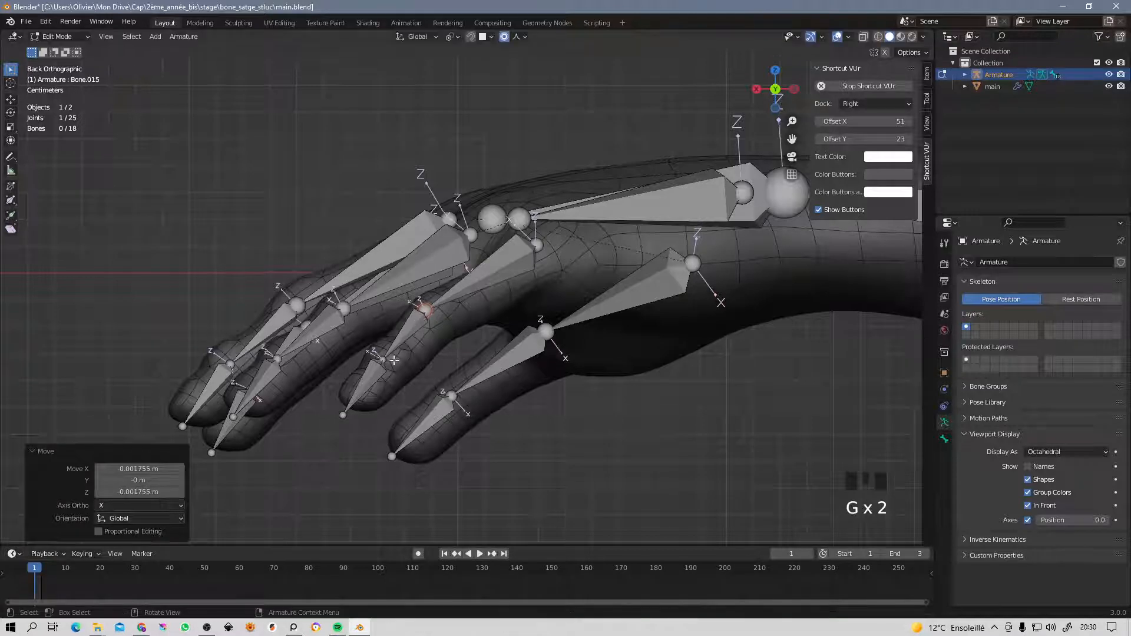
# Move the little finger's third joint about -0.0011 m in X and 0.0018 m in Z, and its tip joint -0.0011 m in X and -0.0007 m in Z.
pyautogui.click(384, 358)
pyautogui.press('g')
pyautogui.click(386, 354)
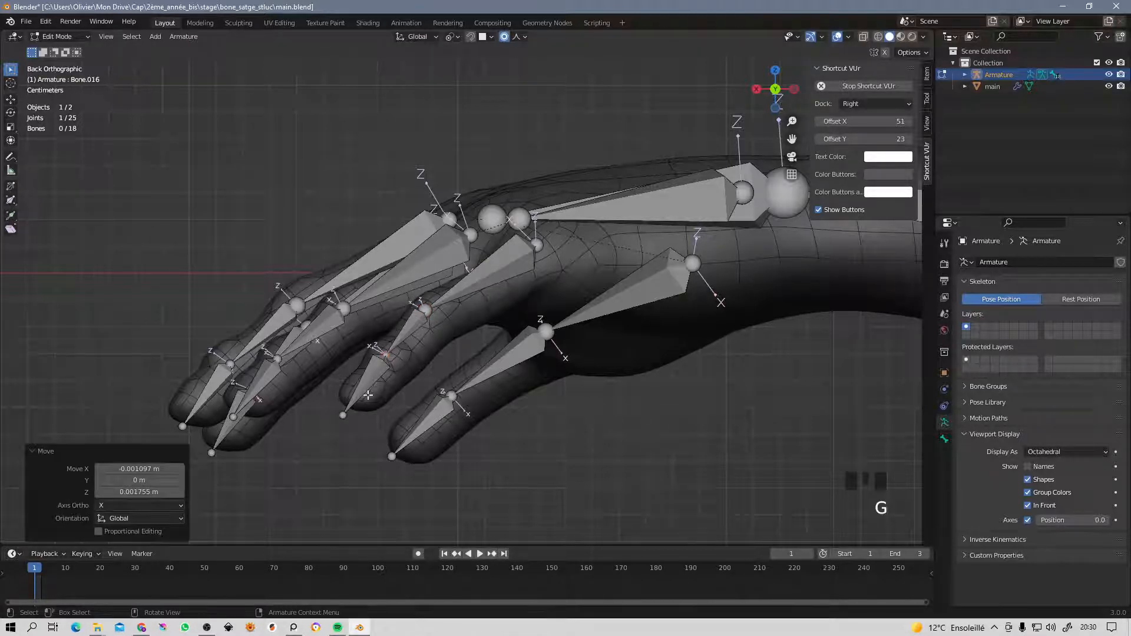
pyautogui.click(342, 415)
pyautogui.press('g')
pyautogui.click(343, 414)
pyautogui.moveTo(344, 414); pyautogui.dragTo(458, 343, button='middle')
pyautogui.scroll(-4, 566, 359)
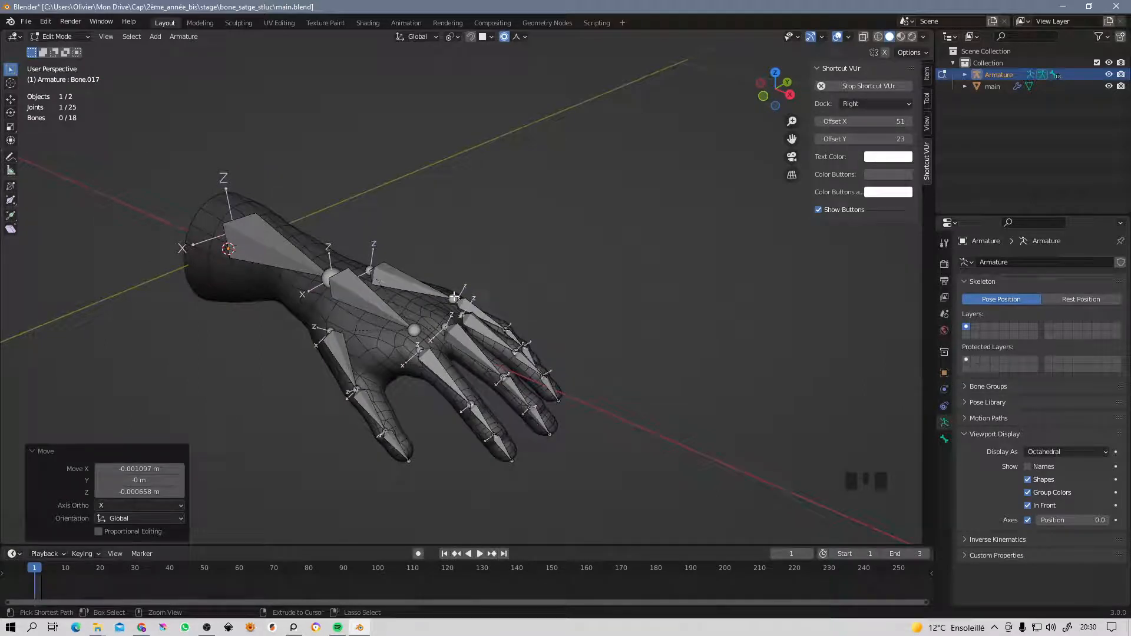
# Switch the armature to Pose Mode and test-rotate the forearm bone, leaving its pose as it was.
pyautogui.click(58, 37)
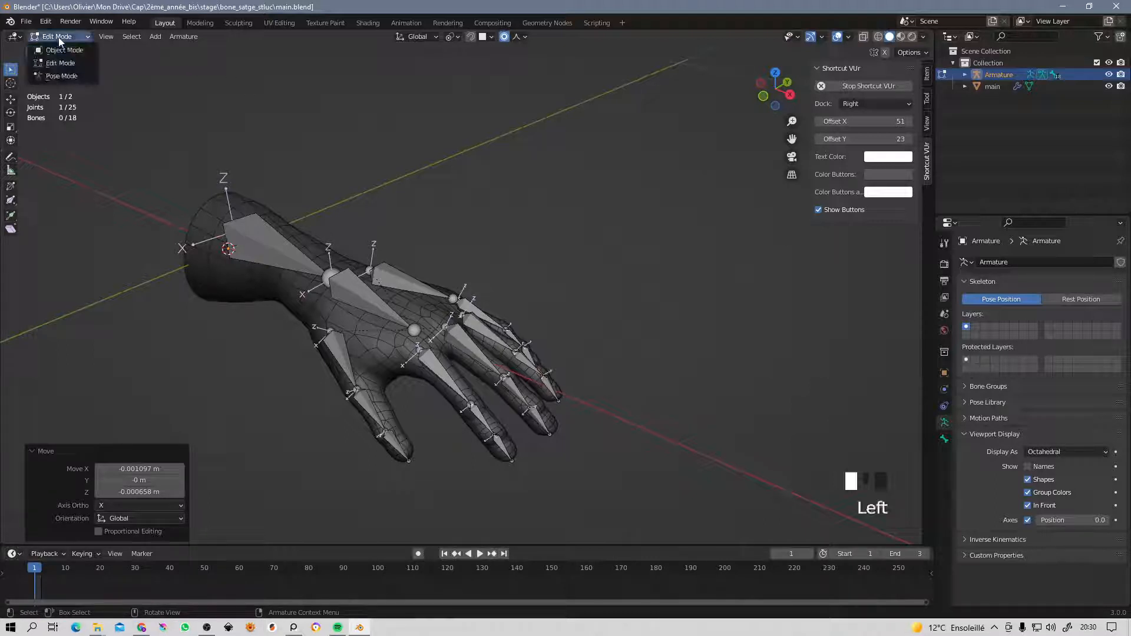
pyautogui.click(57, 77)
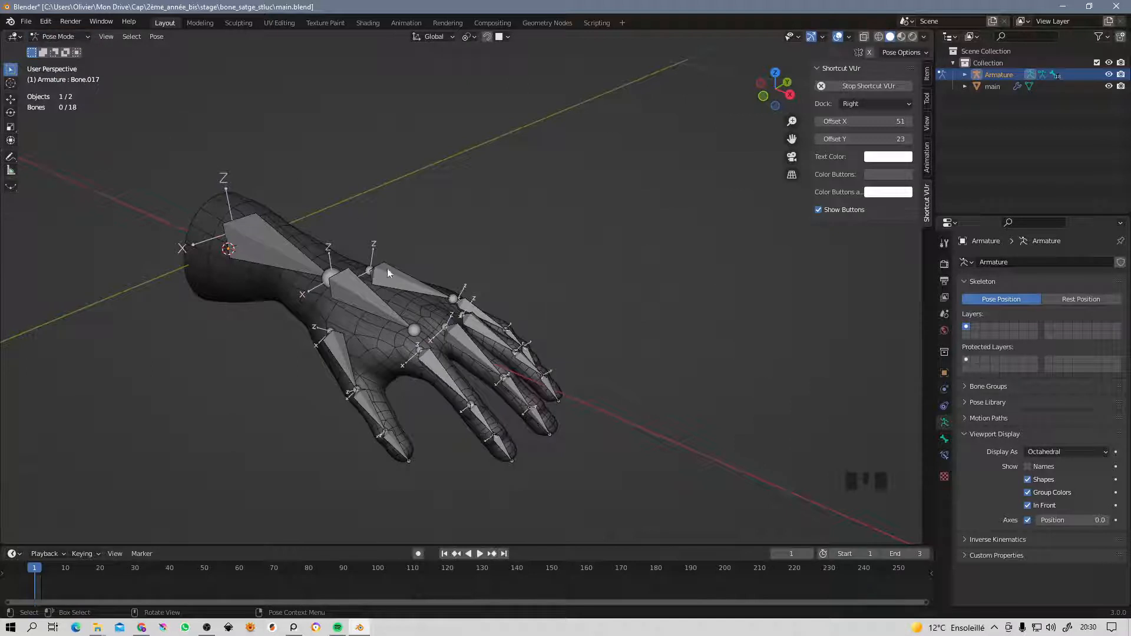
pyautogui.click(368, 299)
pyautogui.keyDown('shift'); pyautogui.moveTo(368, 299); pyautogui.dragTo(428, 319, button='middle'); pyautogui.keyUp('shift')
pyautogui.click(281, 318)
pyautogui.keyDown('shift'); pyautogui.moveTo(282, 318); pyautogui.dragTo(400, 323, button='middle'); pyautogui.keyUp('shift')
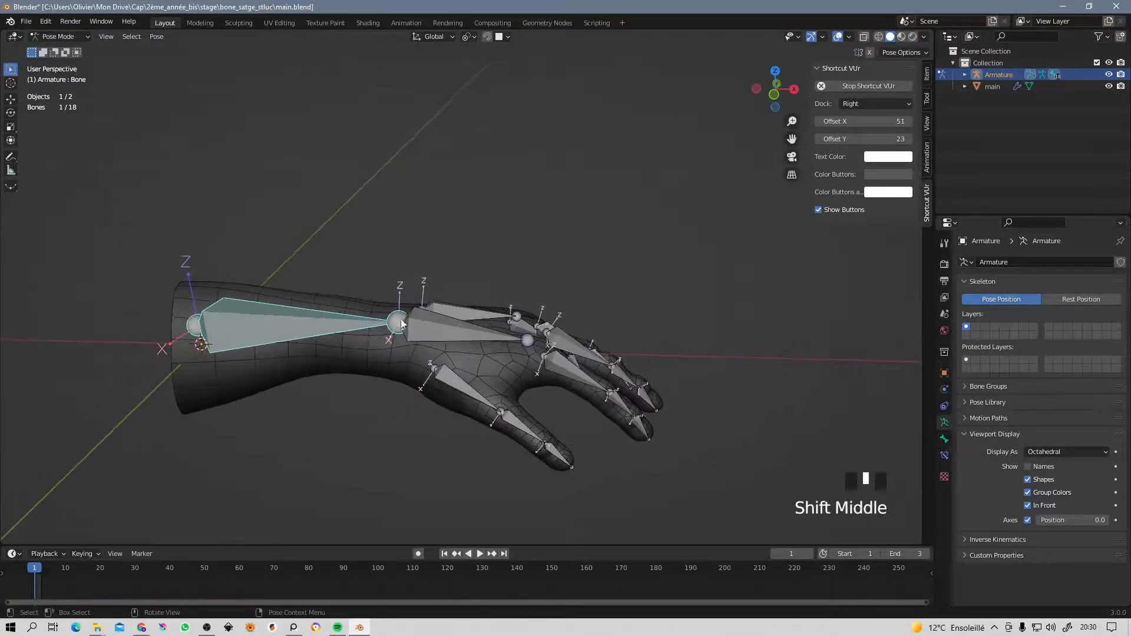
pyautogui.press('r')
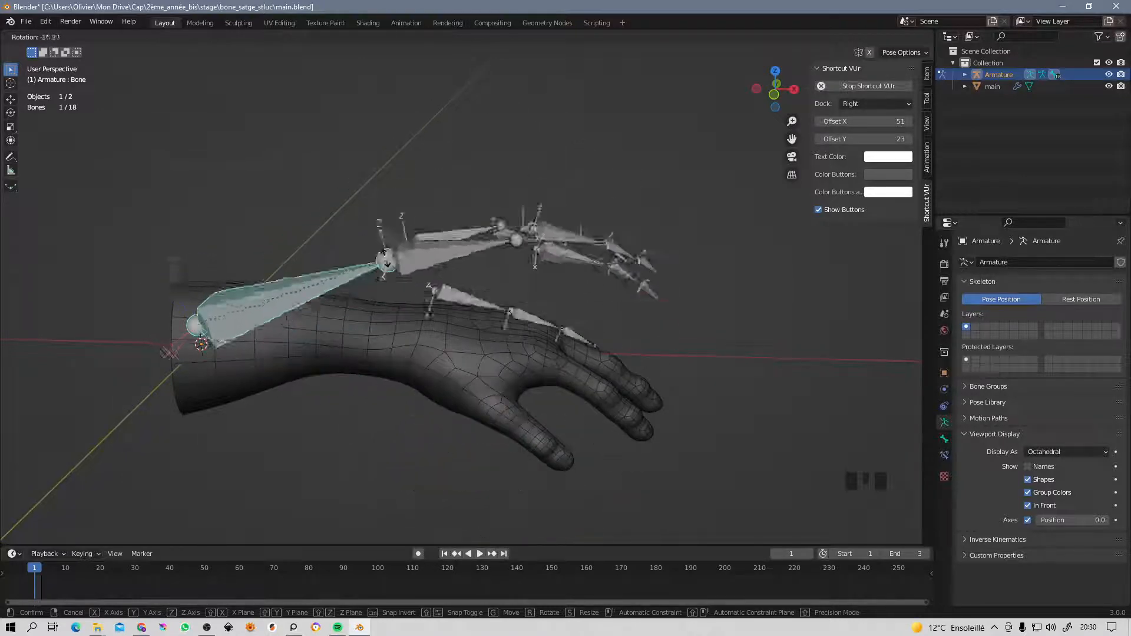
pyautogui.click(404, 357)
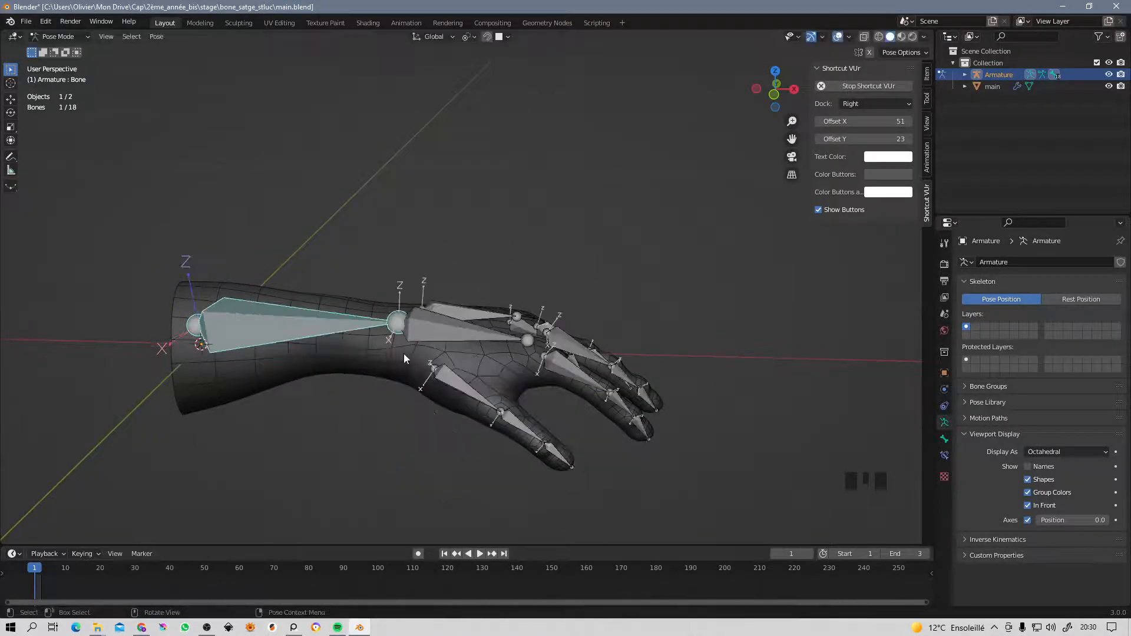
# Test-rotate the main palm bone and the outer palm bone one after the other, discarding both rotations.
pyautogui.click(443, 321)
pyautogui.press('r')
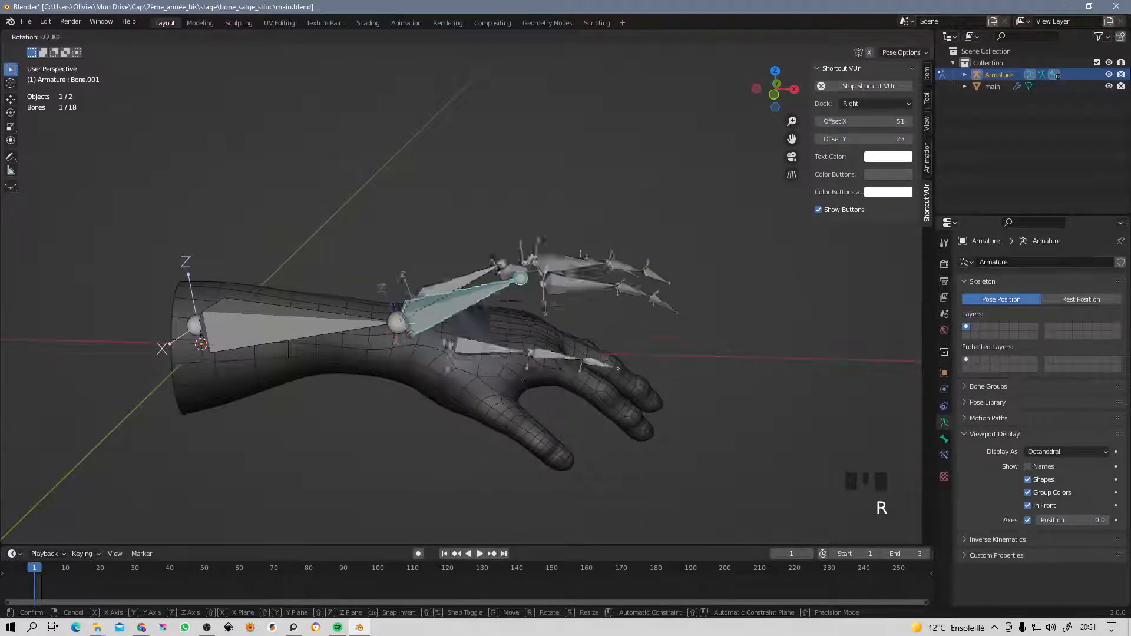
pyautogui.click(487, 262)
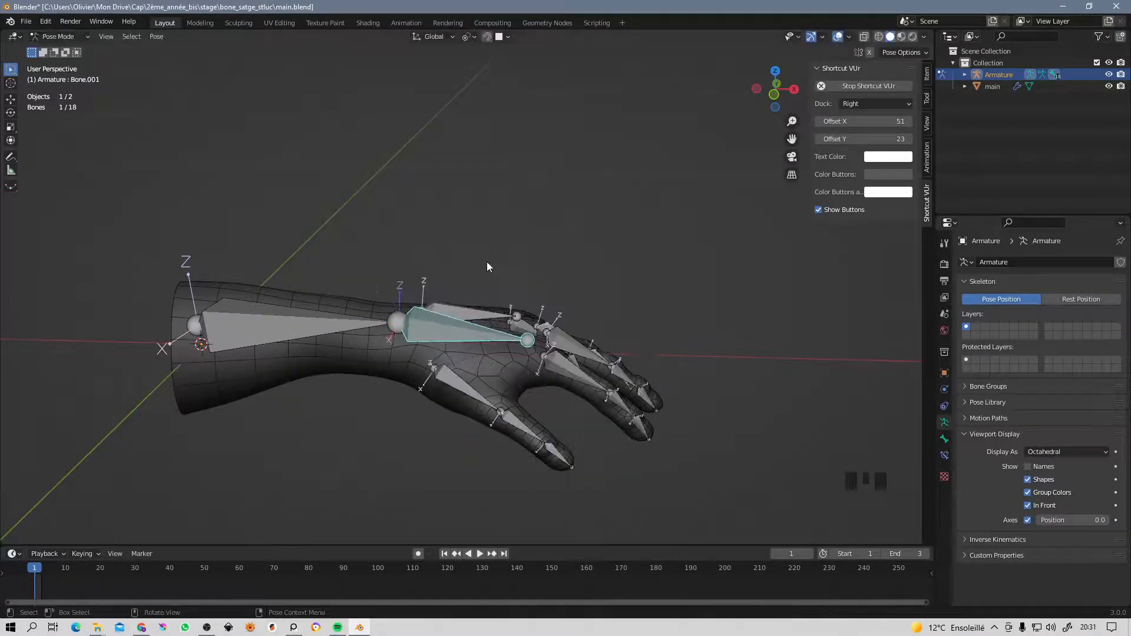
pyautogui.click(457, 307)
pyautogui.moveTo(531, 298); pyautogui.dragTo(534, 312, button='middle')
pyautogui.press('r')
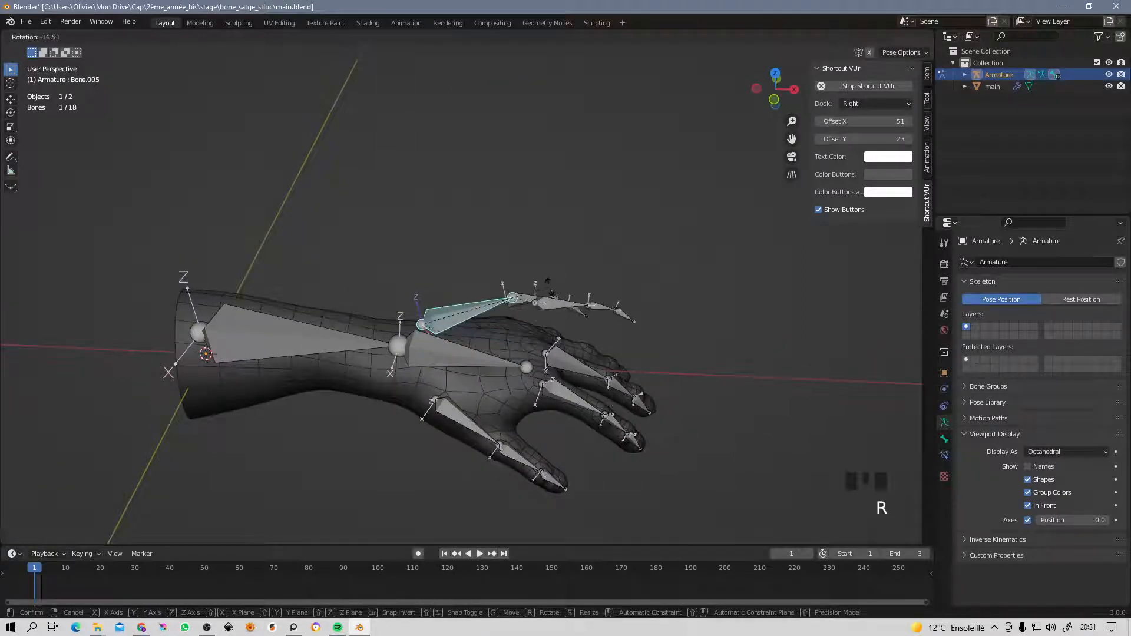
pyautogui.click(547, 303)
# Test-rotate the thumb's base bone freely and discard the rotation.
pyautogui.click(466, 420)
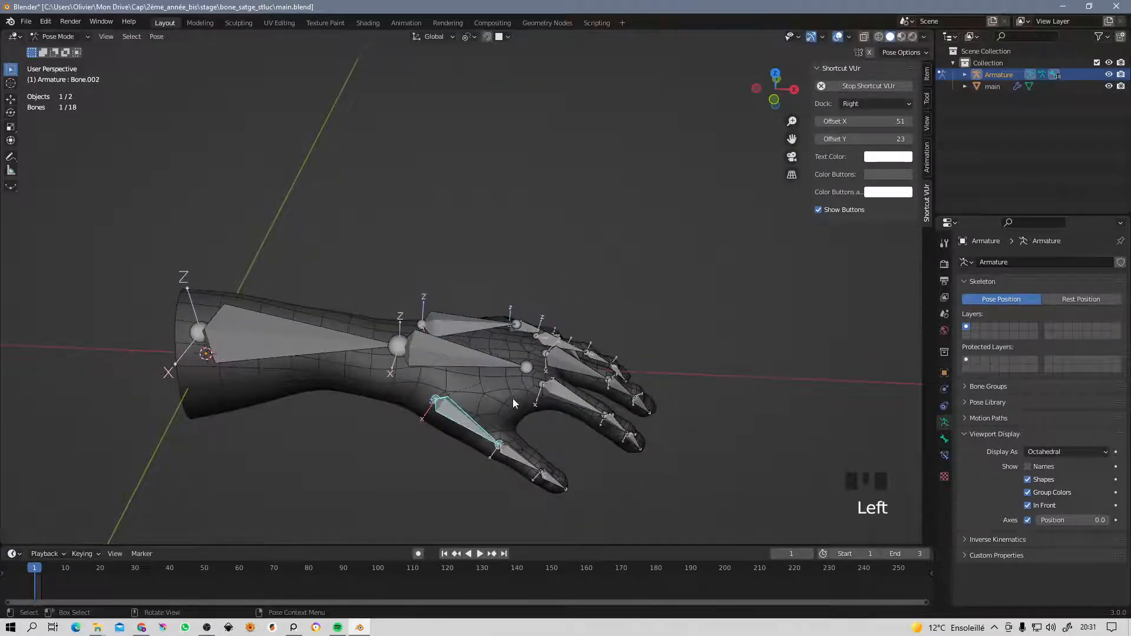
pyautogui.moveTo(513, 399); pyautogui.dragTo(495, 377, button='middle')
pyautogui.press('r')
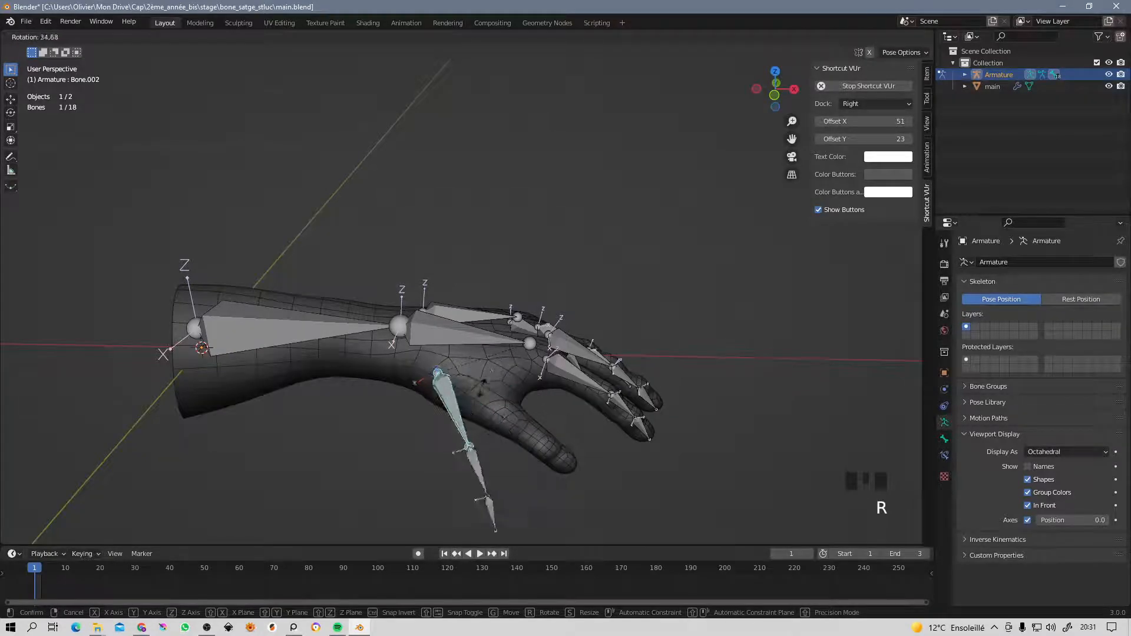
pyautogui.click(492, 373)
pyautogui.moveTo(492, 373); pyautogui.dragTo(372, 348, button='middle')
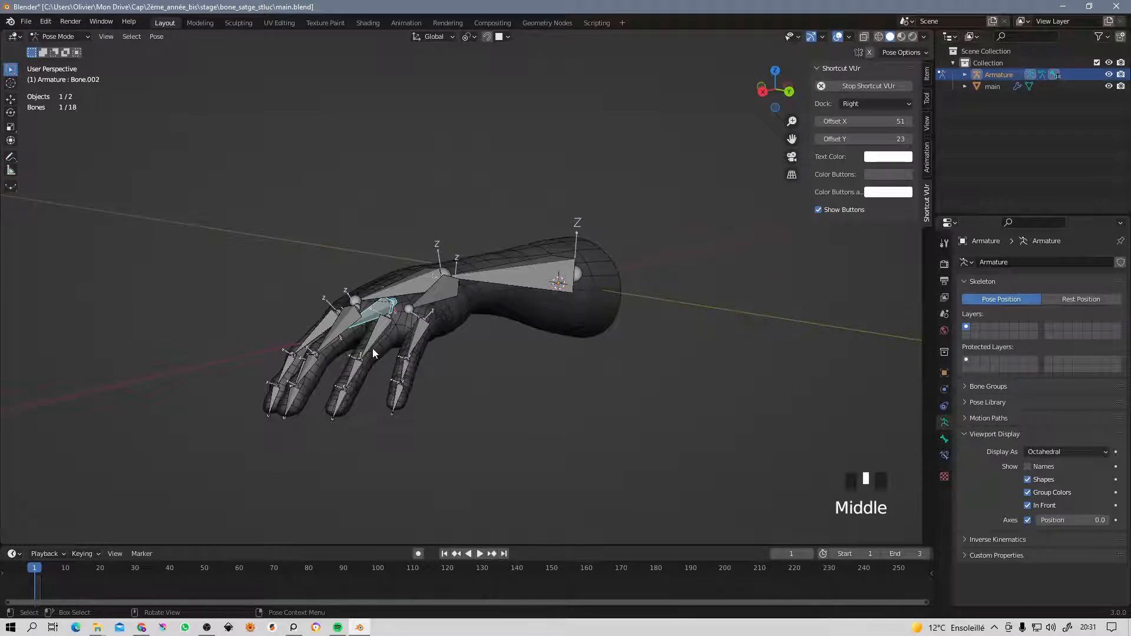
# Select the thumb's three bones together and examine the orientation of their local axes.
pyautogui.moveTo(387, 334); pyautogui.dragTo(551, 328, button='middle')
pyautogui.click(418, 355)
pyautogui.keyDown('shift'); pyautogui.click(436, 390); pyautogui.keyUp('shift')
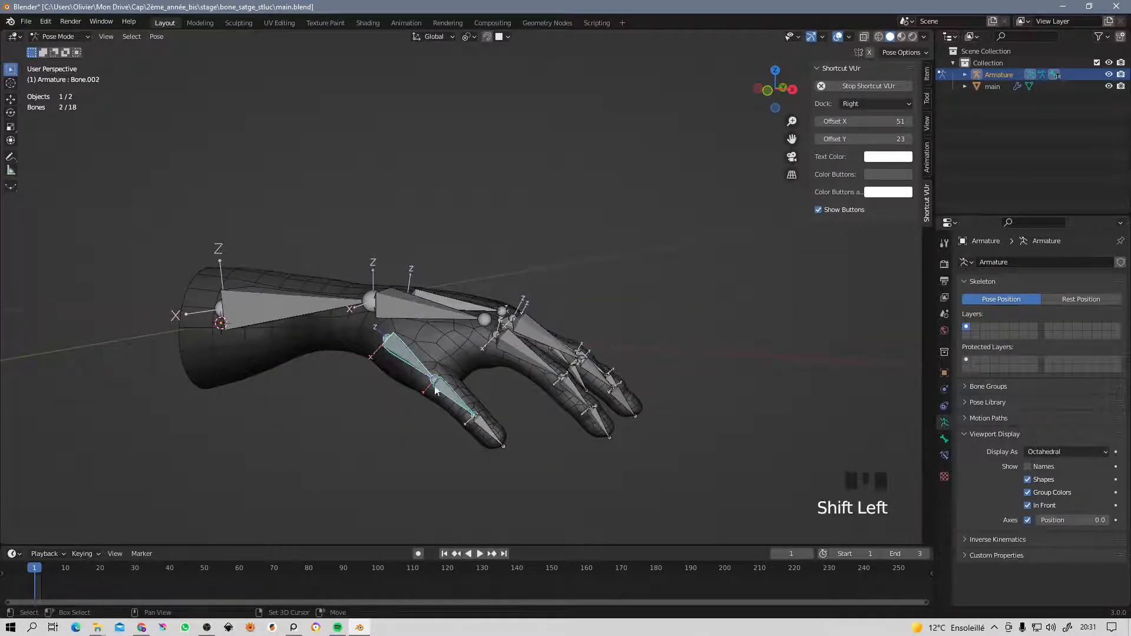
pyautogui.keyDown('shift'); pyautogui.click(488, 434); pyautogui.keyUp('shift')
pyautogui.moveTo(508, 429); pyautogui.dragTo(563, 386, button='middle')
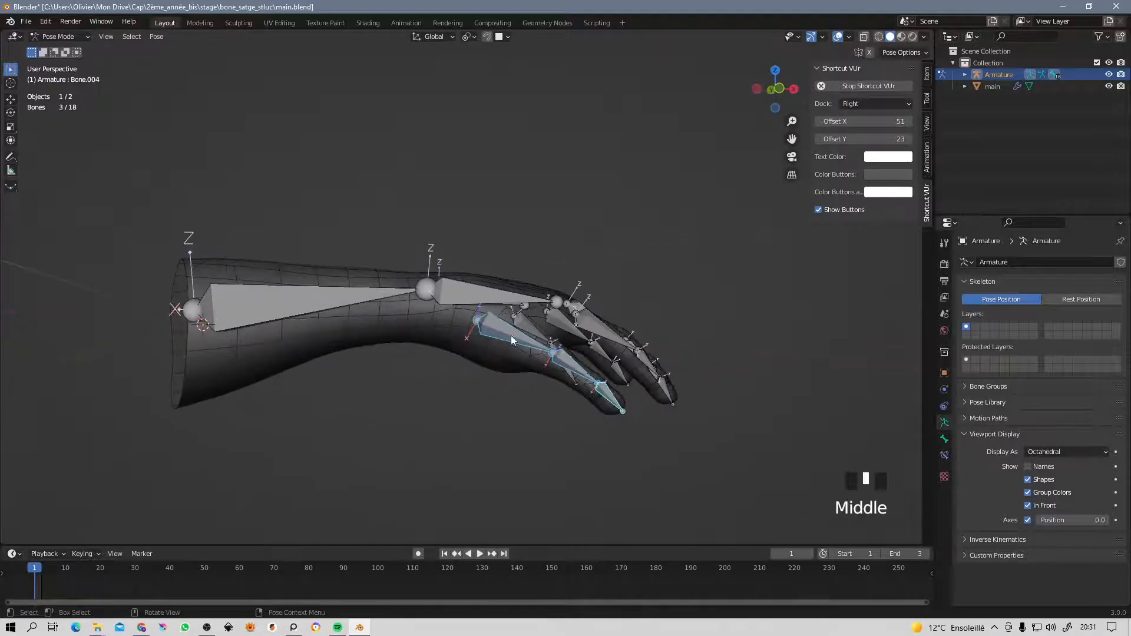
pyautogui.click(512, 340)
pyautogui.keyDown('shift'); pyautogui.click(577, 365); pyautogui.keyUp('shift')
pyautogui.keyDown('shift'); pyautogui.click(613, 404); pyautogui.keyUp('shift')
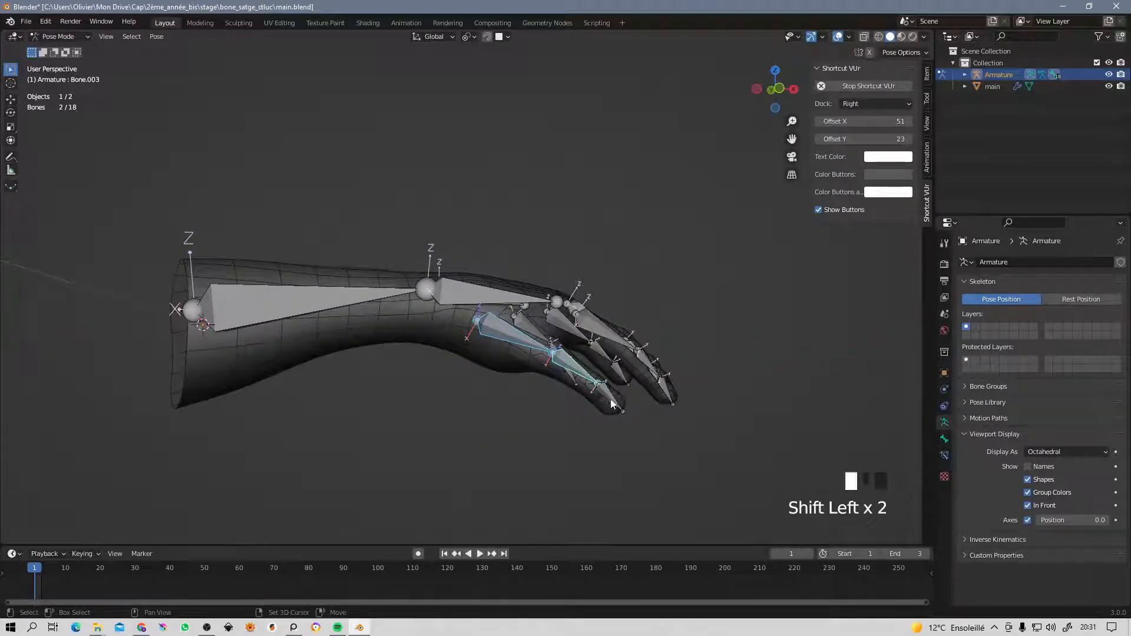
pyautogui.keyDown('shift'); pyautogui.moveTo(613, 404); pyautogui.dragTo(592, 396, button='middle'); pyautogui.keyUp('shift')
pyautogui.scroll(3, 585, 402)
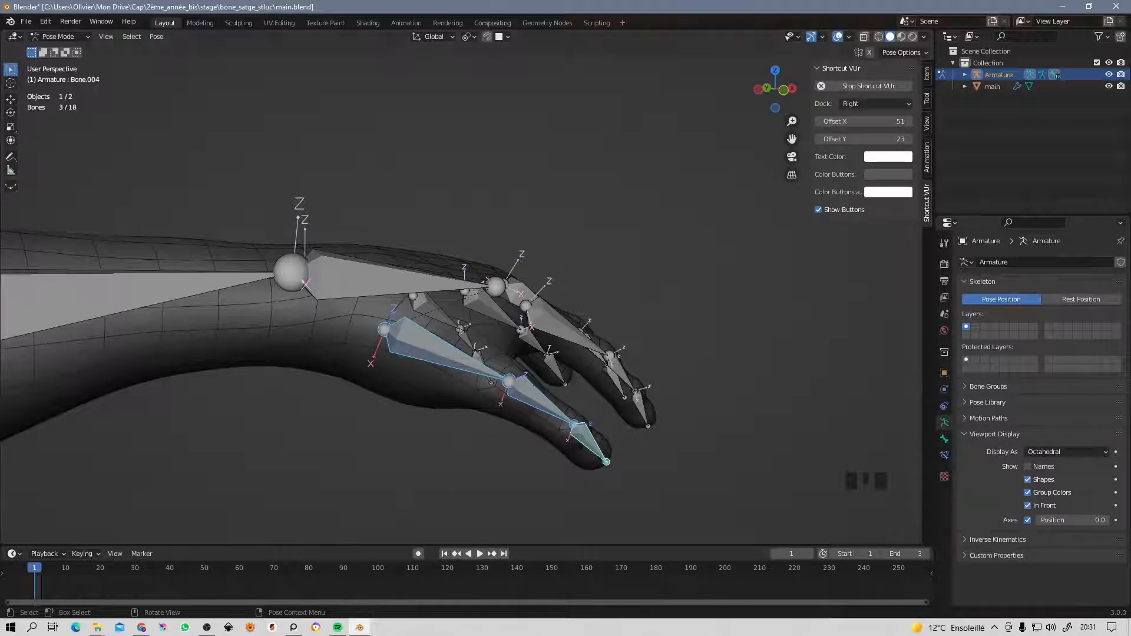
# Try rotating the thumb's base bone about the global and local X axes, discarding each rotation.
pyautogui.click(440, 351)
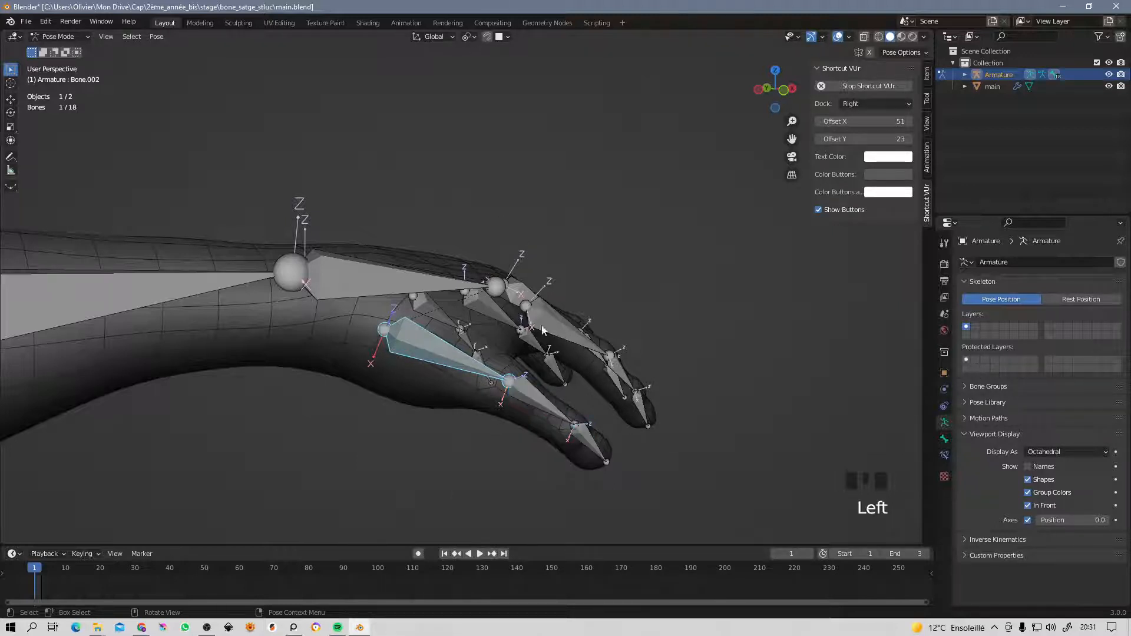
pyautogui.click(447, 361)
pyautogui.click(447, 362)
pyautogui.press('r')
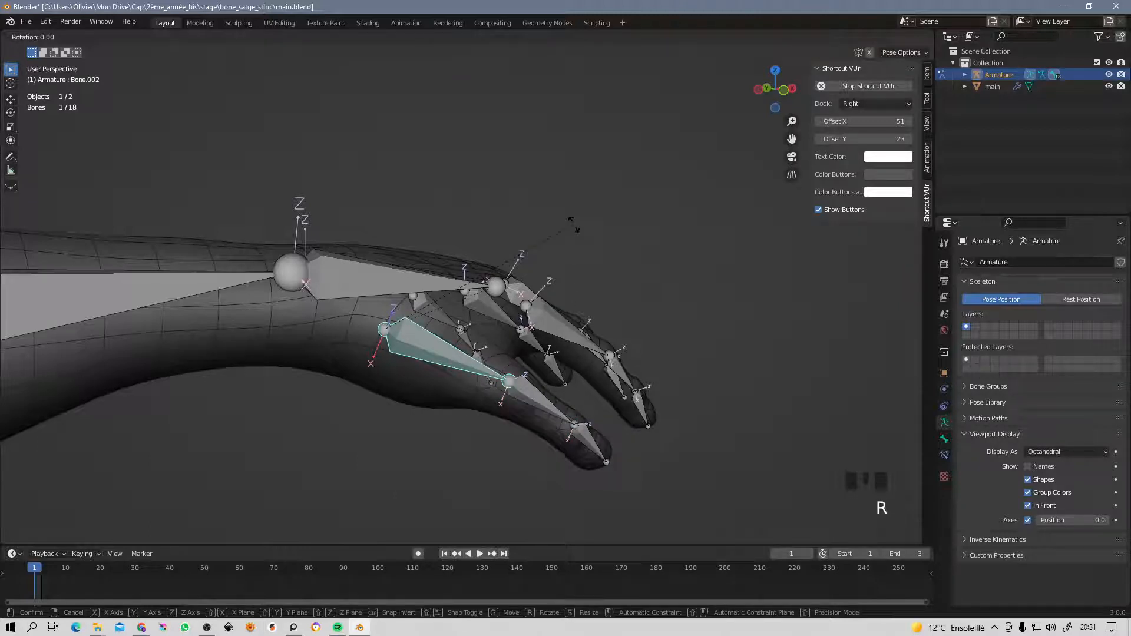
pyautogui.press('x')
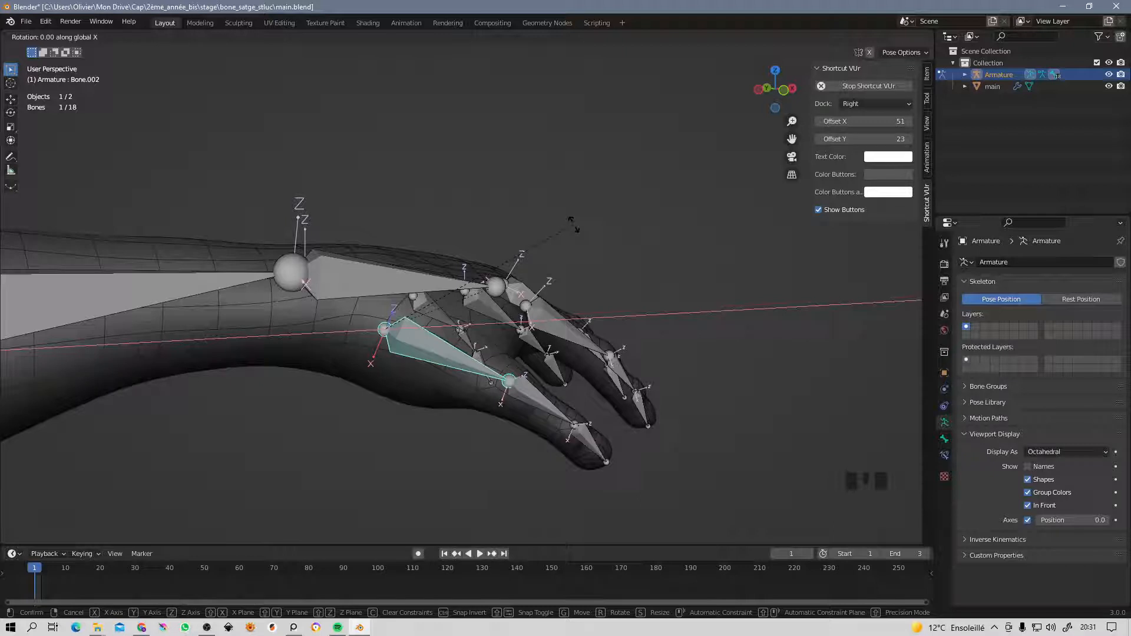
pyautogui.press('x')
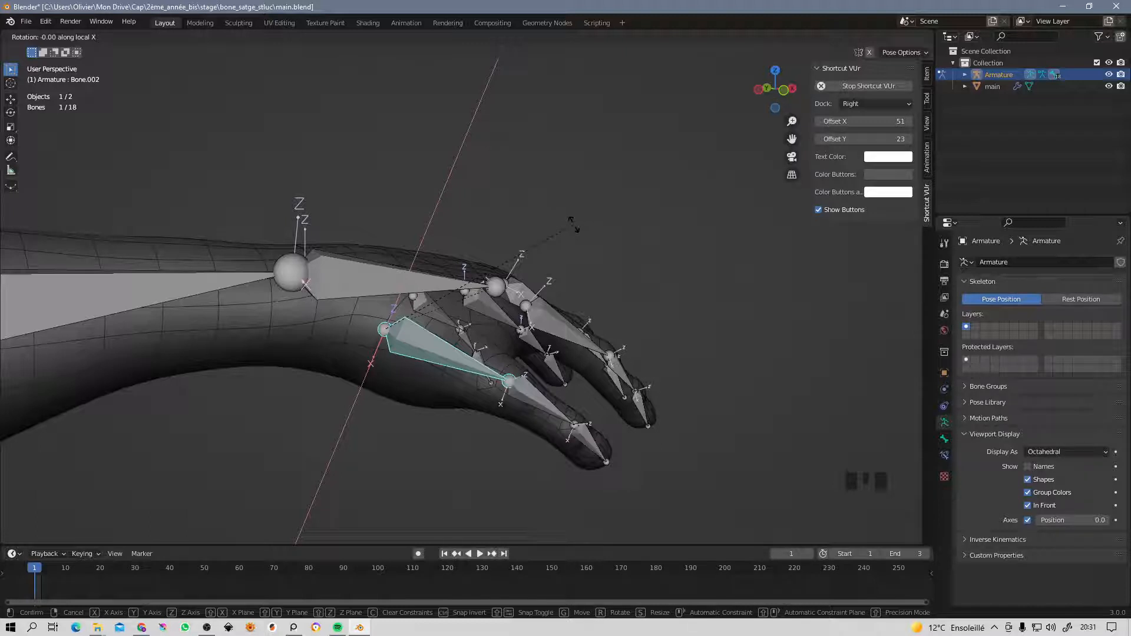
pyautogui.rightClick(574, 225)
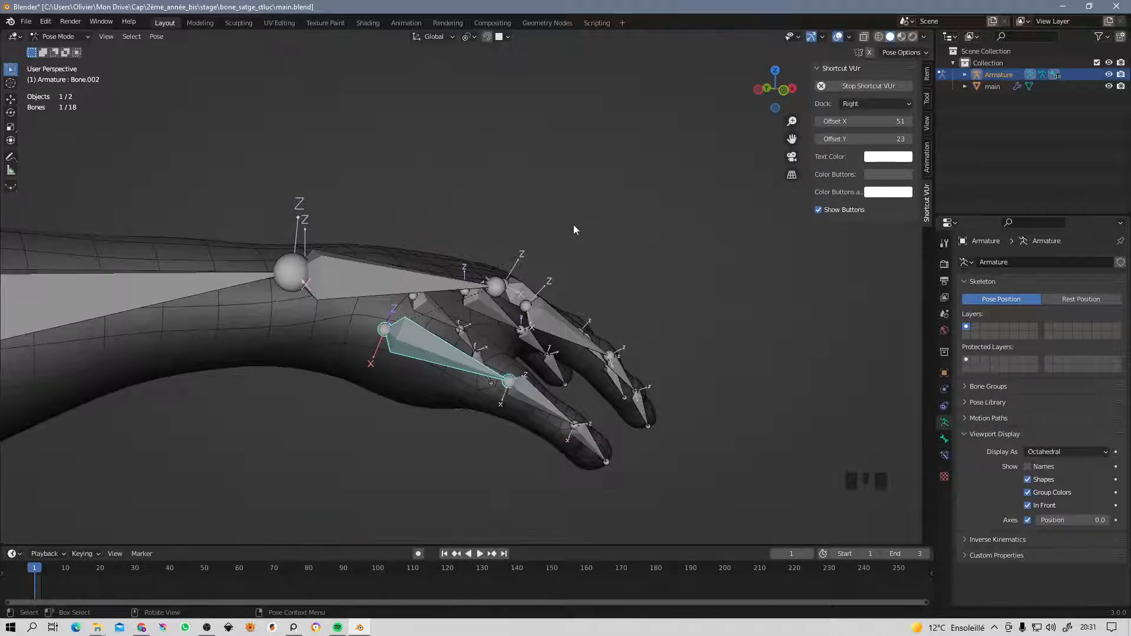
pyautogui.click(462, 352)
pyautogui.press('r')
pyautogui.press('x')
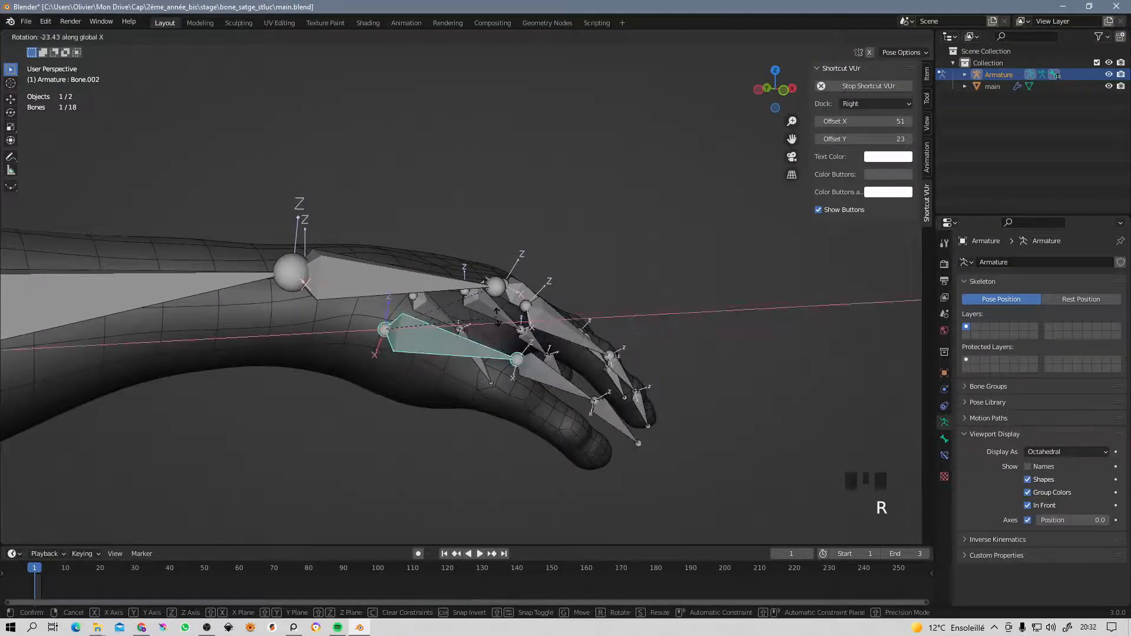
pyautogui.press('x')
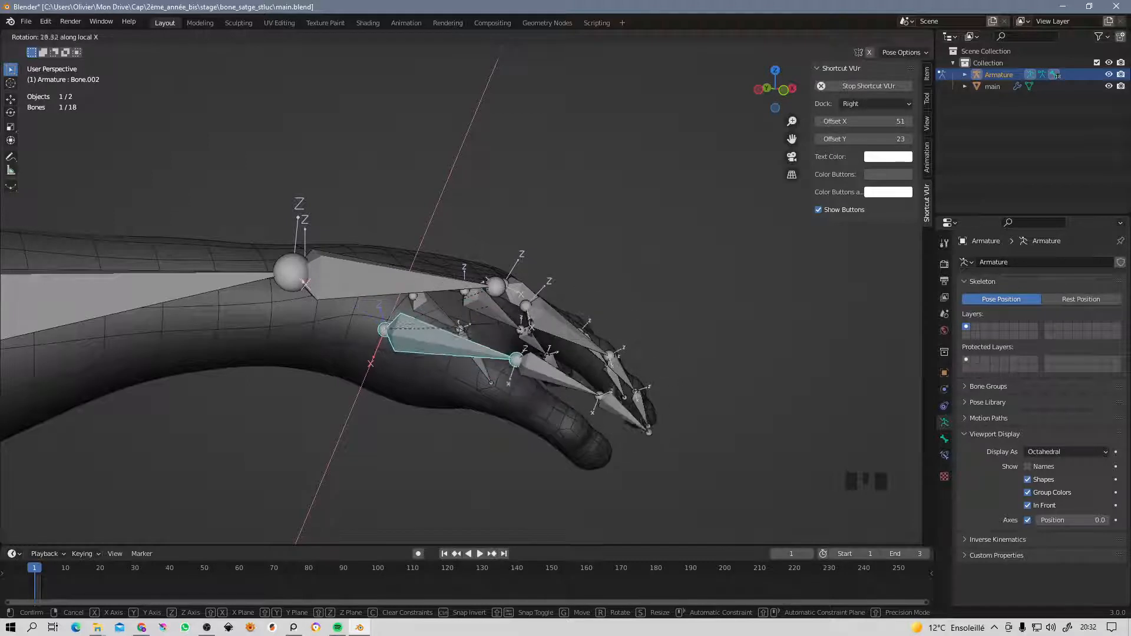
pyautogui.rightClick(542, 360)
# Rotate the thumb's middle bone -19.5° about its local X axis.
pyautogui.click(541, 398)
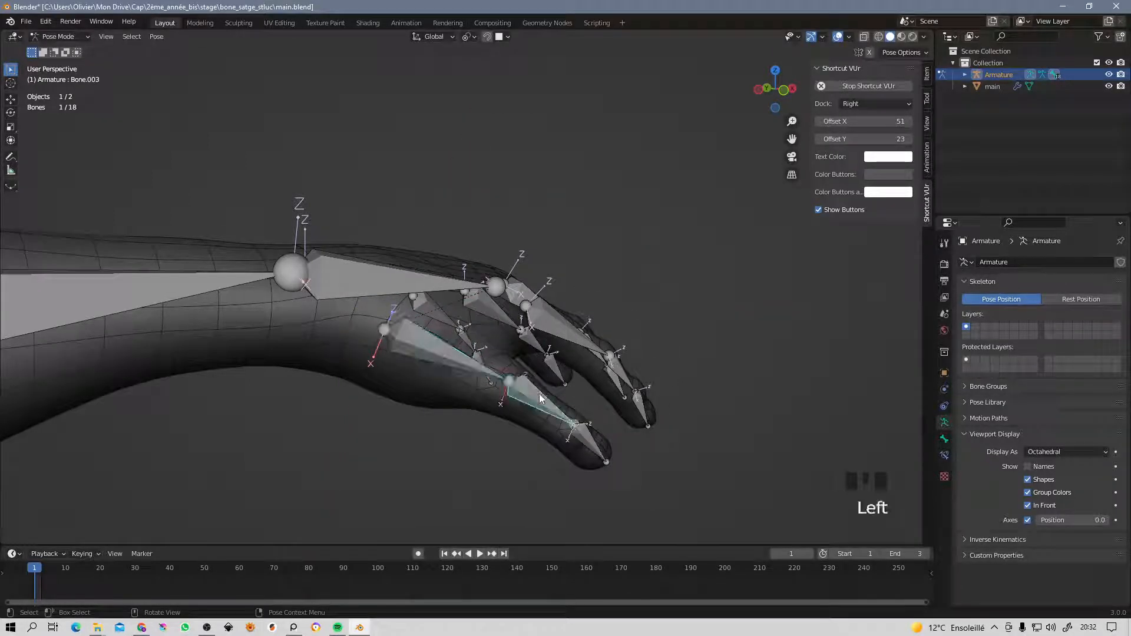
pyautogui.press('r')
pyautogui.press('x')
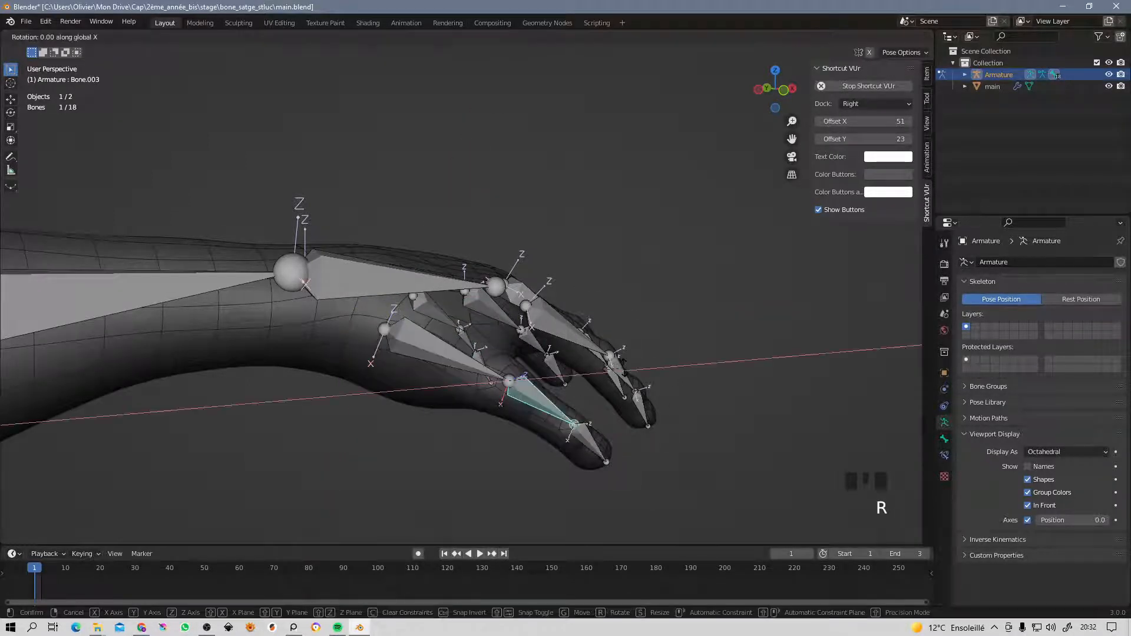
pyautogui.press('x')
pyautogui.click(553, 444)
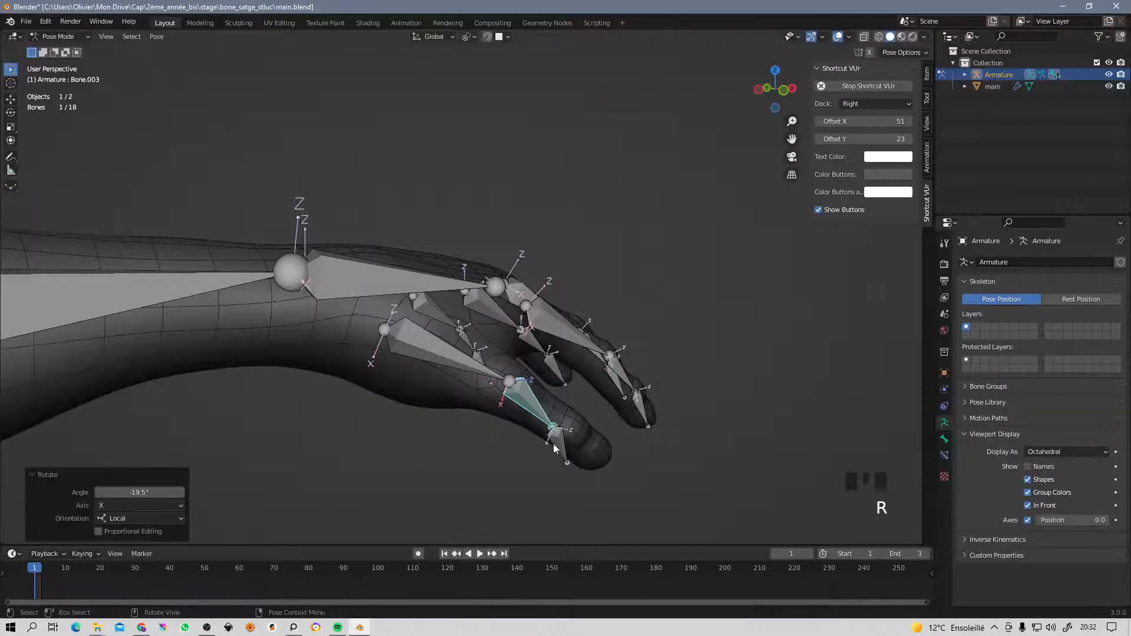
# Rotate the thumb's tip bone -25° about its local X axis.
pyautogui.click(563, 452)
pyautogui.press('r')
pyautogui.press('x')
pyautogui.press('x')
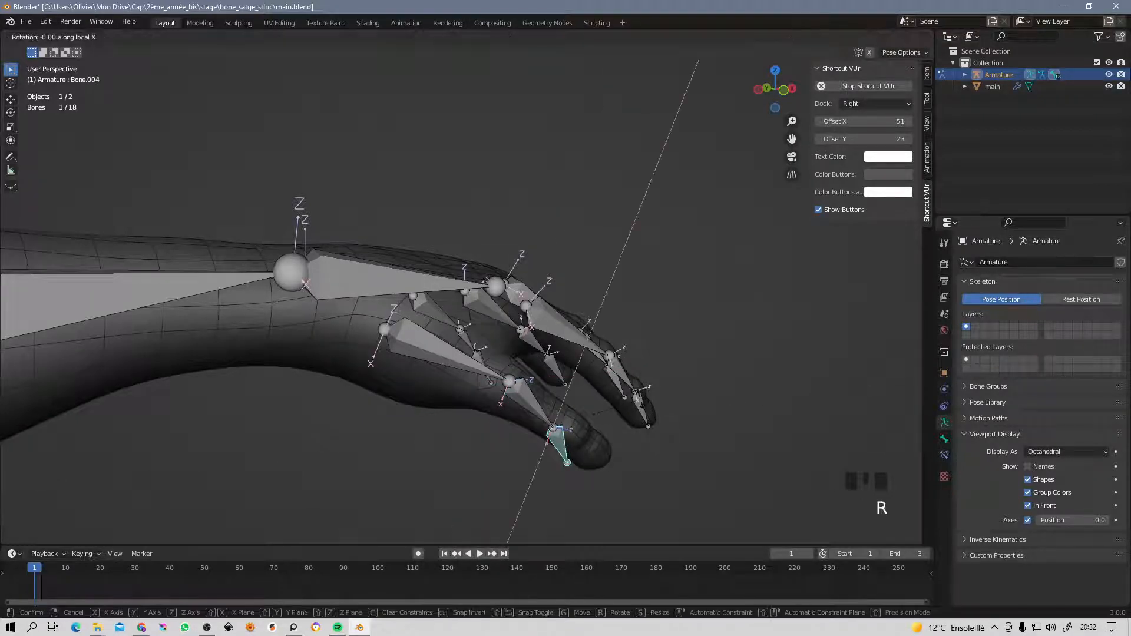
pyautogui.click(627, 437)
# Select the index finger's three bones together and set the transform pivot point to Individual Origins.
pyautogui.moveTo(627, 437); pyautogui.dragTo(549, 399, button='middle')
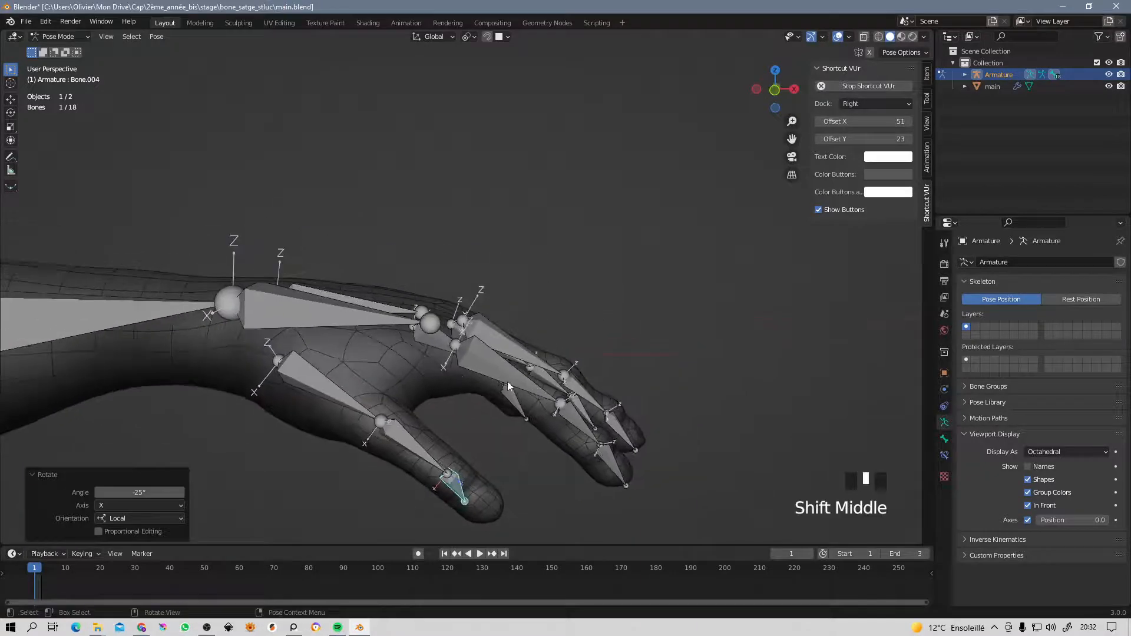
pyautogui.click(507, 381)
pyautogui.keyDown('shift'); pyautogui.click(569, 414); pyautogui.keyUp('shift')
pyautogui.keyDown('shift'); pyautogui.click(618, 469); pyautogui.keyUp('shift')
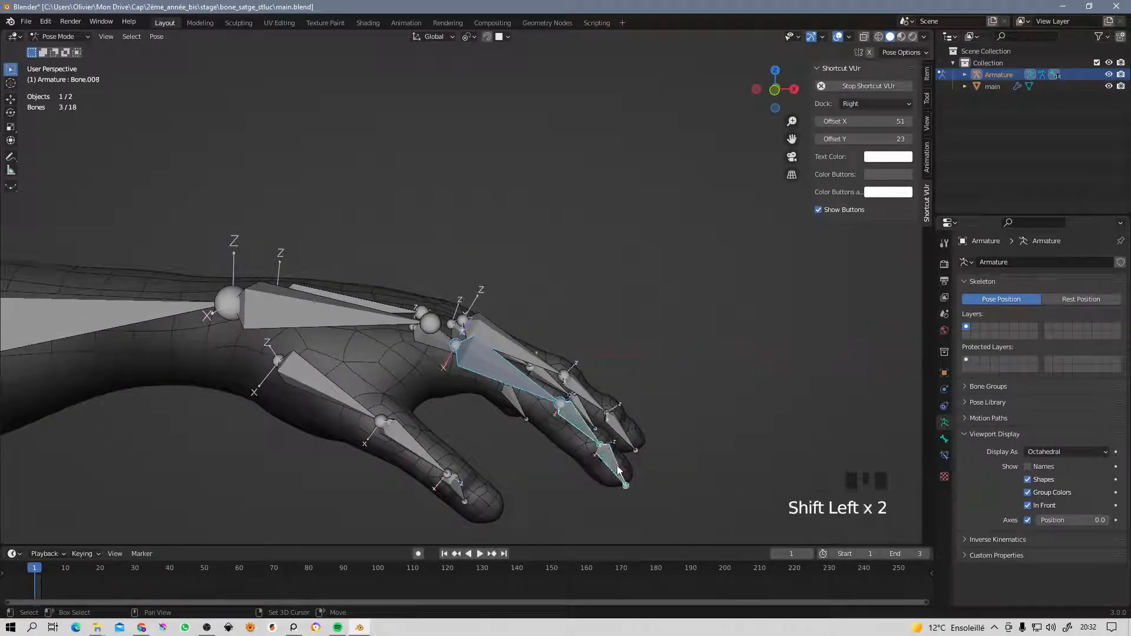
pyautogui.keyDown('shift'); pyautogui.moveTo(538, 392); pyautogui.dragTo(534, 391, button='middle'); pyautogui.keyUp('shift')
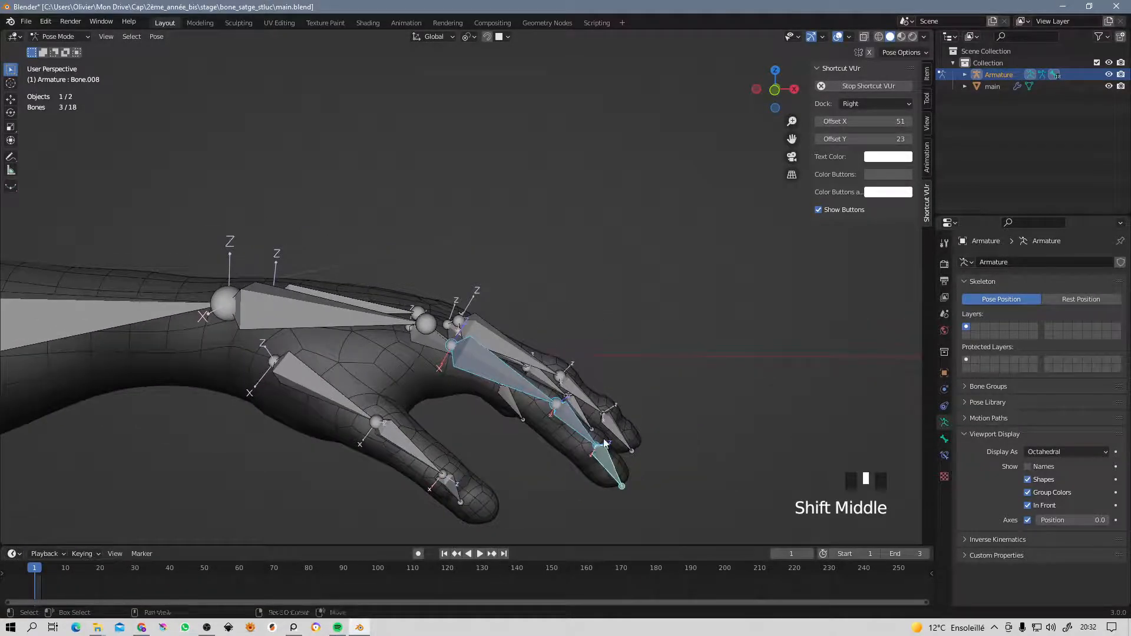
pyautogui.click(469, 36)
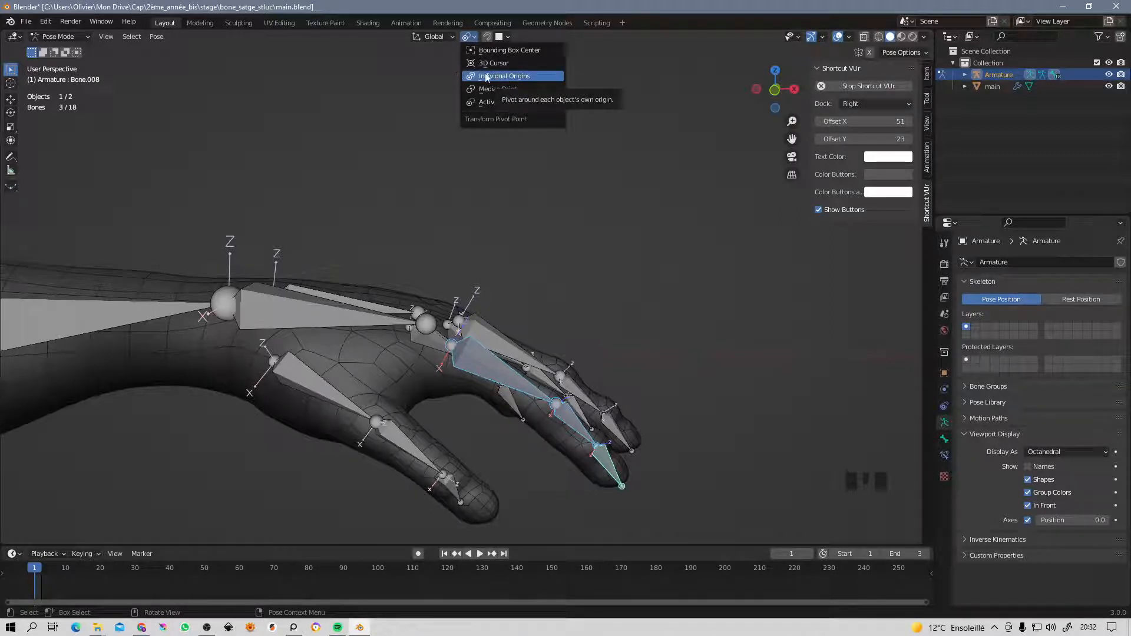
pyautogui.click(498, 76)
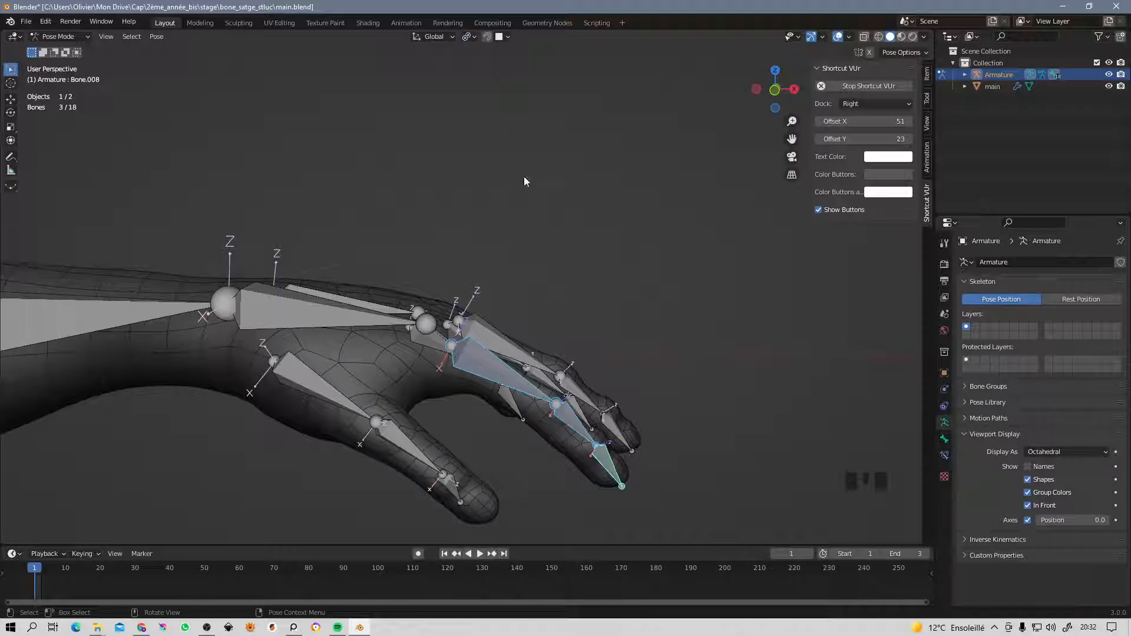
# Try curling the three index finger bones about their local X axes, discarding the rotation.
pyautogui.moveTo(545, 330); pyautogui.dragTo(557, 337, button='middle')
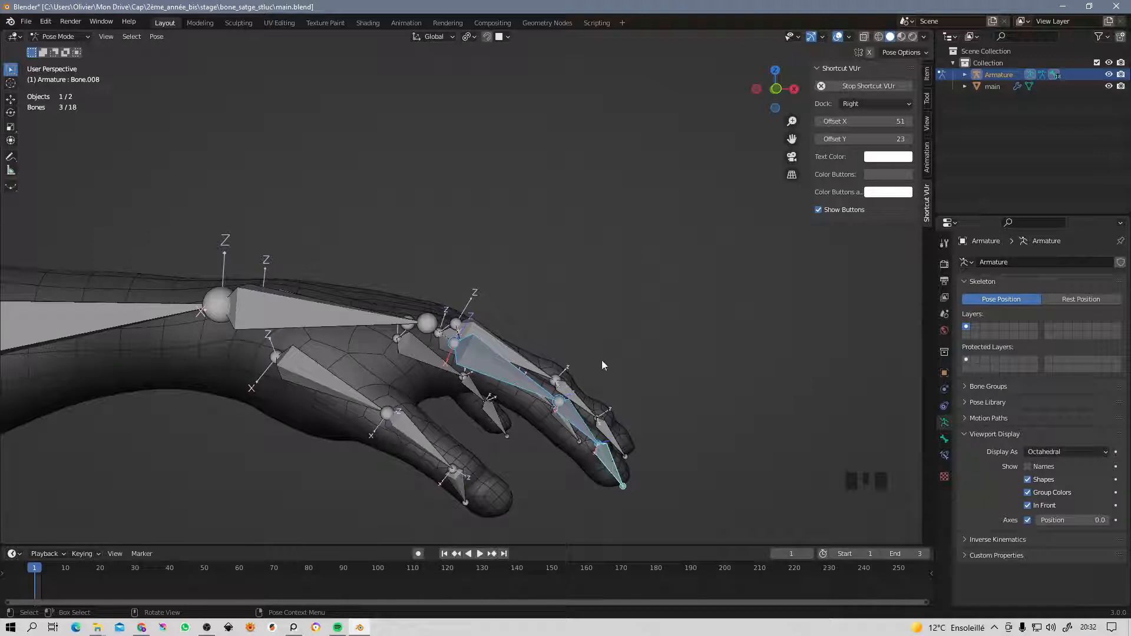
pyautogui.press('r')
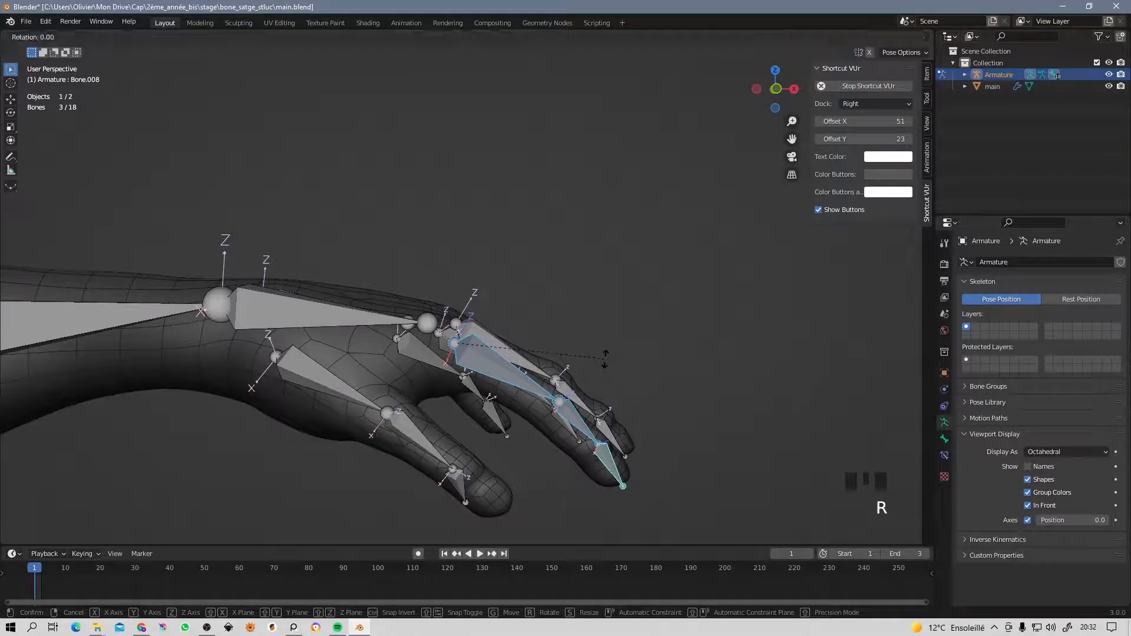
pyautogui.press('x')
pyautogui.press('x')
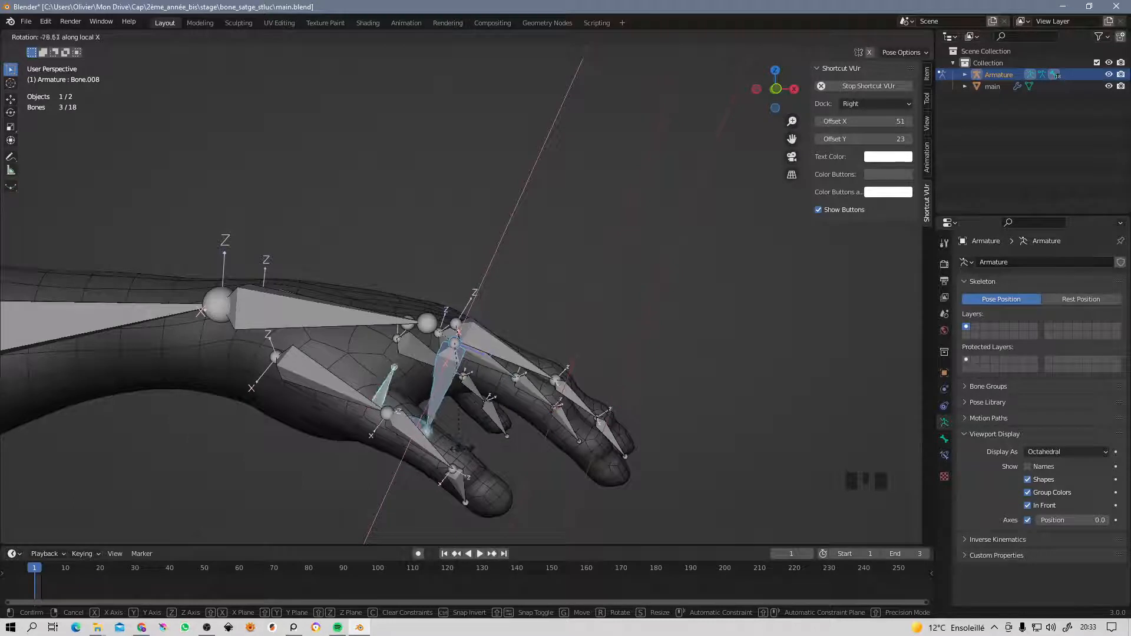
pyautogui.press('Escape')
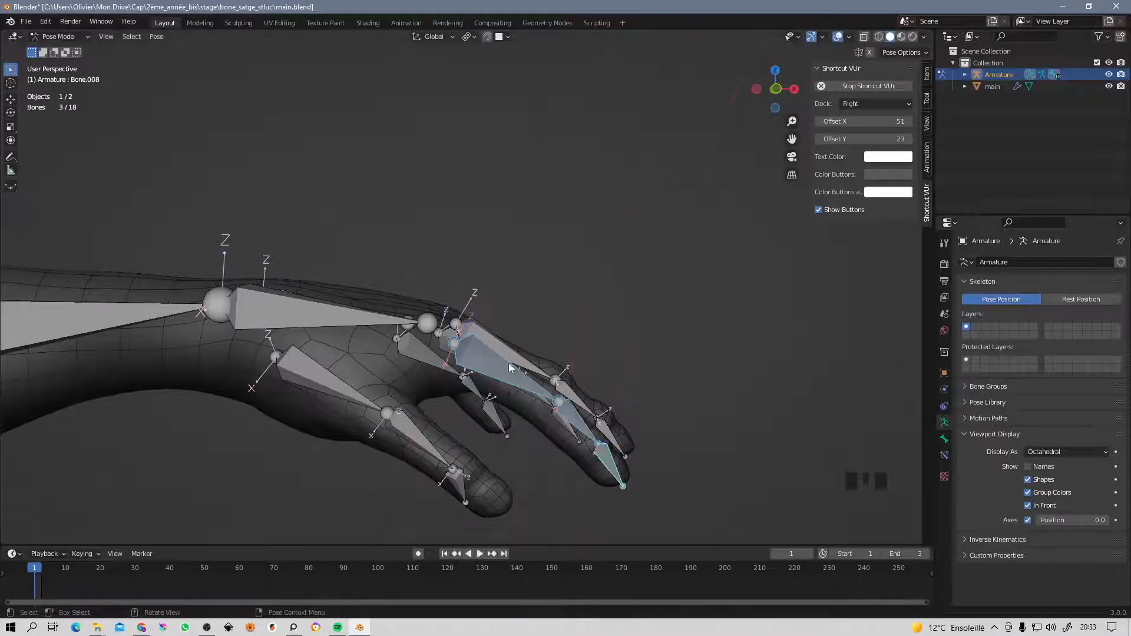
# Change the pivot point to Median Point and try rotating the index finger bones about local X, discarding the rotation.
pyautogui.click(472, 37)
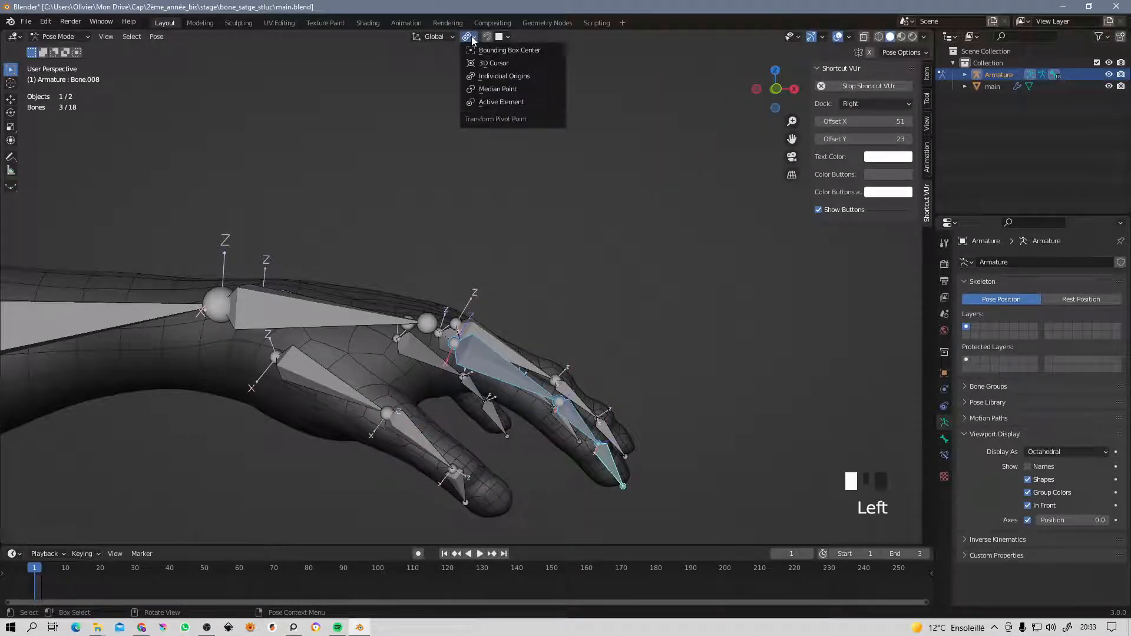
pyautogui.click(487, 77)
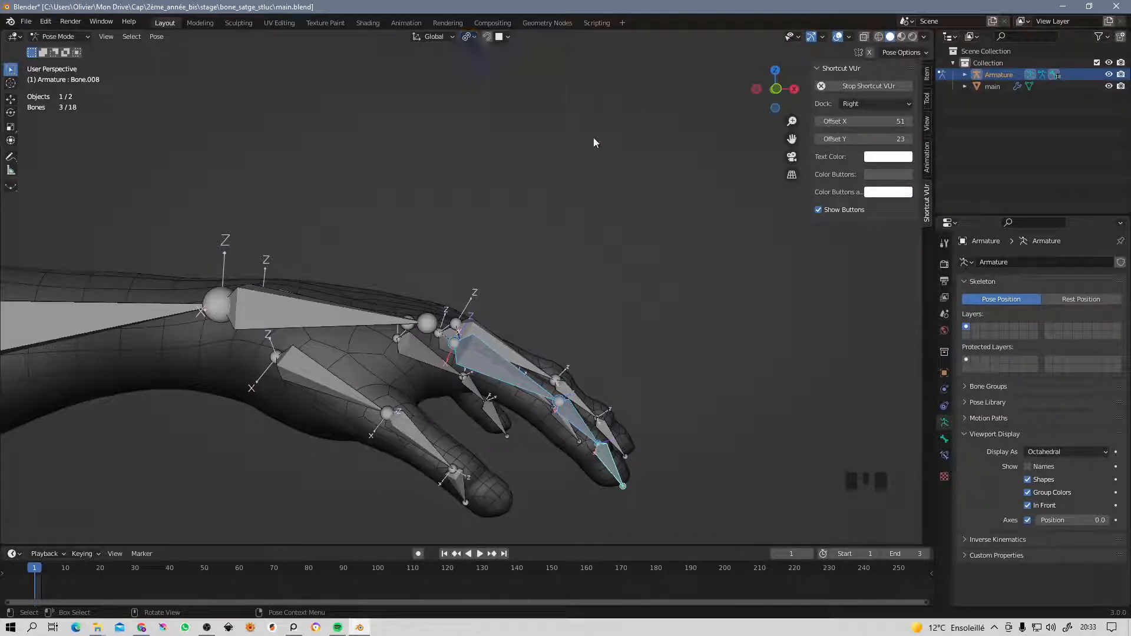
pyautogui.click(469, 37)
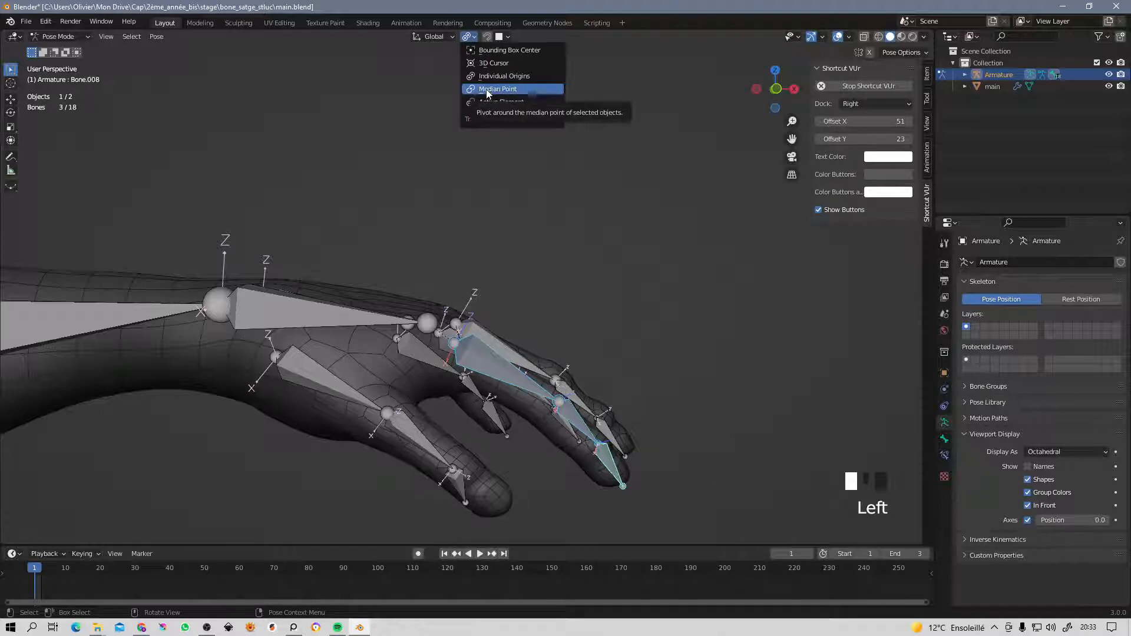
pyautogui.click(489, 89)
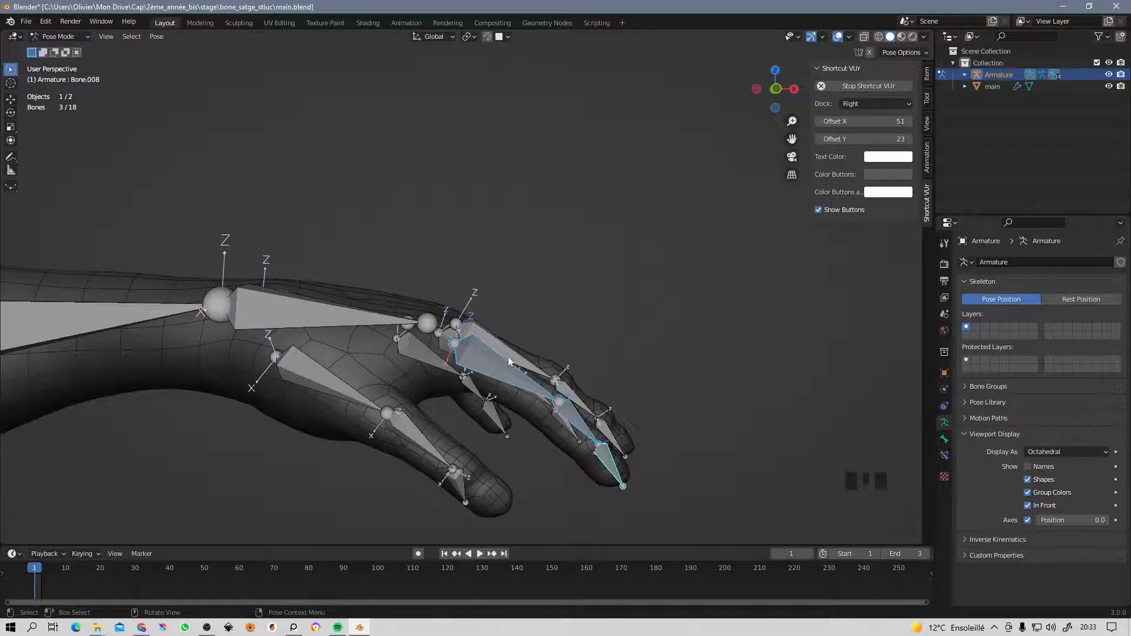
pyautogui.moveTo(507, 356); pyautogui.dragTo(657, 315, button='middle')
pyautogui.press('r')
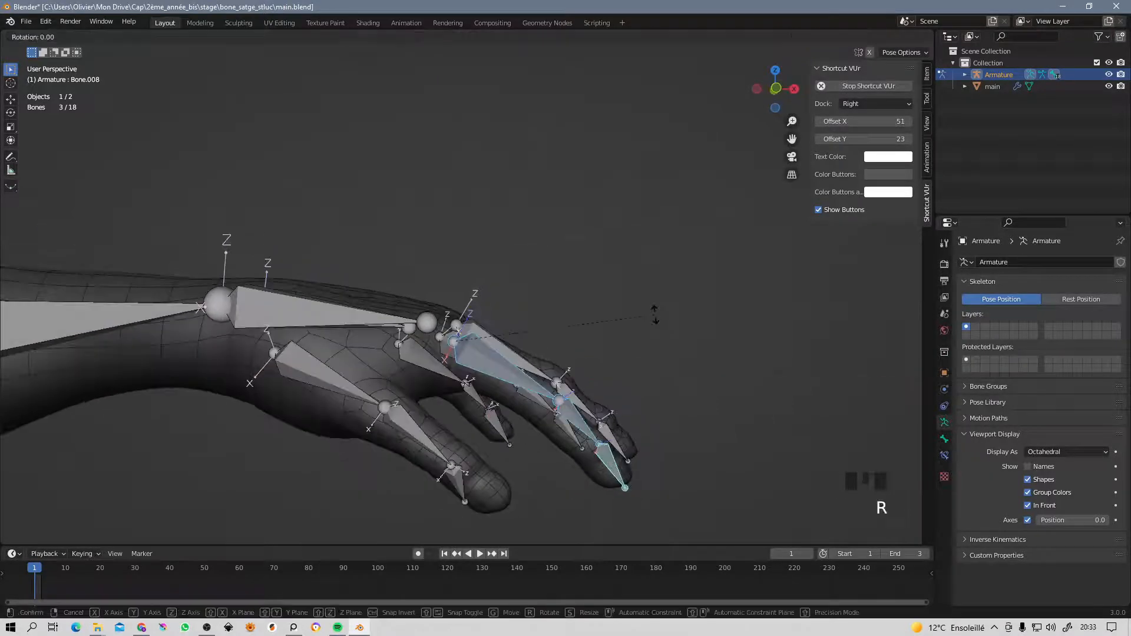
pyautogui.press('x')
pyautogui.press('x')
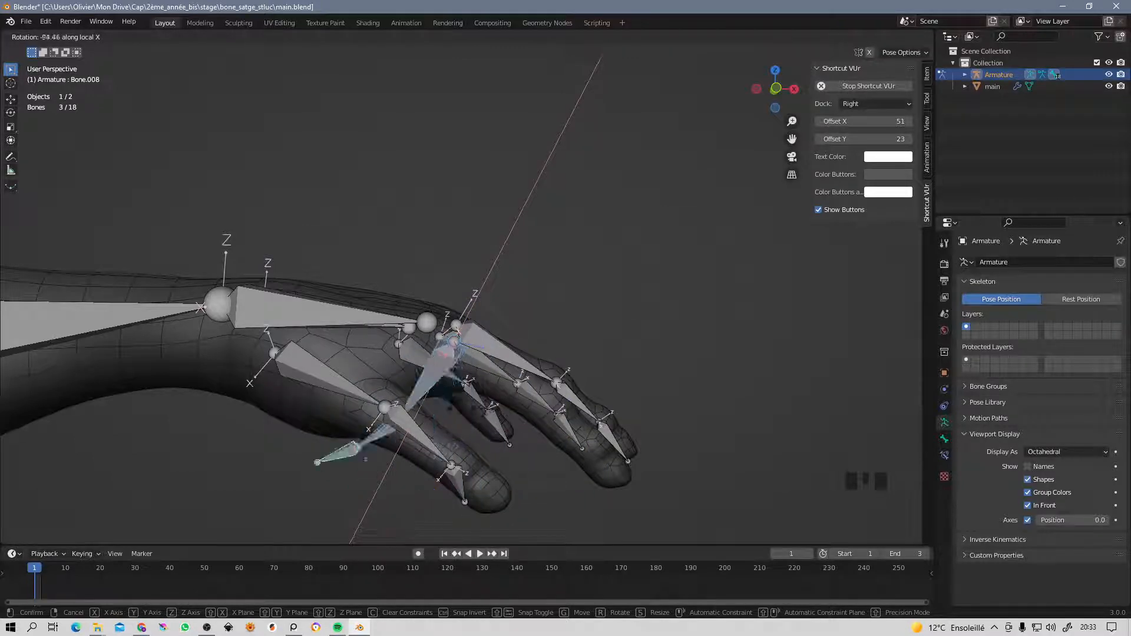
pyautogui.rightClick(531, 387)
# Examine the index finger from several angles and try rotating its bones about the global X axis, discarding the rotation.
pyautogui.moveTo(533, 383); pyautogui.dragTo(471, 398, button='middle')
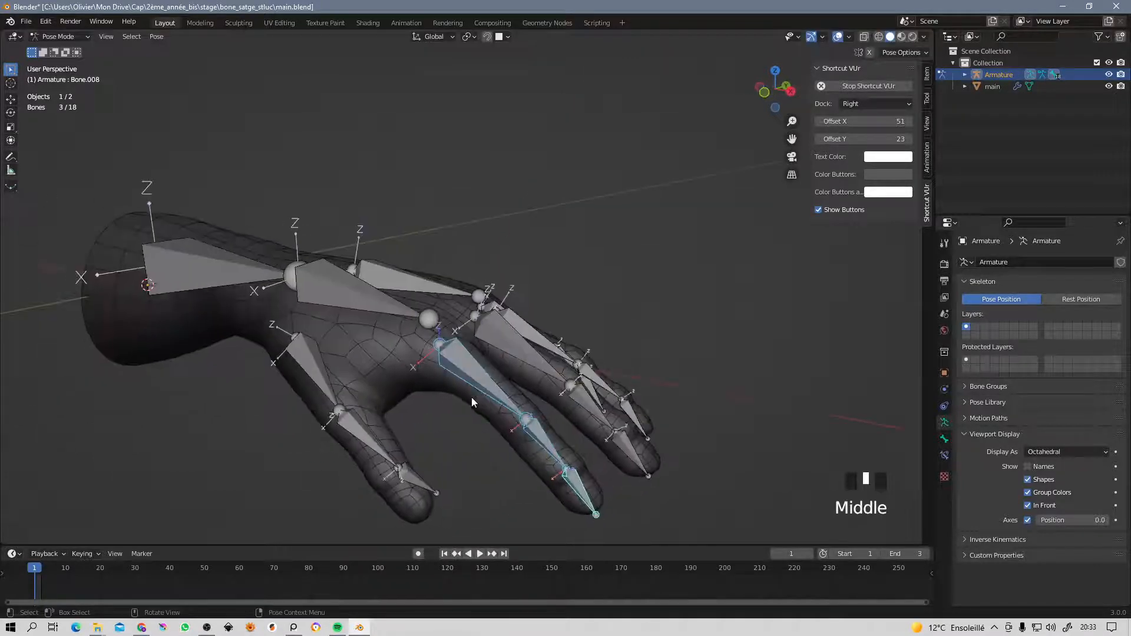
pyautogui.keyDown('shift'); pyautogui.moveTo(499, 345); pyautogui.dragTo(408, 352, button='middle'); pyautogui.keyUp('shift')
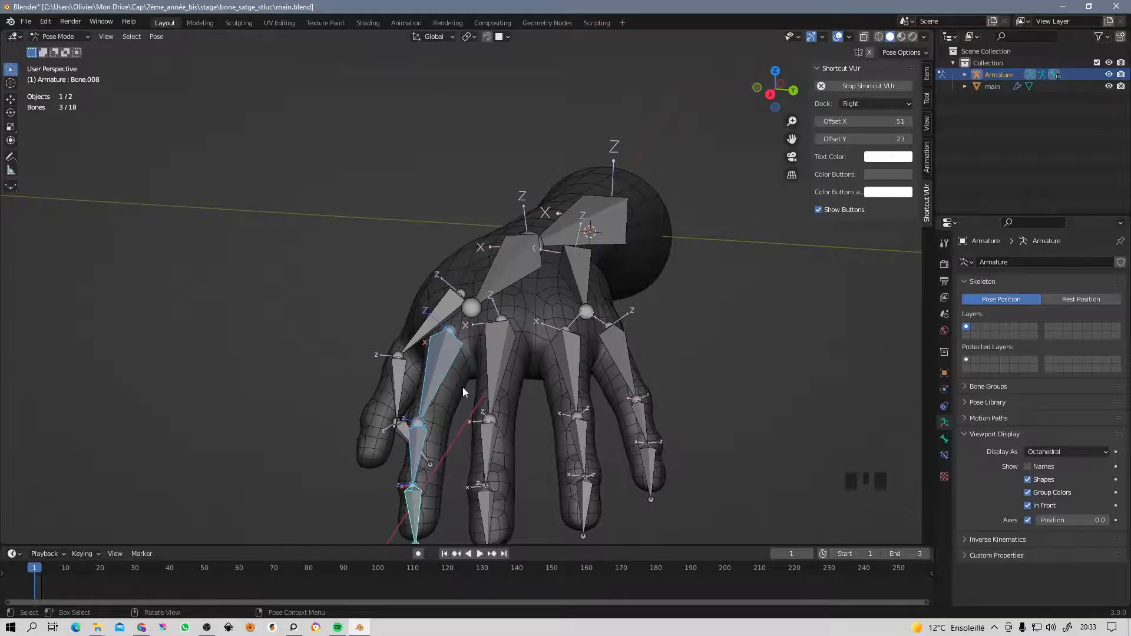
pyautogui.moveTo(462, 387); pyautogui.dragTo(624, 314, button='middle')
pyautogui.press('r')
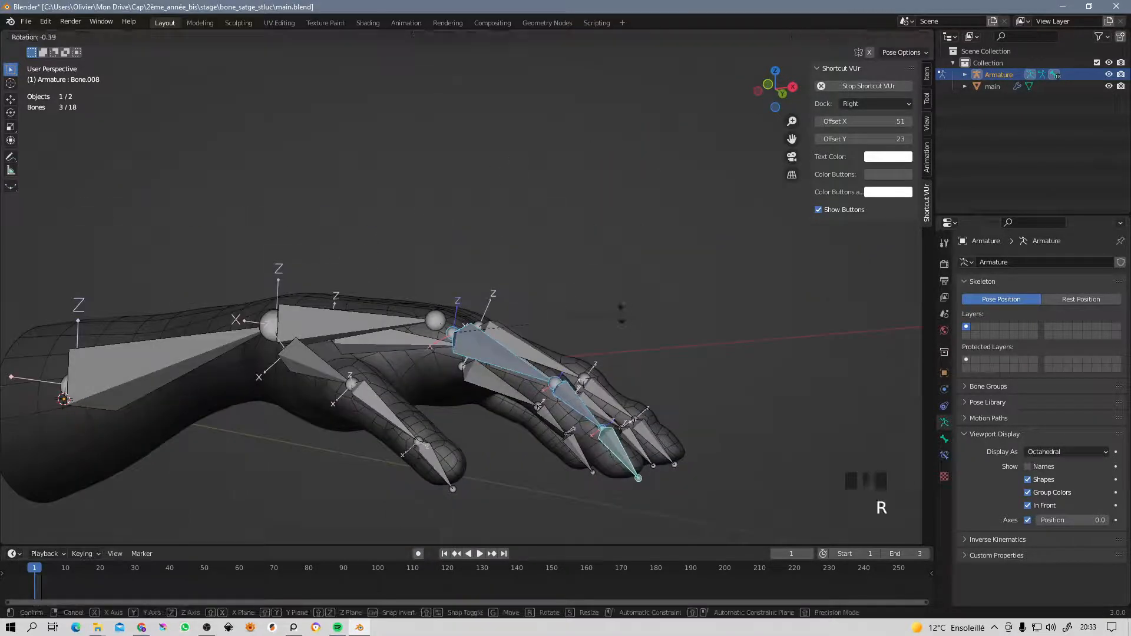
pyautogui.press('x')
pyautogui.rightClick(621, 315)
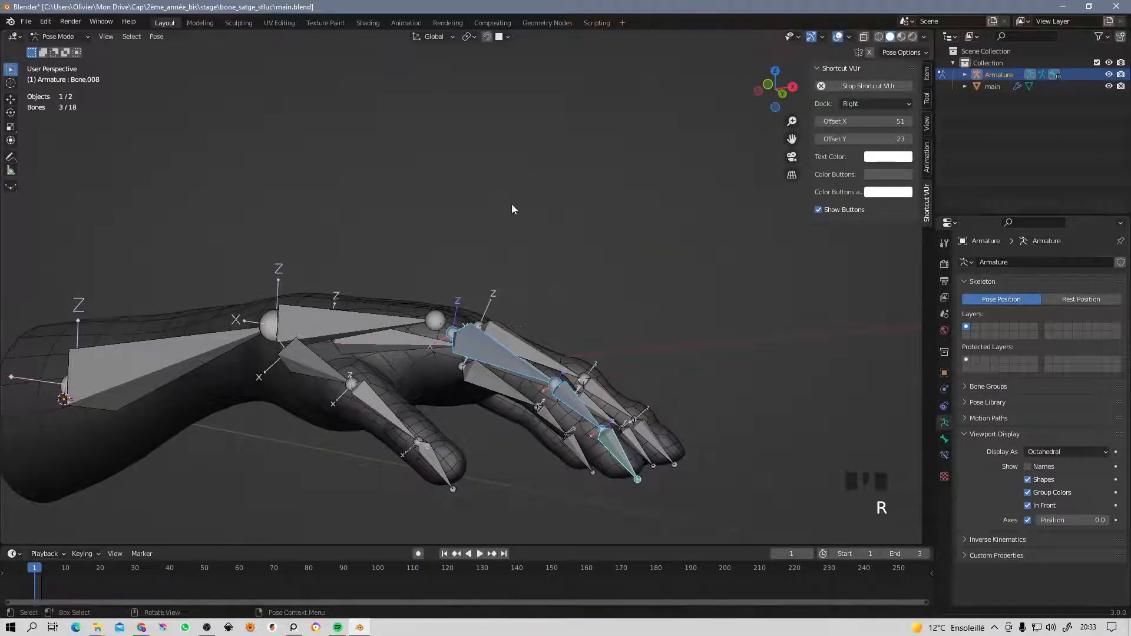
# Restore the Individual Origins pivot point and curl the three index finger bones inward about their local X axes.
pyautogui.click(470, 36)
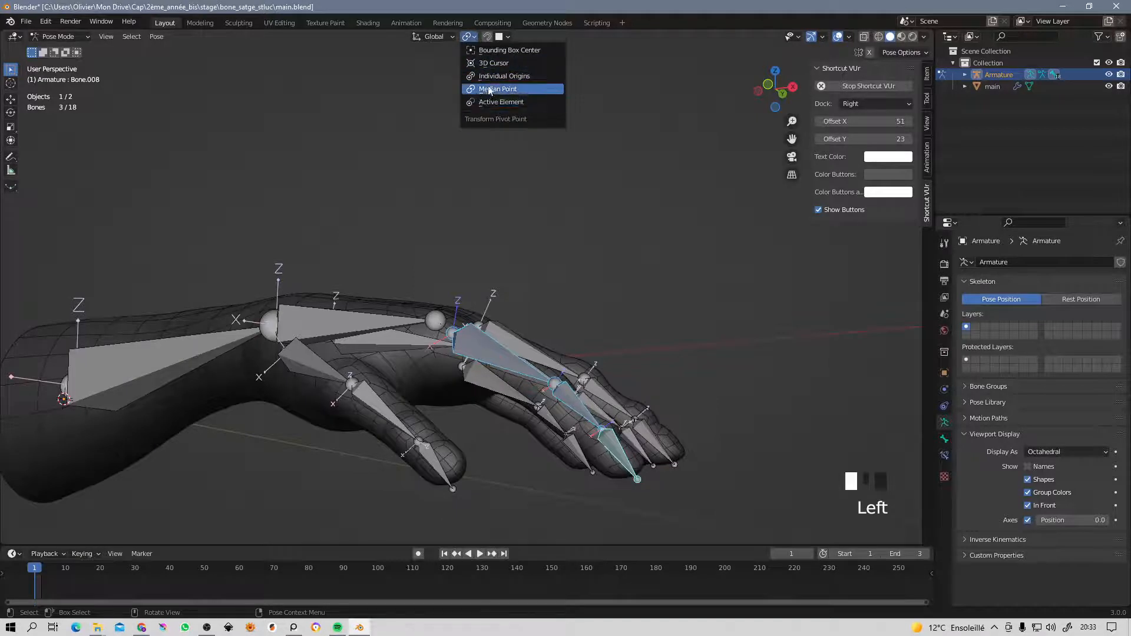
pyautogui.click(501, 76)
pyautogui.press('r')
pyautogui.press('x')
pyautogui.press('x')
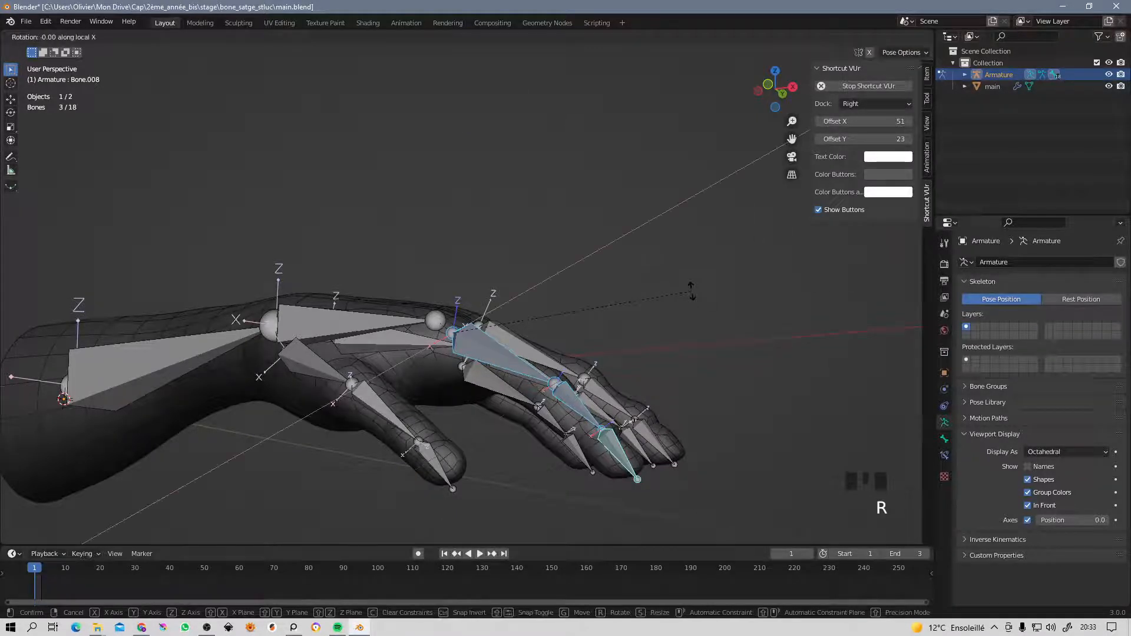
pyautogui.click(542, 354)
# Select the middle finger's three bones and curl them inward about their local X axes.
pyautogui.press('Left')
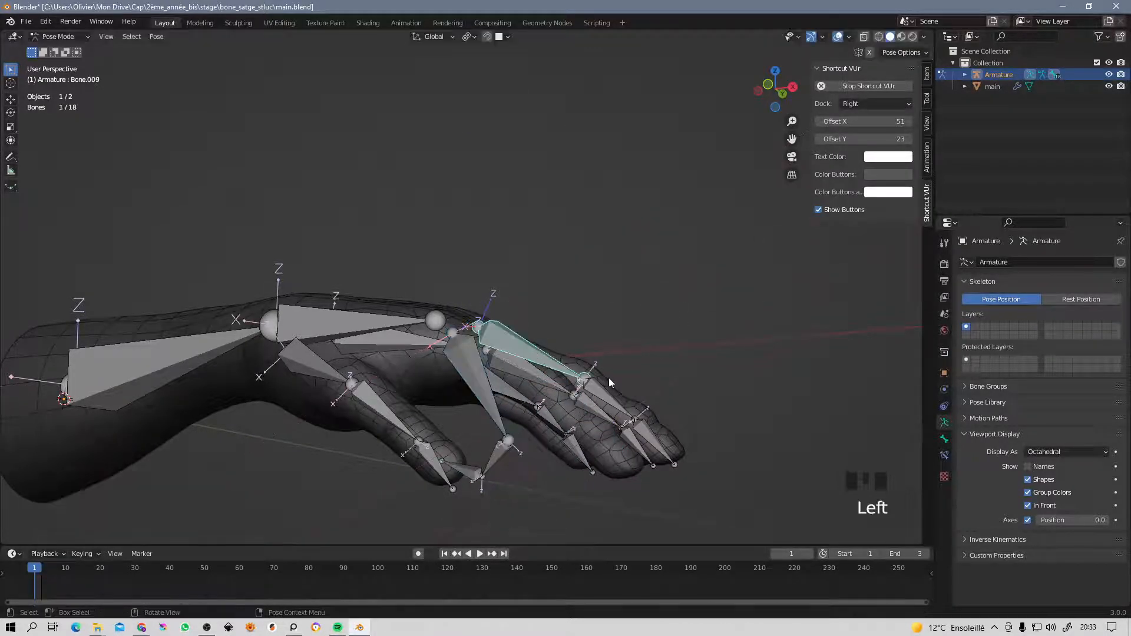
pyautogui.hotkey('shift', 'Left')
pyautogui.hotkey('shift', 'Left')
pyautogui.press('r')
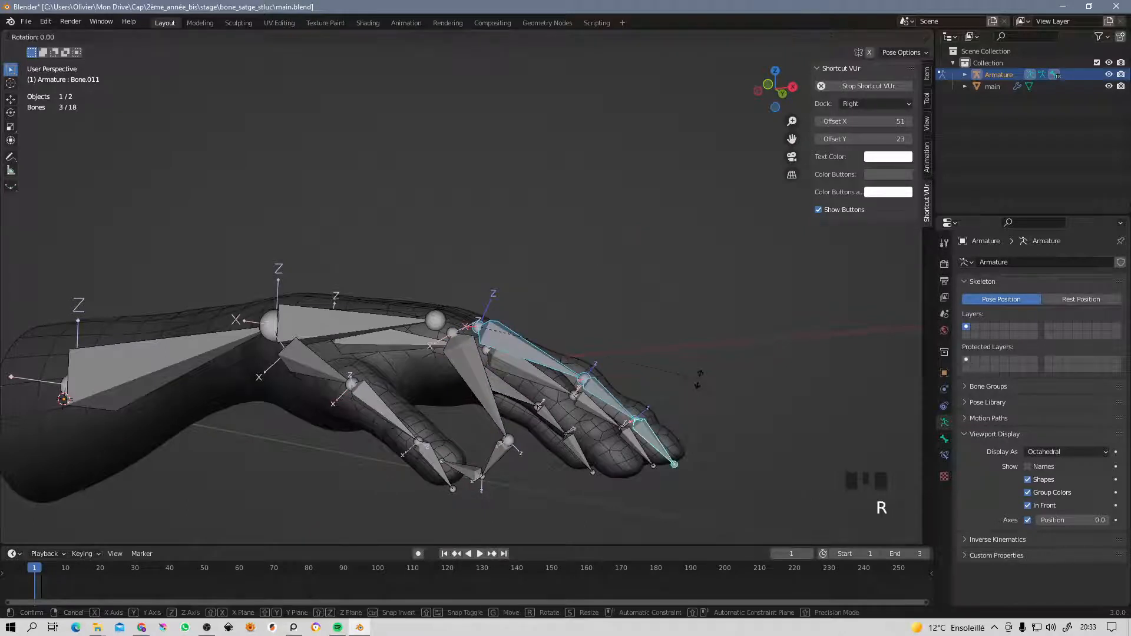
pyautogui.press('x')
pyautogui.press('x')
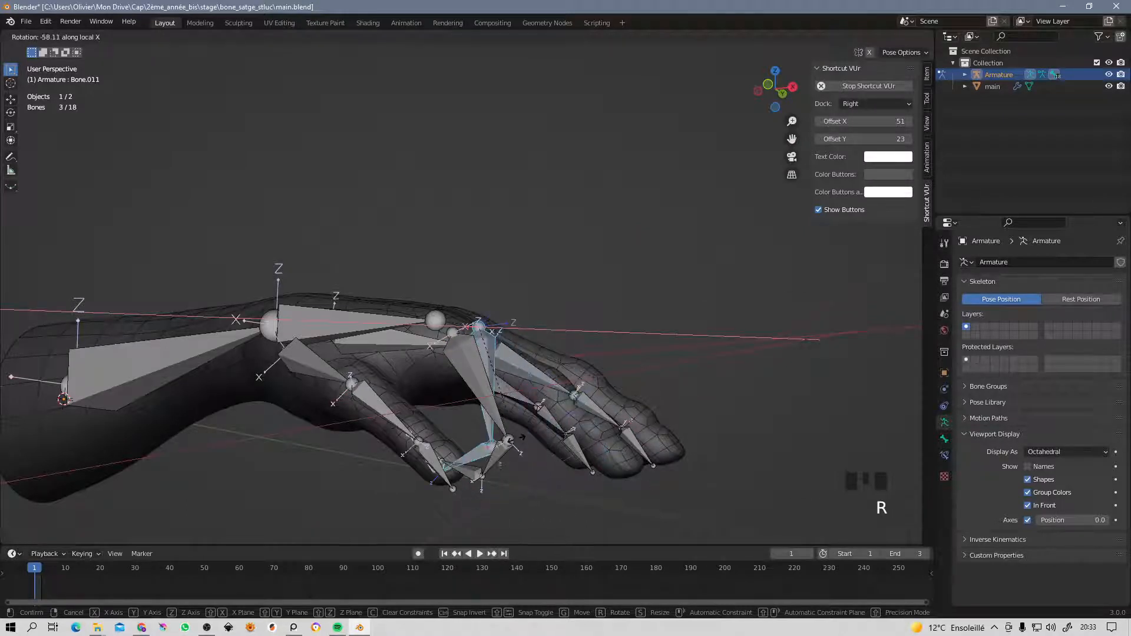
pyautogui.click(520, 377)
# Select the palm bone leading to the index and middle fingers and swing it upward with two trackball rotations.
pyautogui.moveTo(521, 377); pyautogui.dragTo(426, 317, button='middle')
pyautogui.click(354, 285)
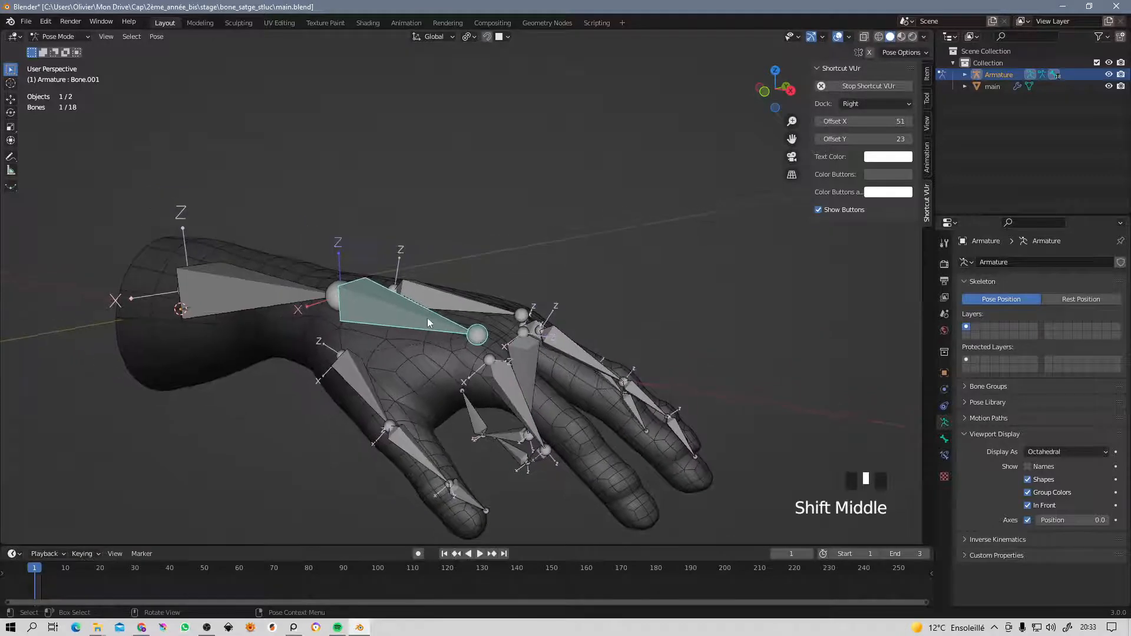
pyautogui.press('r')
pyautogui.press('r')
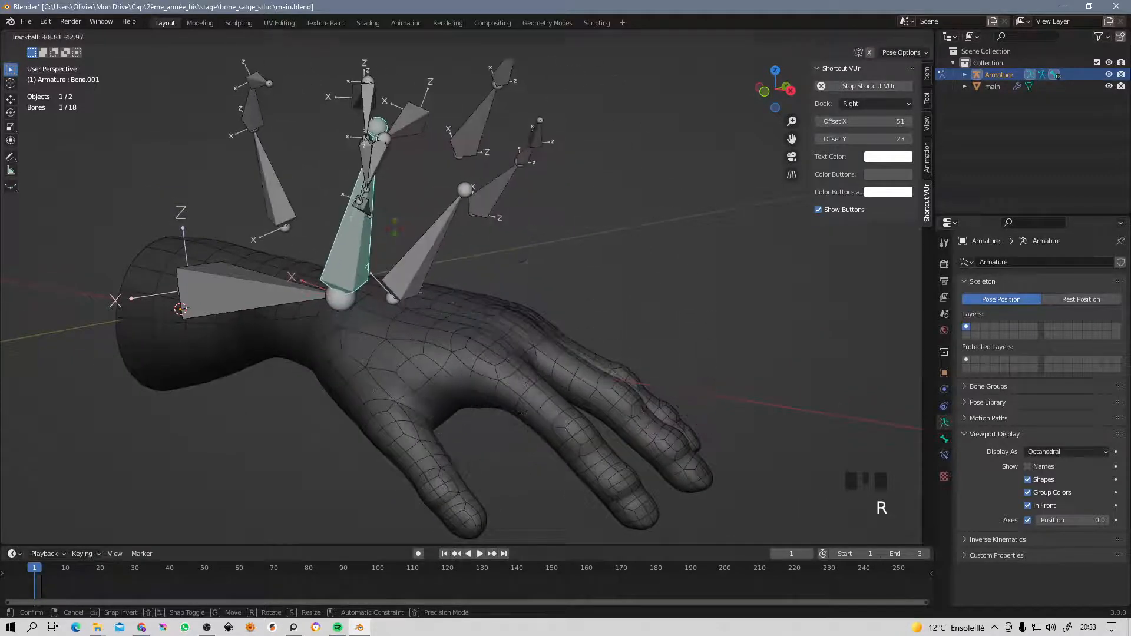
pyautogui.click(400, 238)
pyautogui.press('r')
pyautogui.press('r')
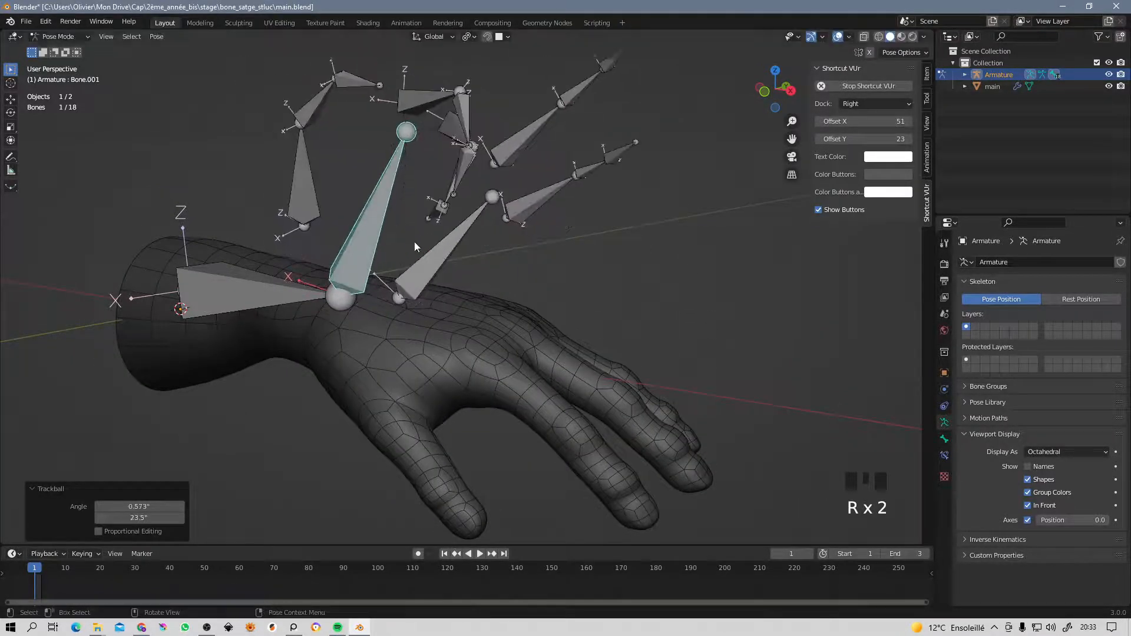
pyautogui.click(439, 256)
# Rotate the palm bone that carries the ring and little fingers 18.2° about the view axis.
pyautogui.click(457, 265)
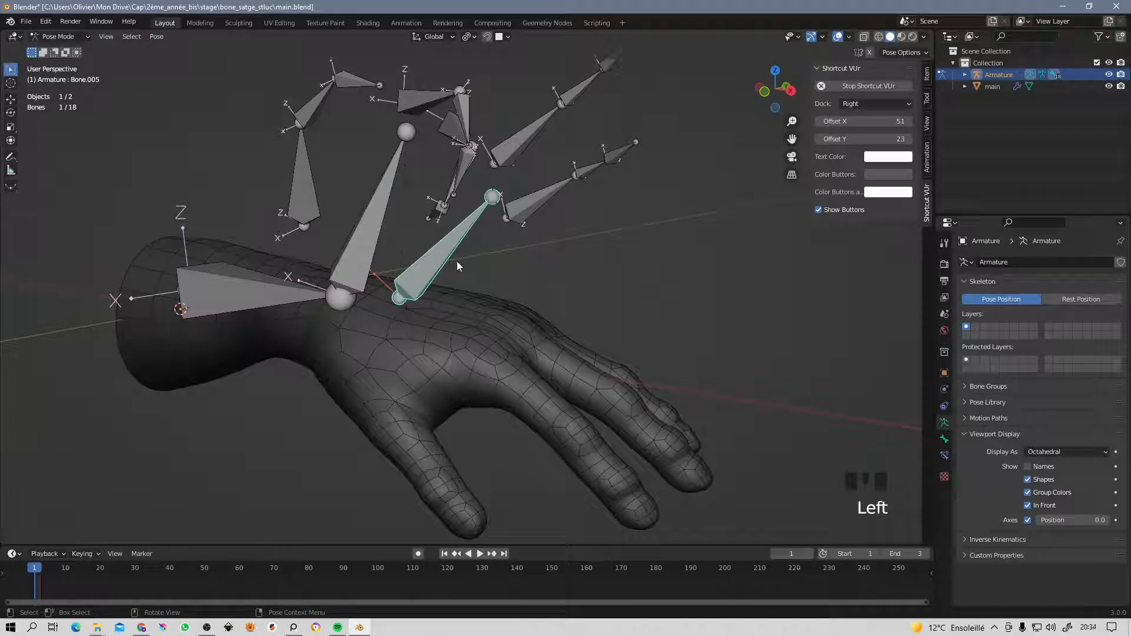
pyautogui.press('r')
pyautogui.click(494, 275)
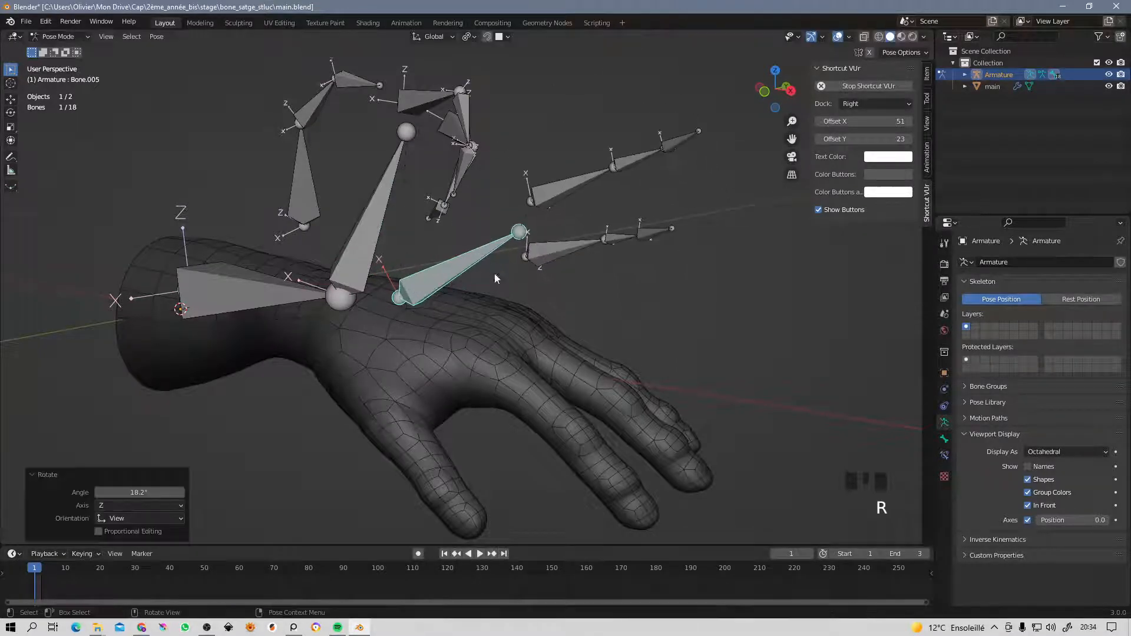
# Switch the armature to Edit Mode to compare its rest shape with the pose, and return to Pose Mode.
pyautogui.scroll(-5, 493, 273)
pyautogui.moveTo(406, 218); pyautogui.dragTo(464, 259, button='middle')
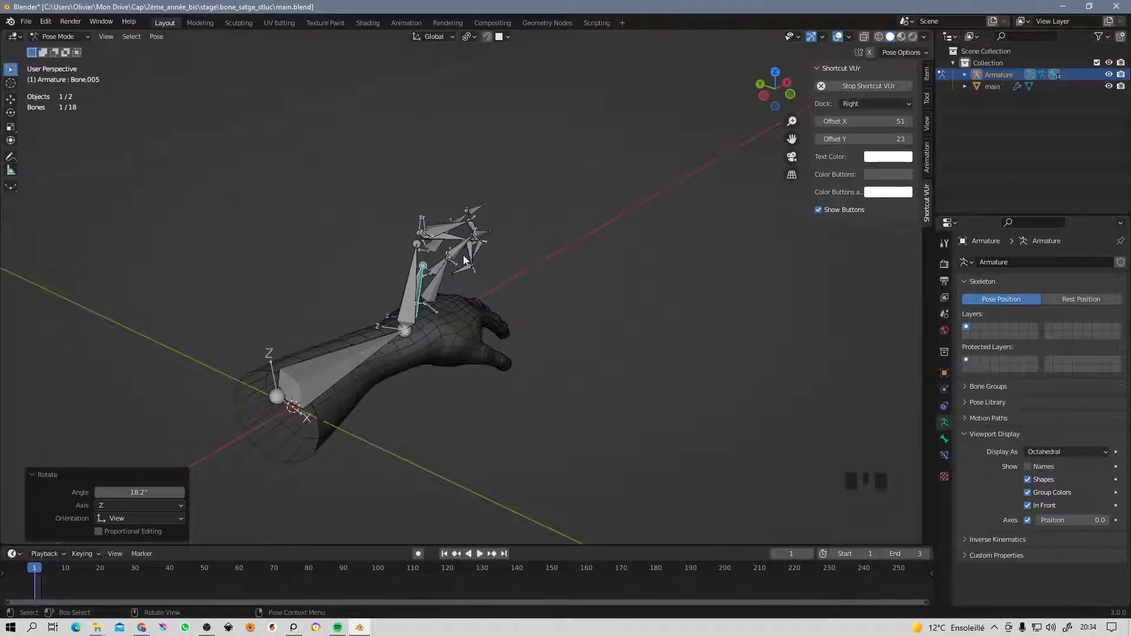
pyautogui.press('Tab')
pyautogui.moveTo(439, 257); pyautogui.dragTo(424, 318, button='middle')
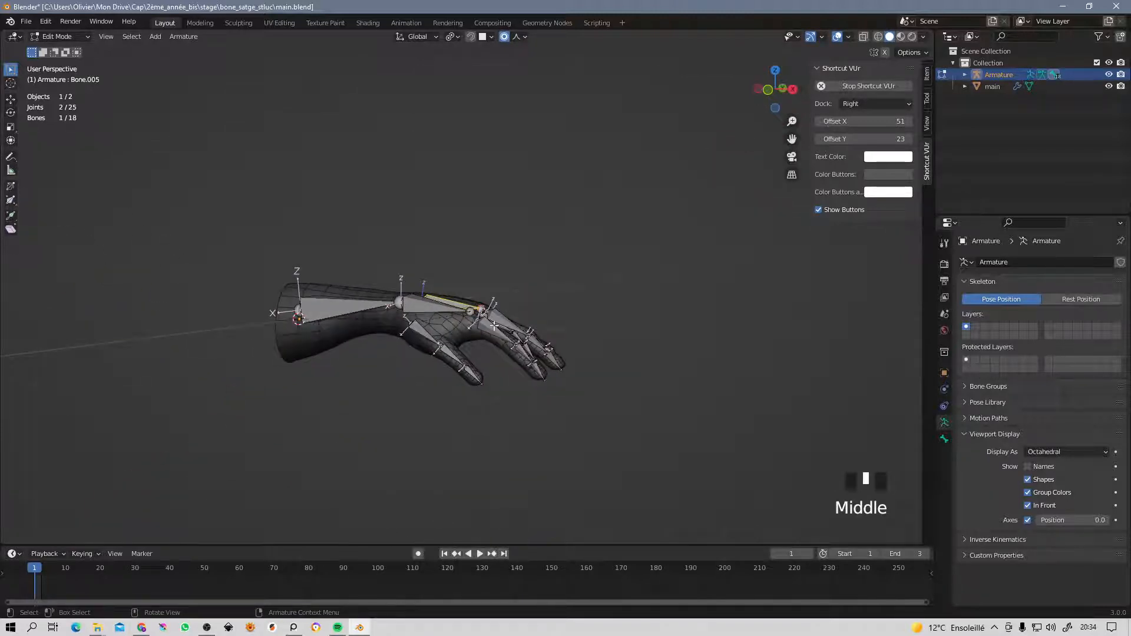
pyautogui.press('Tab')
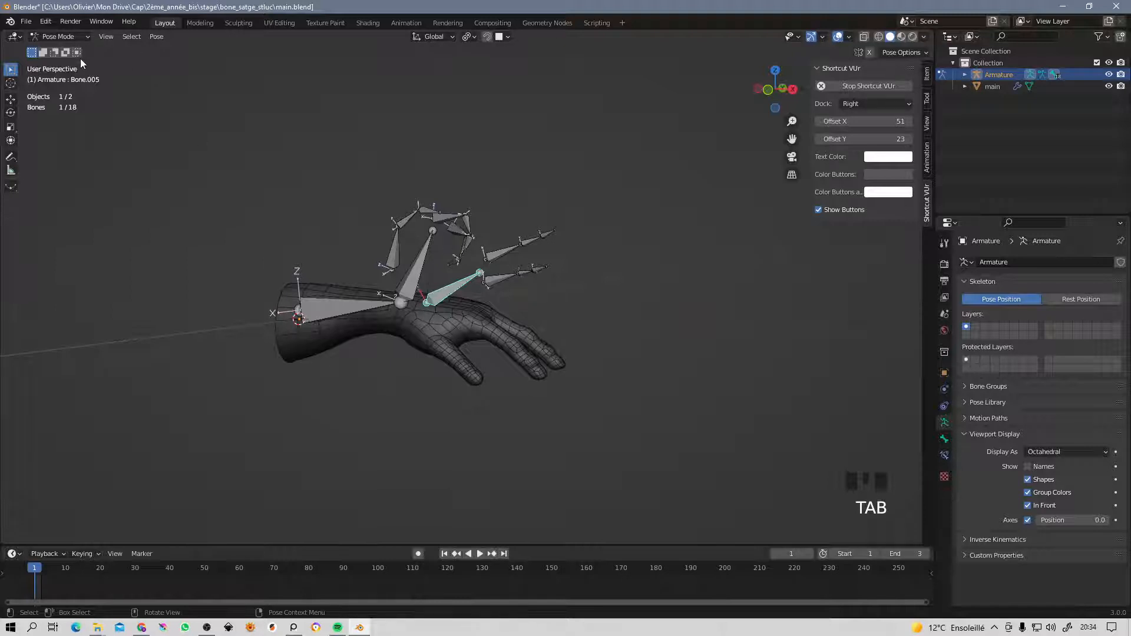
# Select all bones of the armature and clear their pose rotations.
pyautogui.moveTo(501, 263); pyautogui.dragTo(472, 279, button='middle')
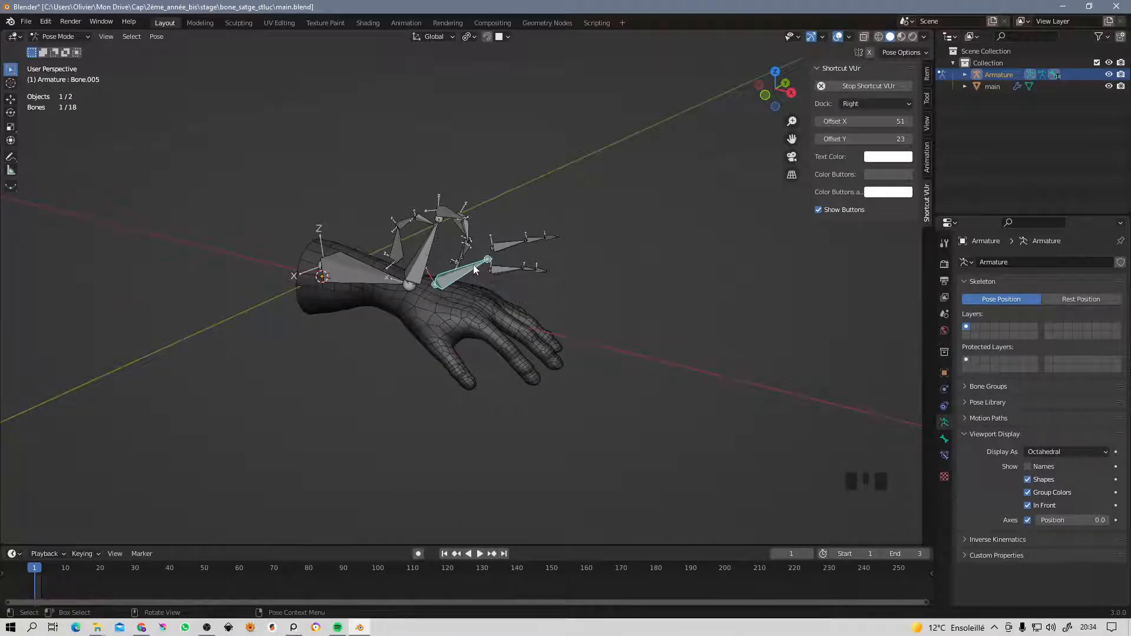
pyautogui.press('a')
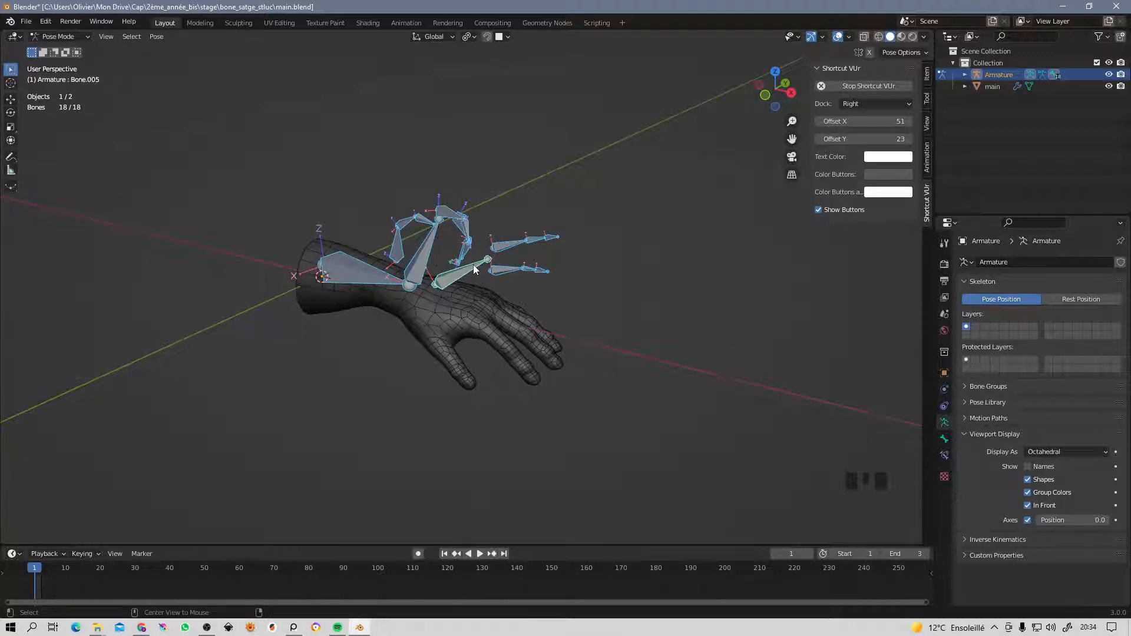
pyautogui.hotkey('alt', 'r')
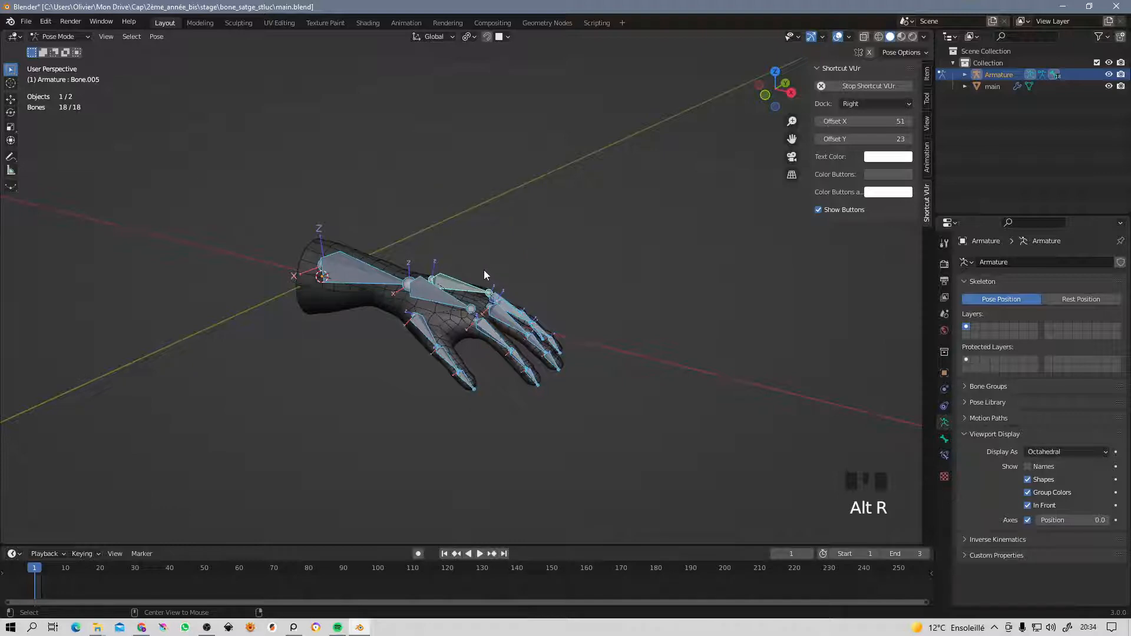
# Switch the armature to Object Mode and select the hand mesh.
pyautogui.scroll(4, 494, 320)
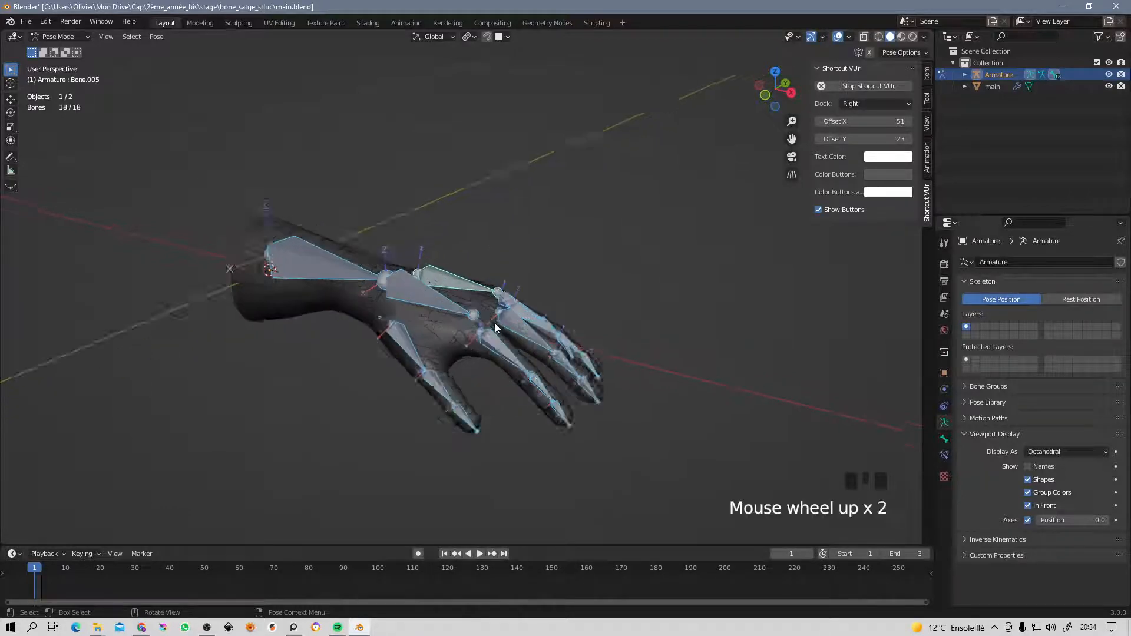
pyautogui.keyDown('shift'); pyautogui.moveTo(494, 320); pyautogui.dragTo(496, 289, button='middle'); pyautogui.keyUp('shift')
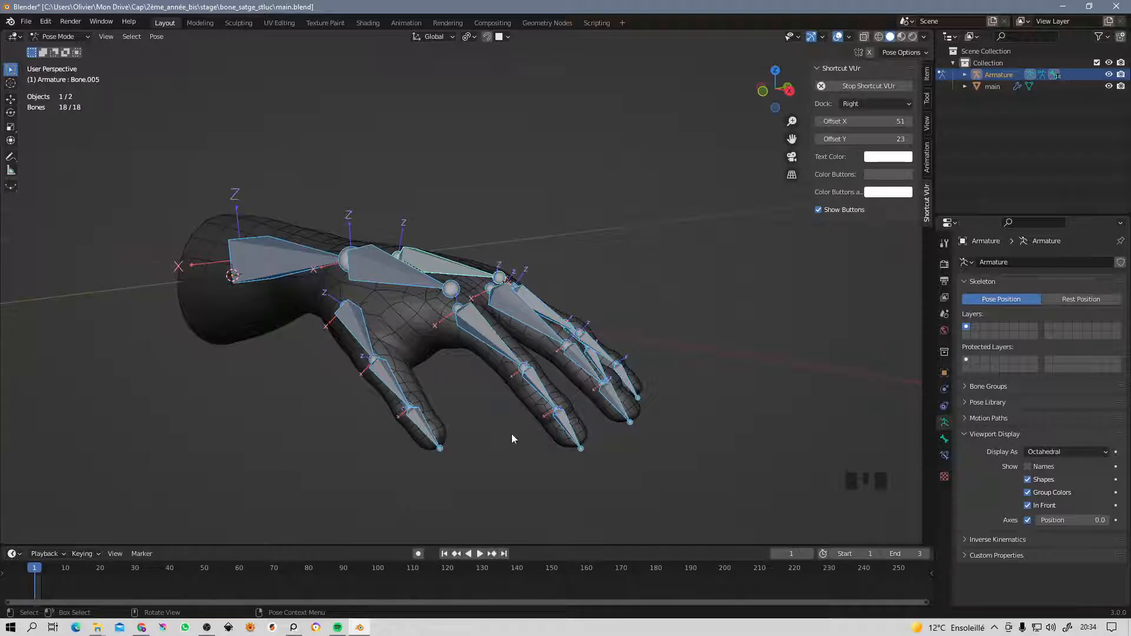
pyautogui.moveTo(482, 315)
pyautogui.mouseDown(button='middle')
pyautogui.moveTo(499, 313)
pyautogui.moveTo(493, 306)
pyautogui.mouseUp(button='middle')
pyautogui.press('Tab')
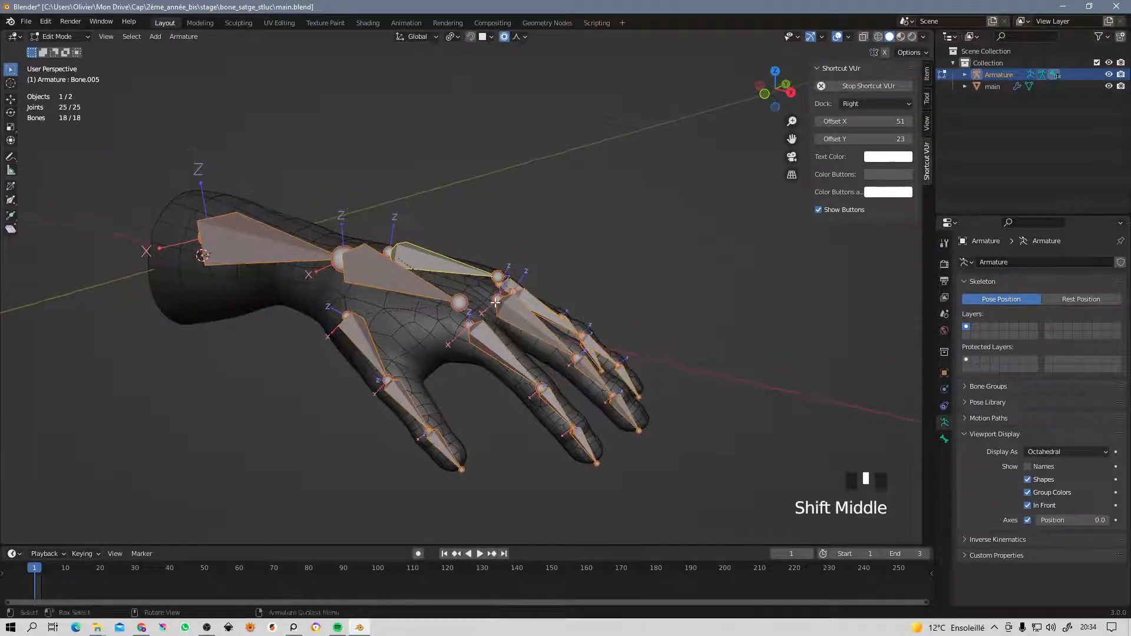
pyautogui.hotkey('ctrl', 'Tab')
pyautogui.moveTo(416, 305)
pyautogui.keyDown('shift'); pyautogui.mouseDown(button='middle')
pyautogui.moveTo(462, 280)
pyautogui.moveTo(581, 285)
pyautogui.moveTo(407, 257)
pyautogui.moveTo(286, 367)
pyautogui.moveTo(472, 310)
pyautogui.moveTo(366, 252)
pyautogui.moveTo(280, 323)
pyautogui.moveTo(417, 317)
pyautogui.mouseUp(button='middle'); pyautogui.keyUp('shift')
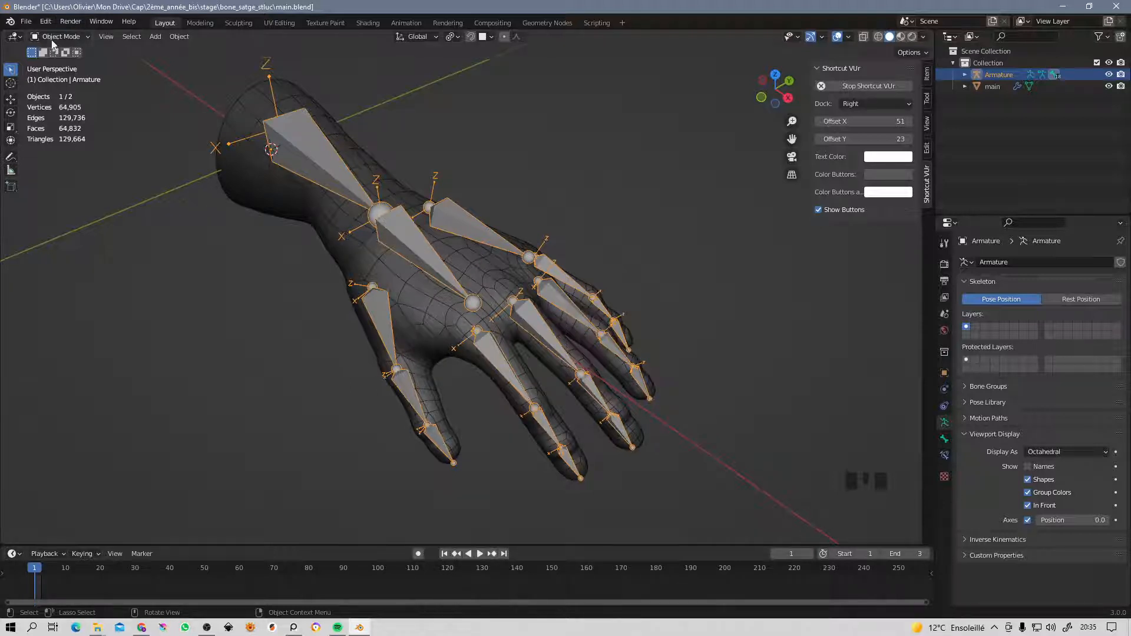
pyautogui.keyDown('shift'); pyautogui.moveTo(386, 227); pyautogui.dragTo(387, 288, button='middle'); pyautogui.keyUp('shift')
pyautogui.click(405, 238)
pyautogui.doubleClick(426, 248)
pyautogui.click(412, 296)
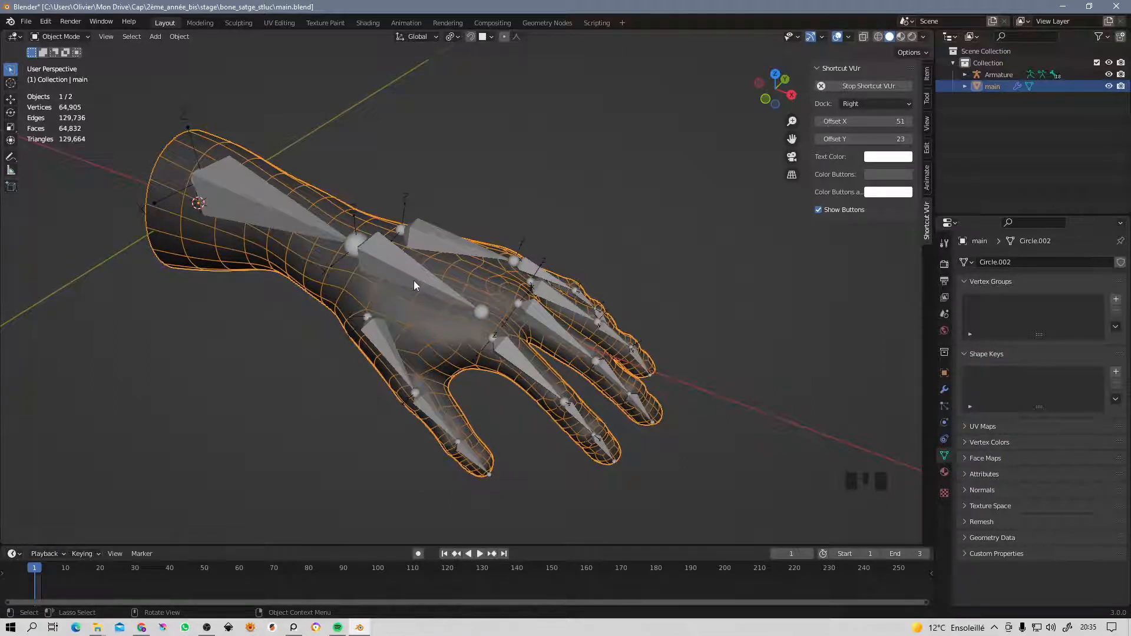
pyautogui.click(413, 271)
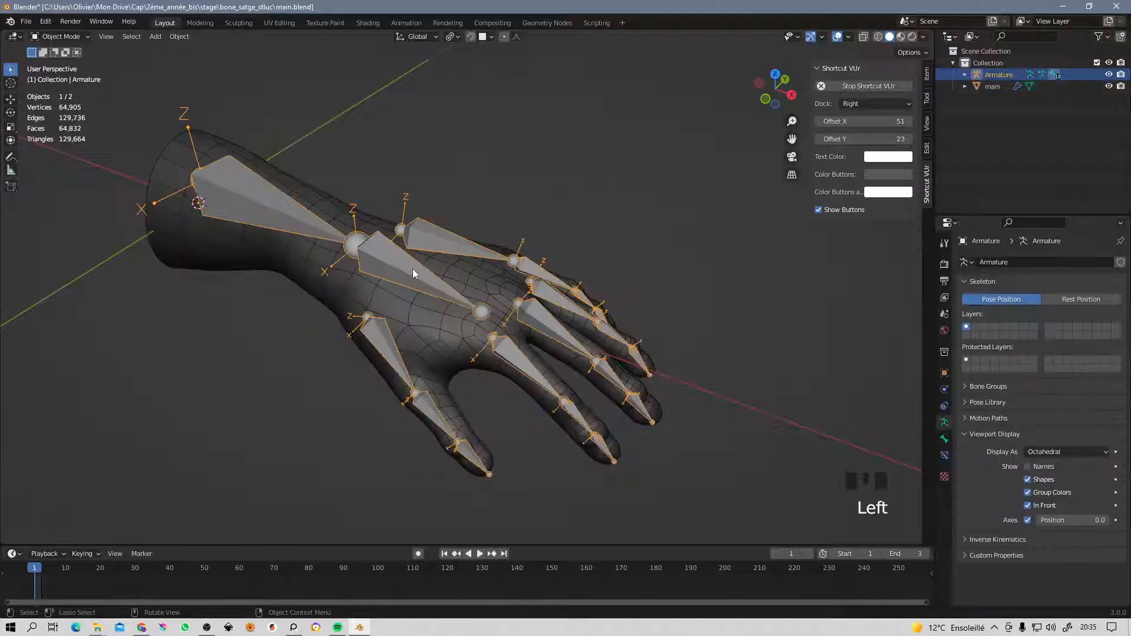
pyautogui.keyDown('shift'); pyautogui.click(318, 283); pyautogui.keyUp('shift')
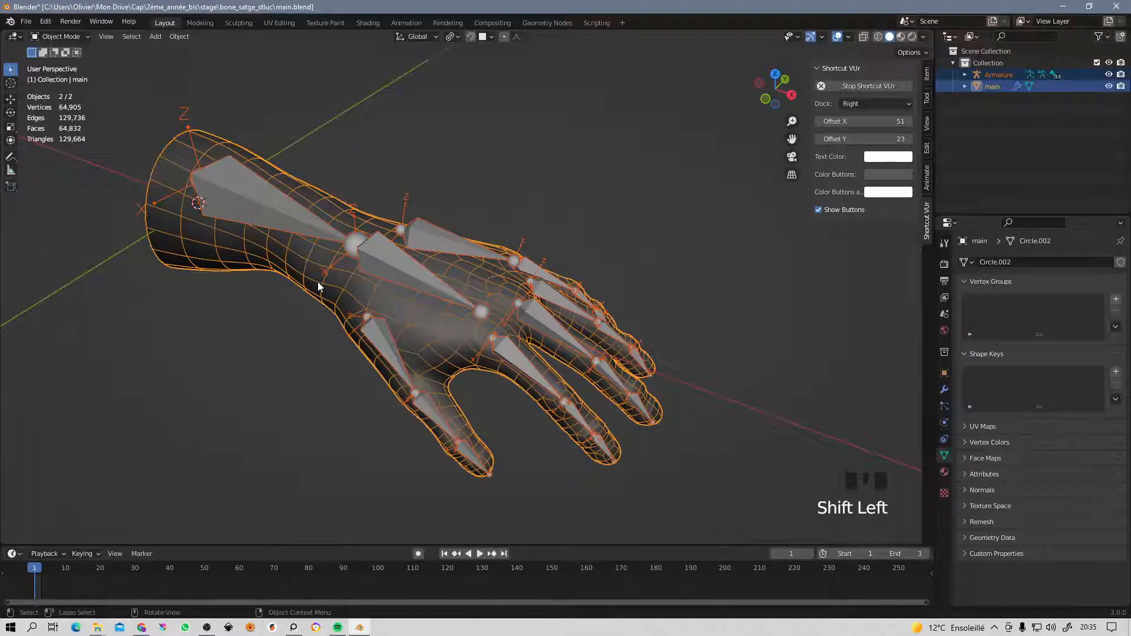
pyautogui.hotkey('ctrl', 'p')
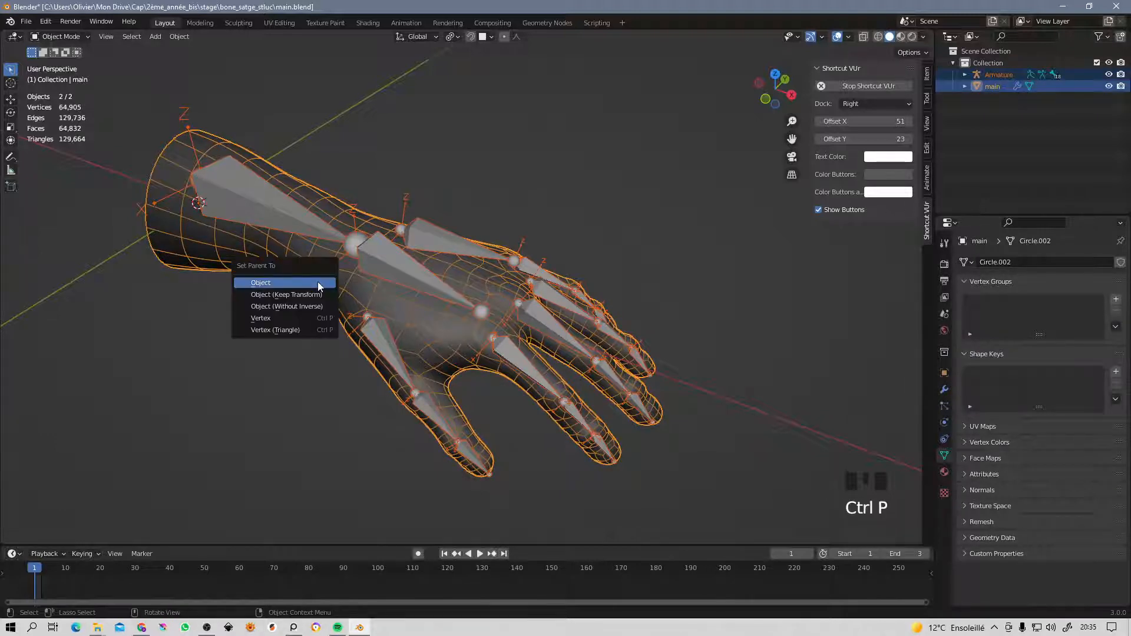
pyautogui.click(318, 284)
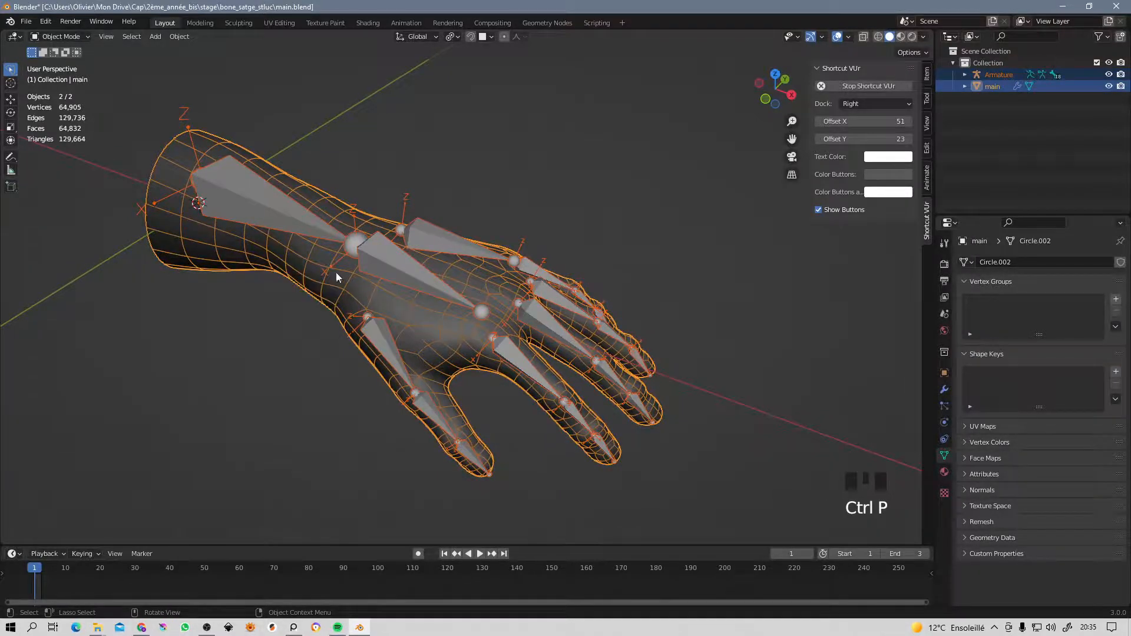
# Parent the hand mesh to the armature with automatic weights, and open the mesh's modifier settings to inspect the Armature modifier.
pyautogui.click(322, 288)
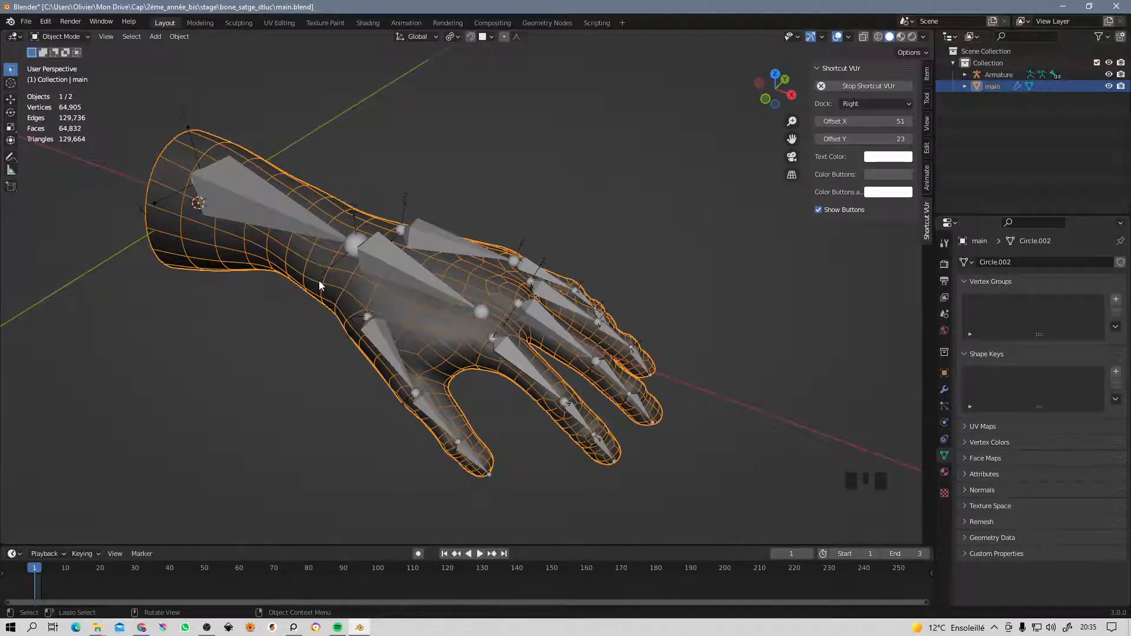
pyautogui.keyDown('shift'); pyautogui.click(405, 263); pyautogui.keyUp('shift')
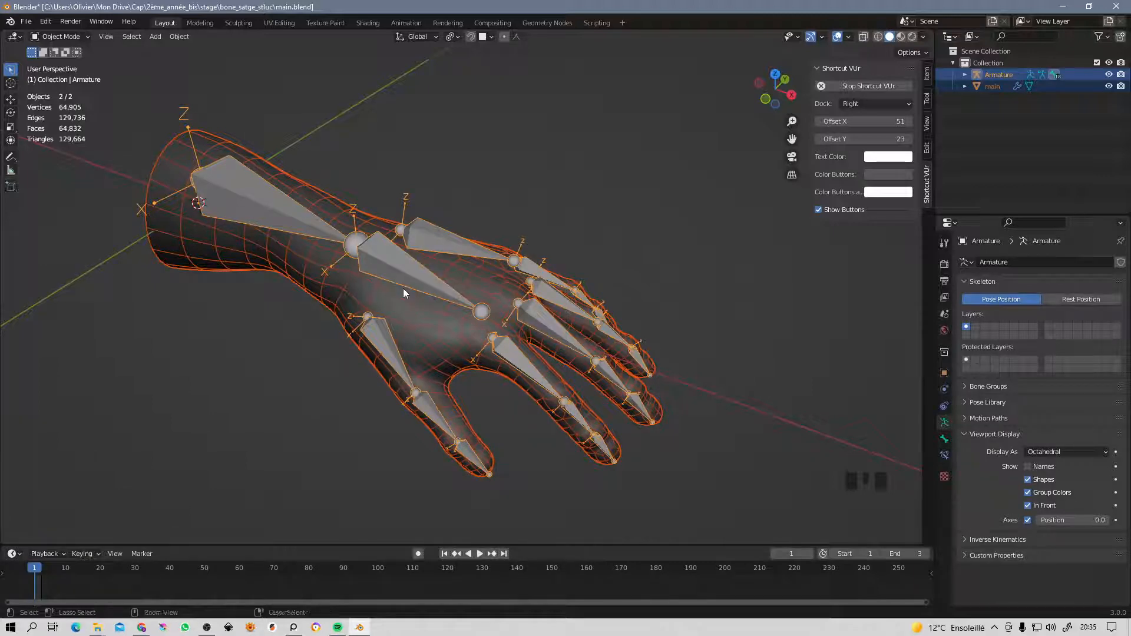
pyautogui.hotkey('ctrl', 'p')
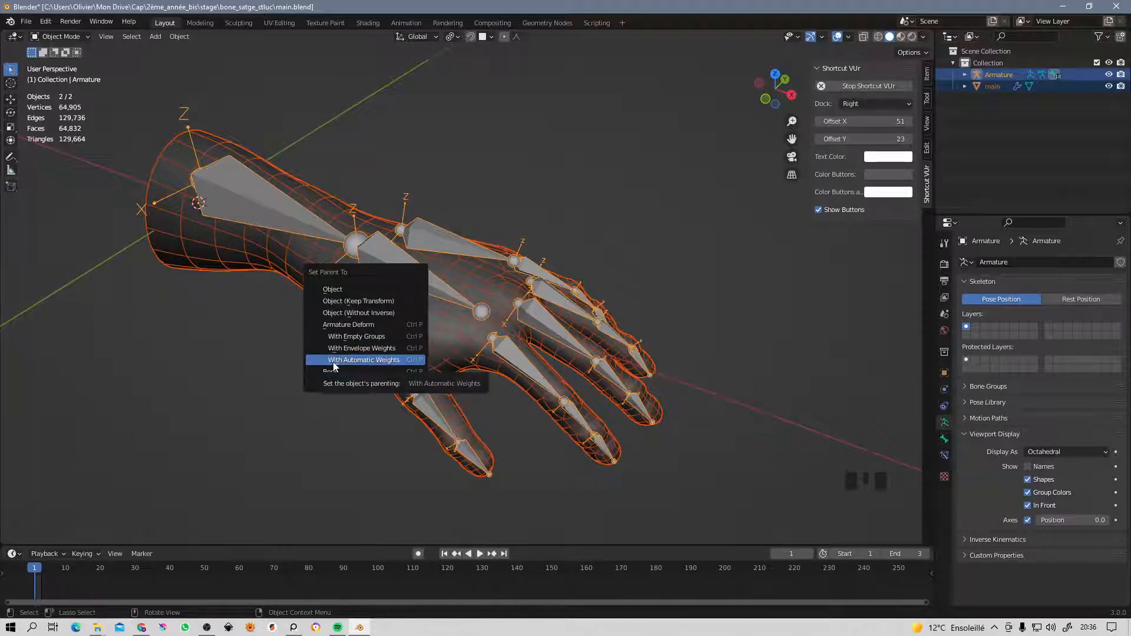
pyautogui.click(356, 361)
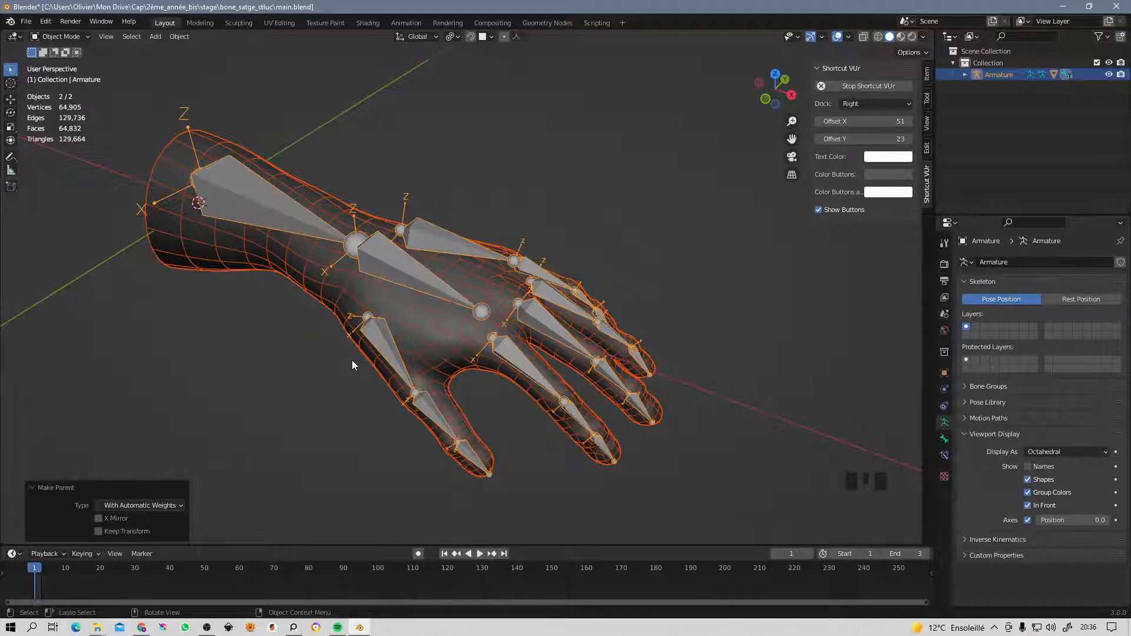
pyautogui.click(419, 327)
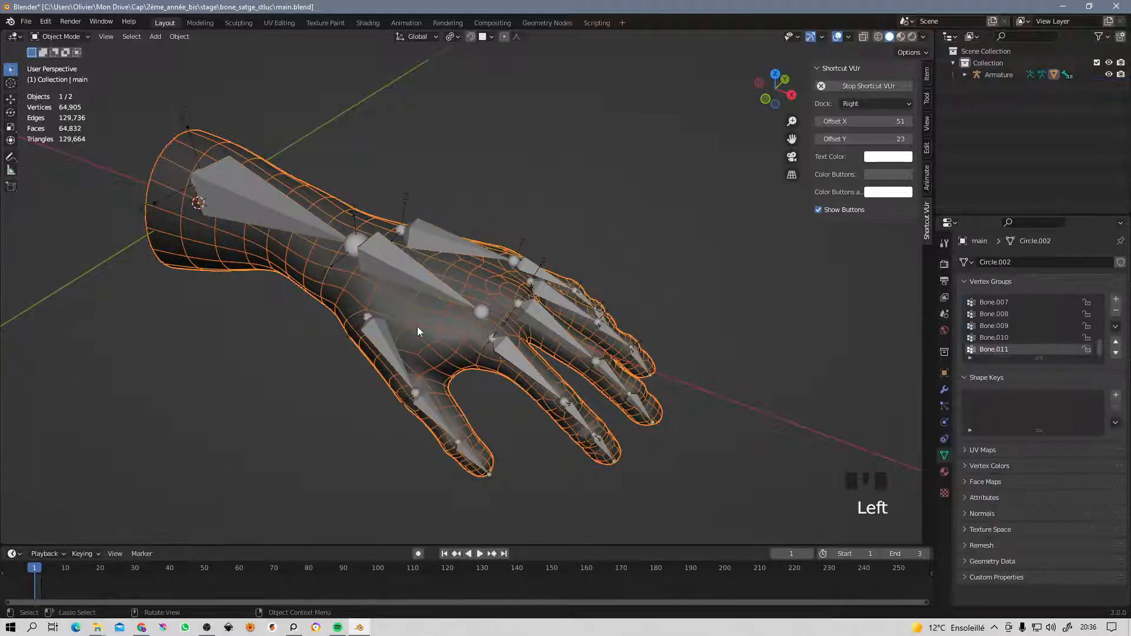
pyautogui.click(945, 390)
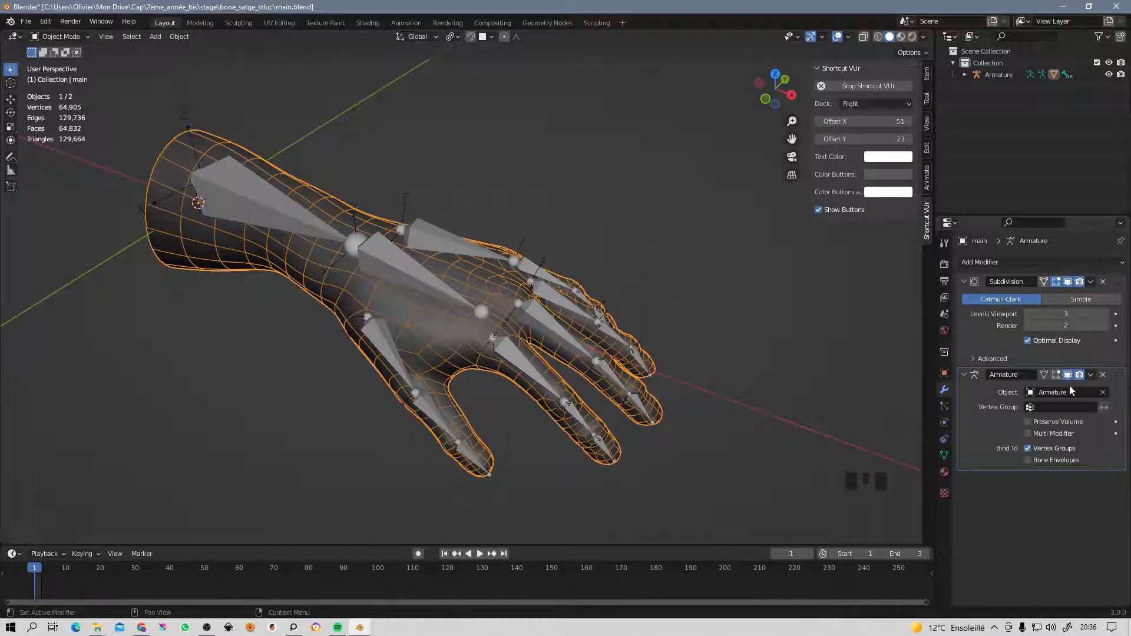
# Select the armature, switch it to Pose Mode and select the forearm bone.
pyautogui.click(514, 348)
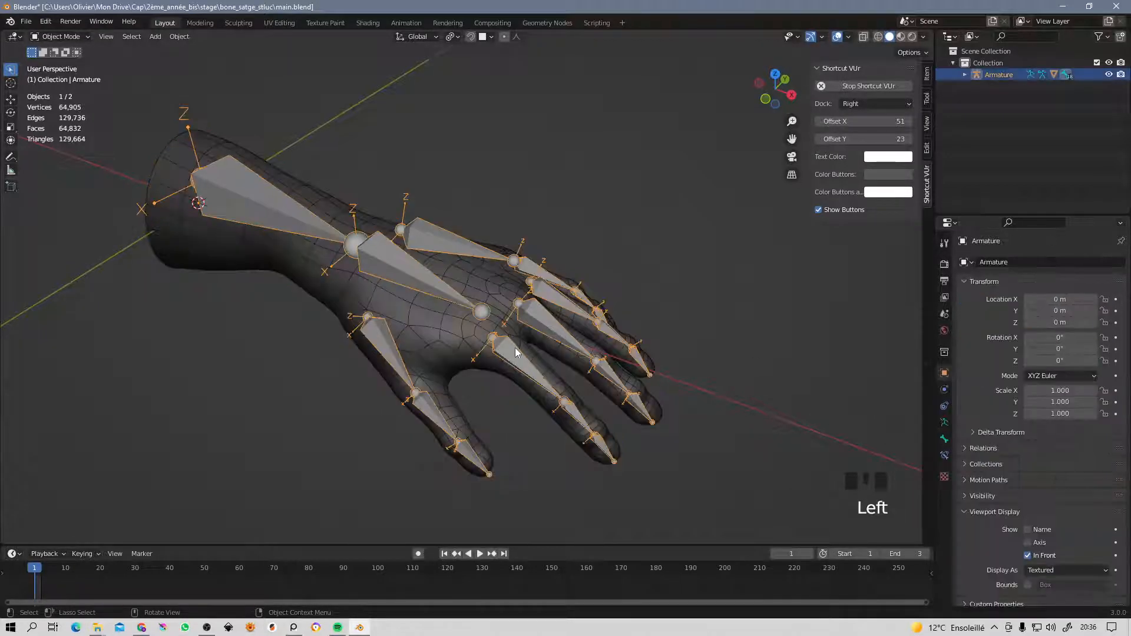
pyautogui.click(454, 346)
pyautogui.click(455, 299)
pyautogui.press('Tab')
pyautogui.press('Tab')
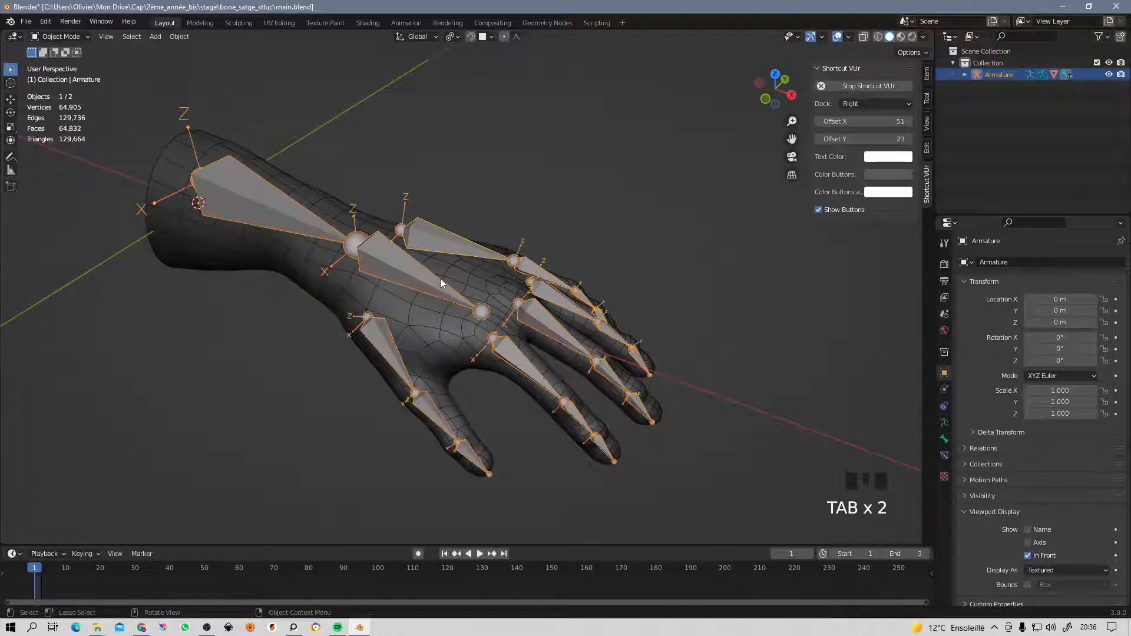
pyautogui.hotkey('ctrl', 'Tab')
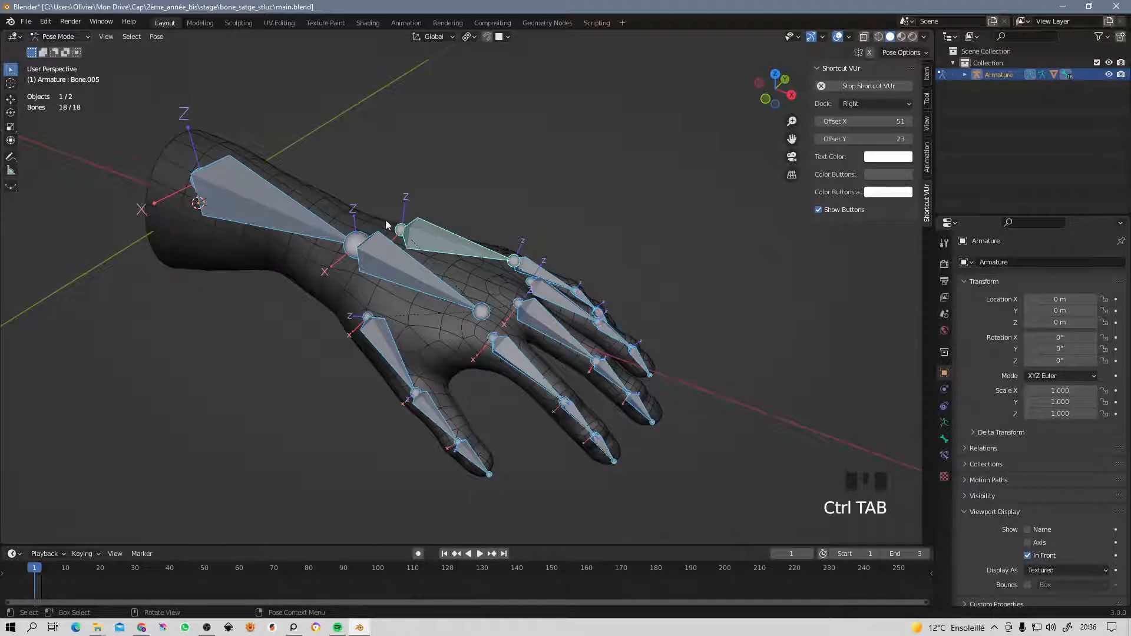
pyautogui.click(417, 276)
pyautogui.keyDown('shift'); pyautogui.moveTo(417, 276); pyautogui.dragTo(422, 289, button='middle'); pyautogui.keyUp('shift')
pyautogui.click(306, 241)
pyautogui.scroll(-2, 305, 242)
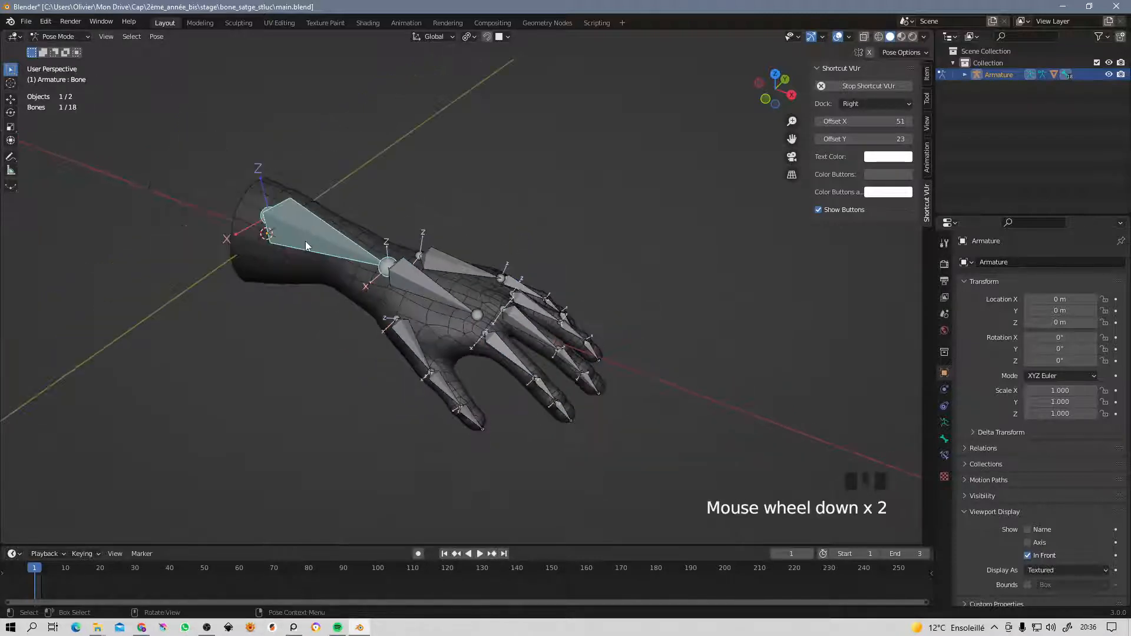
pyautogui.moveTo(305, 242); pyautogui.dragTo(406, 252, button='middle')
pyautogui.press('r')
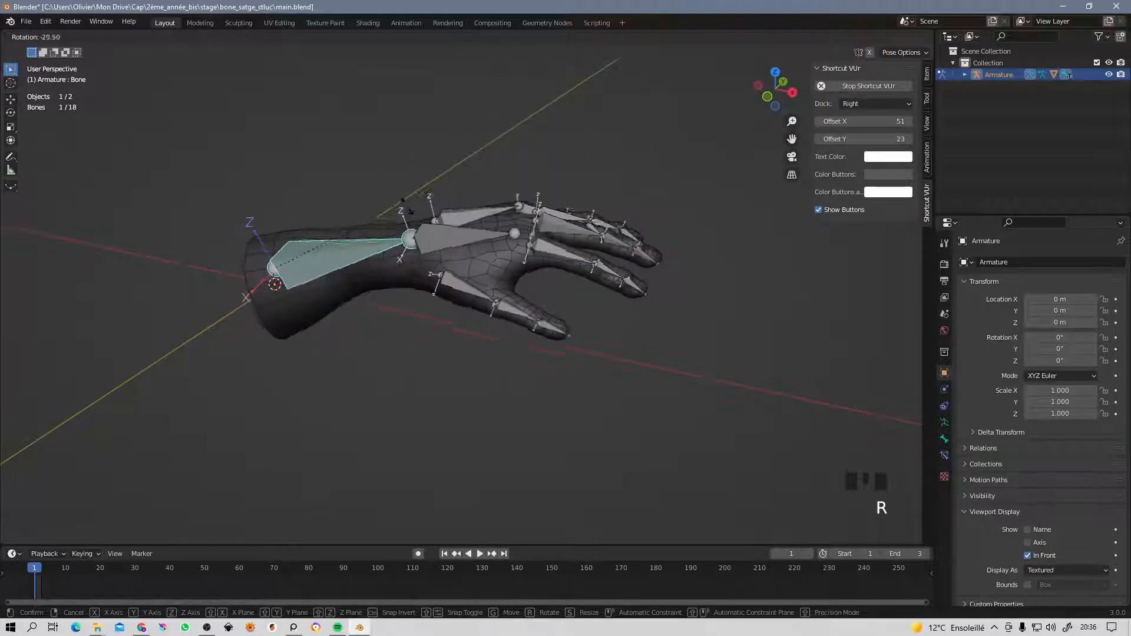
pyautogui.press('r')
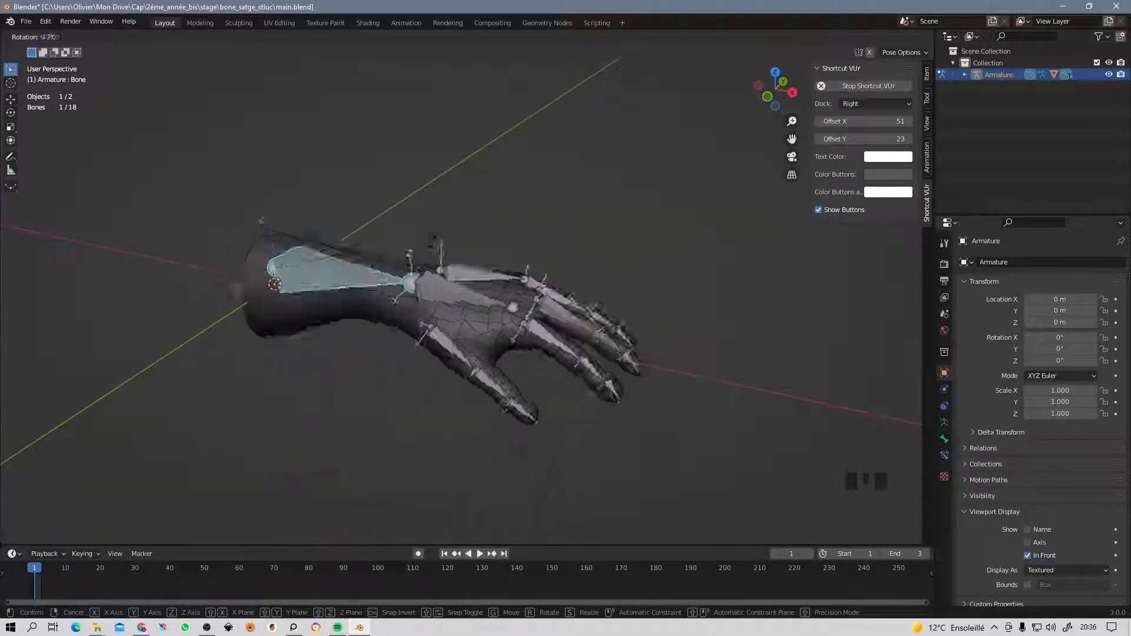
pyautogui.press('r')
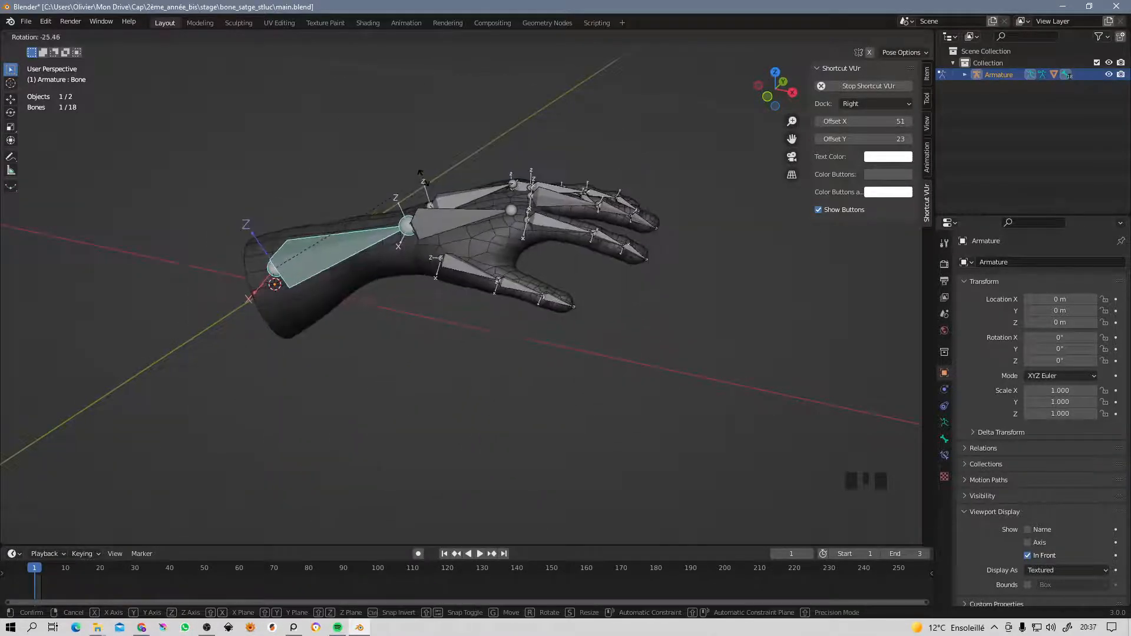
pyautogui.press('r')
pyautogui.rightClick(401, 171)
pyautogui.press('r')
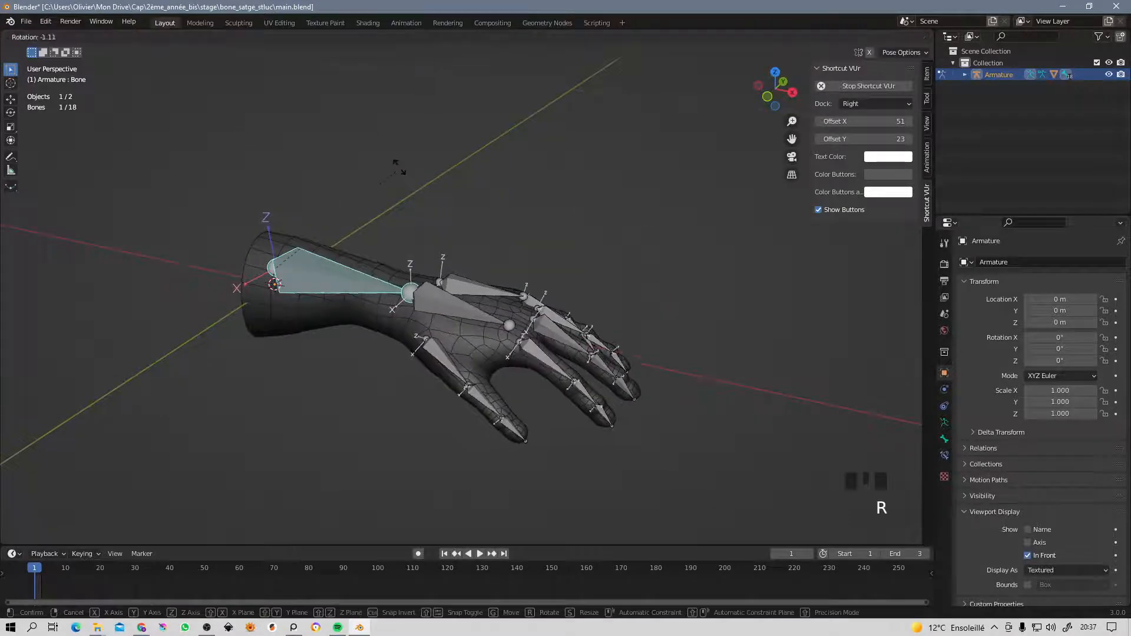
pyautogui.rightClick(359, 133)
# In the front orthographic view, rotate the forearm bone so the wrist end swings upward.
pyautogui.press('KP_3')
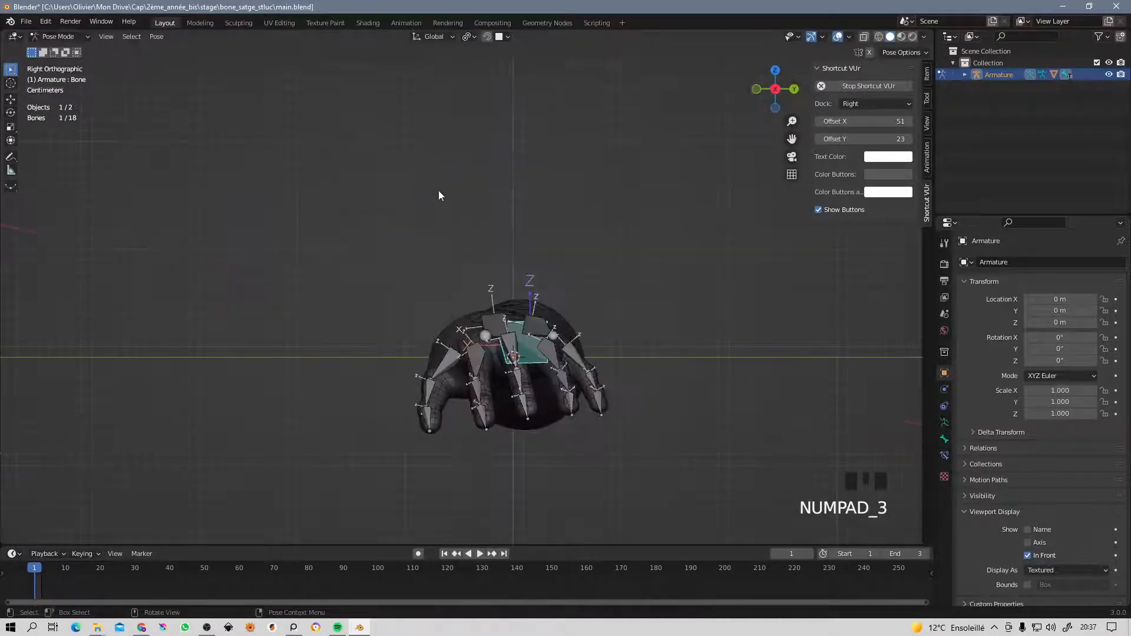
pyautogui.press('KP_1')
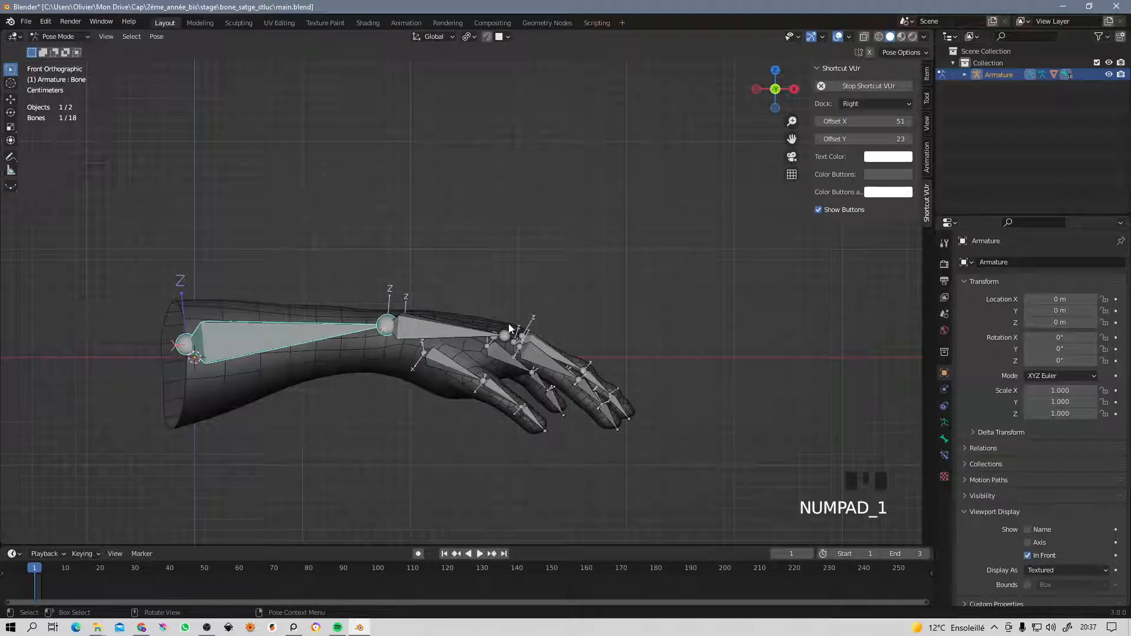
pyautogui.press('r')
pyautogui.click(450, 263)
# Rotate the main palm bone at the wrist so the whole hand bends downward.
pyautogui.click(450, 262)
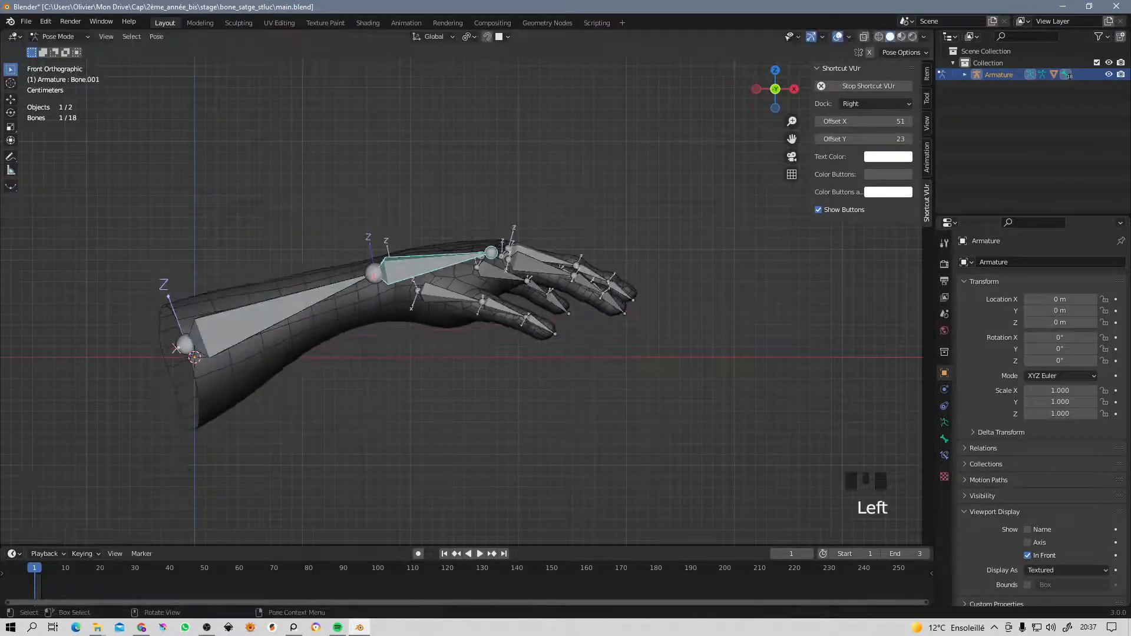
pyautogui.press('r')
pyautogui.click(499, 304)
# Curl the middle finger inward by rotating its three bones one after another in the front view.
pyautogui.click(529, 331)
pyautogui.press('r')
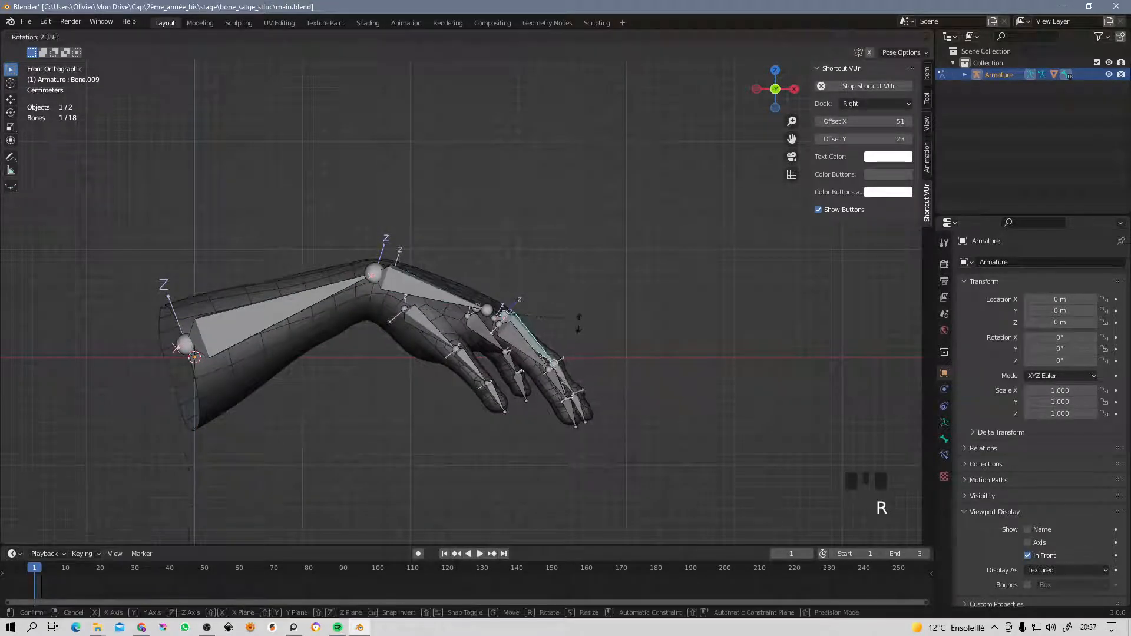
pyautogui.click(547, 354)
pyautogui.click(517, 396)
pyautogui.press('r')
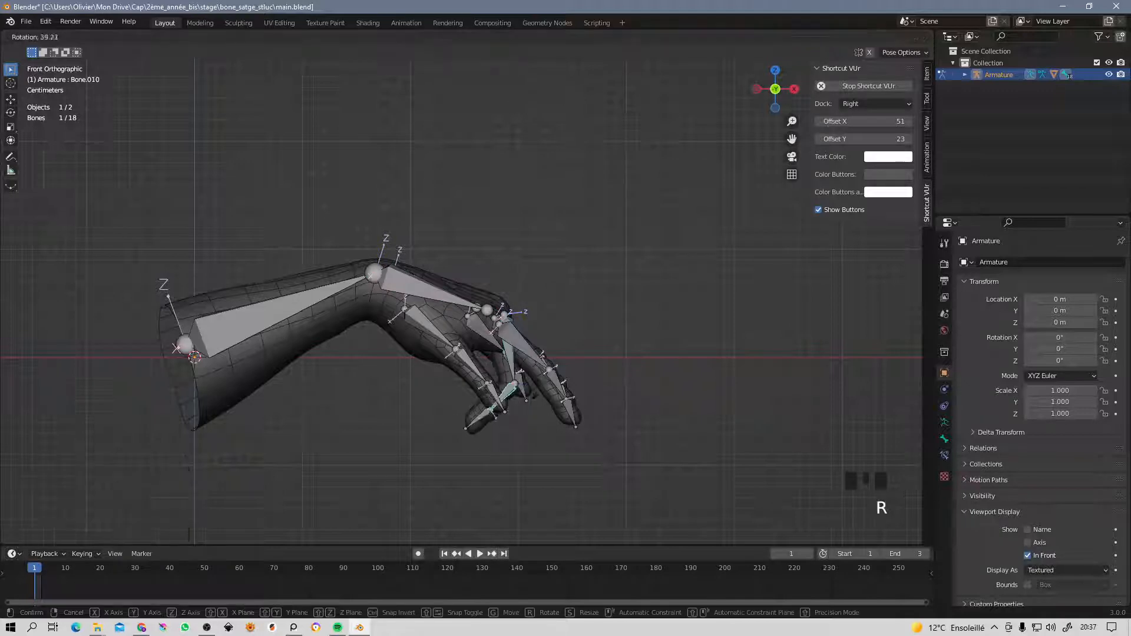
pyautogui.click(483, 416)
pyautogui.click(480, 413)
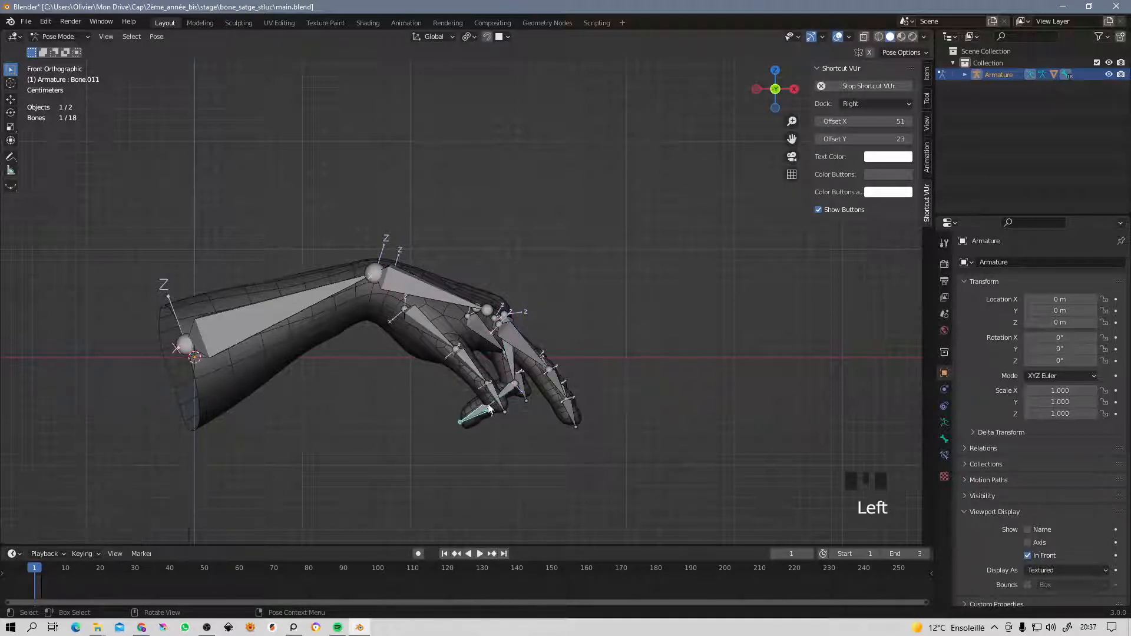
pyautogui.press('r')
pyautogui.click(520, 368)
# Curl the index finger inward by rotating its three bones in turn, from the knuckle to the tip.
pyautogui.click(521, 346)
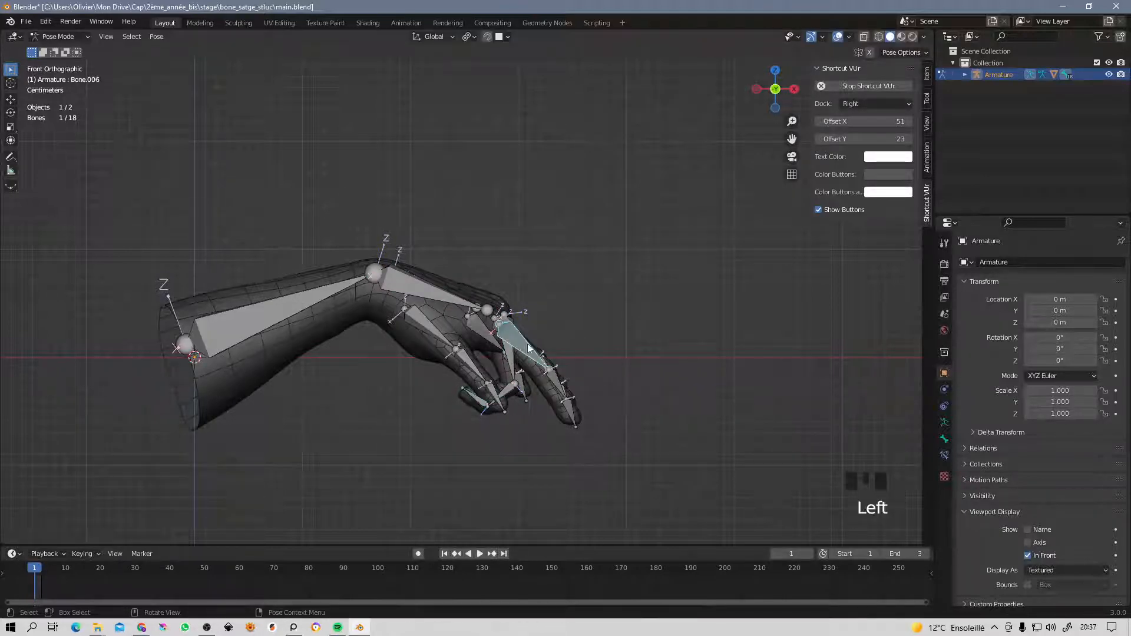
pyautogui.press('r')
pyautogui.click(548, 357)
pyautogui.click(535, 396)
pyautogui.press('r')
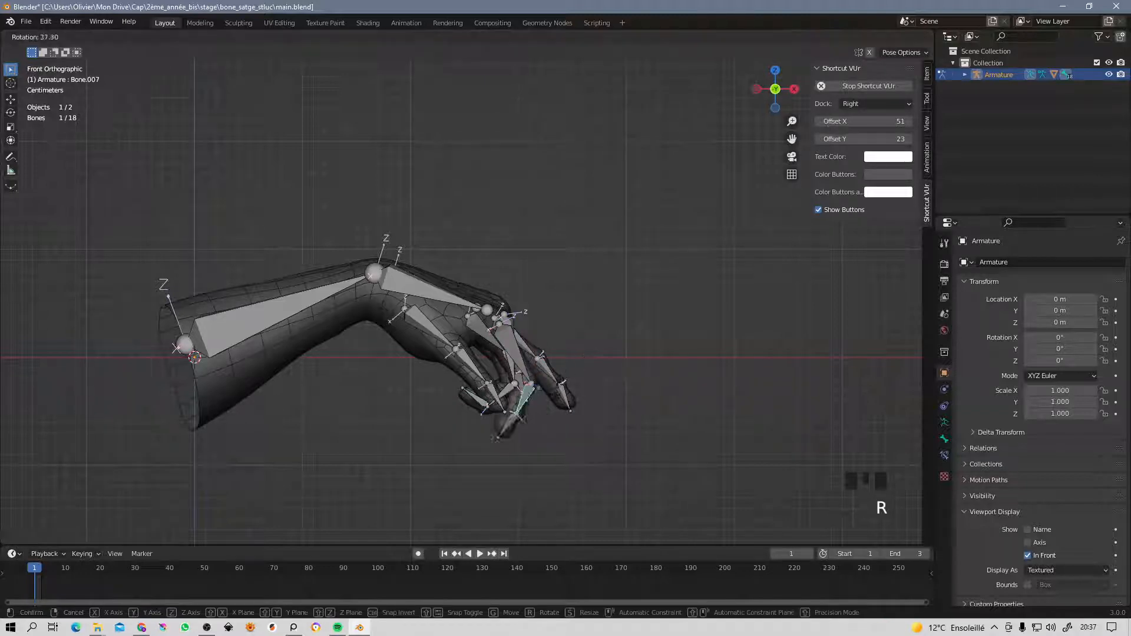
pyautogui.click(492, 403)
pyautogui.click(486, 404)
pyautogui.press('r')
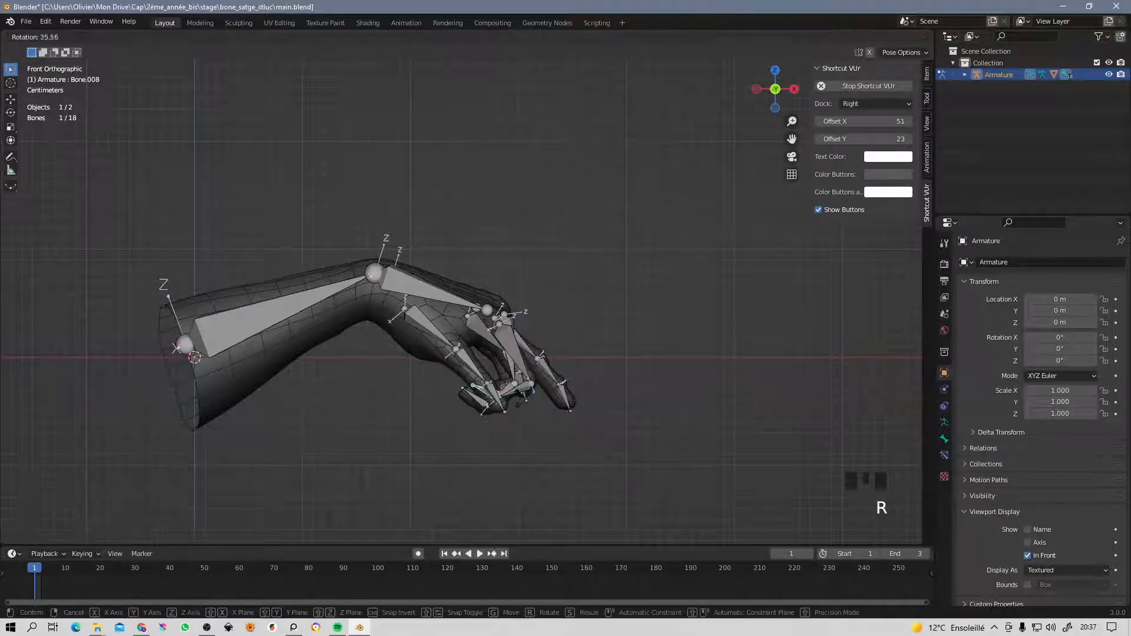
pyautogui.click(512, 411)
# Undo the curling rotations of the index and middle finger bones.
pyautogui.moveTo(550, 349); pyautogui.dragTo(439, 360, button='middle')
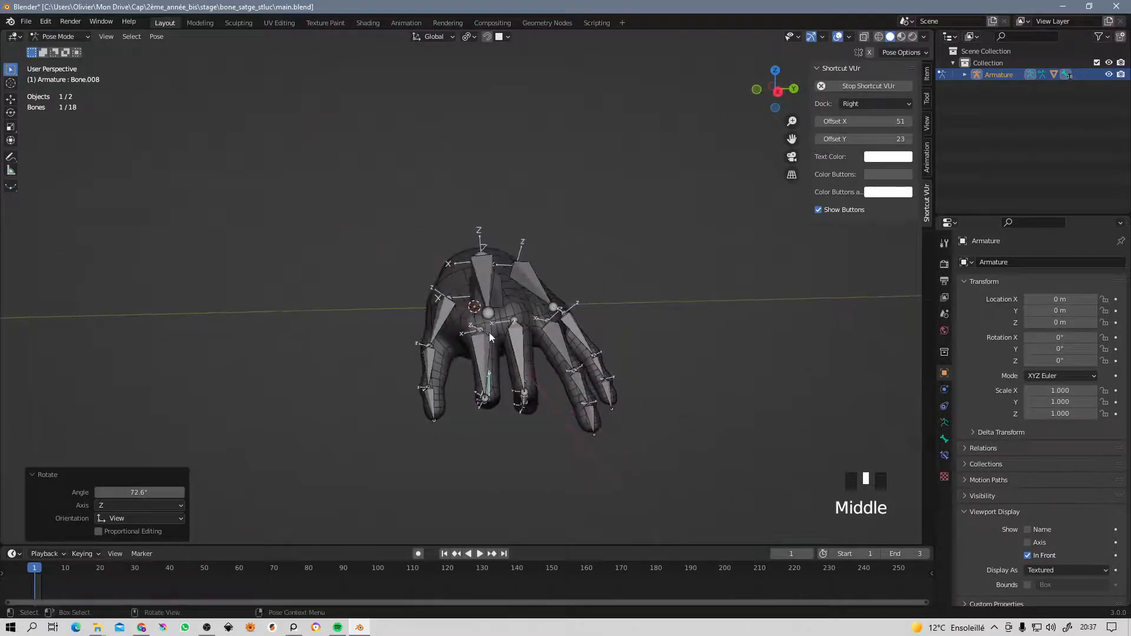
pyautogui.hotkey('ctrl', 'z')
pyautogui.hotkey('ctrl', 'z')
pyautogui.hotkey('ctrl', 'z')
pyautogui.hotkey('ctrl', 'z')
pyautogui.hotkey('ctrl', 'z')
pyautogui.hotkey('ctrl', 'z')
pyautogui.hotkey('ctrl', 'z')
pyautogui.hotkey('ctrl', 'z')
pyautogui.hotkey('ctrl', 'z')
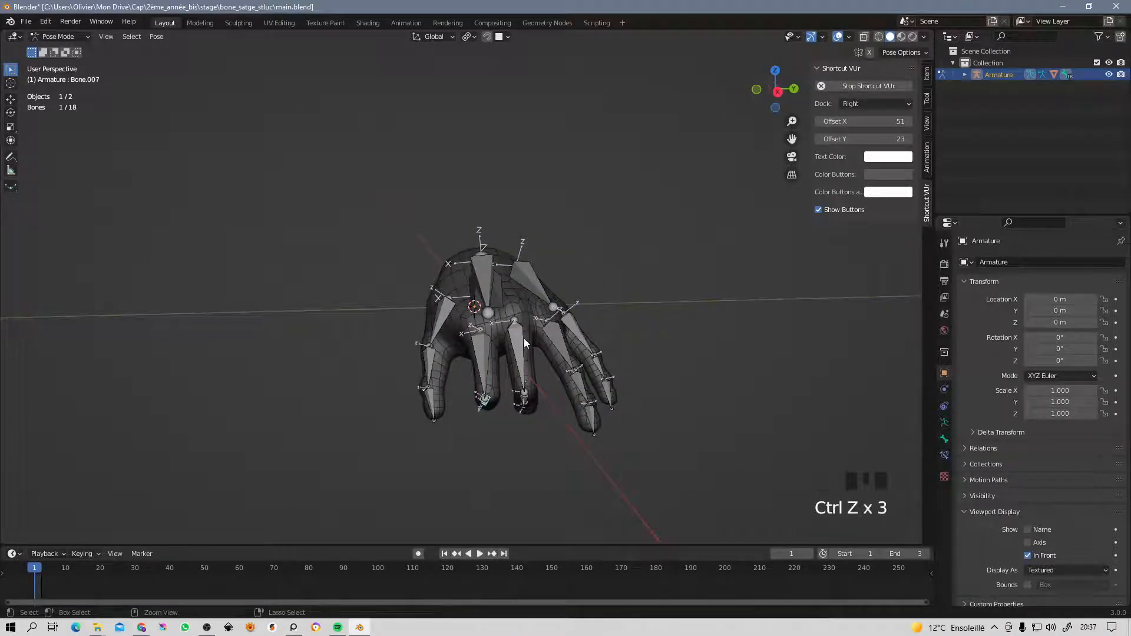
pyautogui.hotkey('ctrl', 'z')
pyautogui.hotkey('ctrl', 'z')
pyautogui.hotkey('ctrl', 'z')
pyautogui.hotkey('ctrl', 'z')
pyautogui.hotkey('ctrl', 'z')
pyautogui.hotkey('ctrl', 'z')
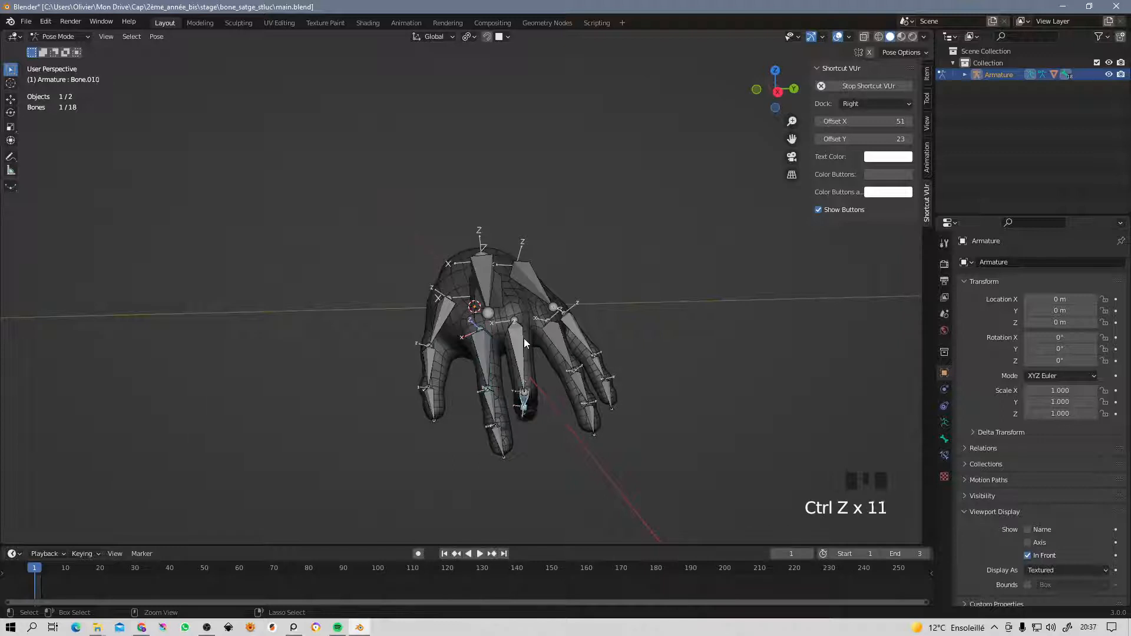
# Examine how the mesh follows the bent wrist from several angles, selecting the palm and forearm bones in turn.
pyautogui.moveTo(524, 338); pyautogui.dragTo(502, 334, button='middle')
pyautogui.keyDown('shift'); pyautogui.click(580, 377); pyautogui.keyUp('shift')
pyautogui.keyDown('shift'); pyautogui.click(598, 410); pyautogui.keyUp('shift')
pyautogui.click(442, 305)
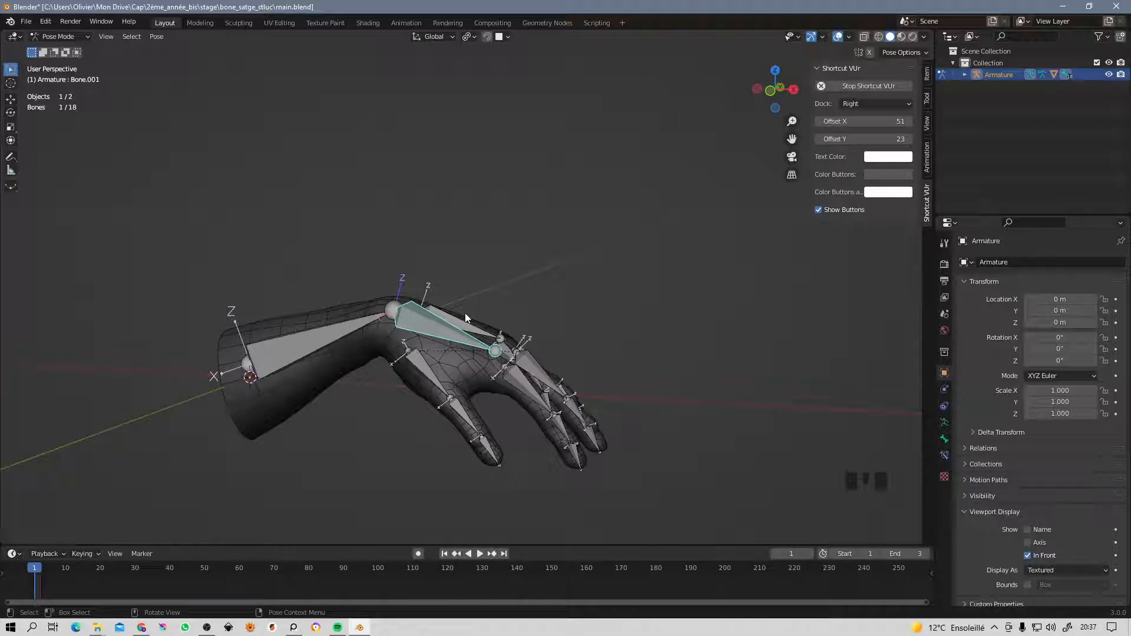
pyautogui.click(309, 335)
pyautogui.moveTo(368, 323); pyautogui.dragTo(543, 364, button='middle')
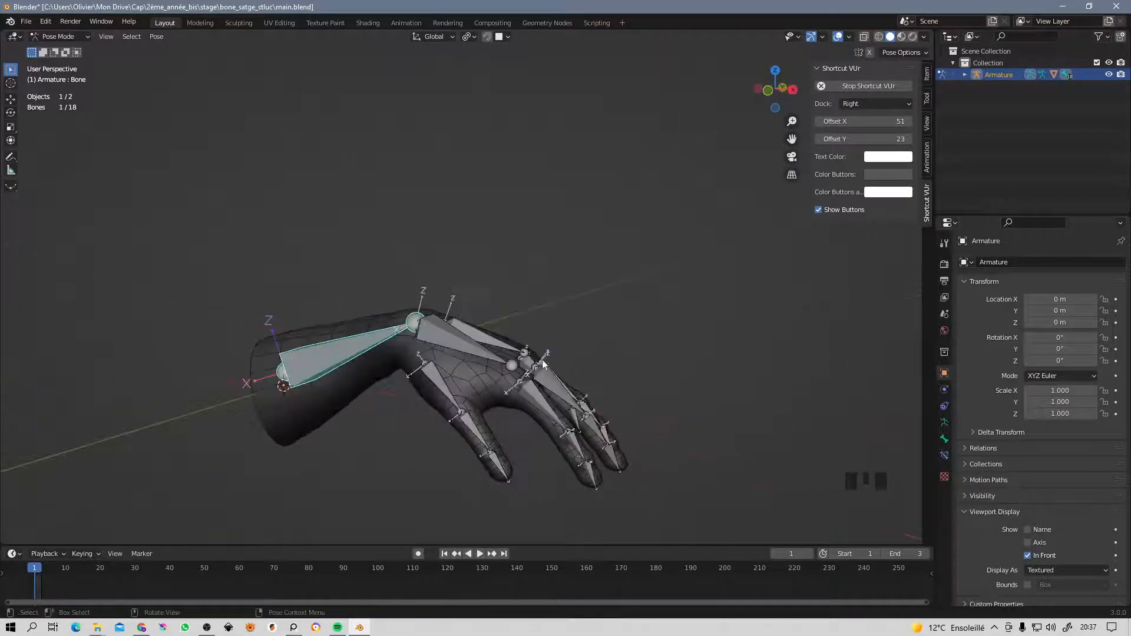
pyautogui.keyDown('shift'); pyautogui.moveTo(460, 332); pyautogui.dragTo(490, 347, button='middle'); pyautogui.keyUp('shift')
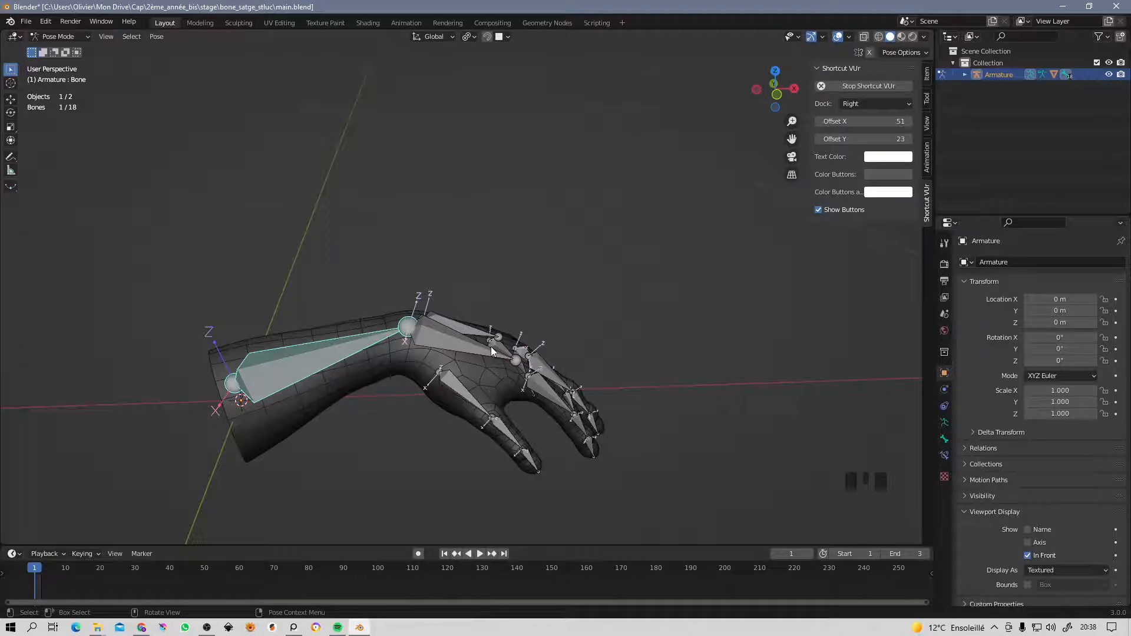
pyautogui.moveTo(476, 308); pyautogui.dragTo(453, 367, button='middle')
pyautogui.click(475, 324)
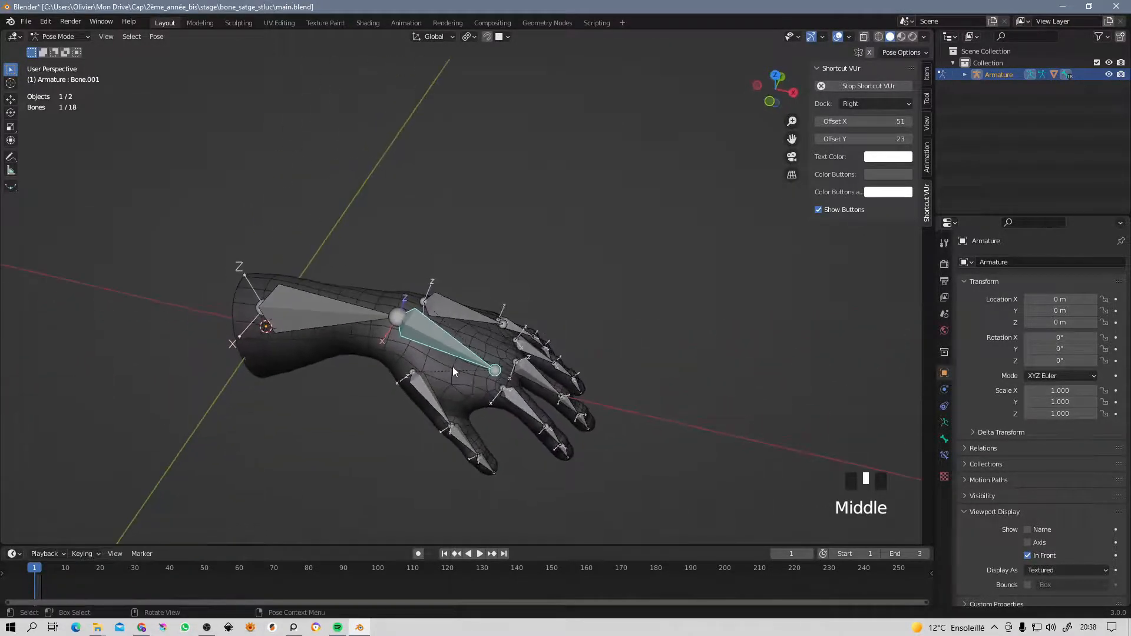